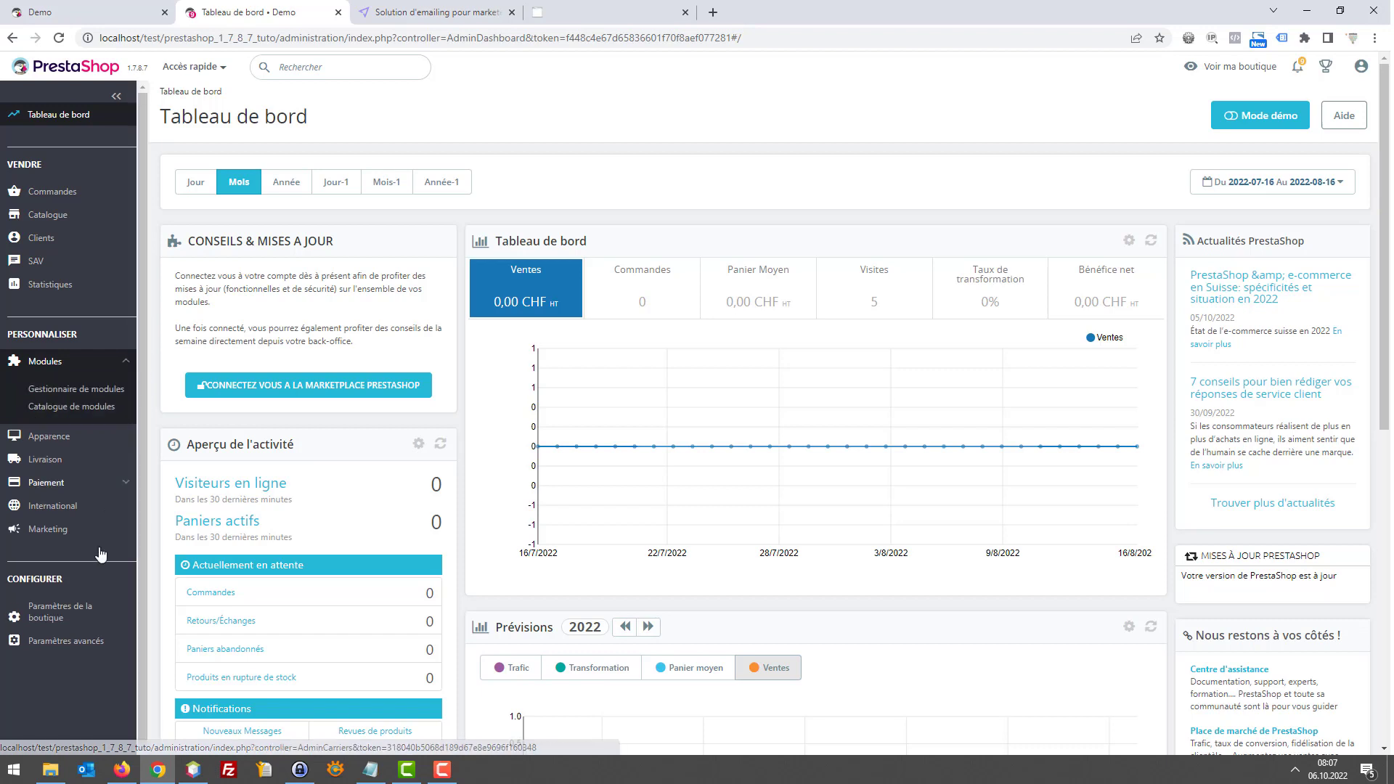
Go to Paramètres avancés > Base de données to reach the Gestionnaire SQL page
mouse_move(82, 623)
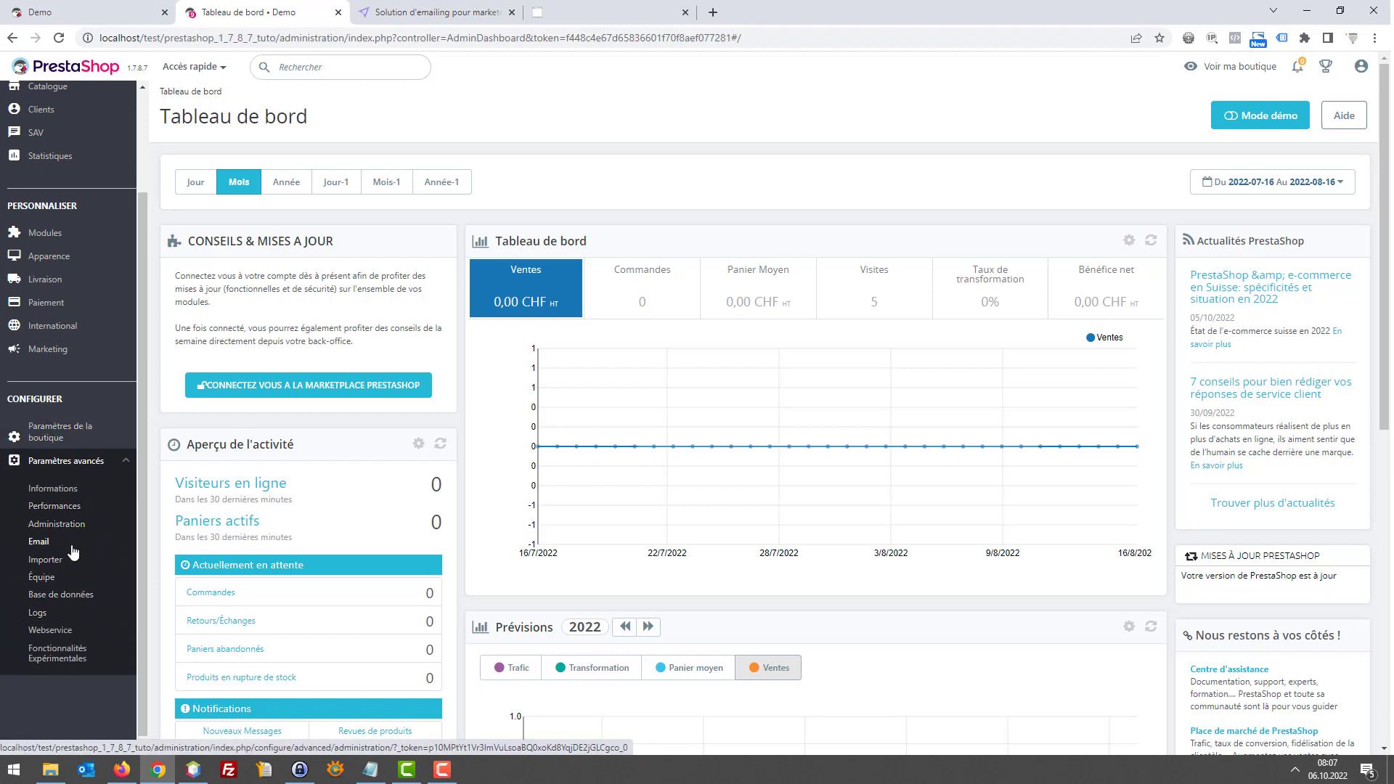
left_click(63, 596)
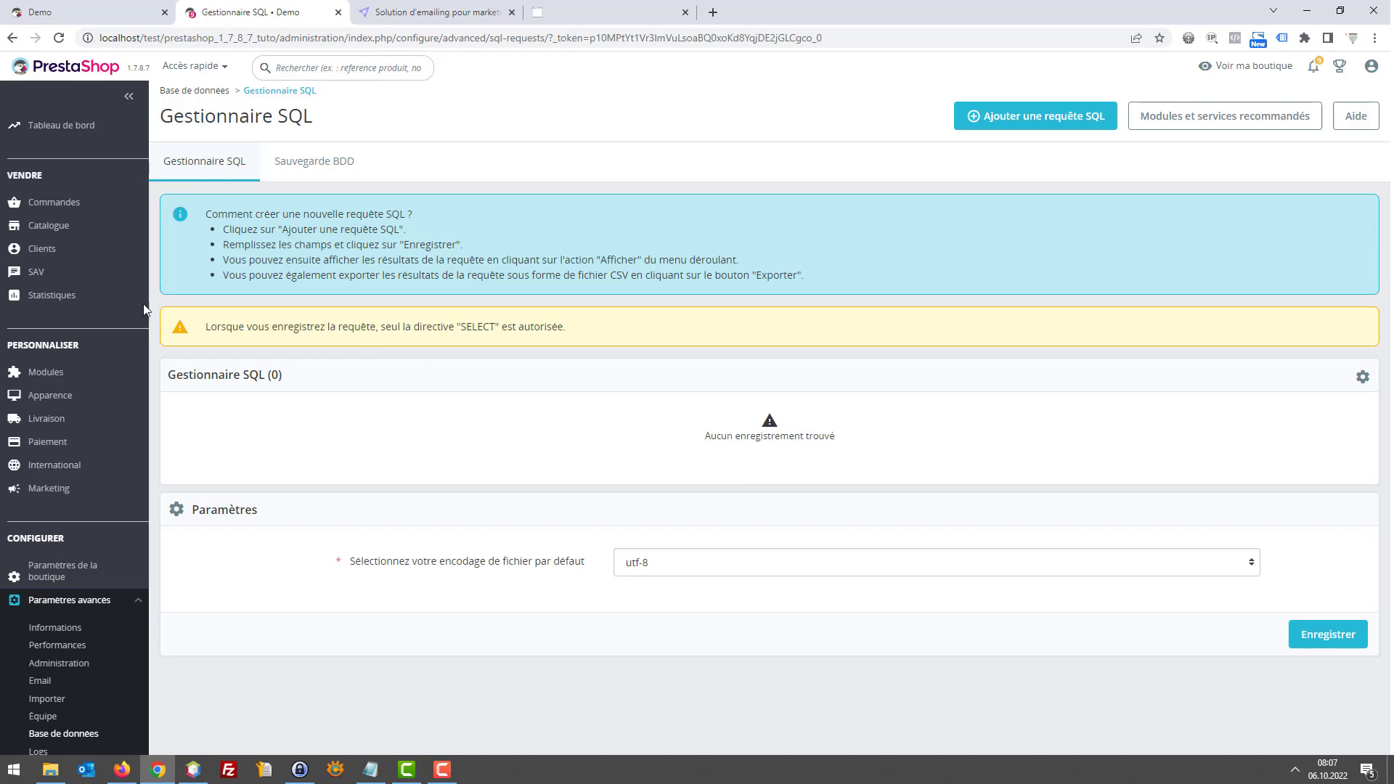
Open Clients > Clients in a second tab and check the Lettre d'informations filter choices
mouse_move(44, 248)
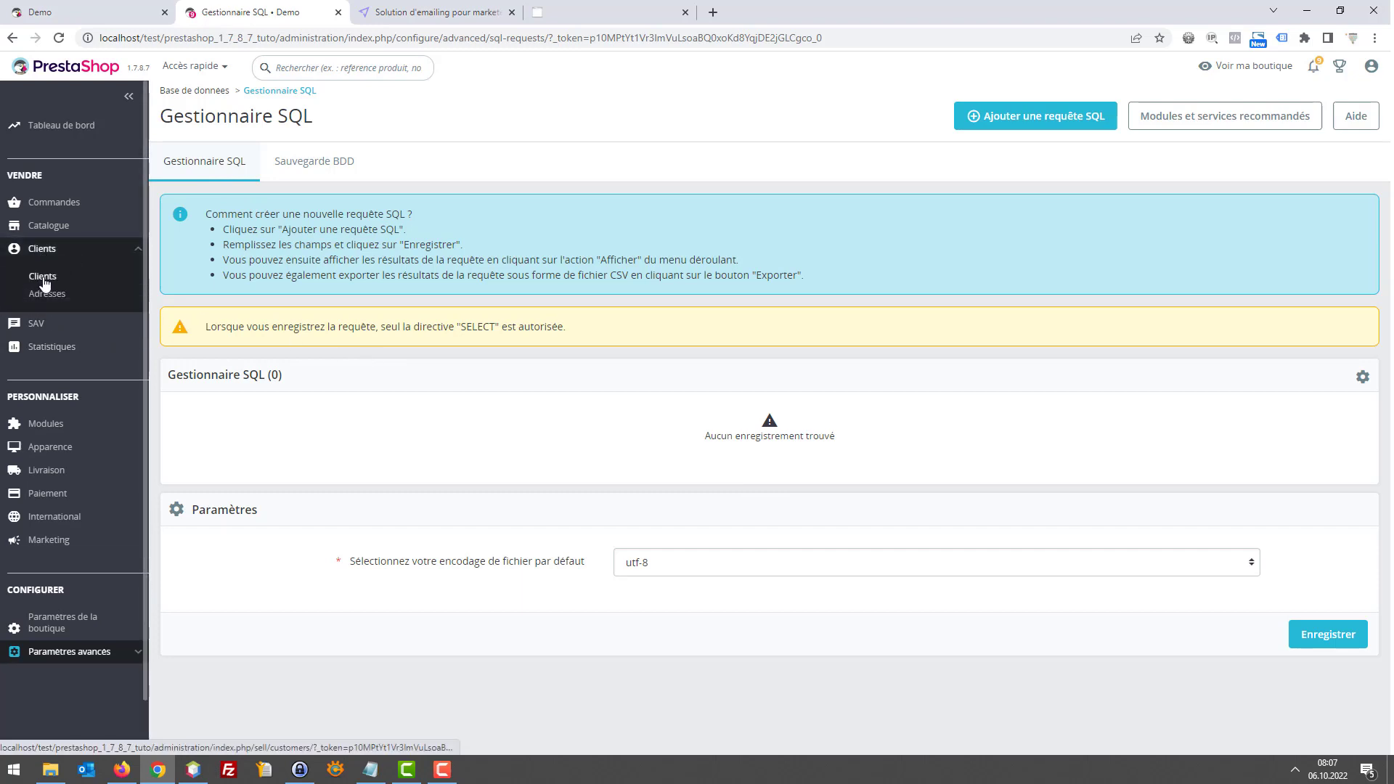
middle_click(44, 283)
left_click_drag(435, 11, 297, 9)
scroll(653, 373, "down", 2)
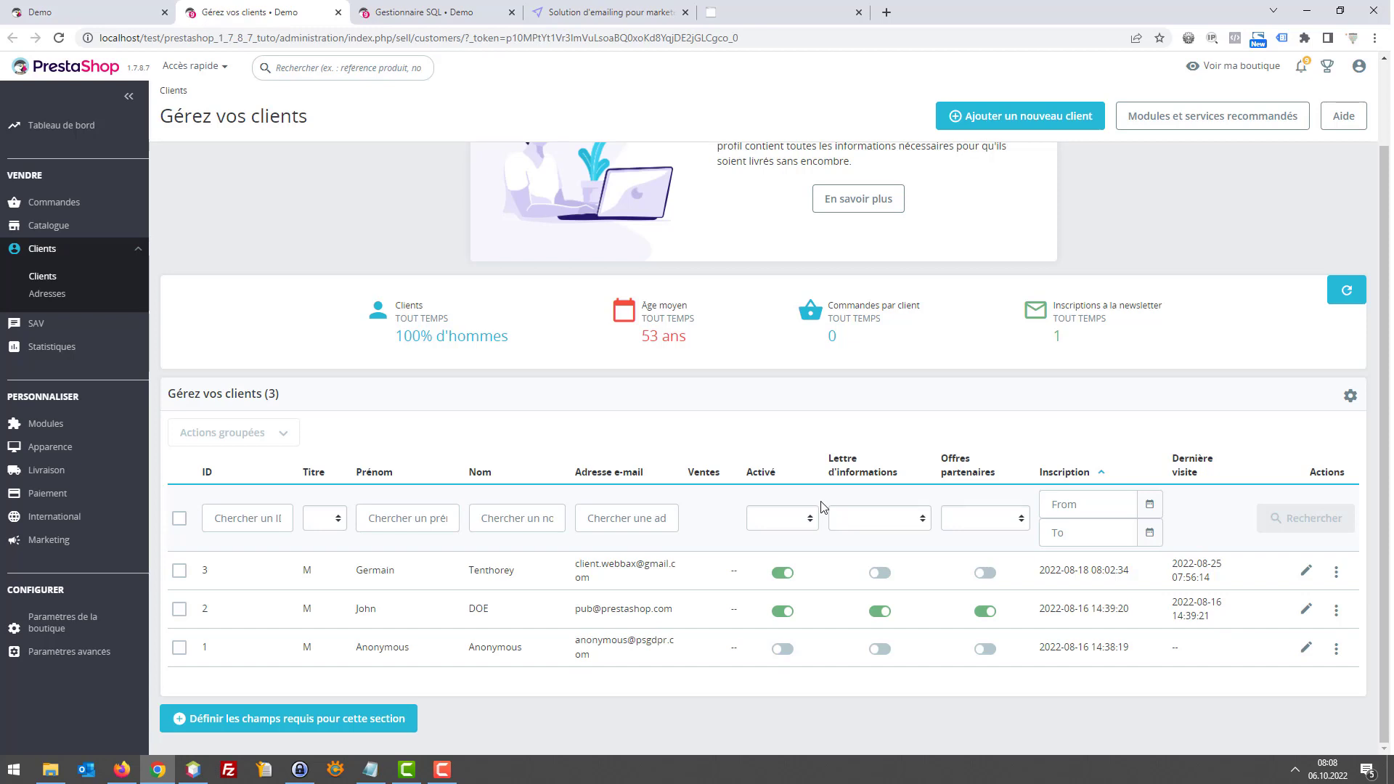
left_click(858, 520)
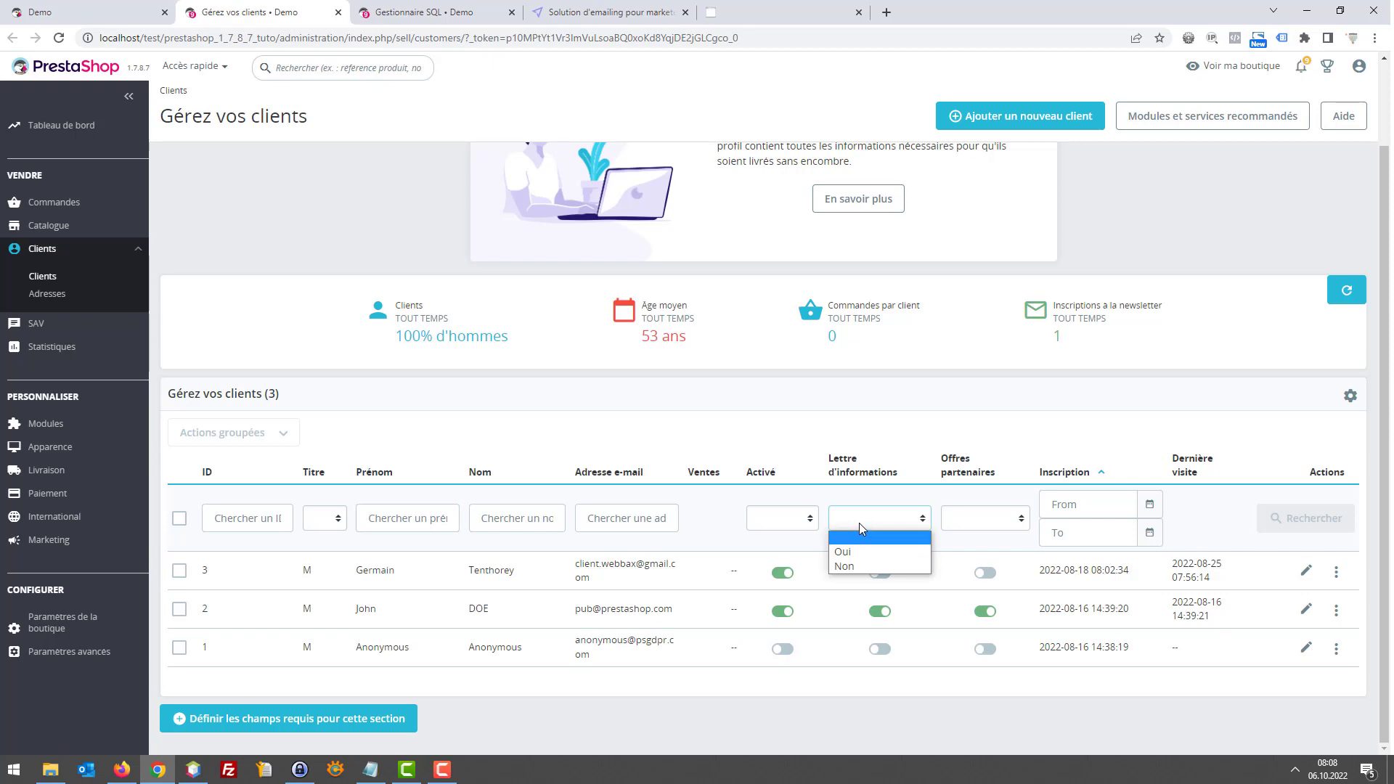
left_click(858, 482)
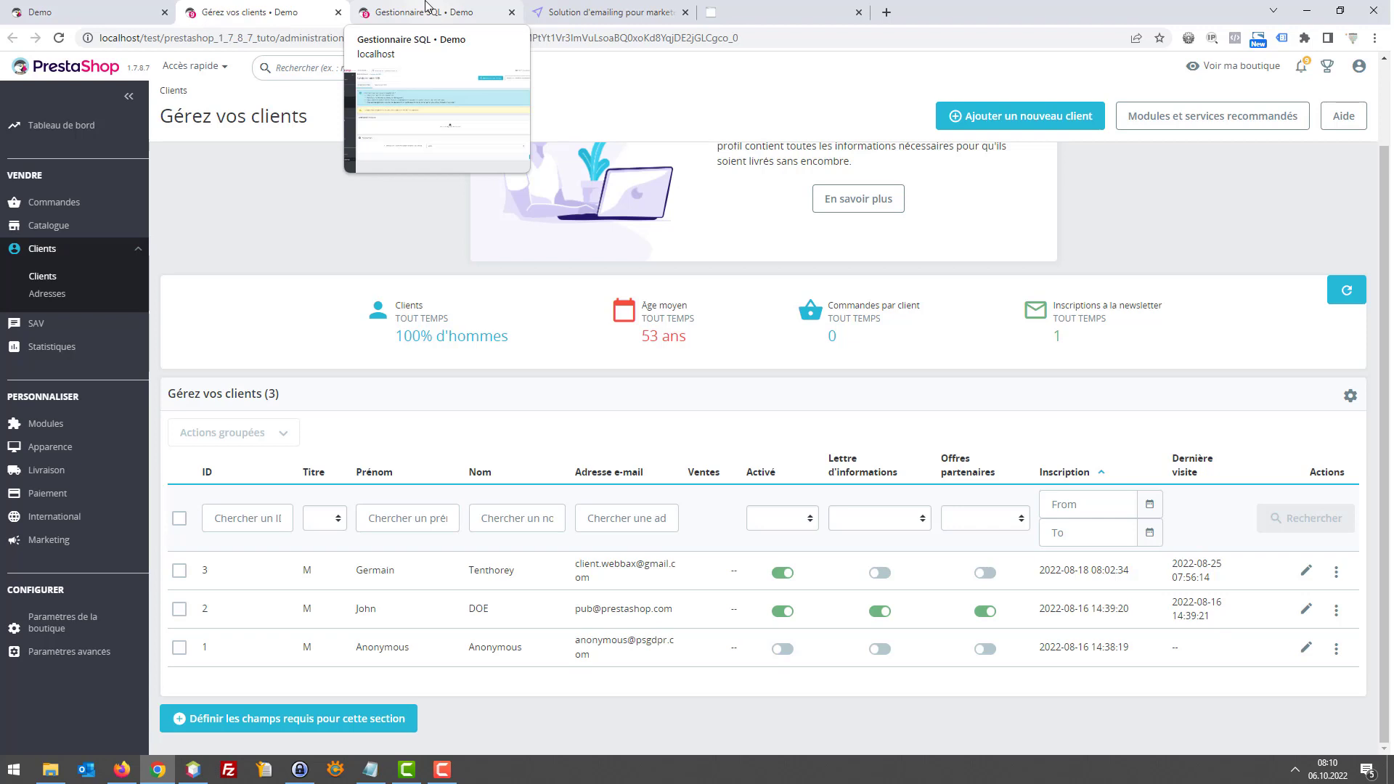
Start a new SQL query and paste the SELECT of subscribers' email and id_lang
left_click(427, 10)
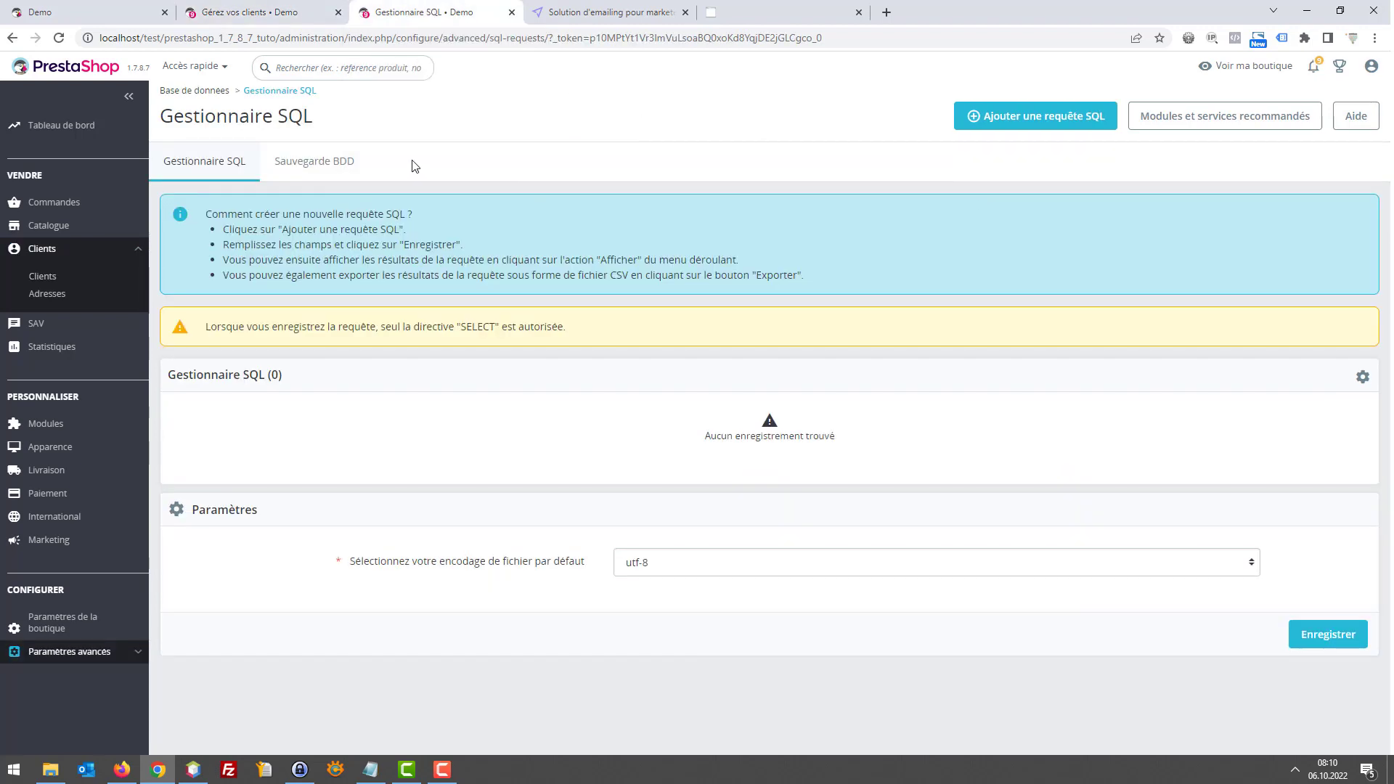
left_click(1014, 124)
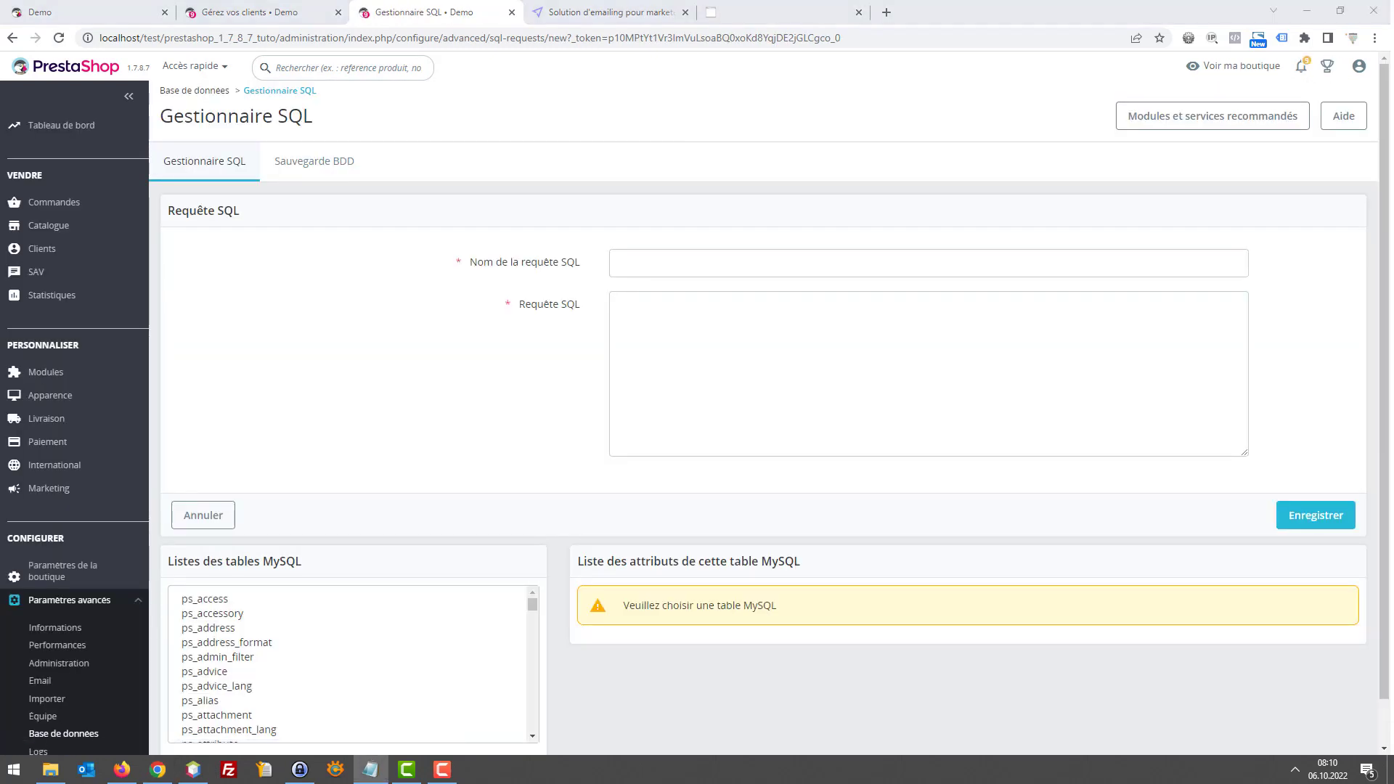
left_click(908, 364)
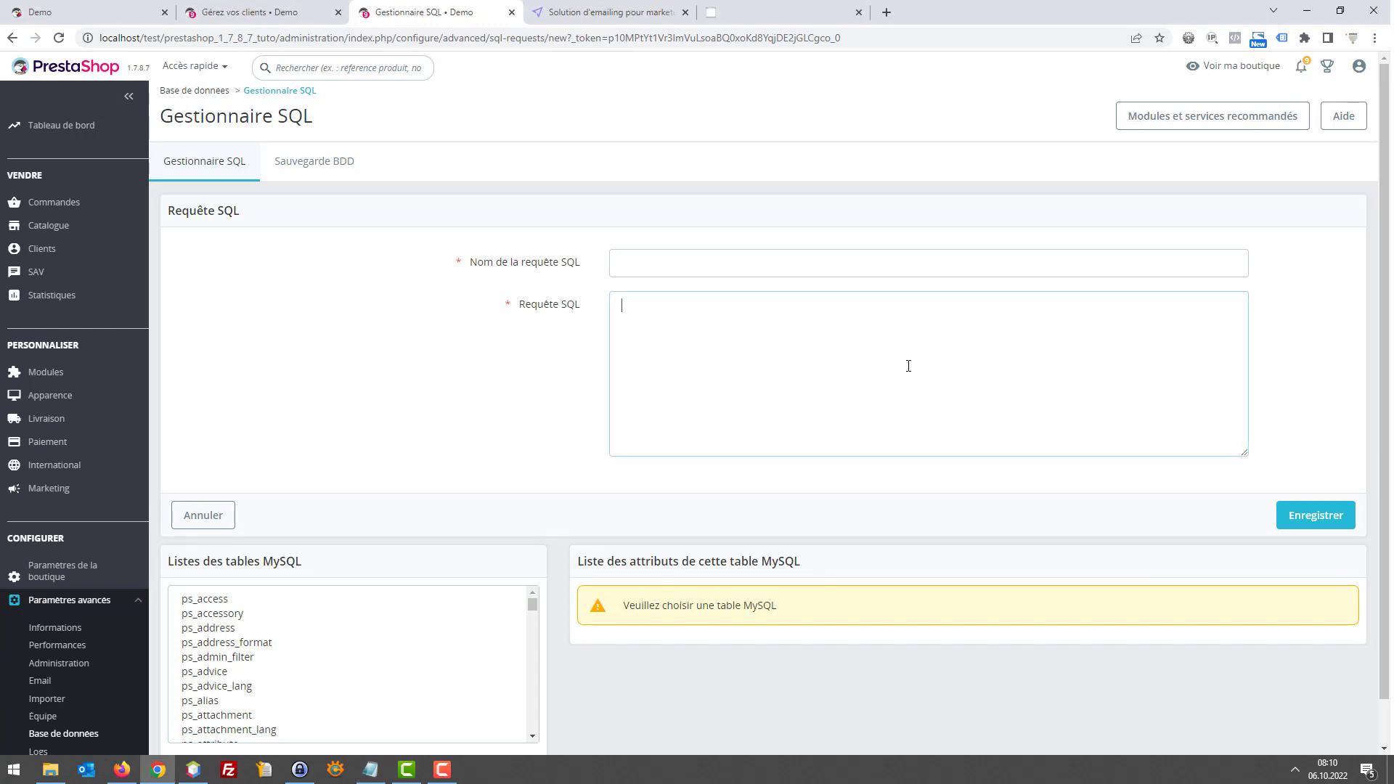
type("SELECT `email`,`id_lang` FROM `ps_customer` WHERE `deleted`=0 AND `active`=1 AND `newsletter`=1")
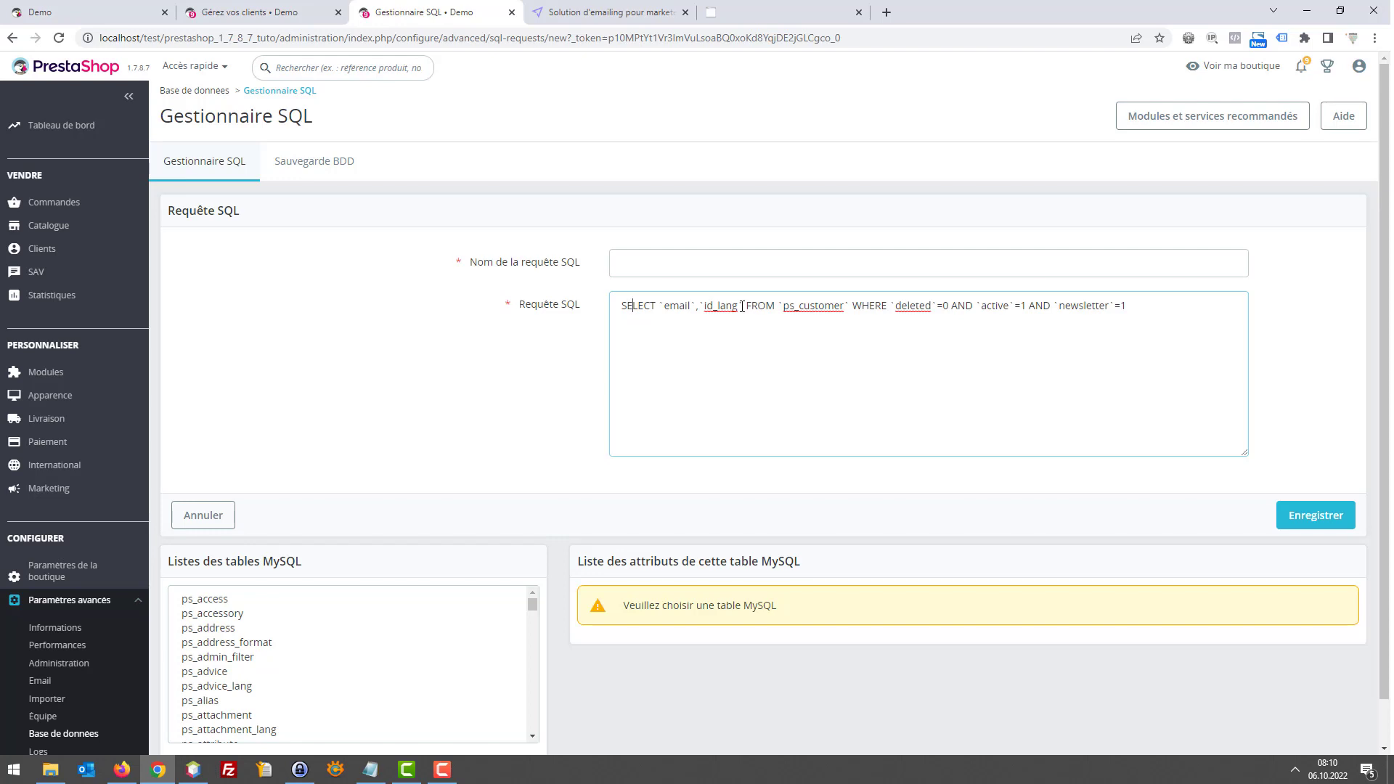
Name the query 'Clients inscrits à la newsletter' and save it
left_click(636, 276)
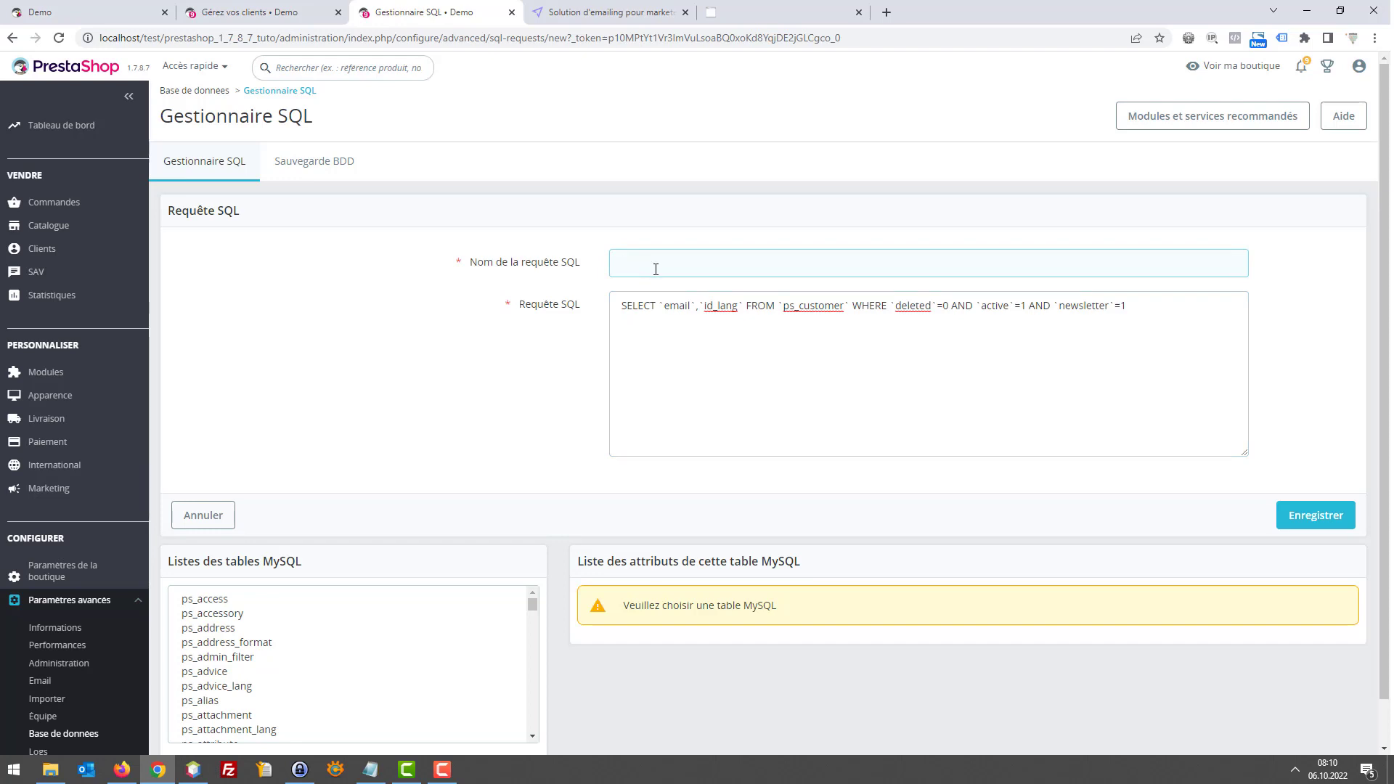
left_click_drag(626, 305, 710, 305)
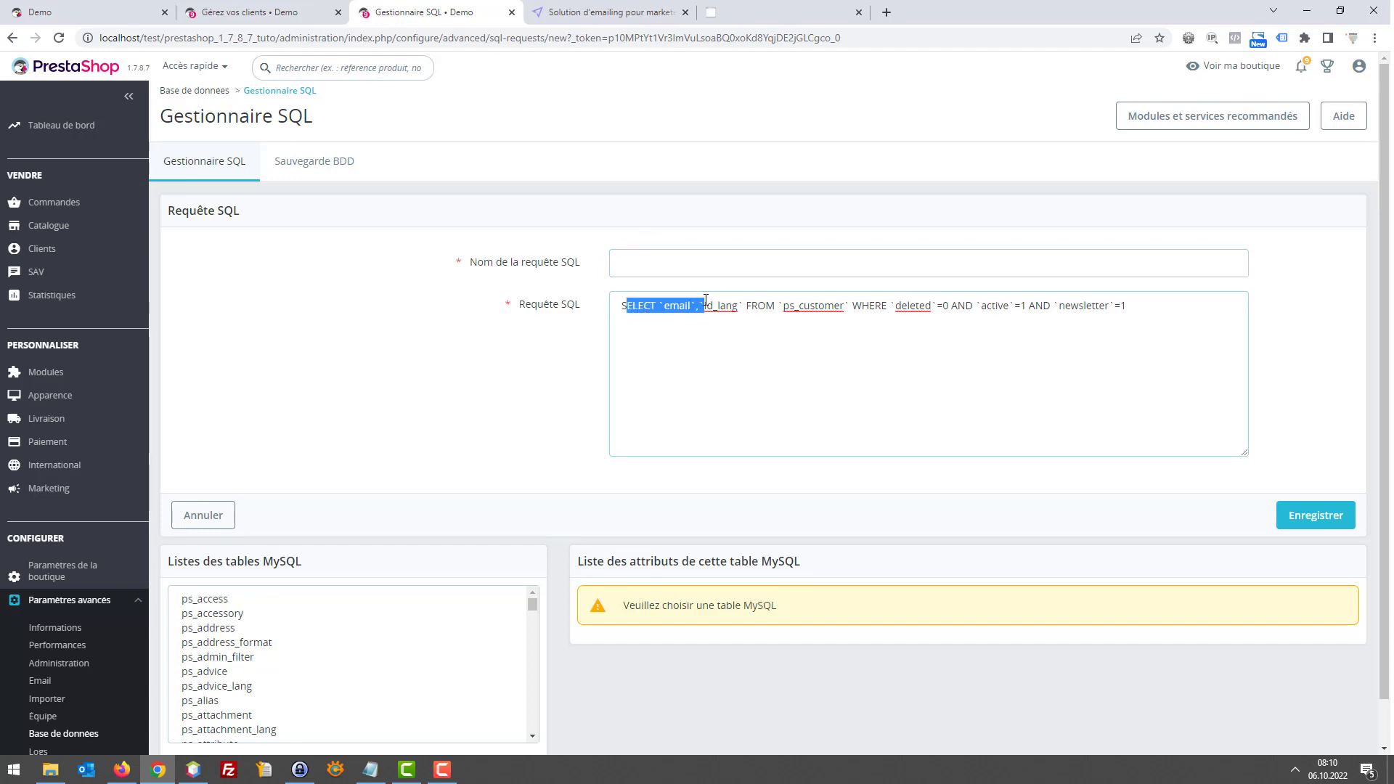
left_click_drag(900, 305, 1071, 305)
left_click(1129, 306)
left_click(800, 261)
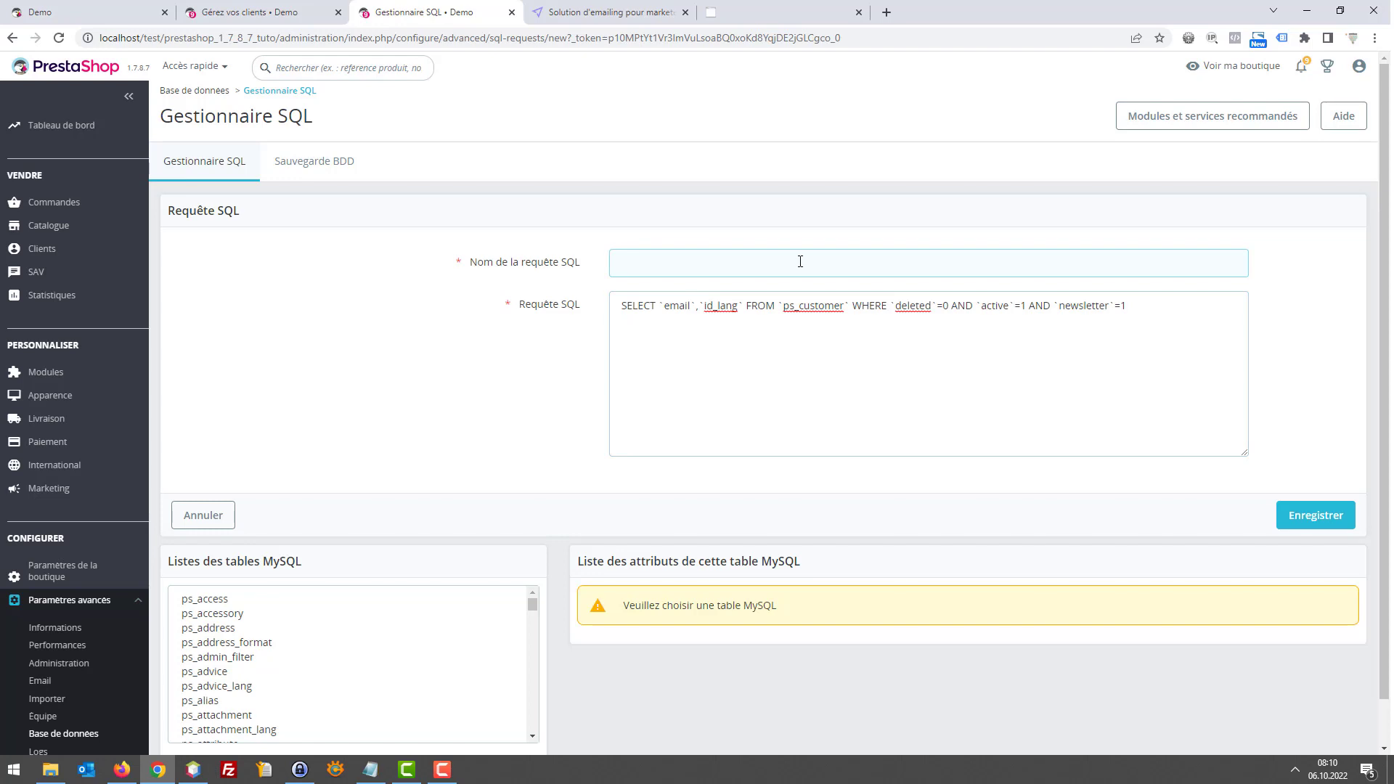
type("Clients inscrits à la newsletter")
left_click(1315, 517)
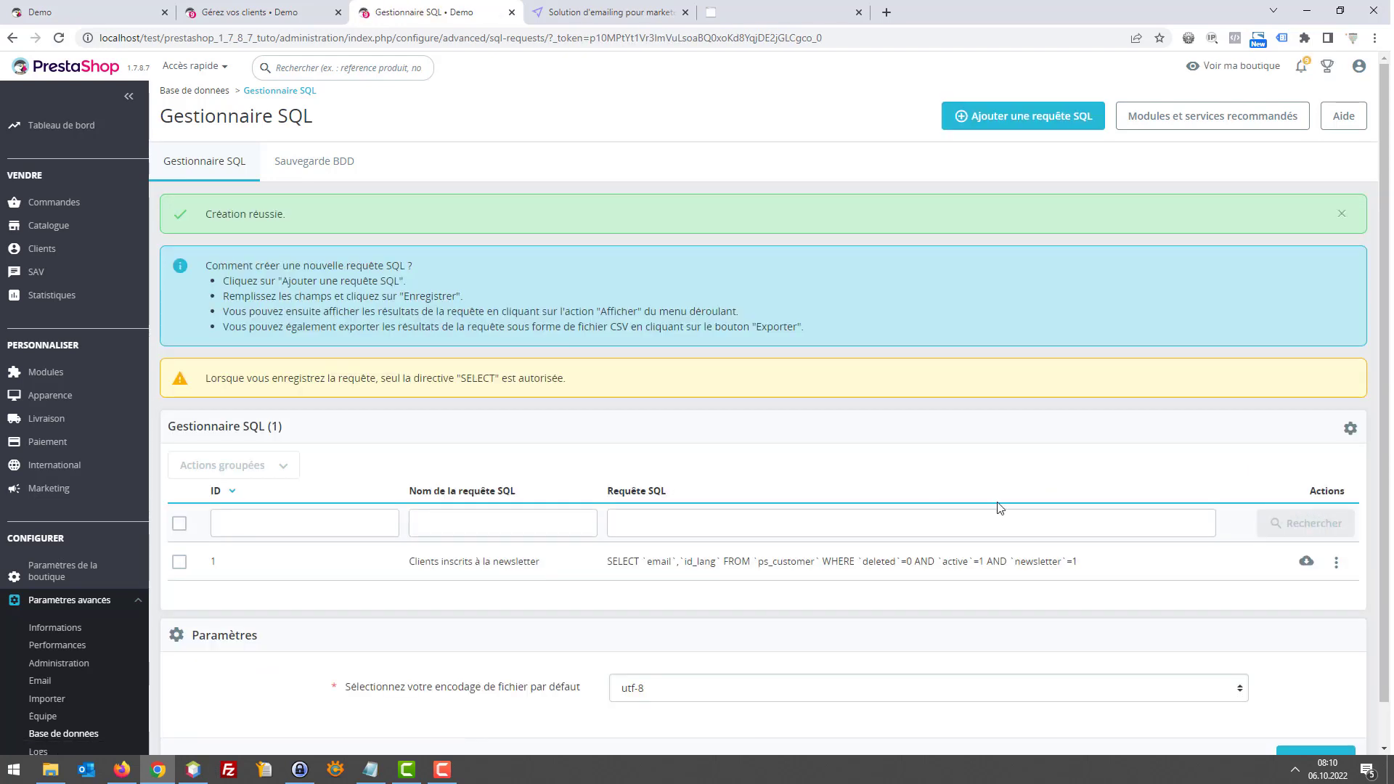
Export the query results as request_sql_1.csv and open it in Excel
left_click(1305, 563)
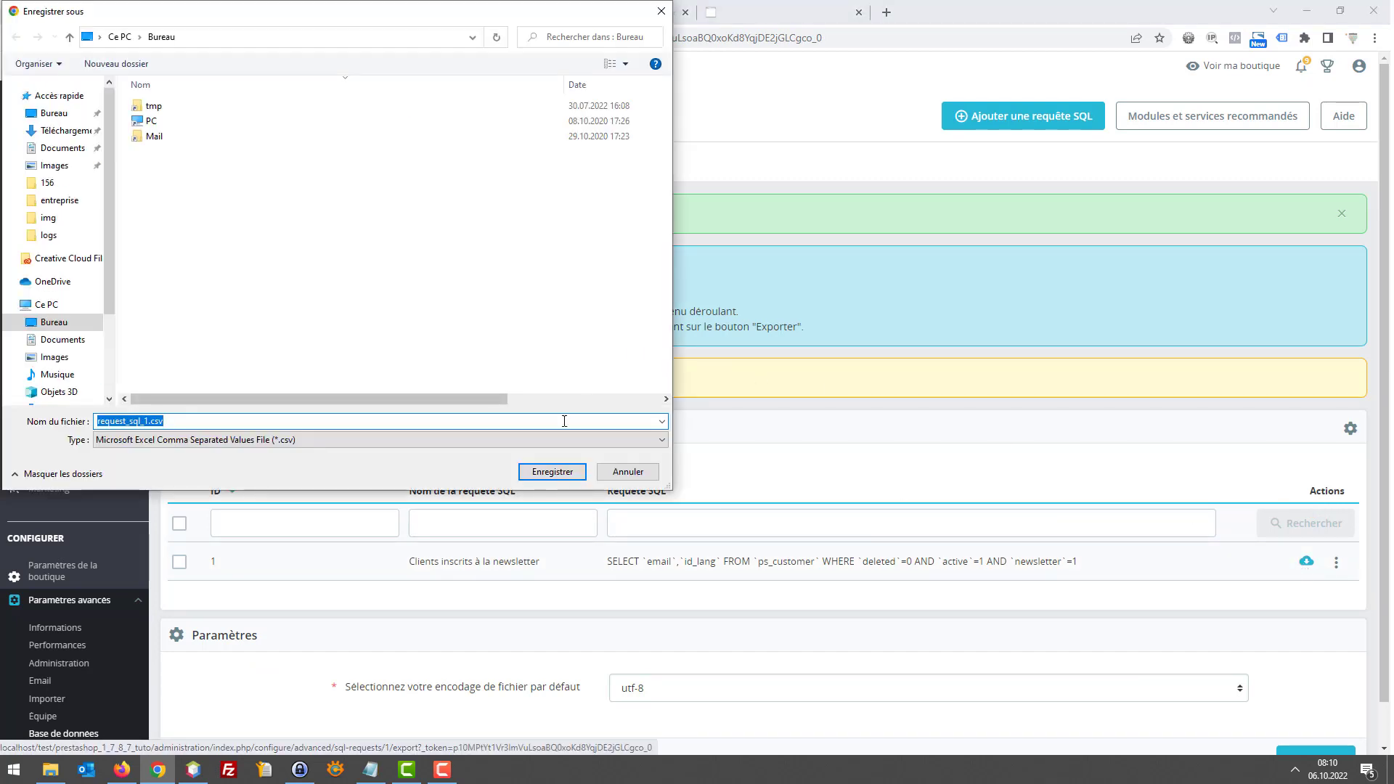
left_click(551, 474)
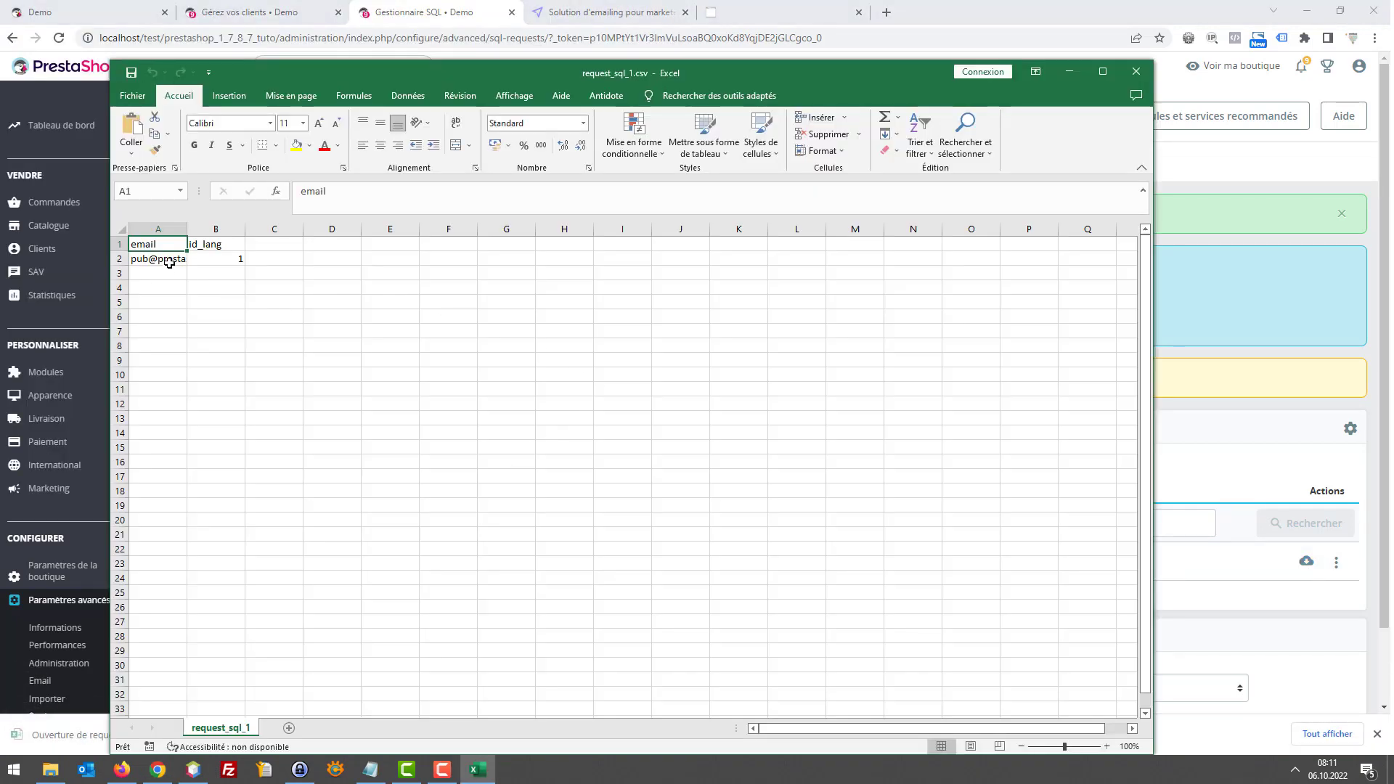
left_click(170, 263)
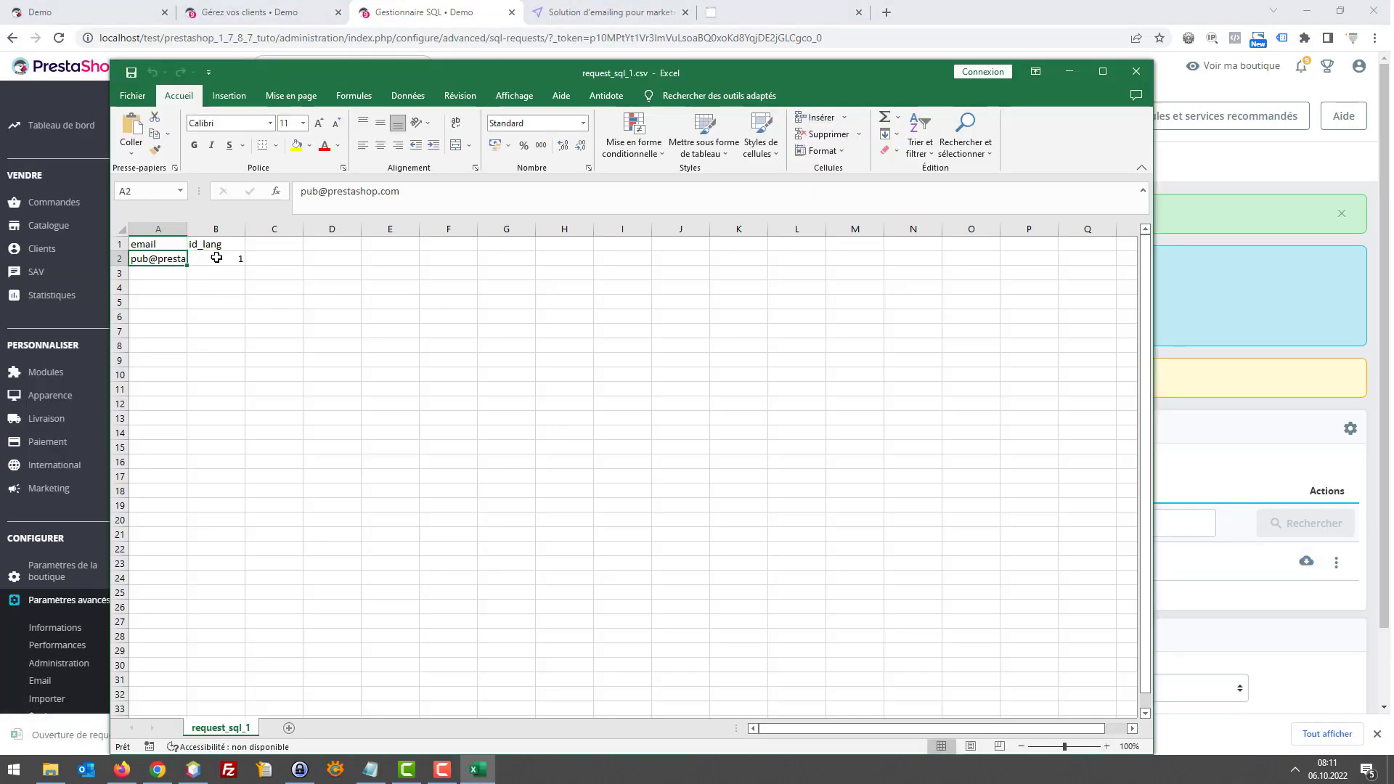
left_click_drag(407, 83, 517, 251)
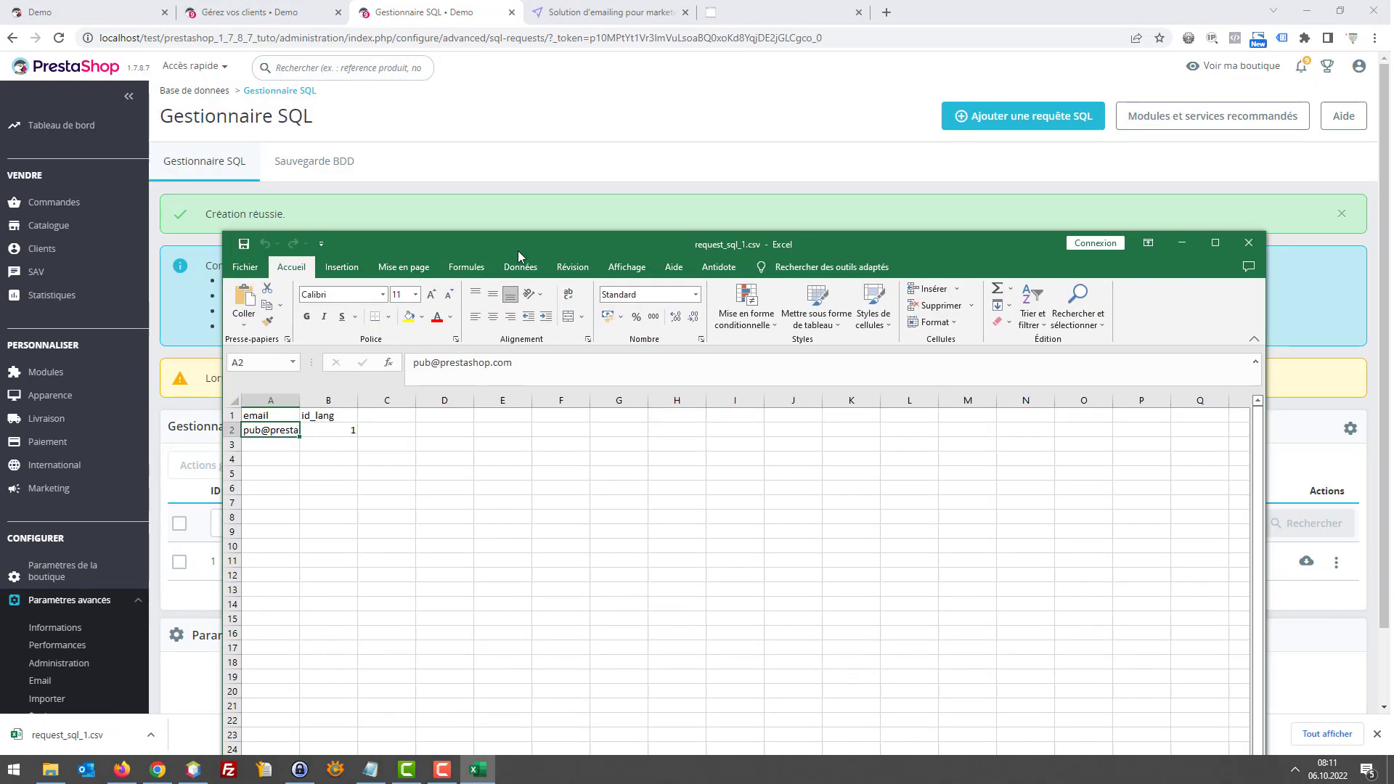
Check the exported subscriber email and its id_lang value of 1
key("Up")
key("Down")
key("Right")
key("Left")
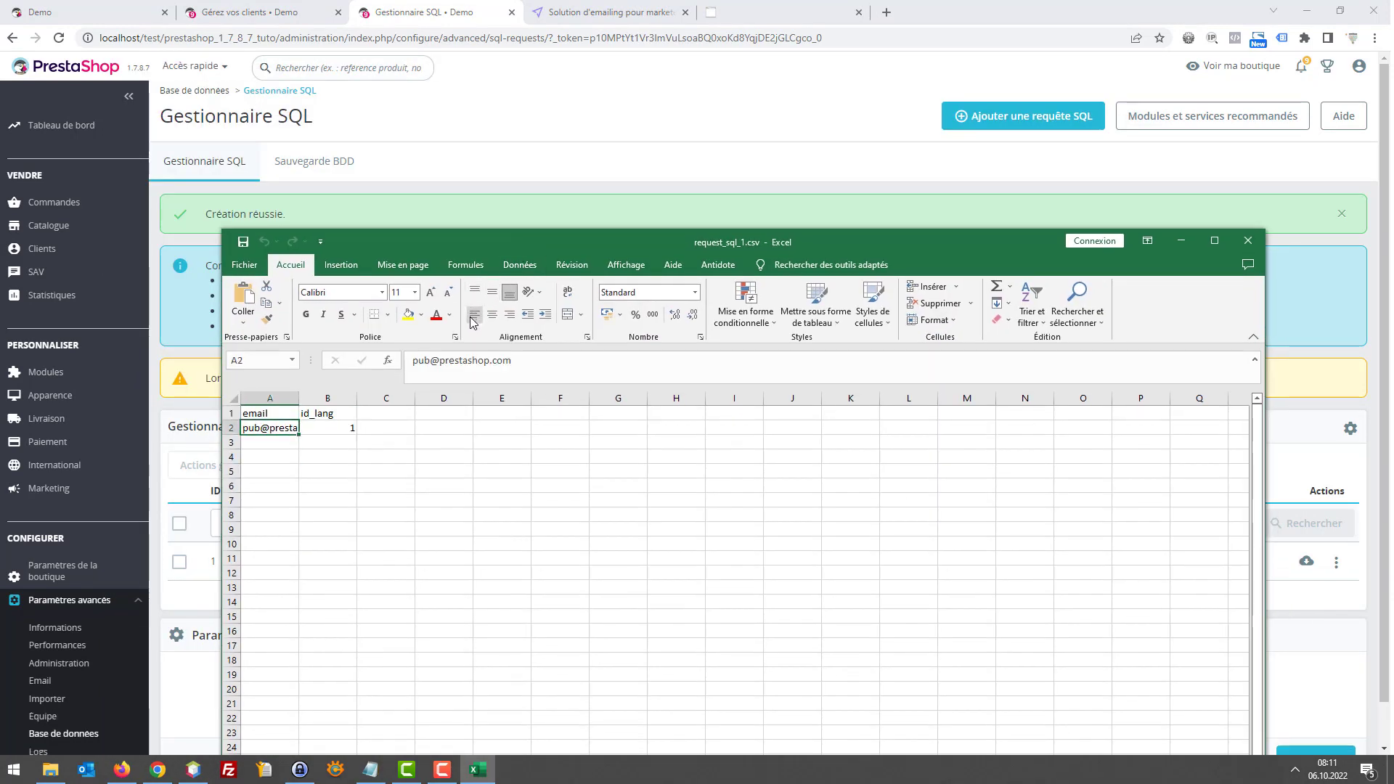
key("Up")
key("Right")
key("Left")
key("Down")
key("Up")
key("Right")
key("Down")
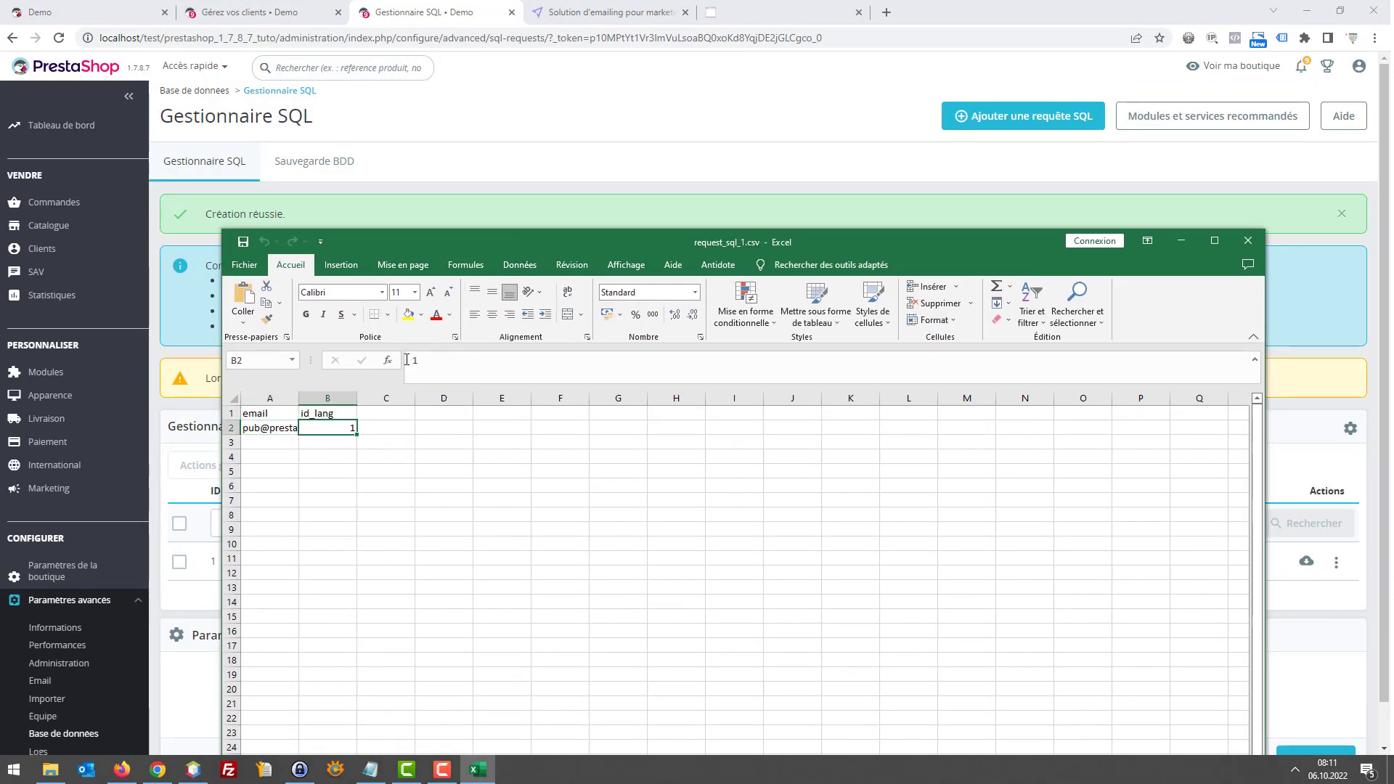
key("Up")
key("Down")
key("Down")
key("Up")
key("Up")
key("Down")
key("Up")
key("Down")
key("Up")
key("Down")
key("Up")
key("Down")
key("Up")
key("Down")
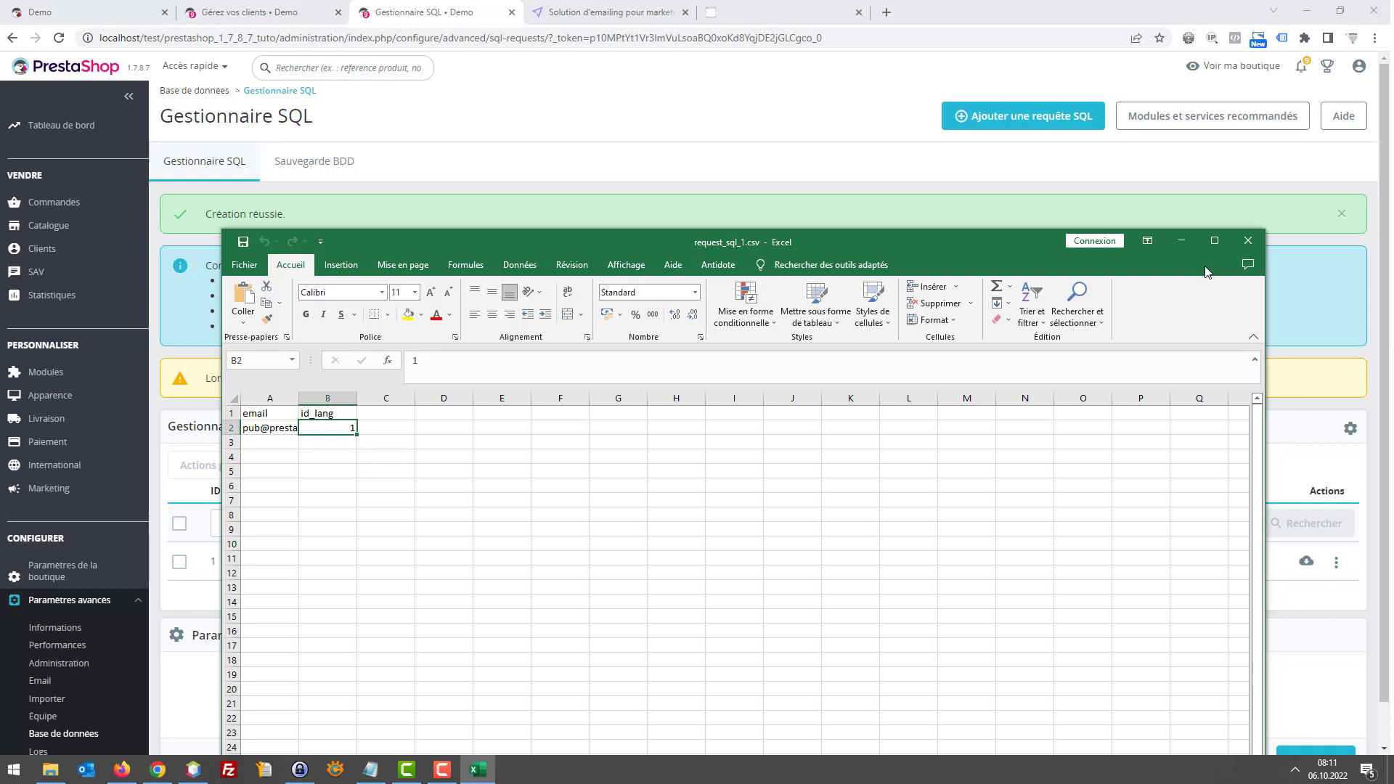
Add header filters with Données > Filtrer, check id_lang, then close without saving
left_click(524, 269)
left_click(778, 301)
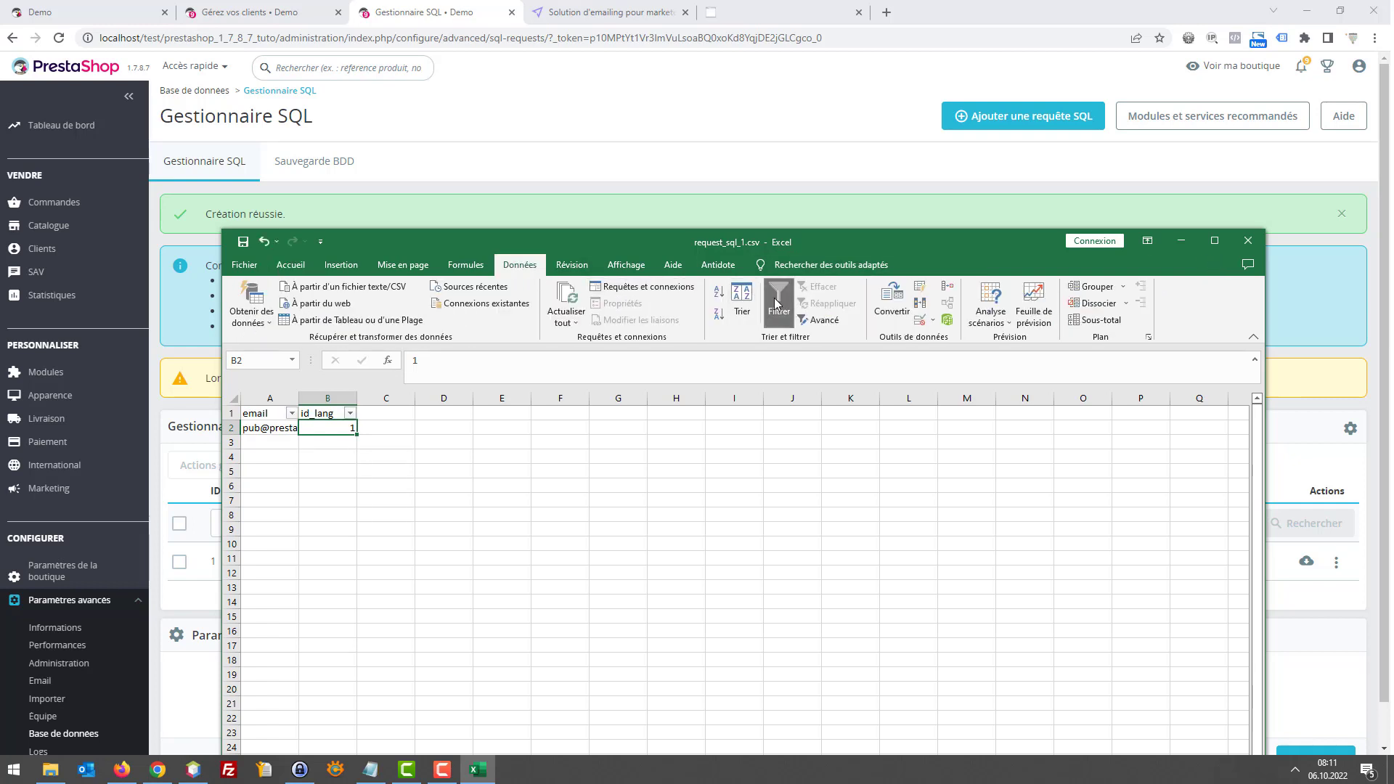
left_click(350, 413)
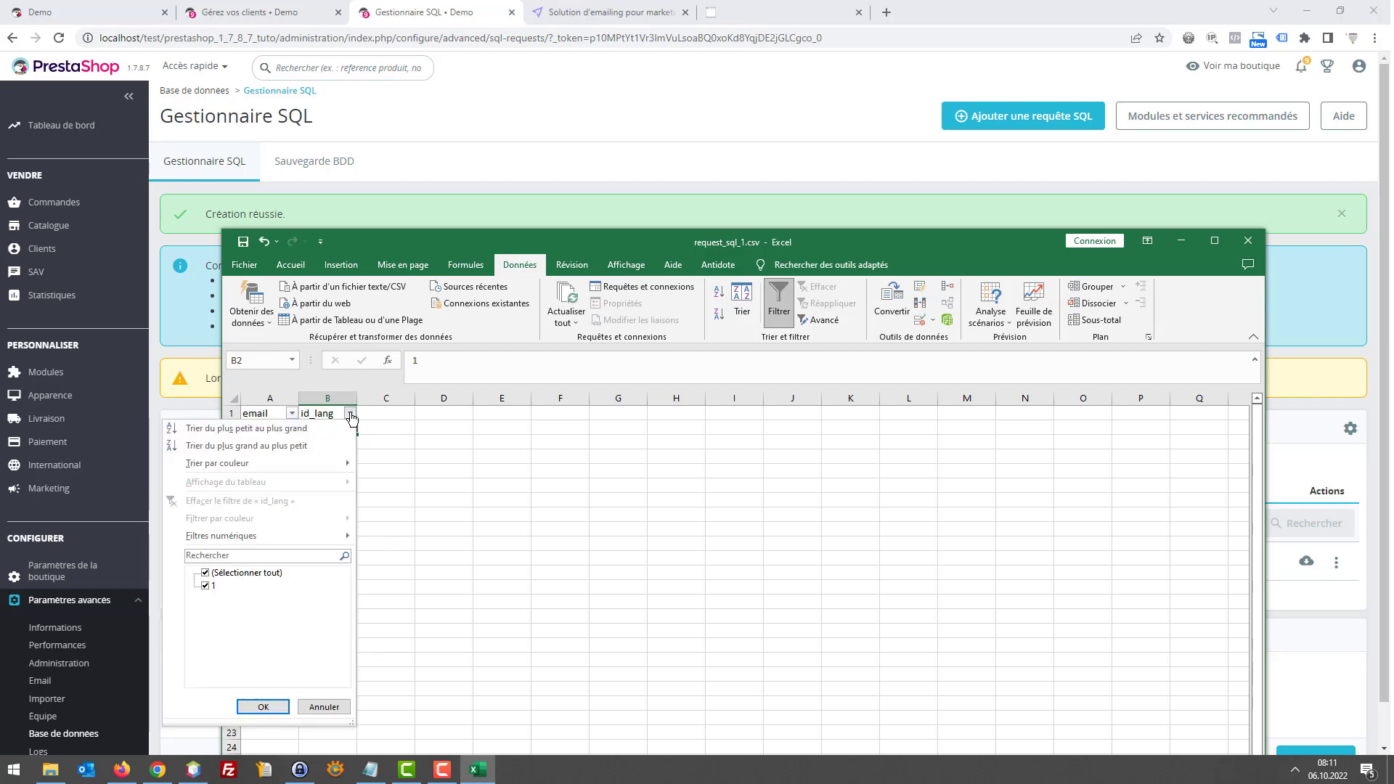
left_click(324, 706)
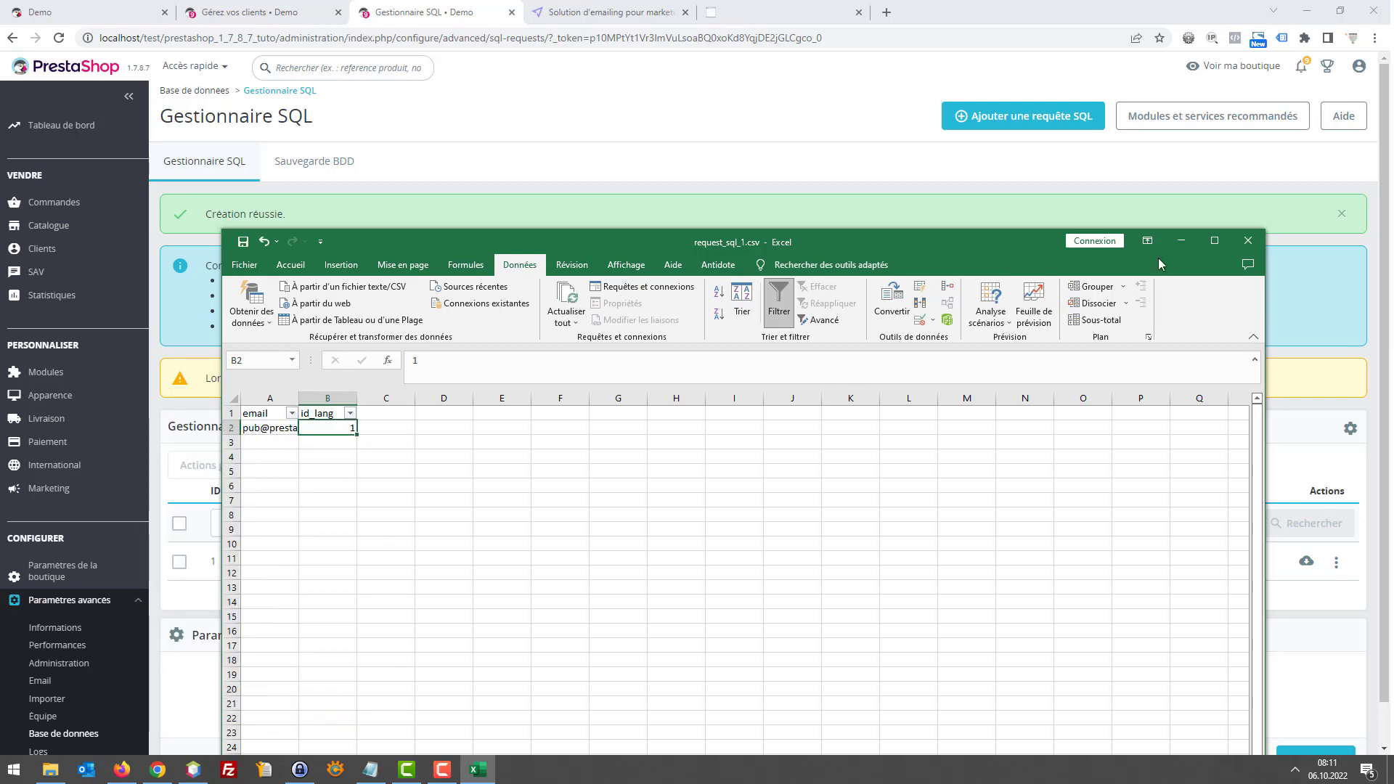
left_click(1243, 242)
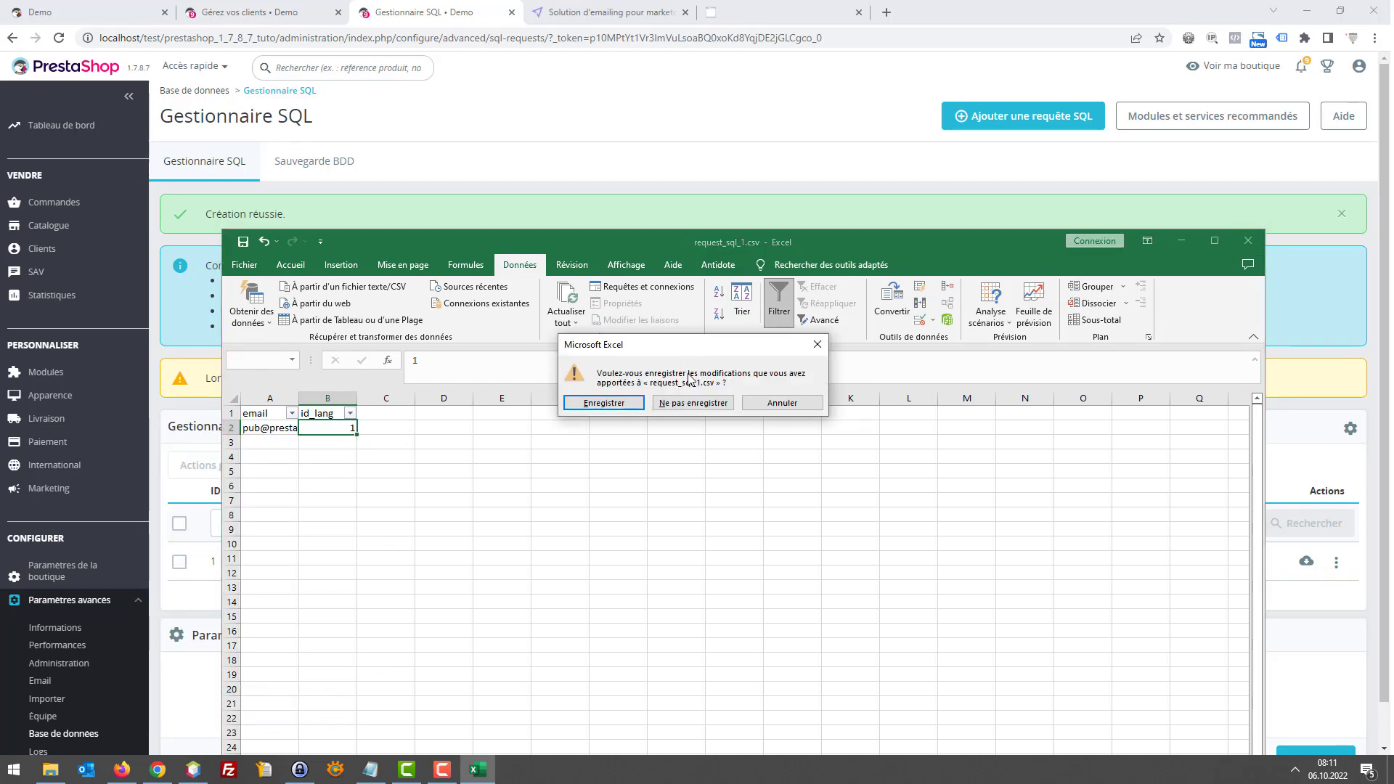
left_click(691, 406)
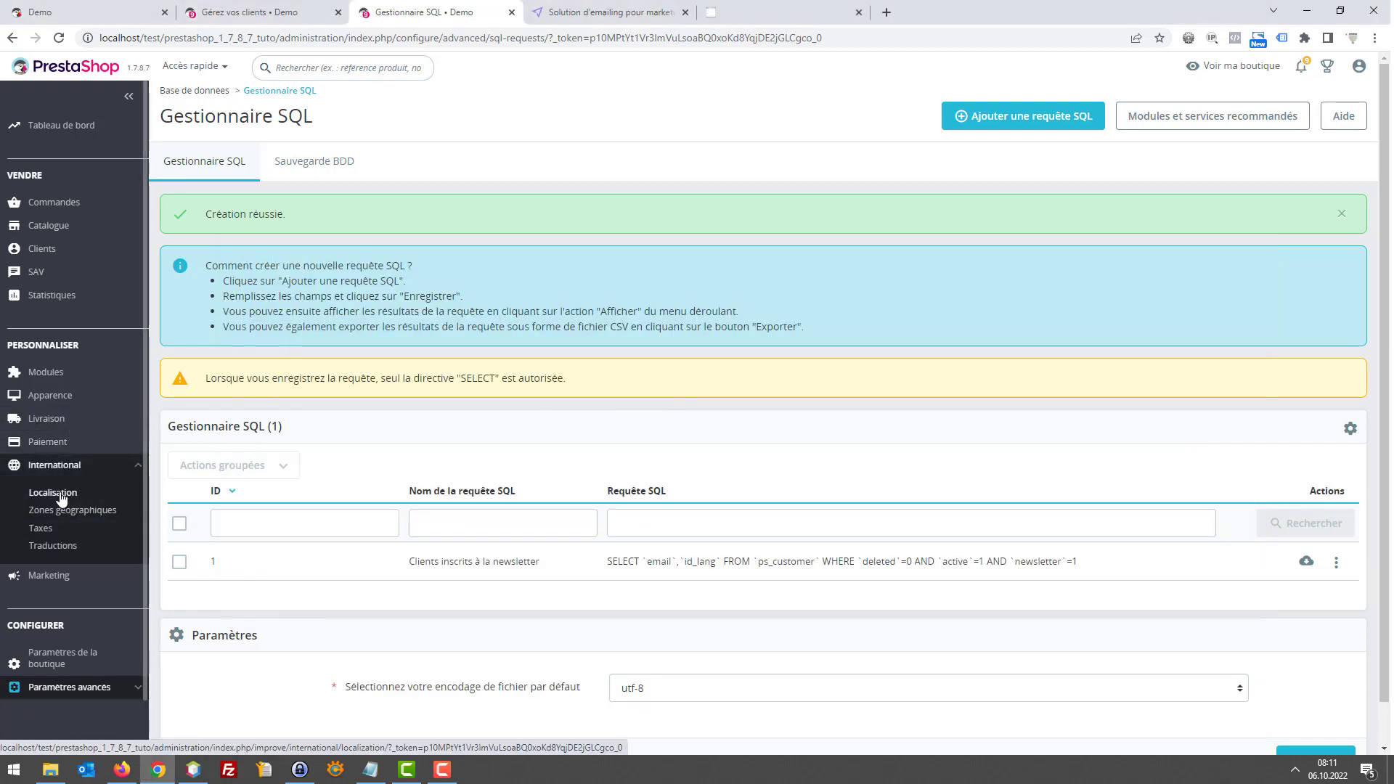
Open Localisation's shop languages list in a new tab, then return to the SQL manager
right_click(62, 500)
left_click(96, 503)
left_click(572, 9)
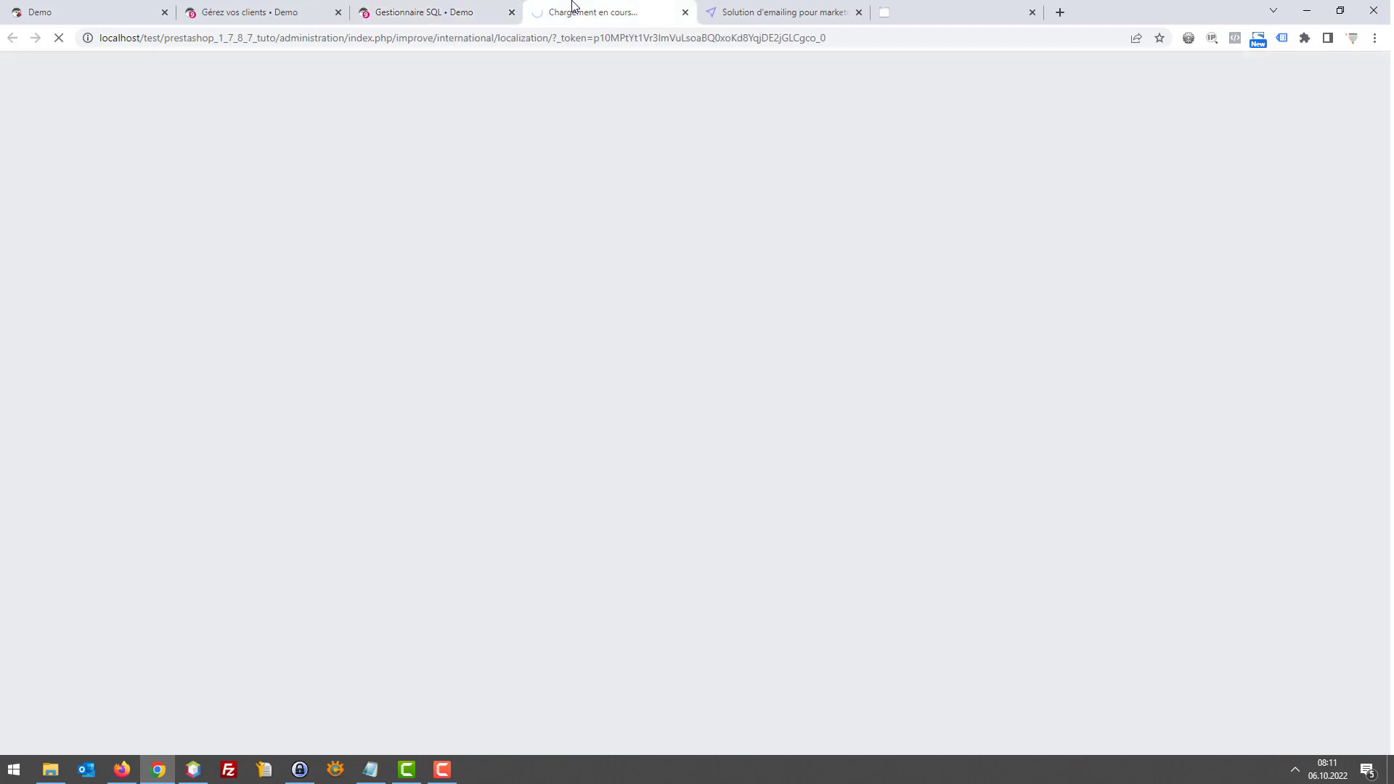
left_click(273, 160)
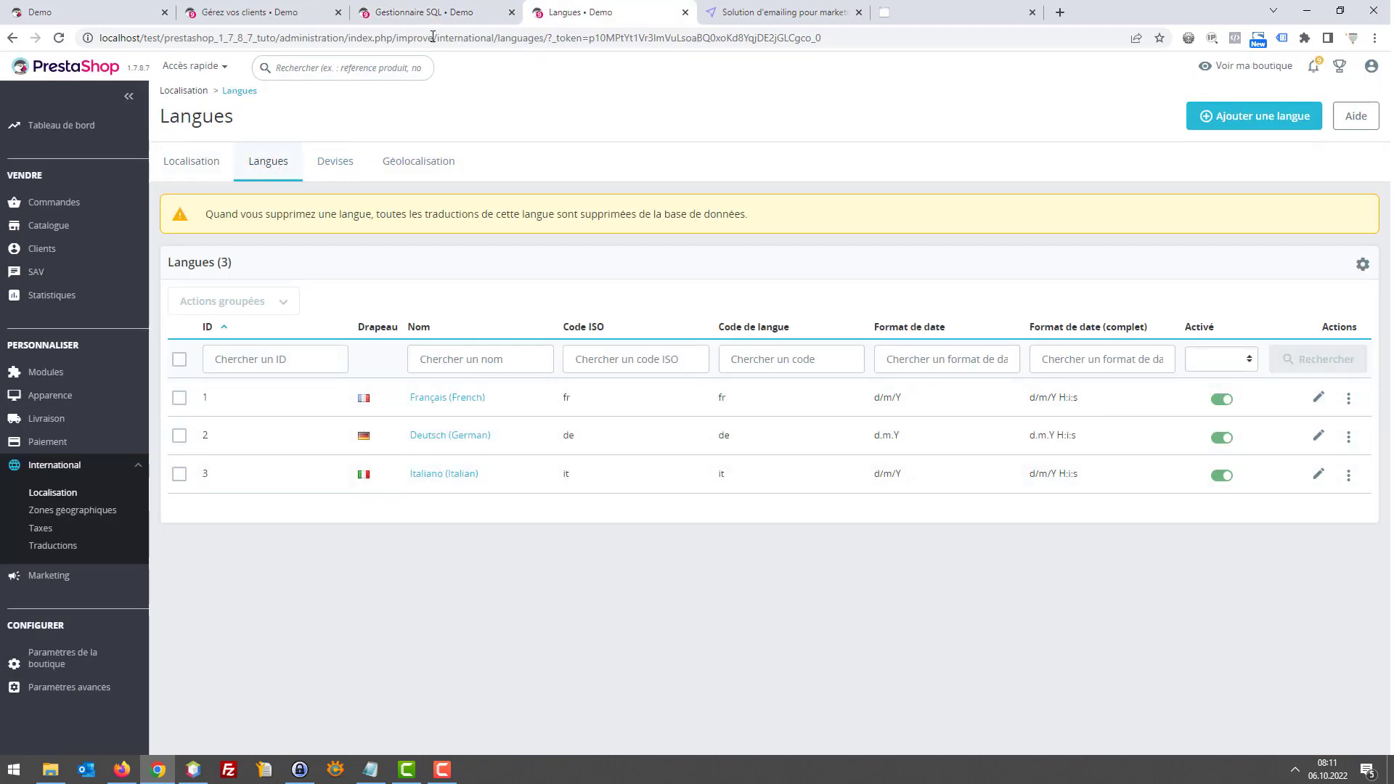
left_click(430, 12)
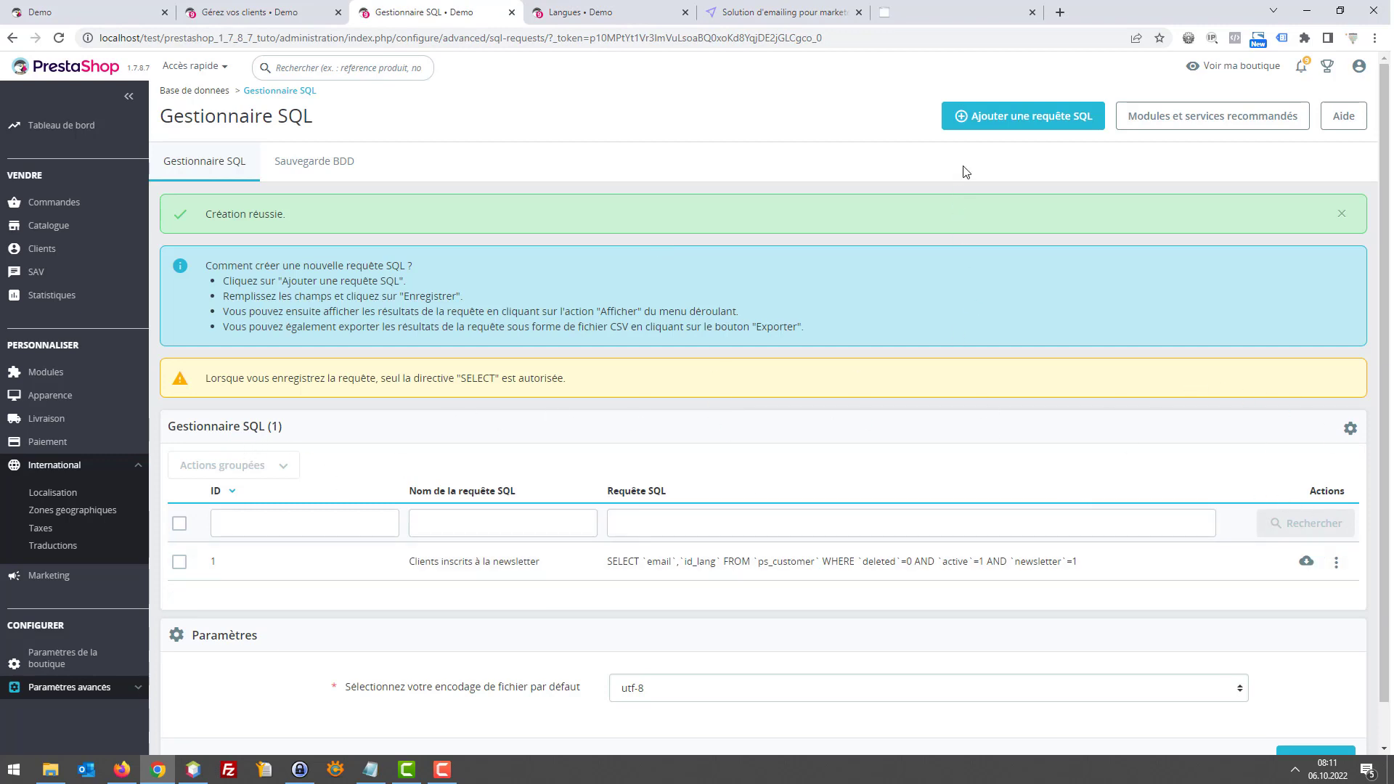
Save a 'Tous les clients' query of active customers' email and id_lang, then export it
left_click(1000, 124)
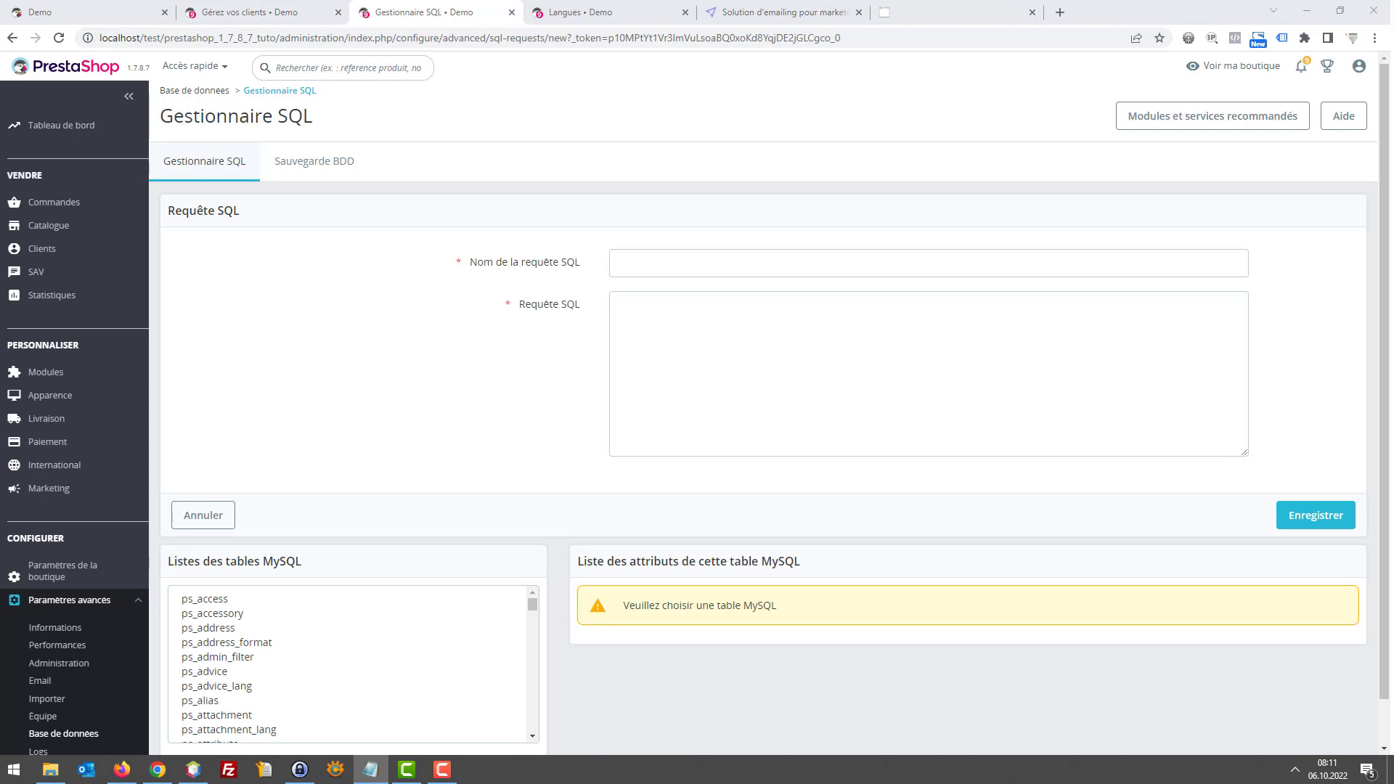
left_click(666, 294)
type("SELECT `email`,`id_lang` FROM `ps_customer` WHERE `deleted`=0 AND `active`=1")
left_click(660, 266)
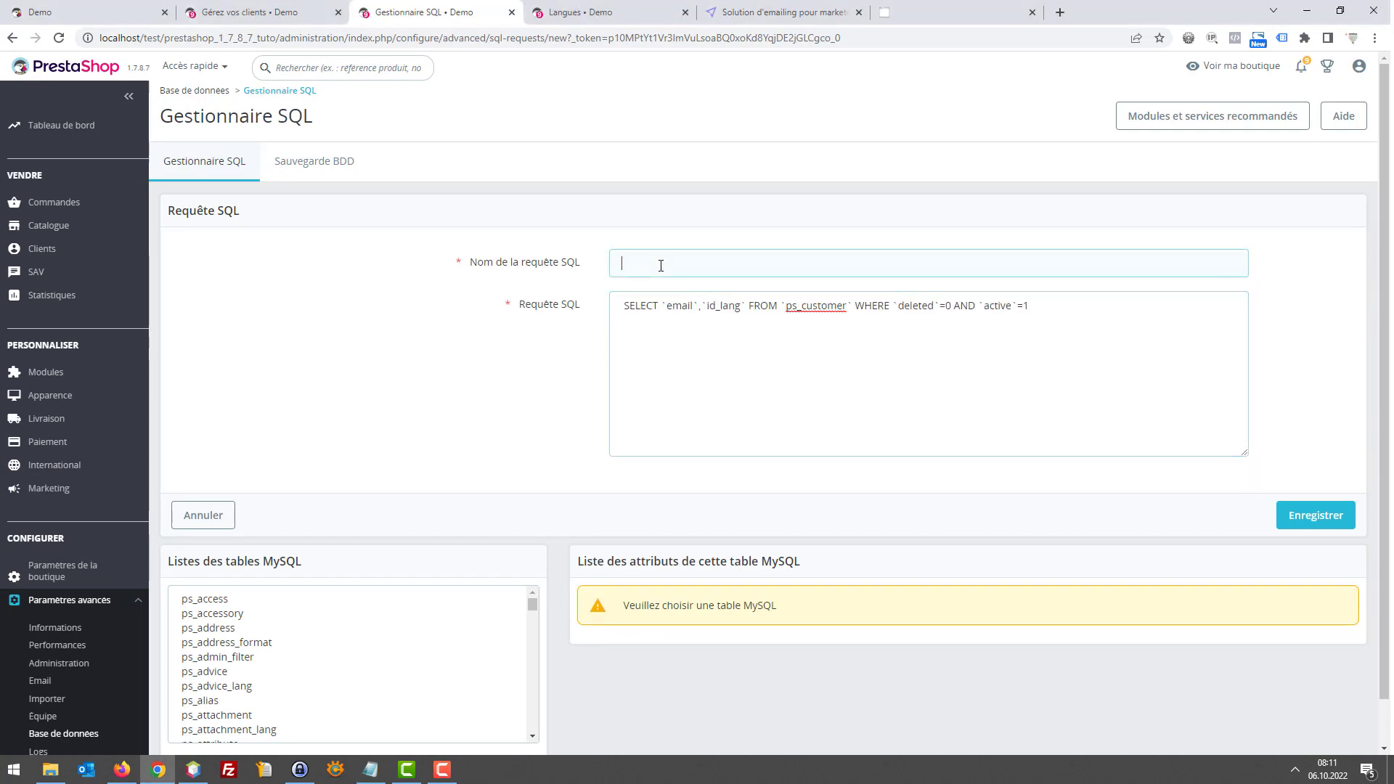
type("Tous les clients")
left_click(1290, 514)
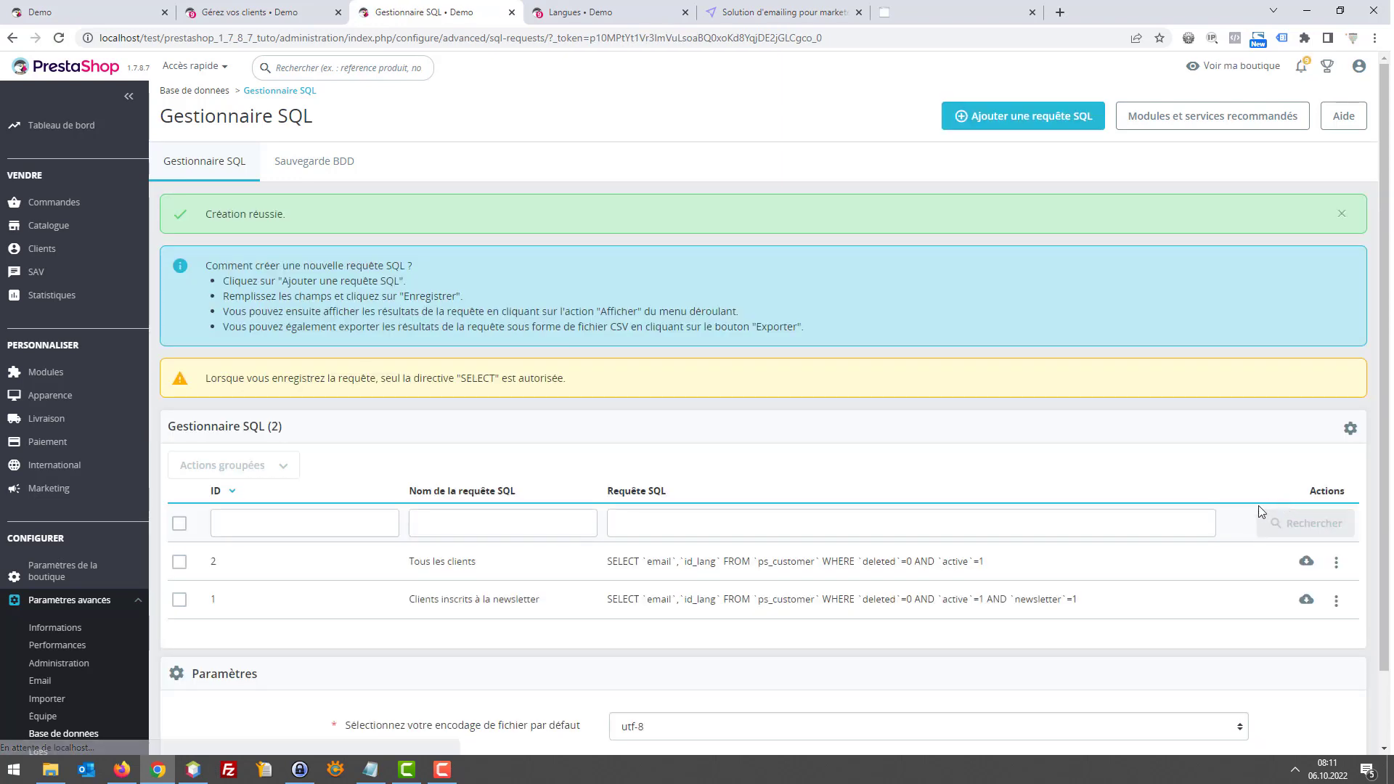
left_click(1306, 563)
Save request_sql_2.csv, open it in Excel and inspect both customers' email and id_lang
left_click(544, 473)
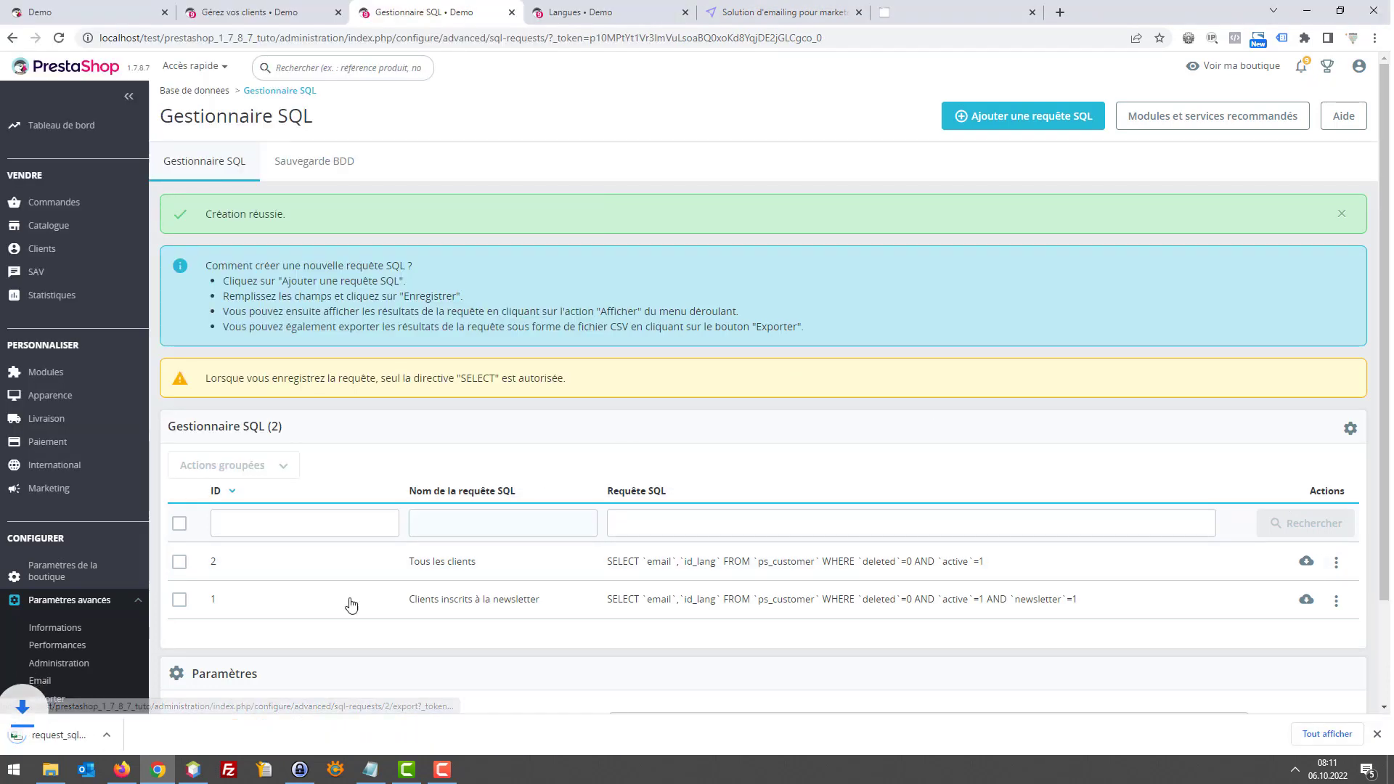
left_click(55, 736)
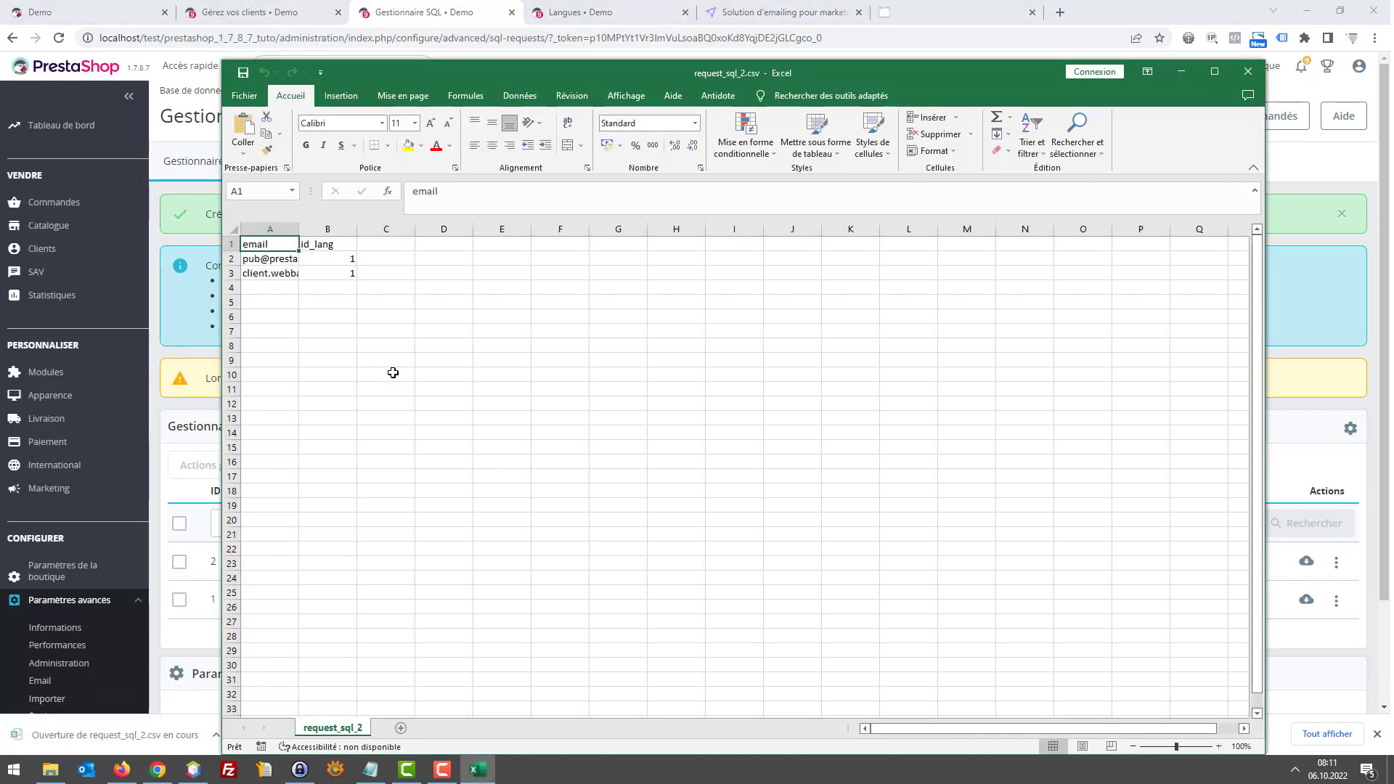
left_click(291, 259)
left_click(302, 273)
left_click(295, 274)
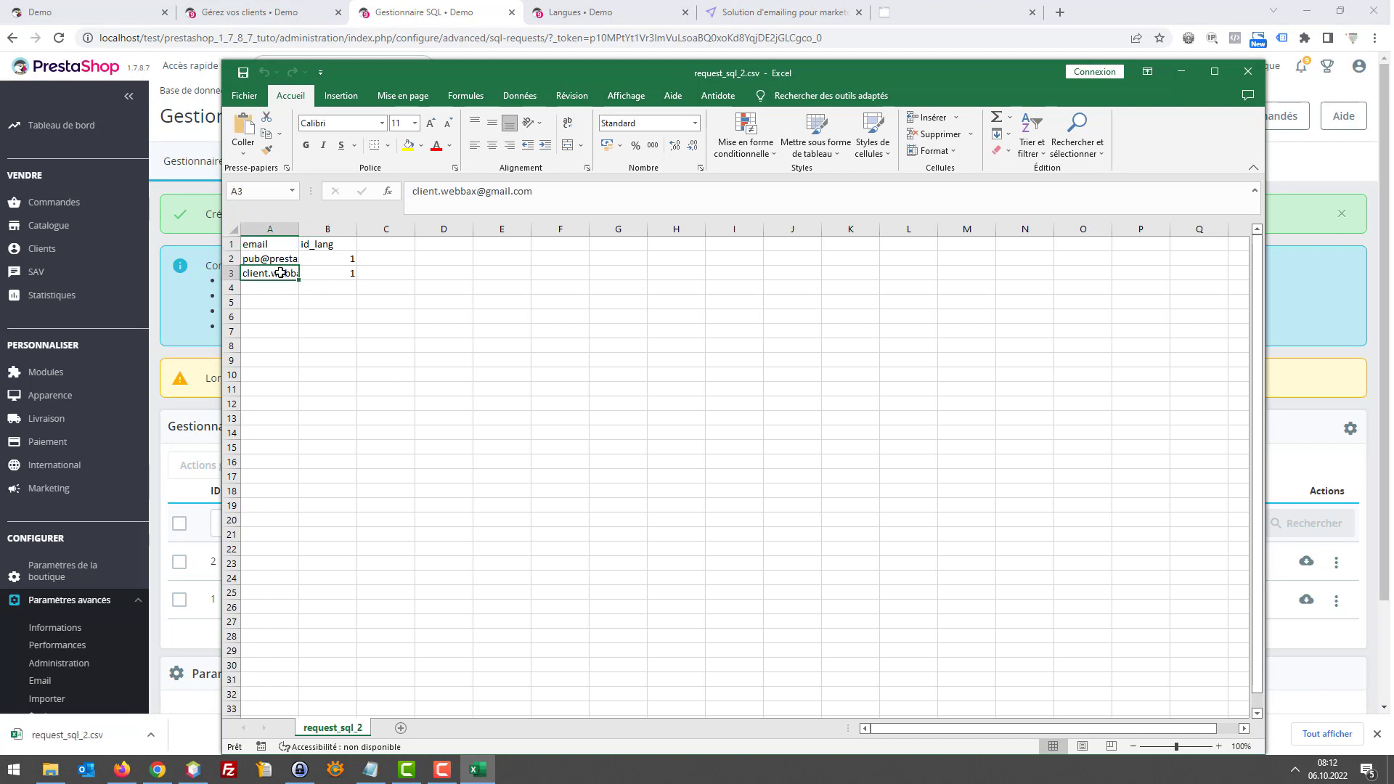
left_click(324, 274)
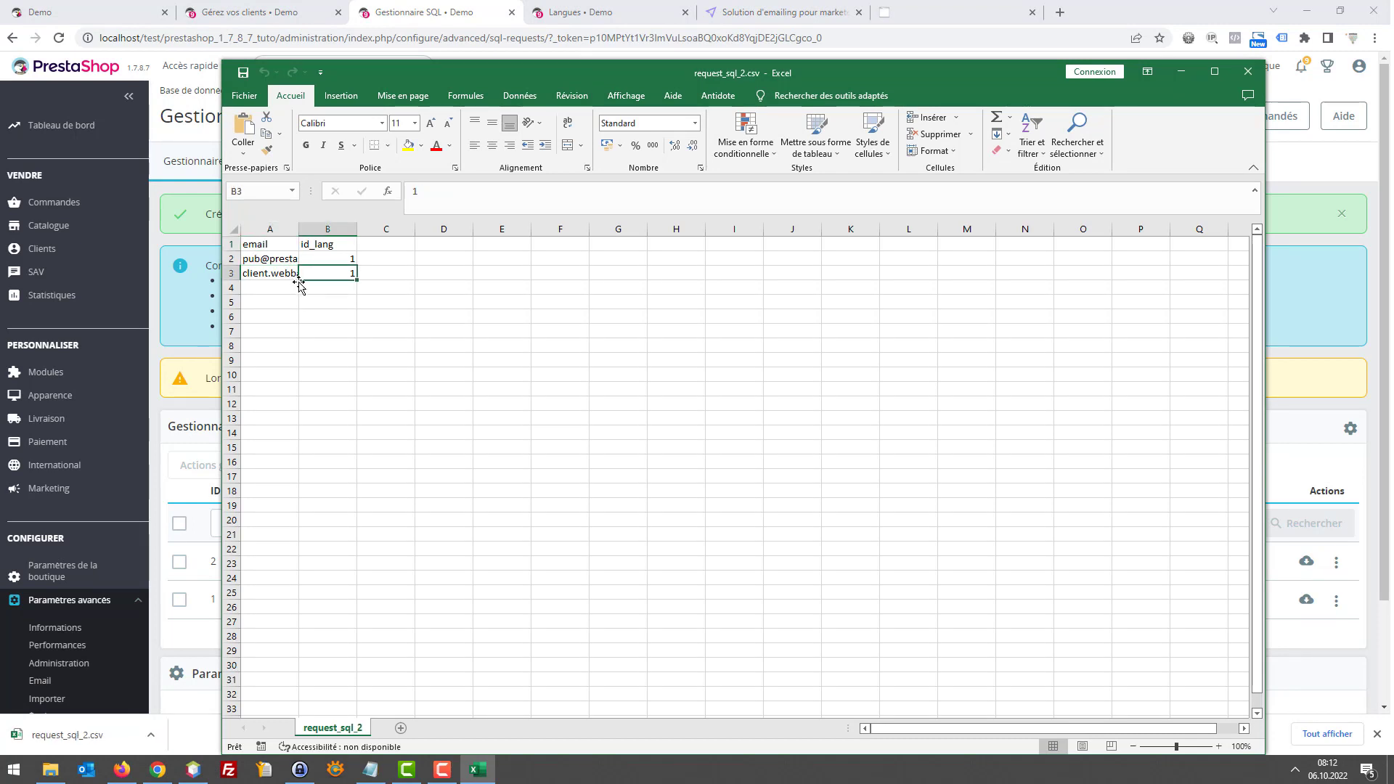
left_click(295, 275)
left_click(301, 277)
left_click(298, 281)
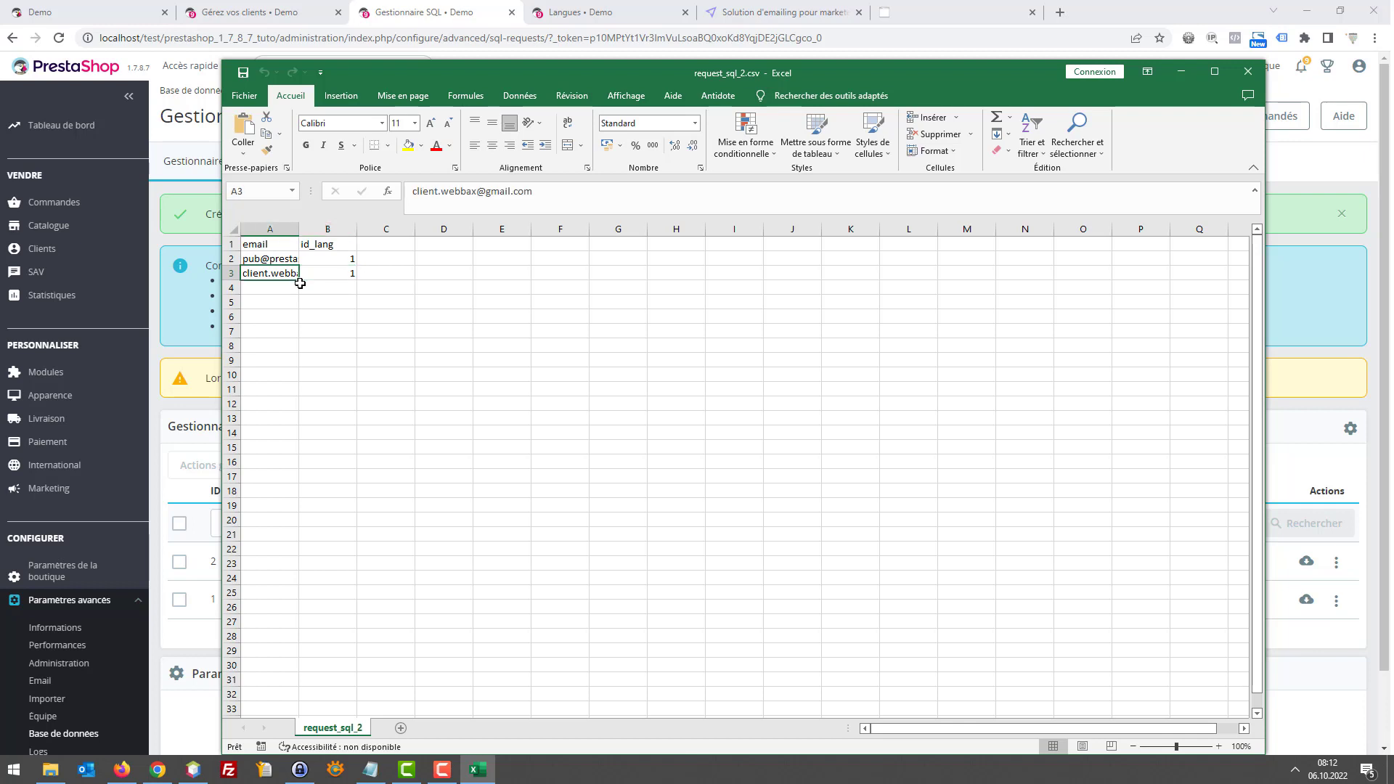
left_click(301, 283)
left_click(298, 284)
left_click(302, 285)
left_click(299, 286)
key("Right")
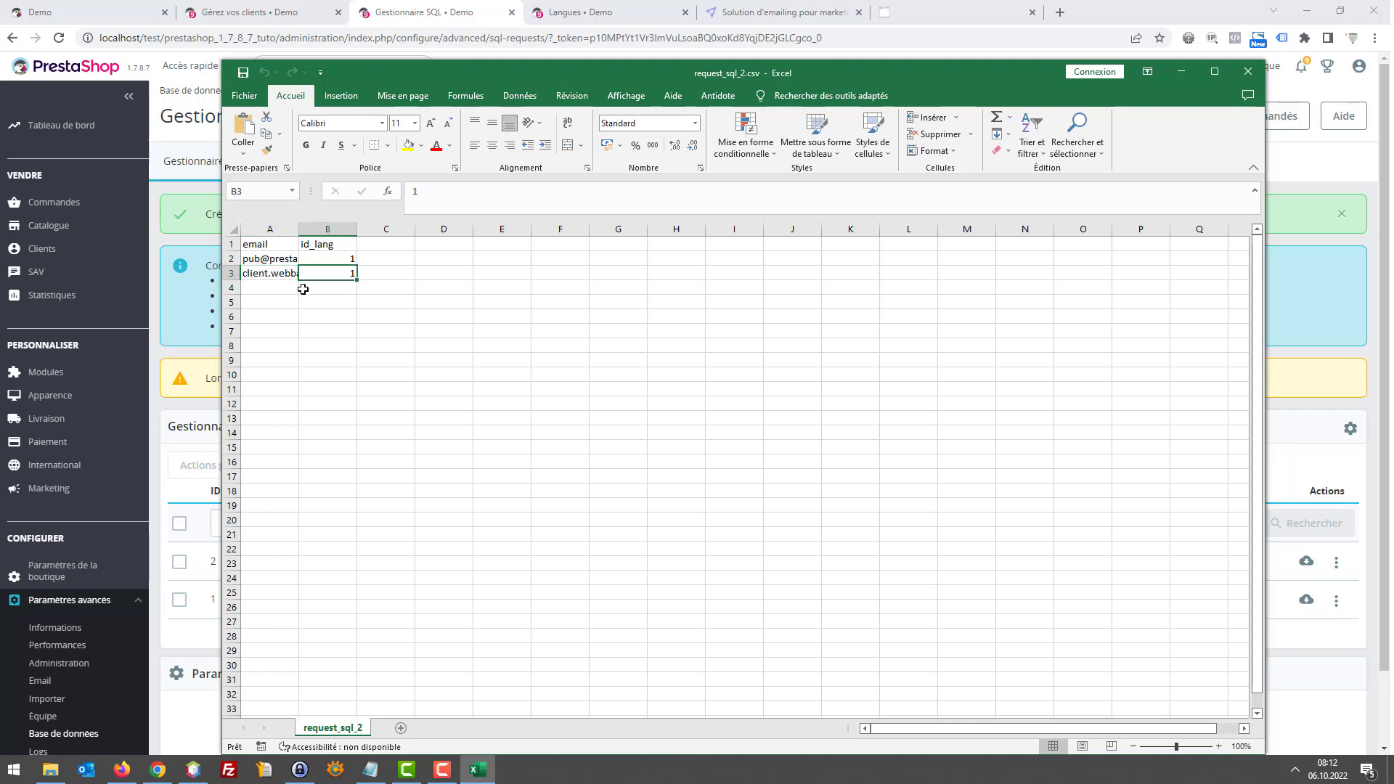
key("Left")
key("Right")
Recheck the id_lang values in rows 2 and 3, then close Excel
left_click(1248, 75)
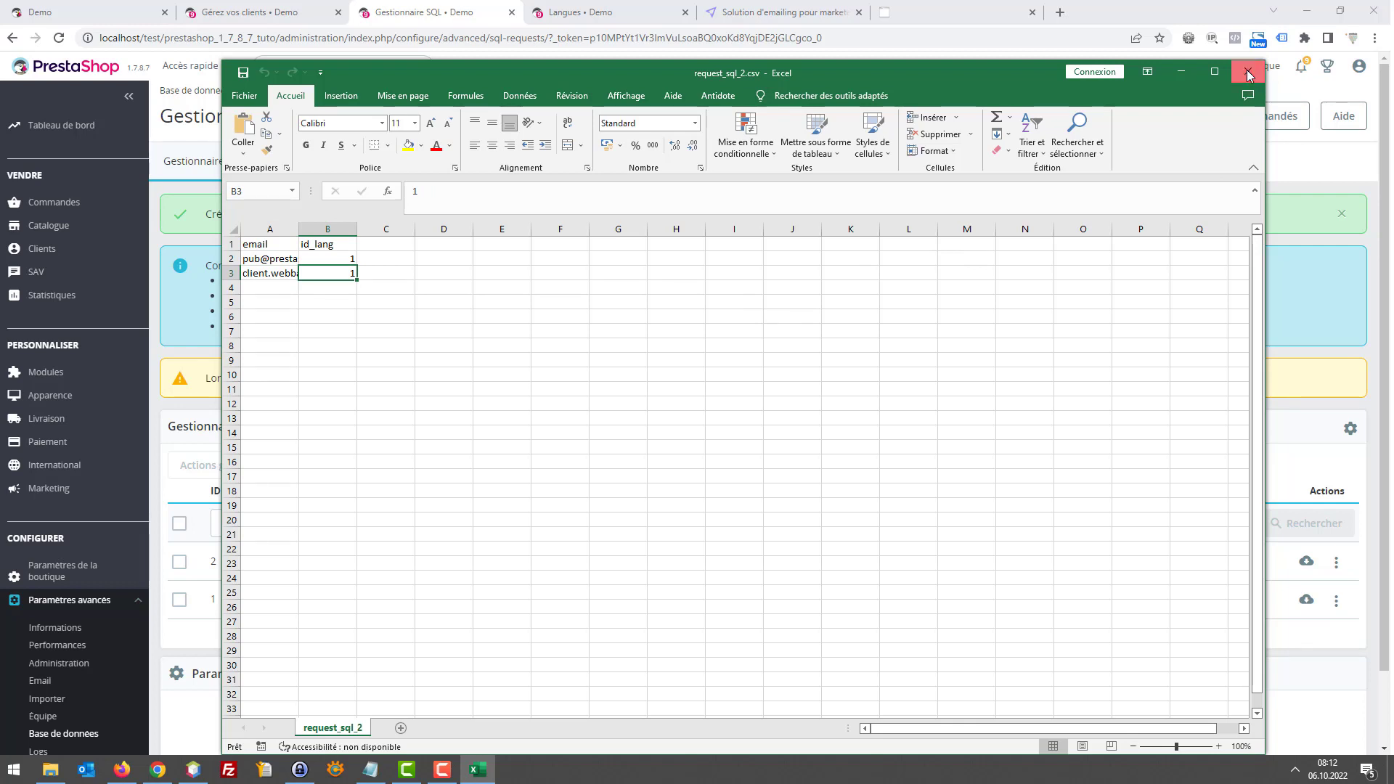
left_click(579, 394)
left_click(348, 285)
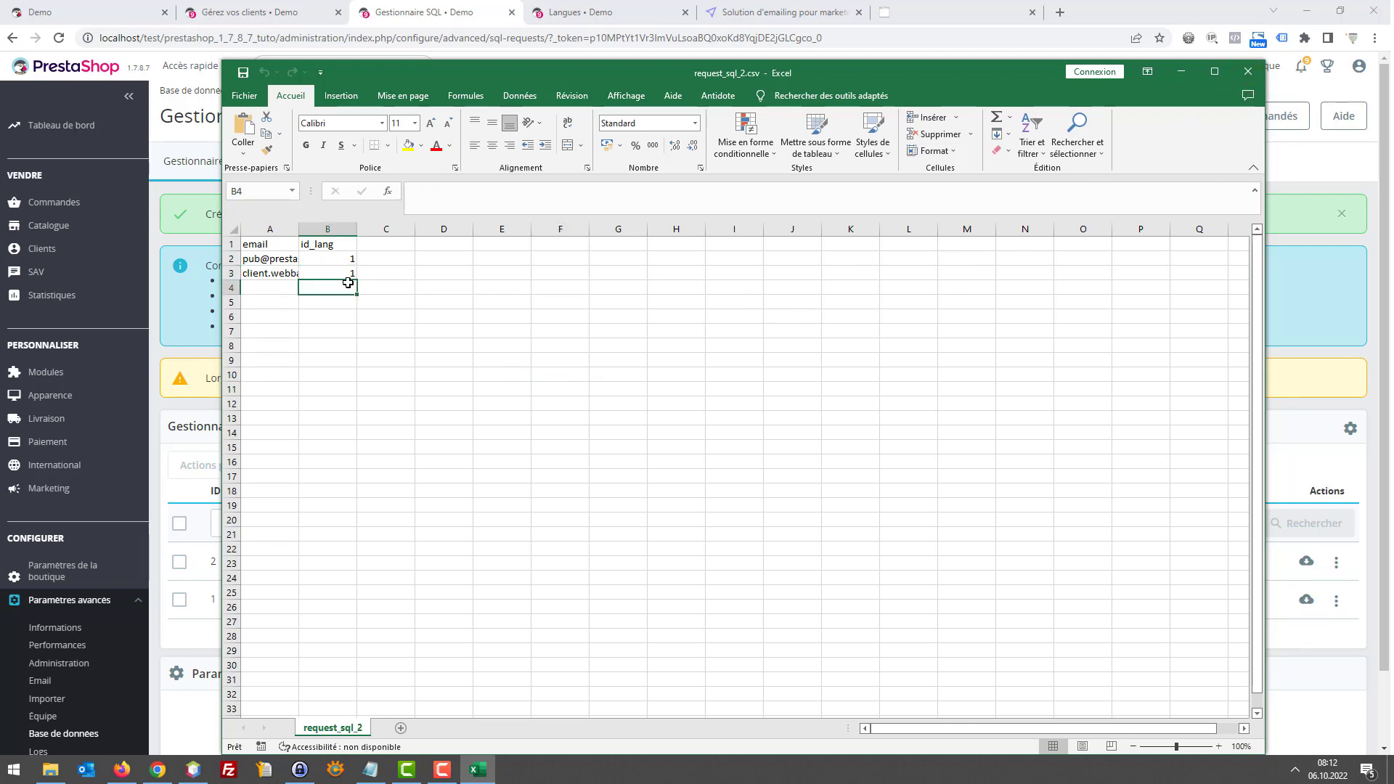
key("Up")
key("Right")
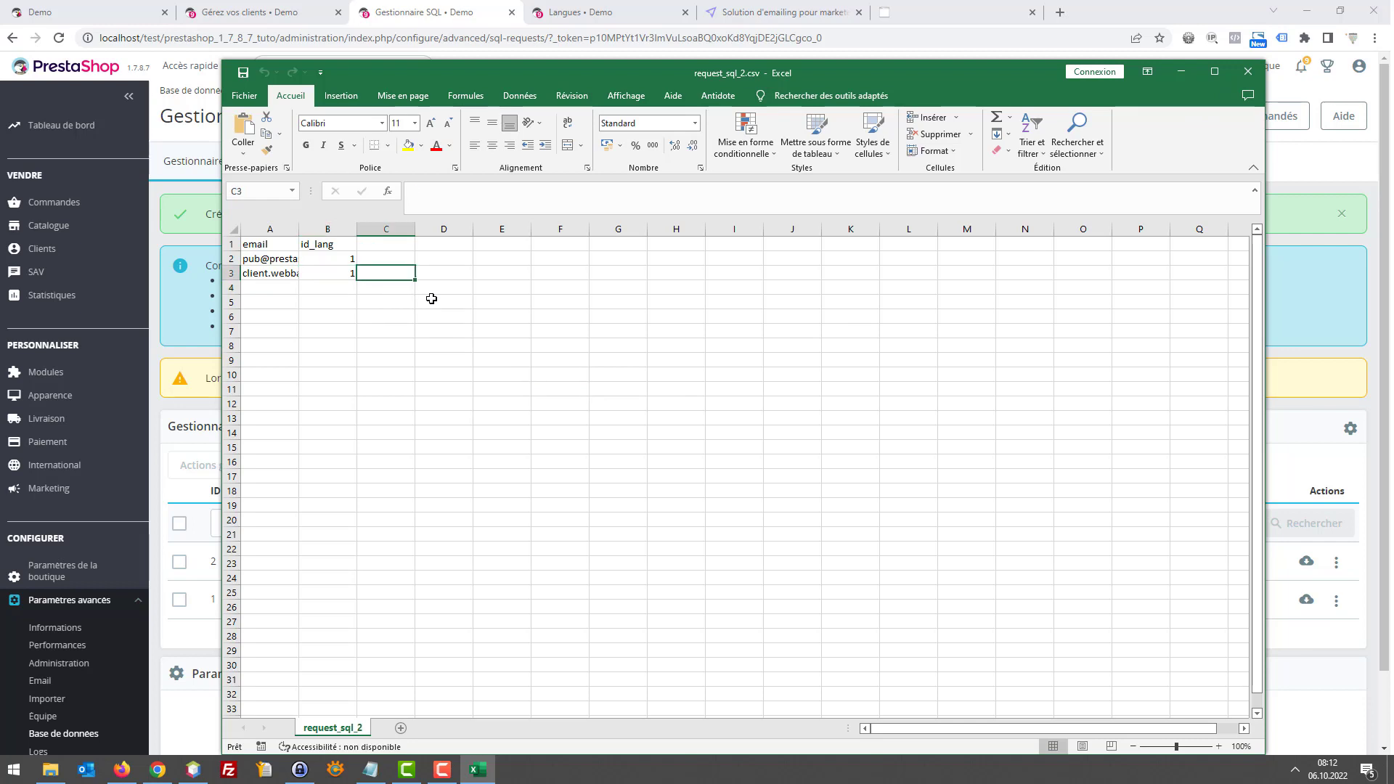
key("Left")
key("Left")
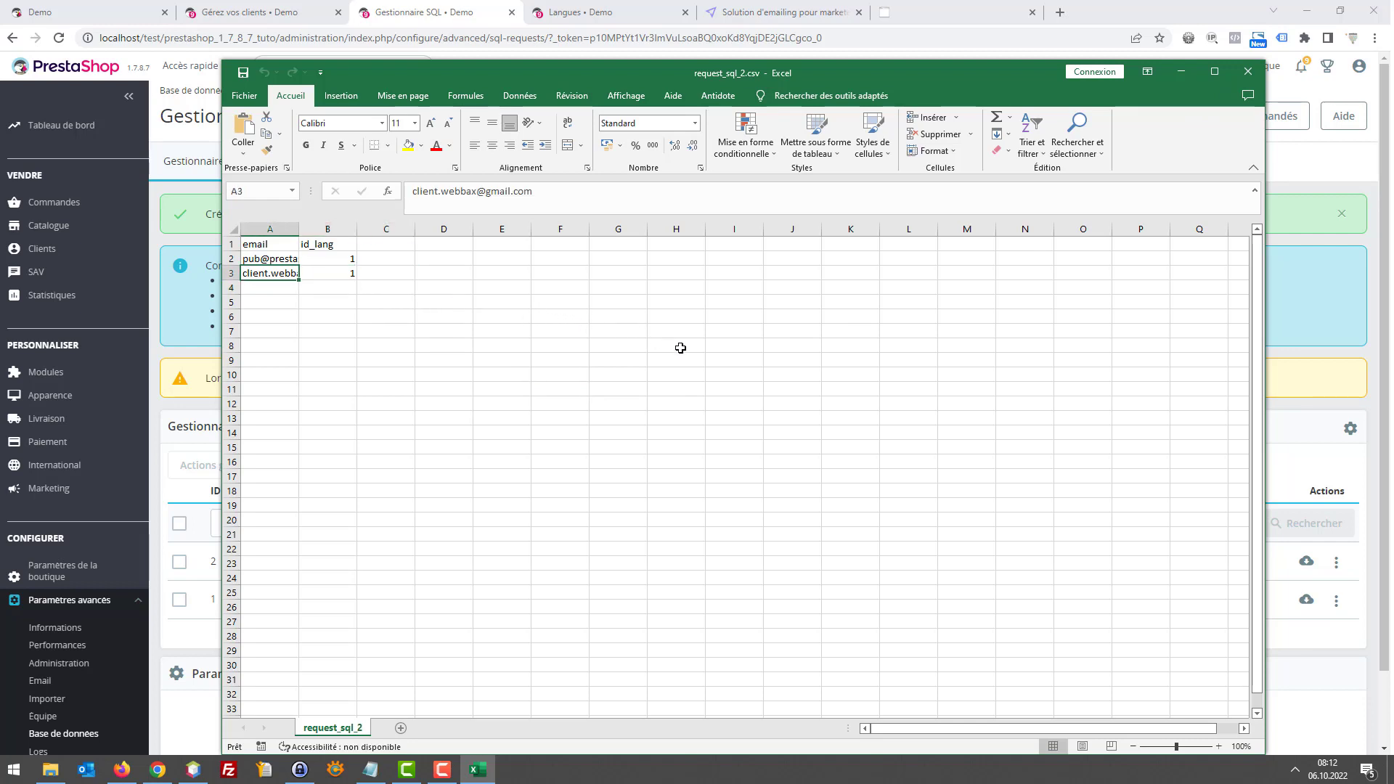
key("Right")
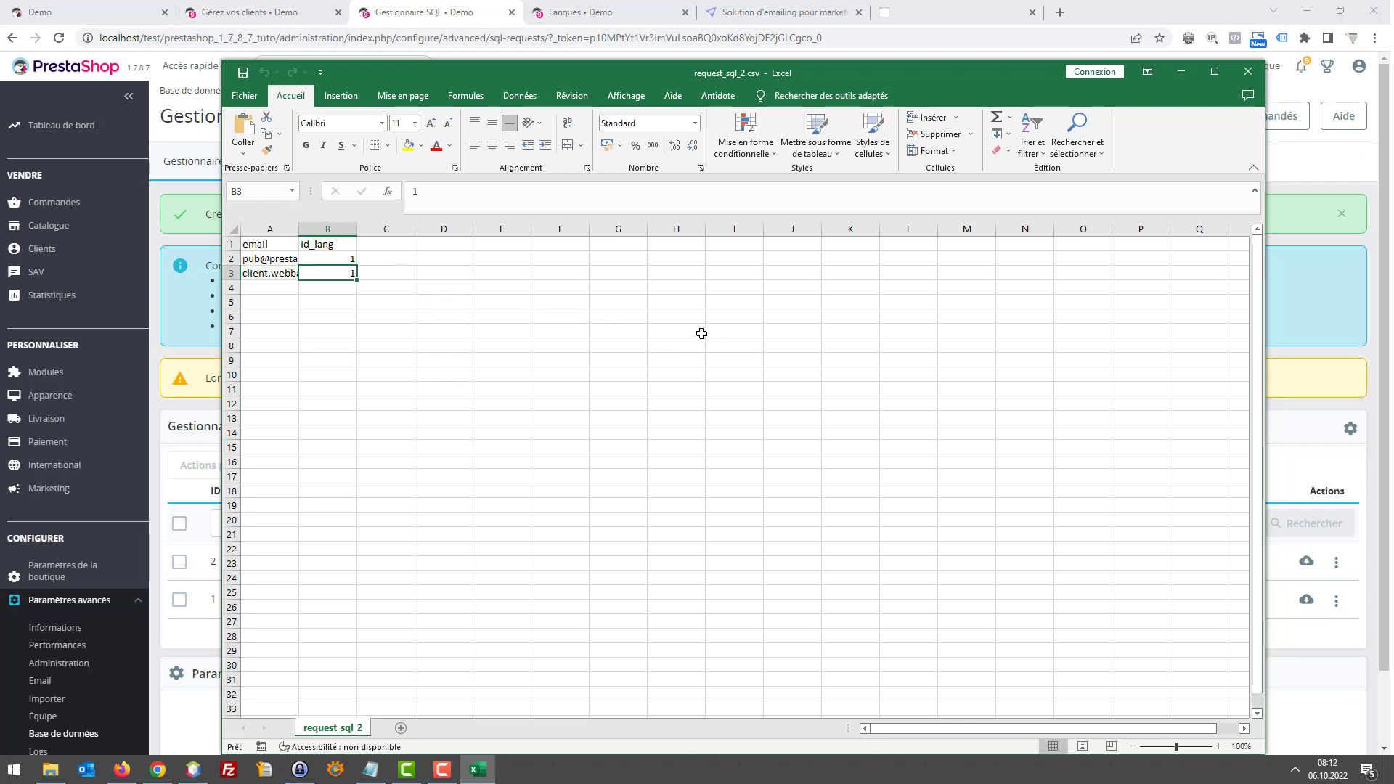
key("Up")
key("Down")
key("Up")
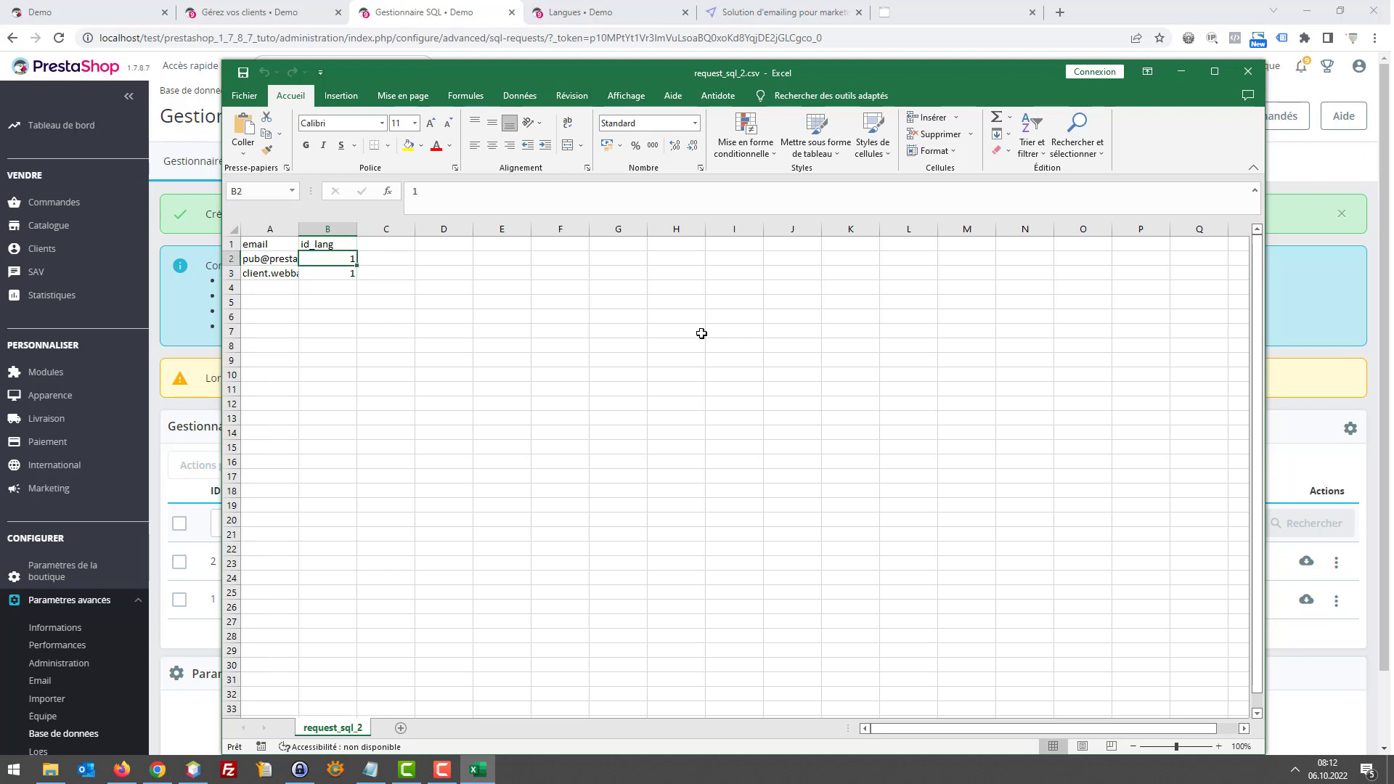
key("Down")
key("Up")
key("Down")
key("Up")
left_click(1247, 76)
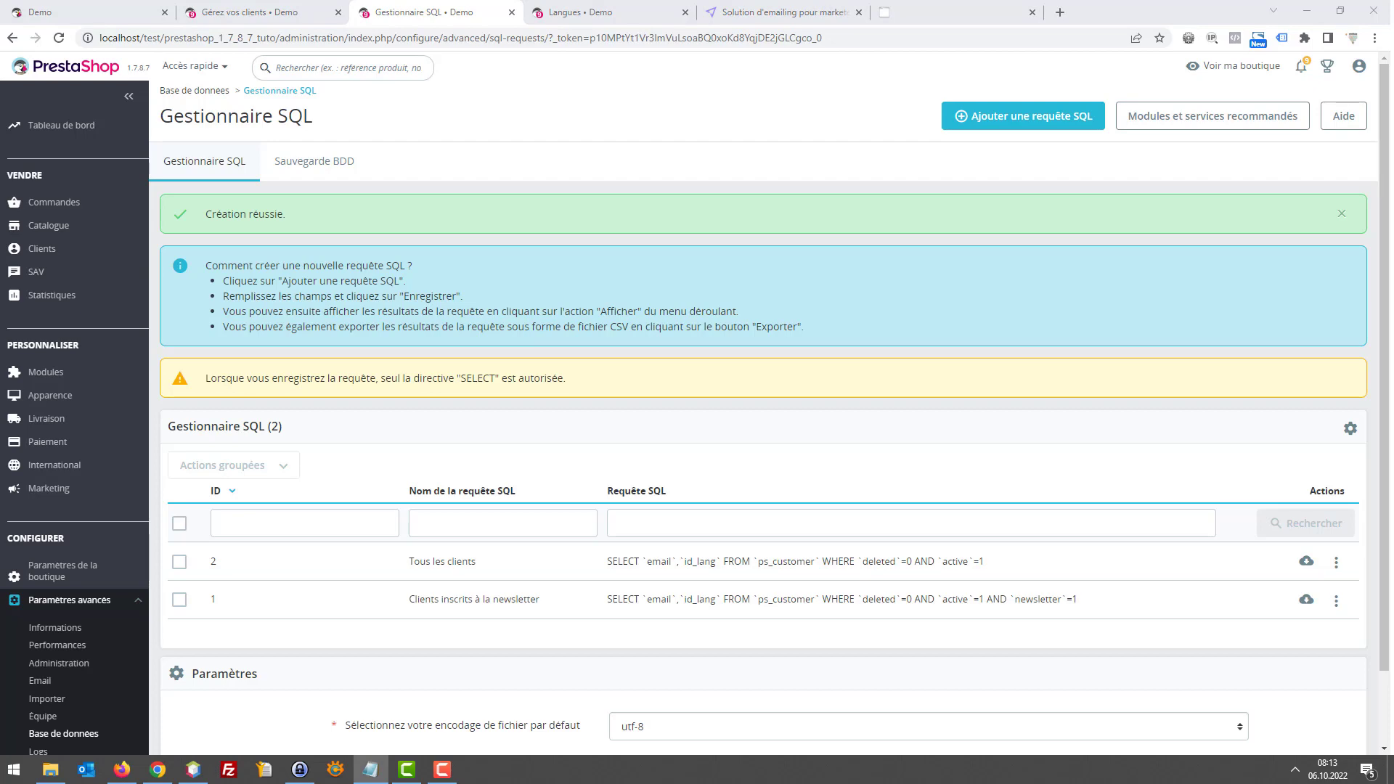
Switch to the Demo storefront and focus the footer's special-offers newsletter email field
left_click(124, 12)
scroll(767, 346, "down", 15)
left_click(748, 434)
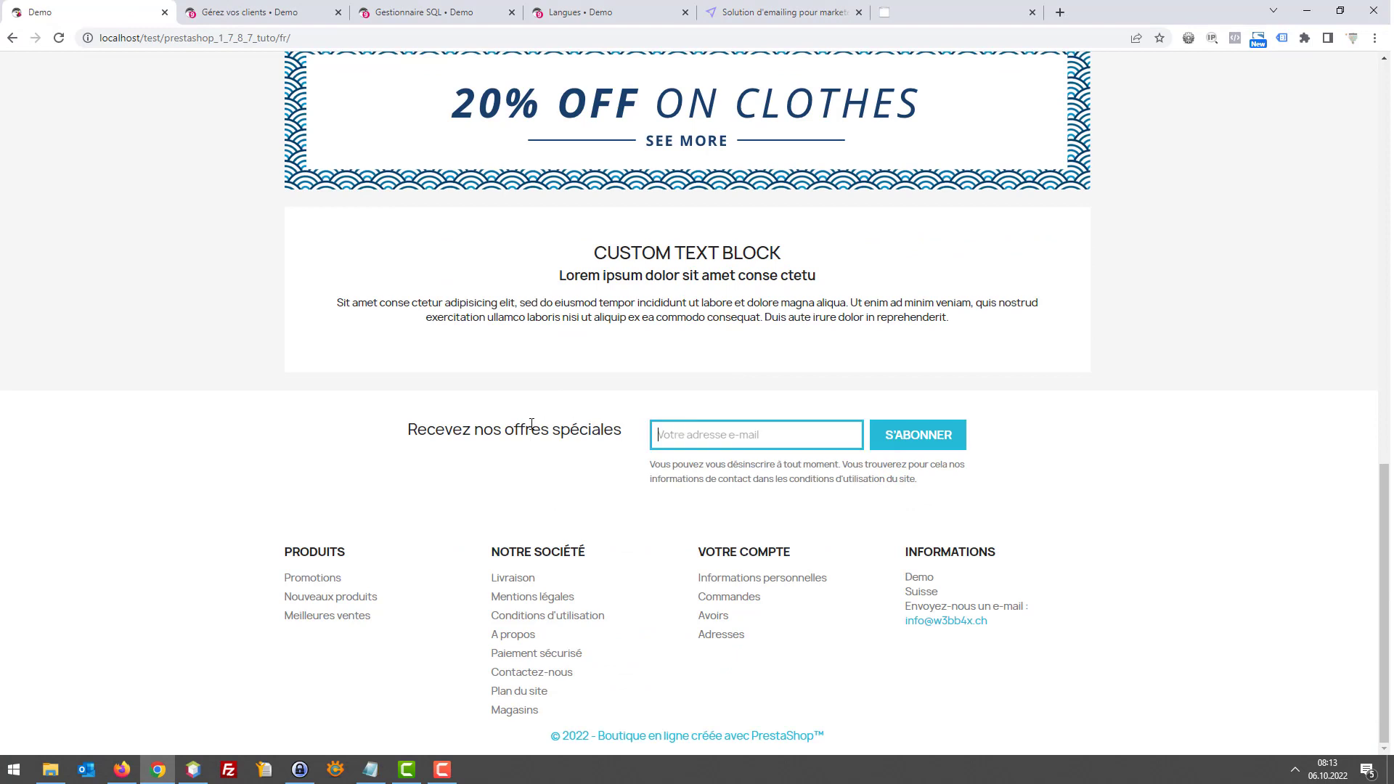
left_click_drag(493, 429, 779, 432)
left_click(740, 428)
Search 'webbax chaman' in a new Firefox tab and open the PrestaShop newsletter article
left_click(125, 769)
key("ctrl+t")
type("we")
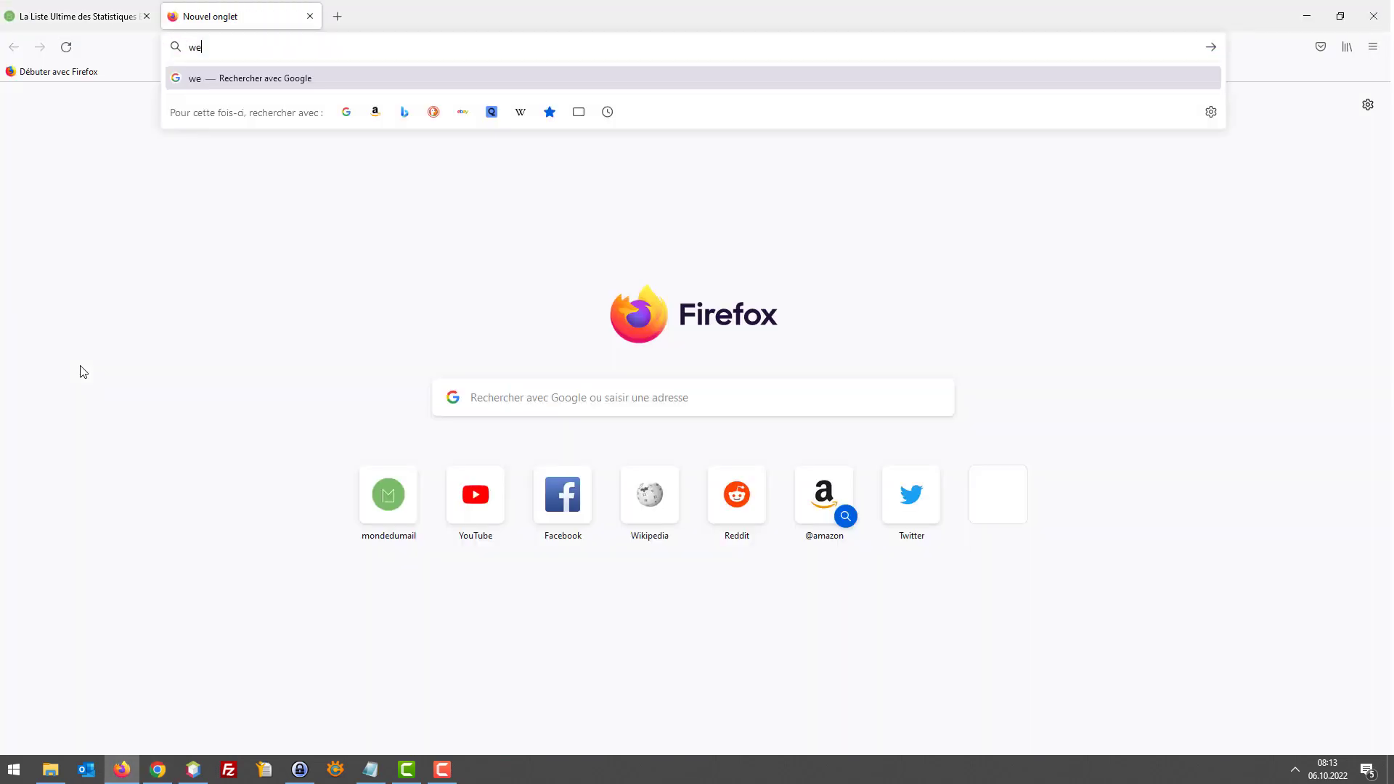
type("bbax chamane")
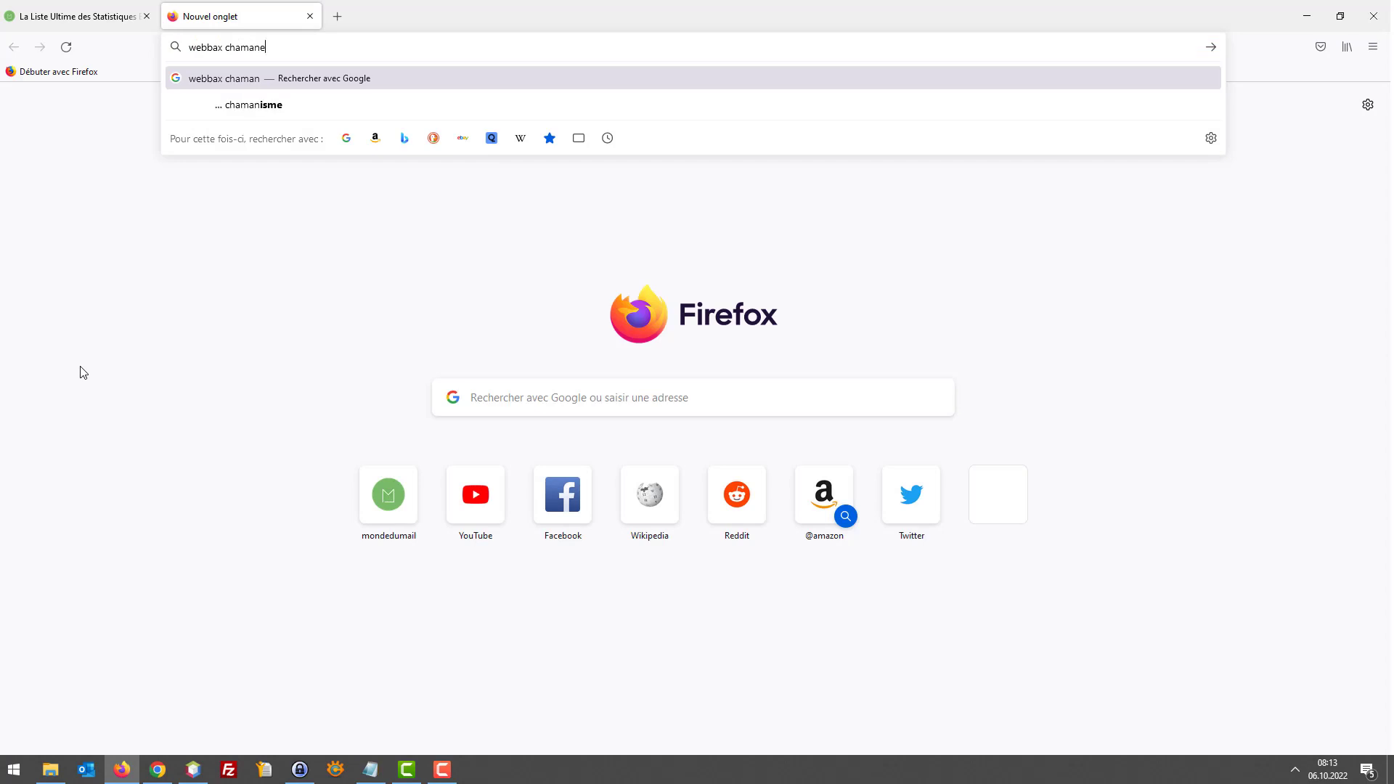
key("Return")
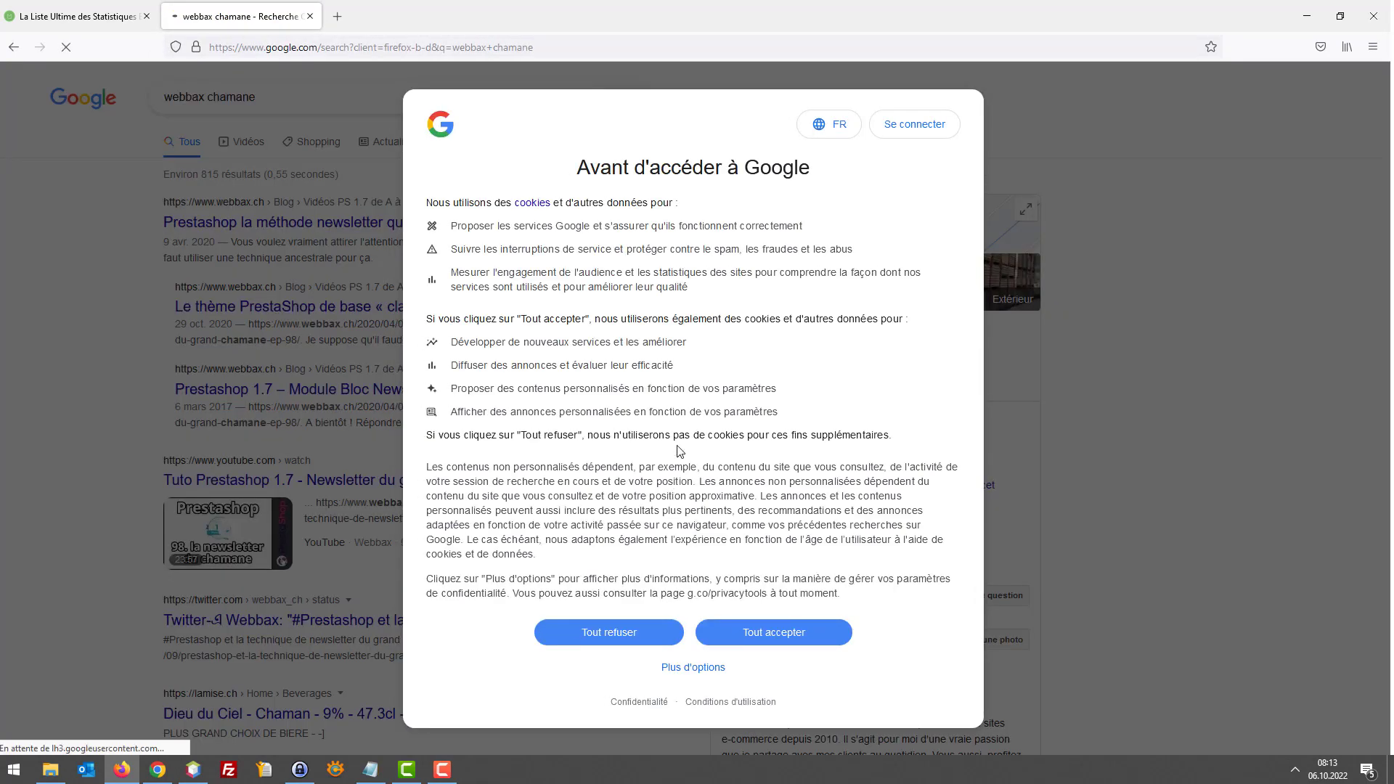
left_click(770, 634)
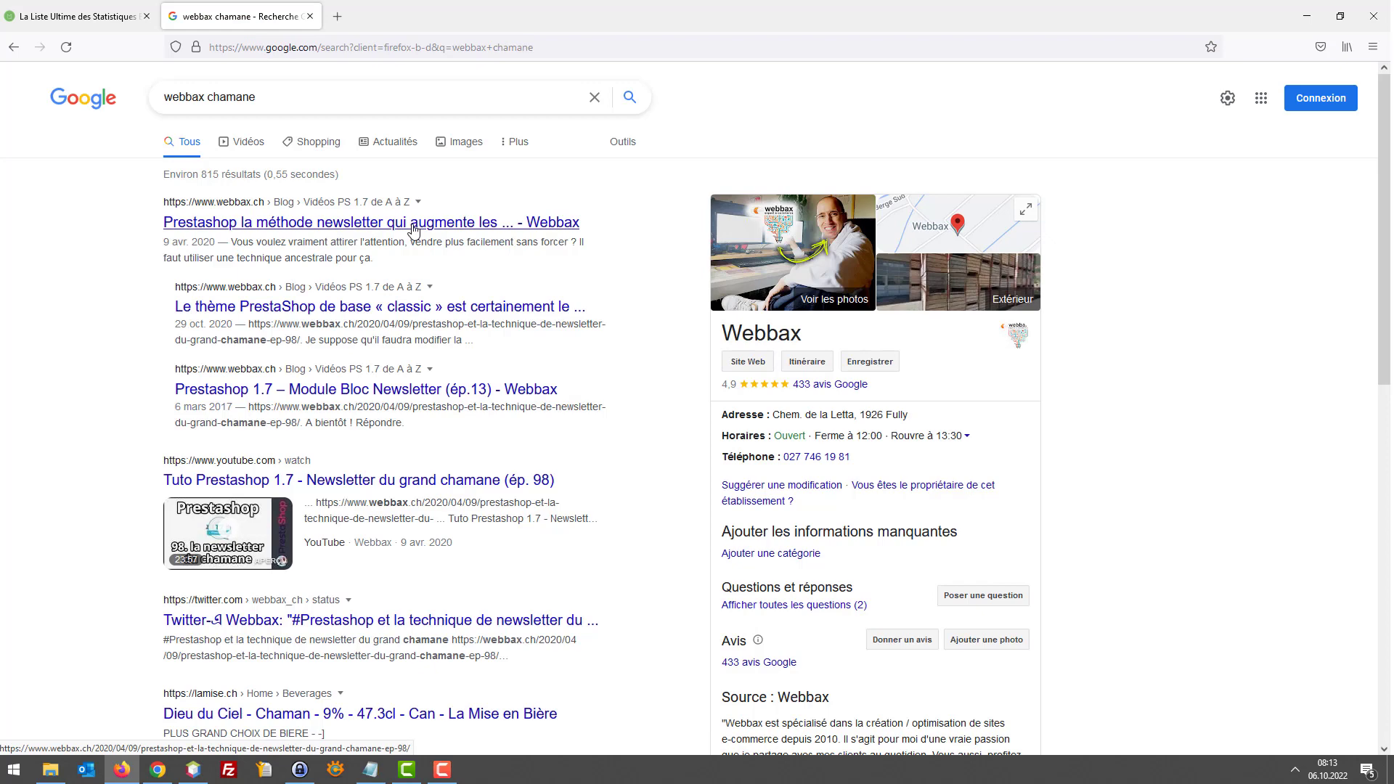
left_click(414, 230)
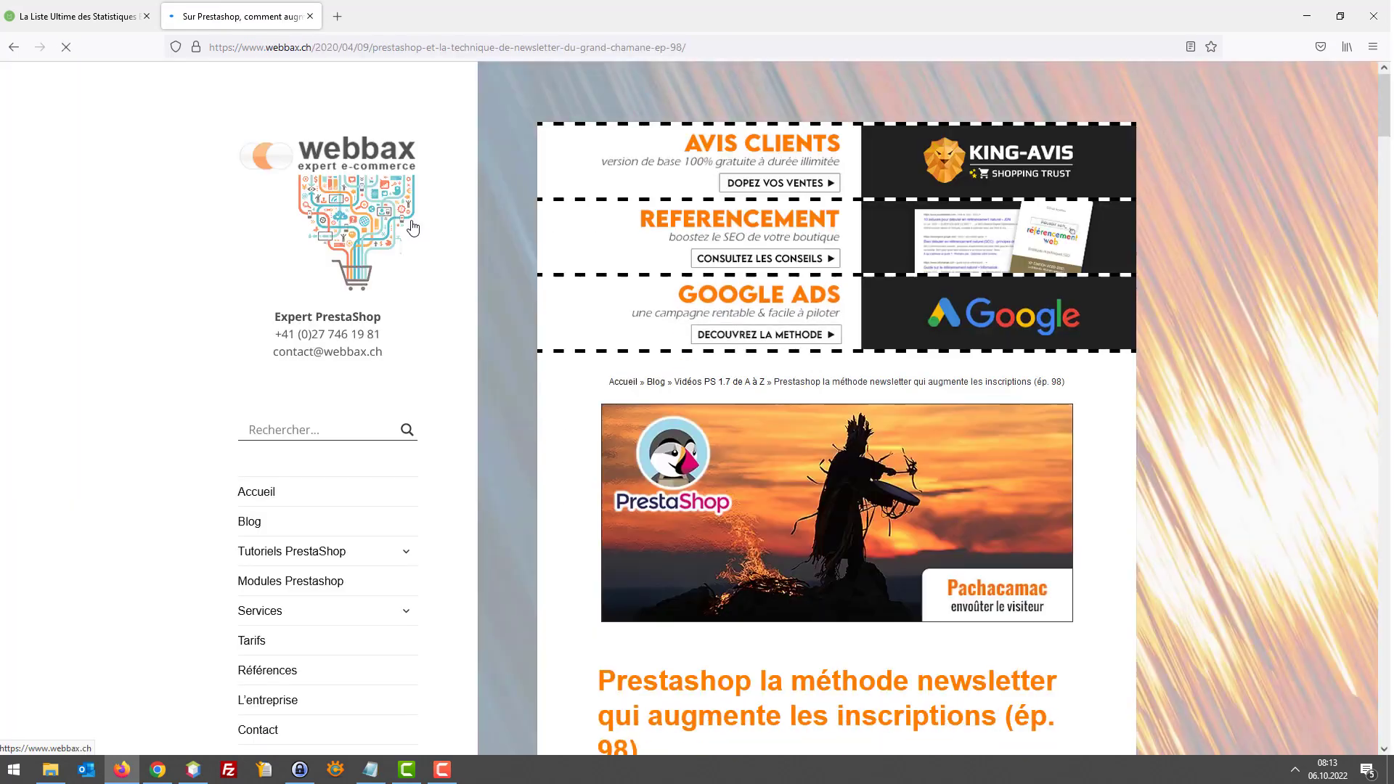
Scroll through the Webbax newsletter article, highlighting its orange title
scroll(741, 380, "down", 3)
scroll(708, 385, "down", 2)
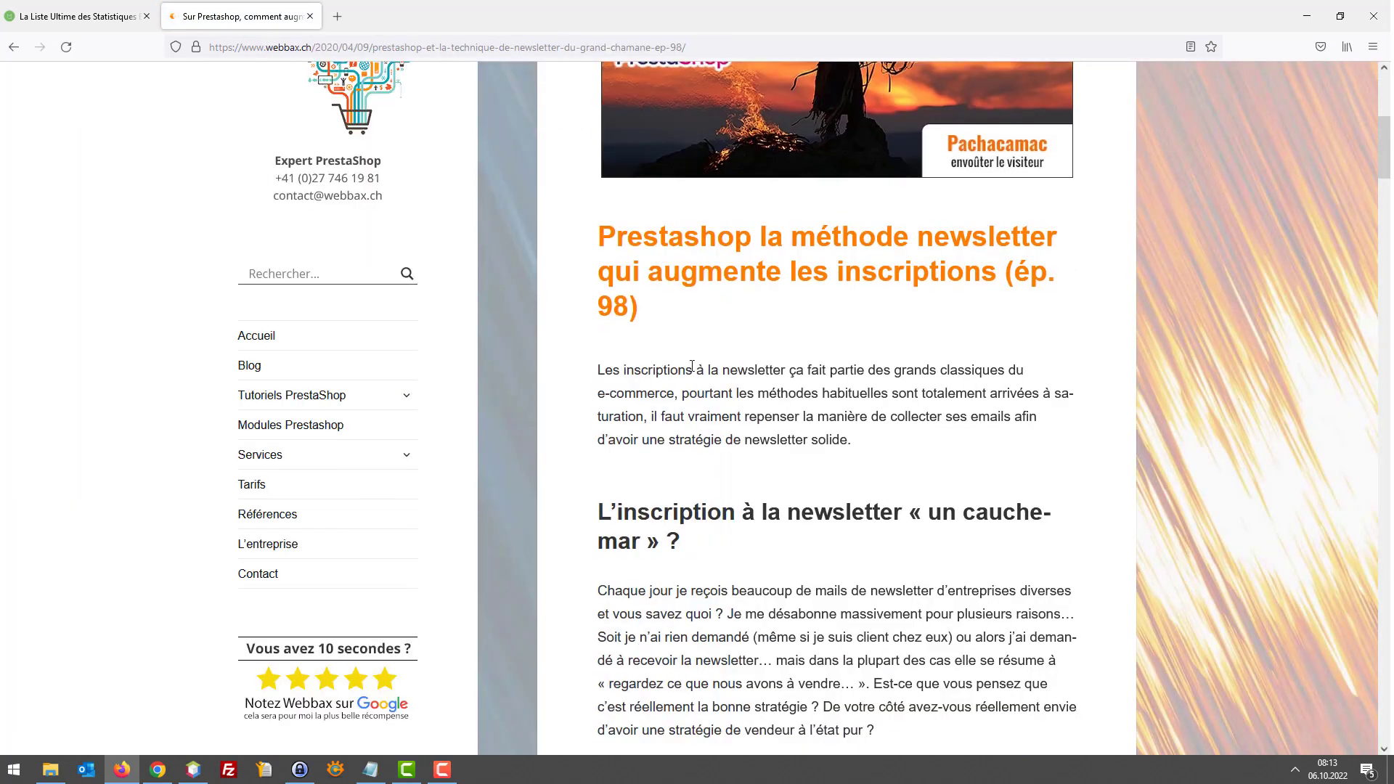
scroll(739, 353, "up", 3)
scroll(705, 369, "down", 7)
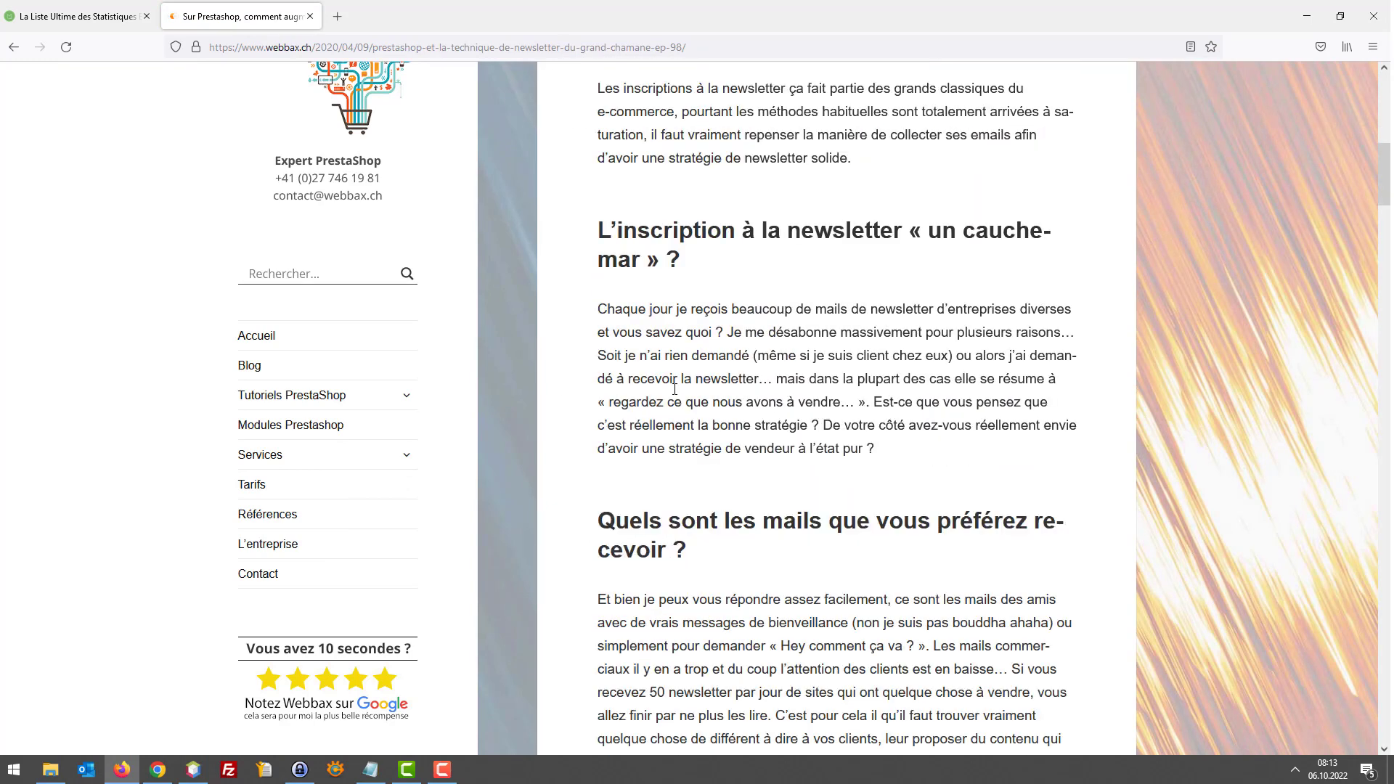
scroll(705, 369, "up", 6)
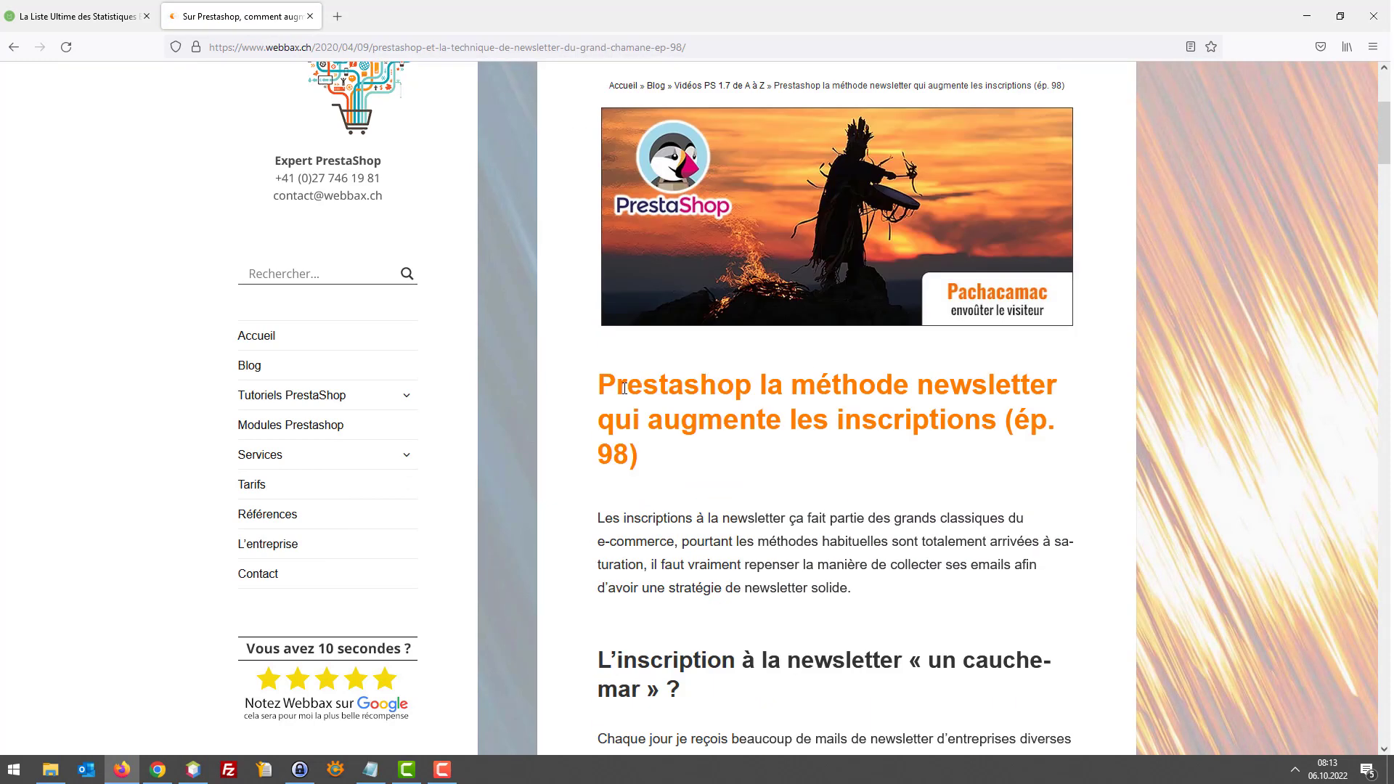
left_click_drag(595, 377, 768, 482)
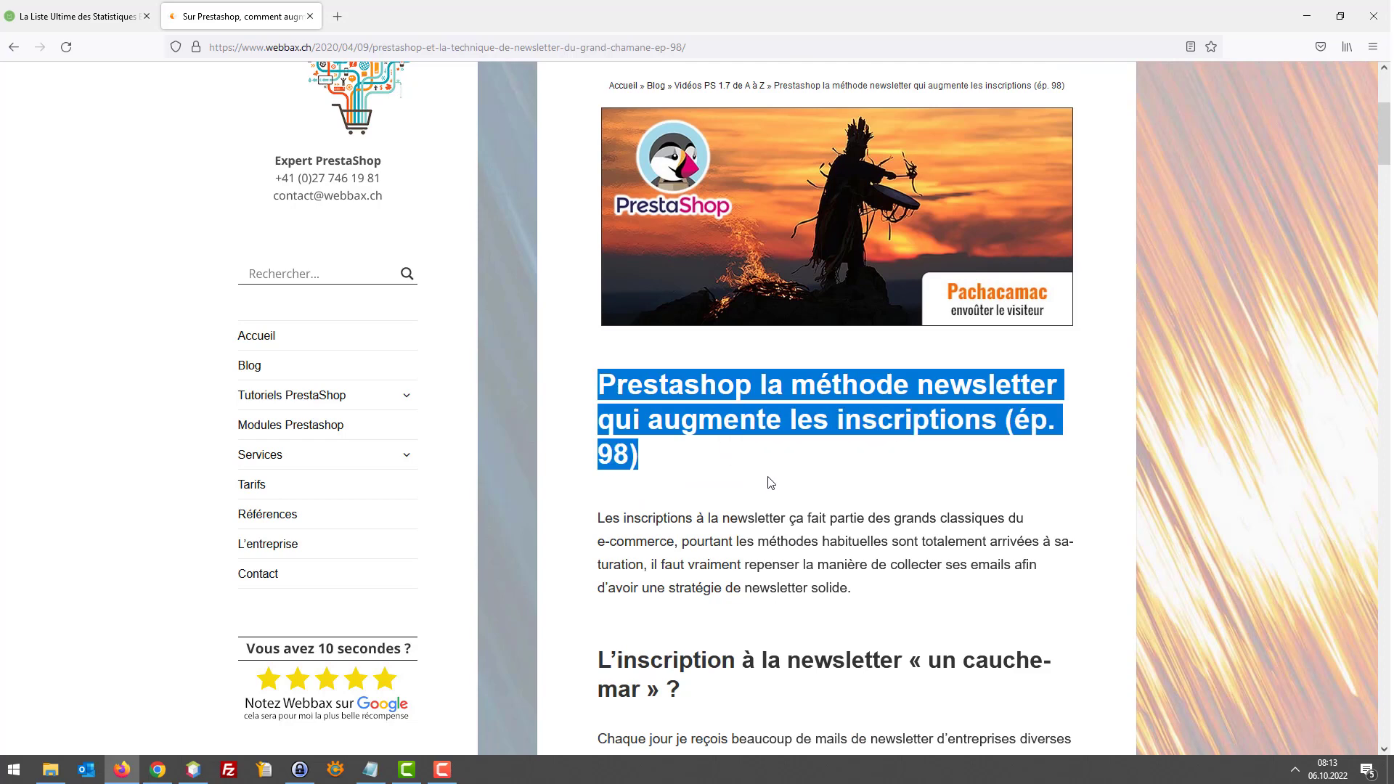
left_click(671, 447)
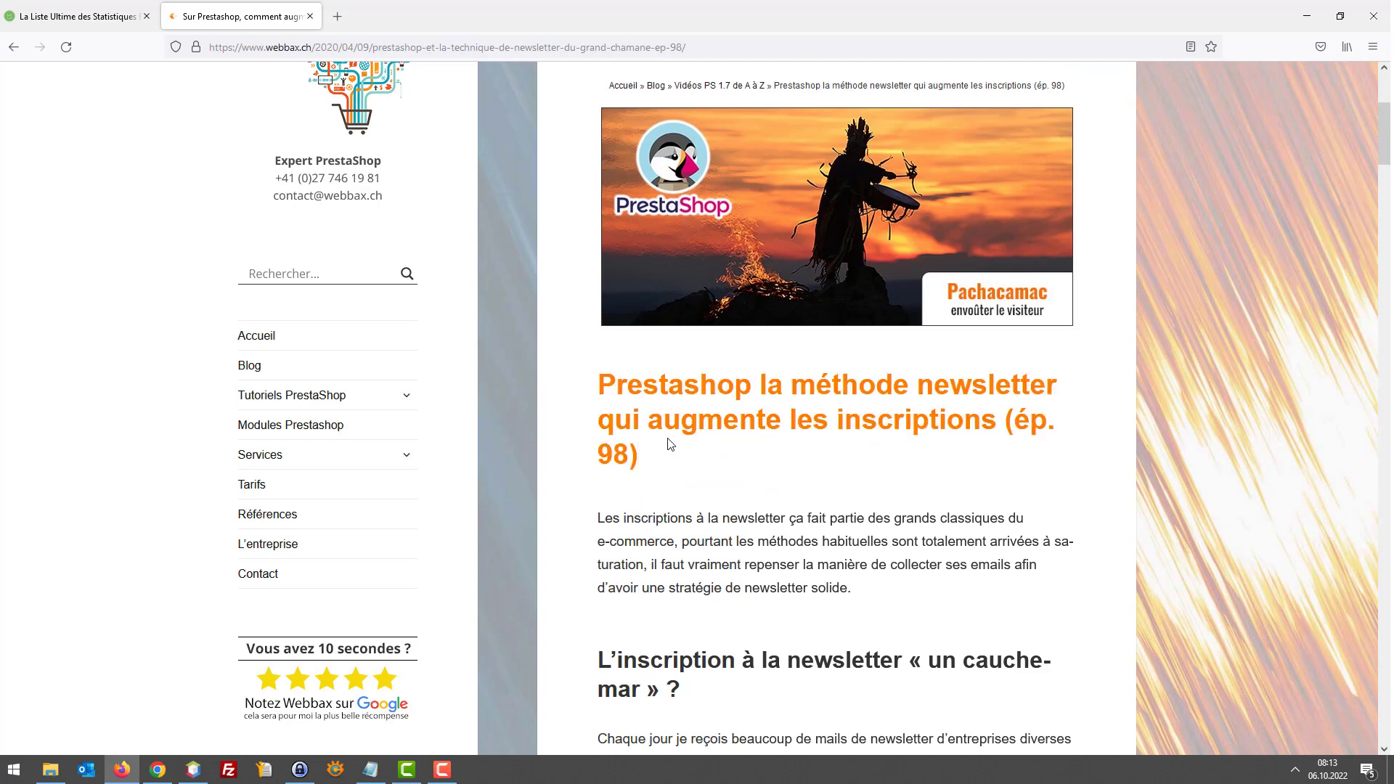
scroll(758, 457, "down", 6)
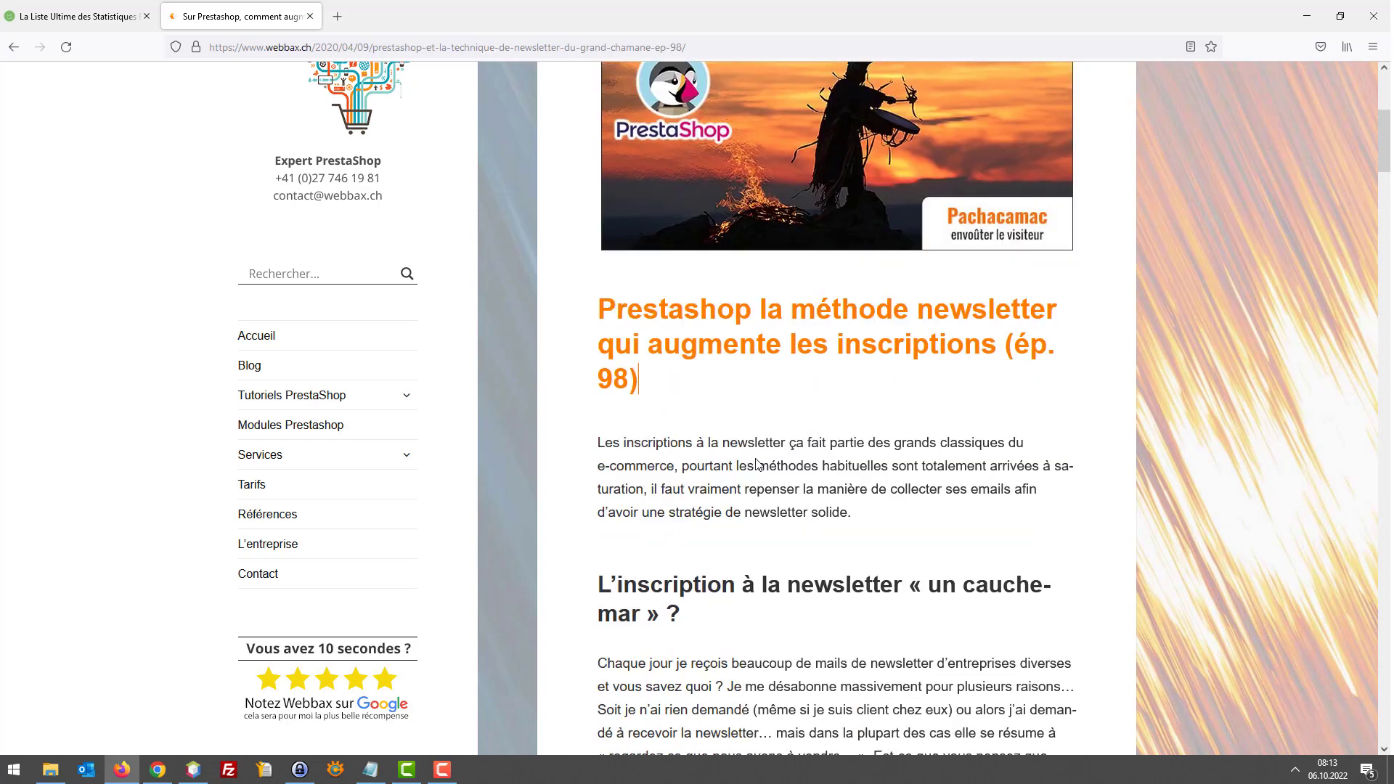
scroll(760, 450, "down", 20)
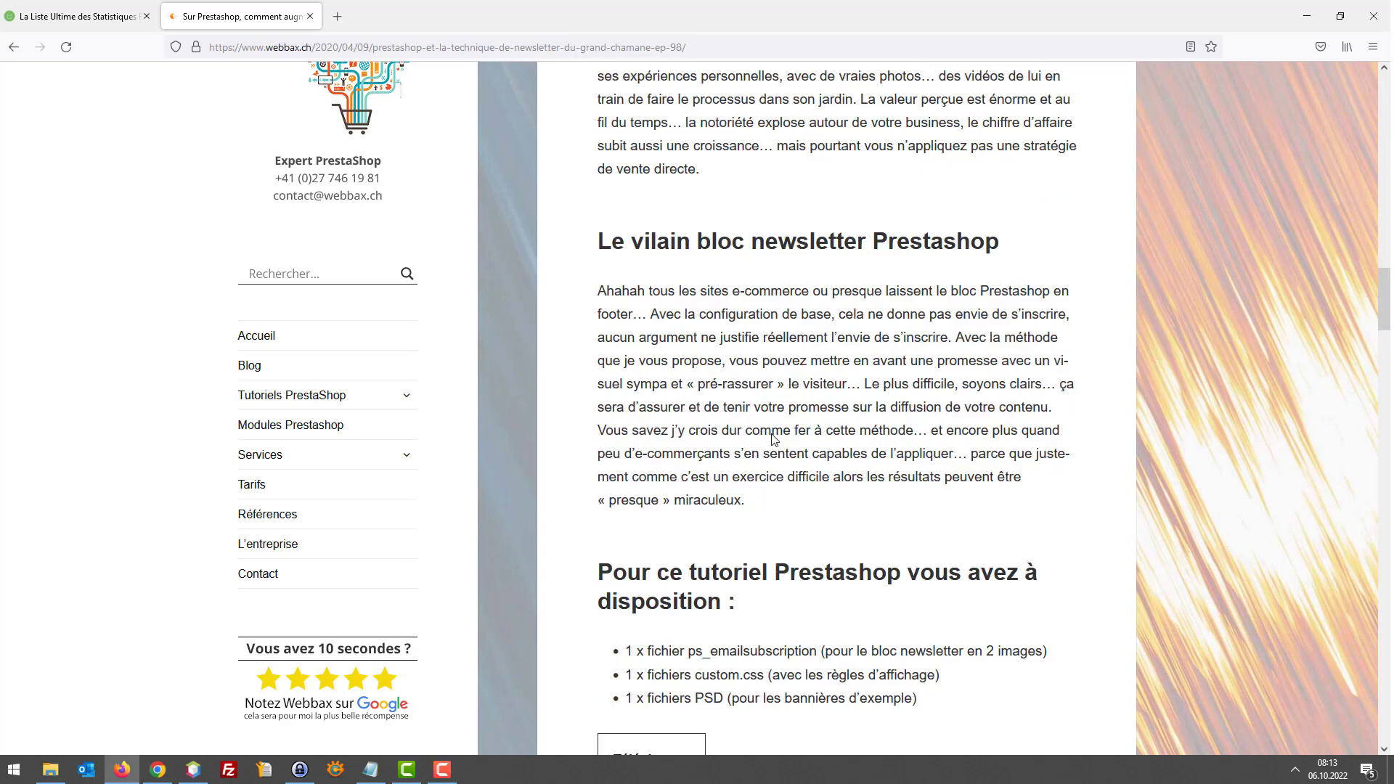
scroll(785, 437, "down", 6)
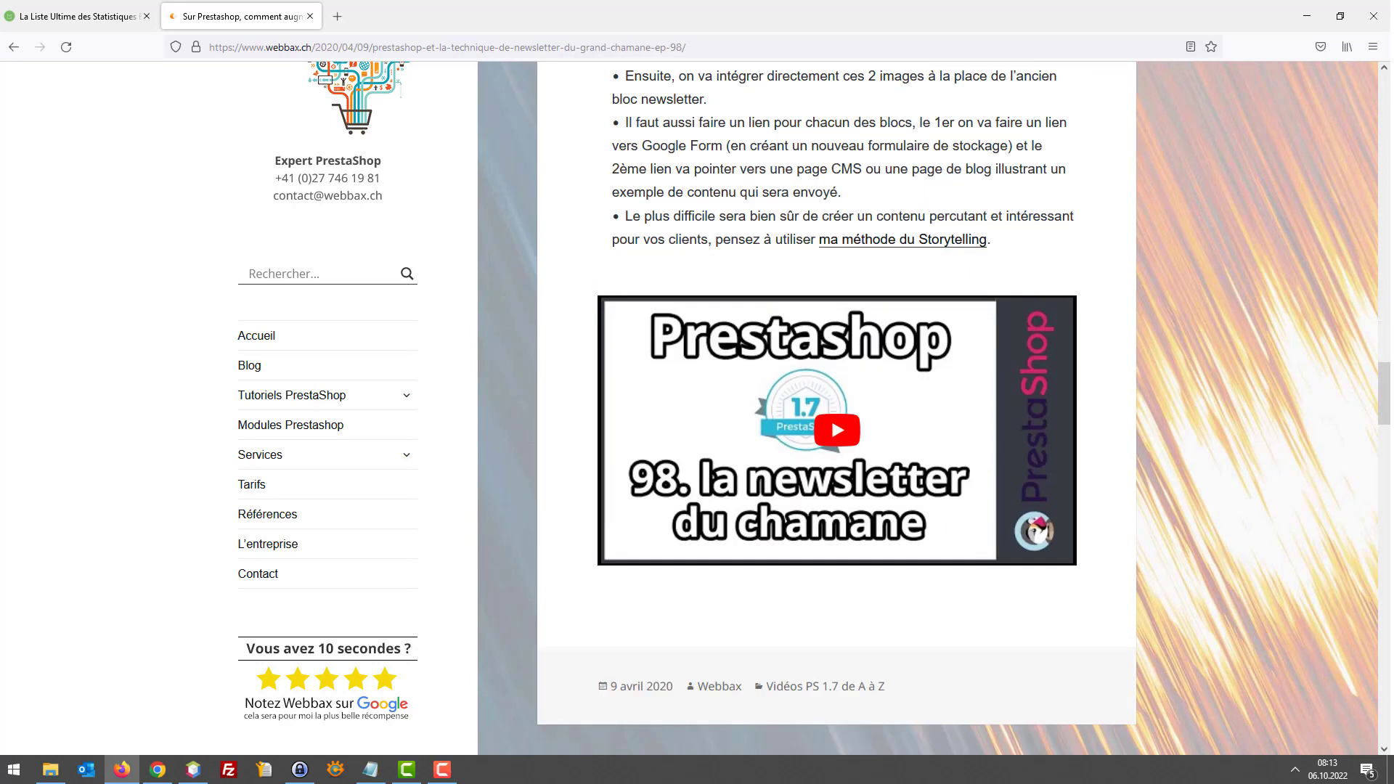
key("F10")
Play the embedded tutorial video past 10 minutes, pause it, then show the statistics tab
left_click(819, 415)
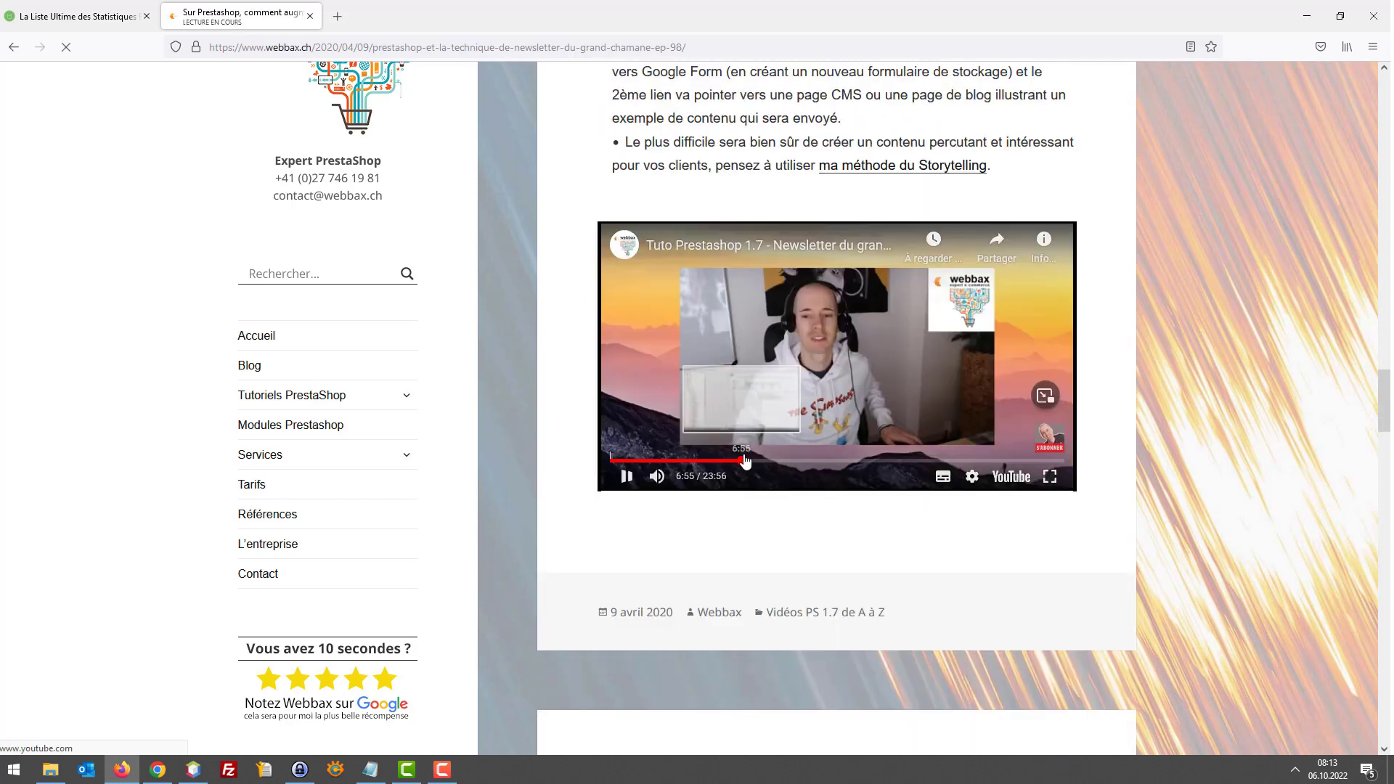
left_click(768, 462)
left_click_drag(770, 465, 816, 462)
left_click(848, 439)
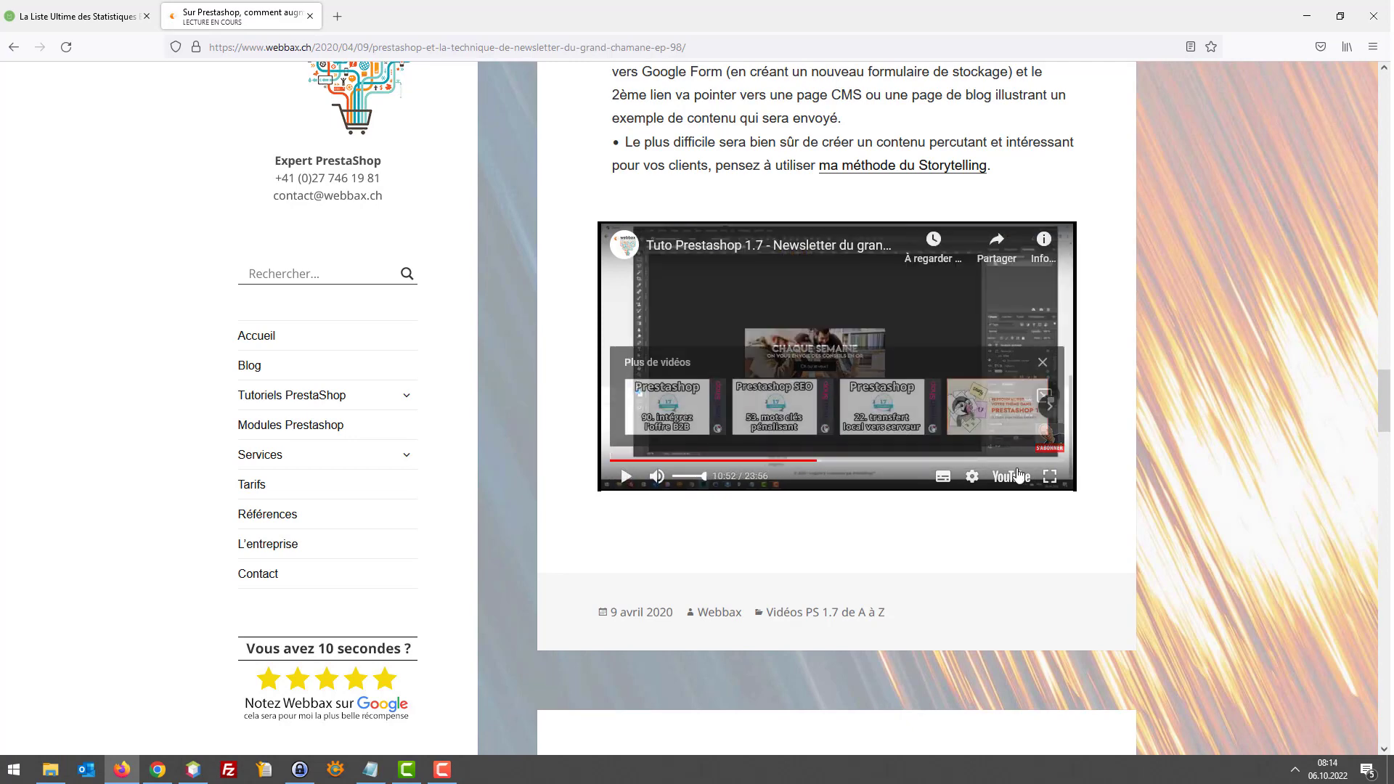
double_click(847, 438)
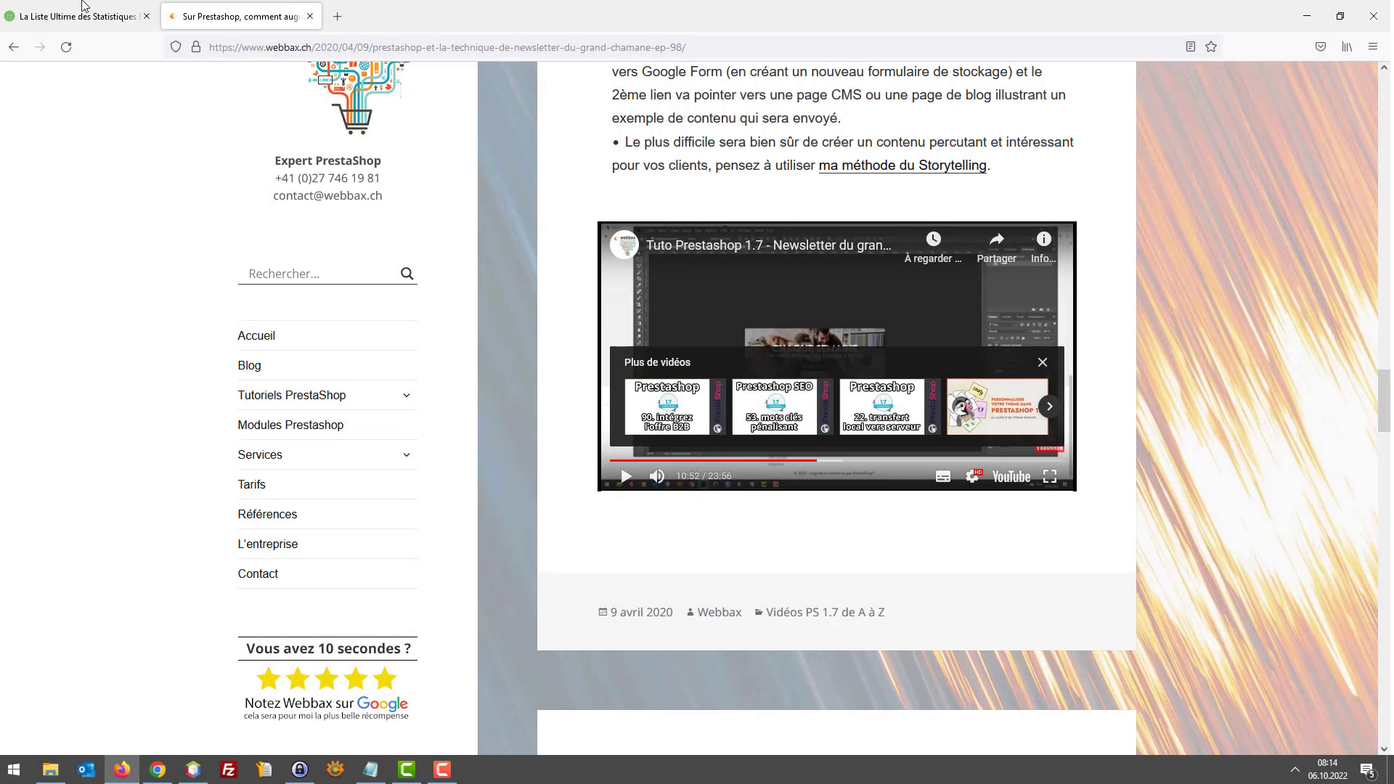
left_click(65, 10)
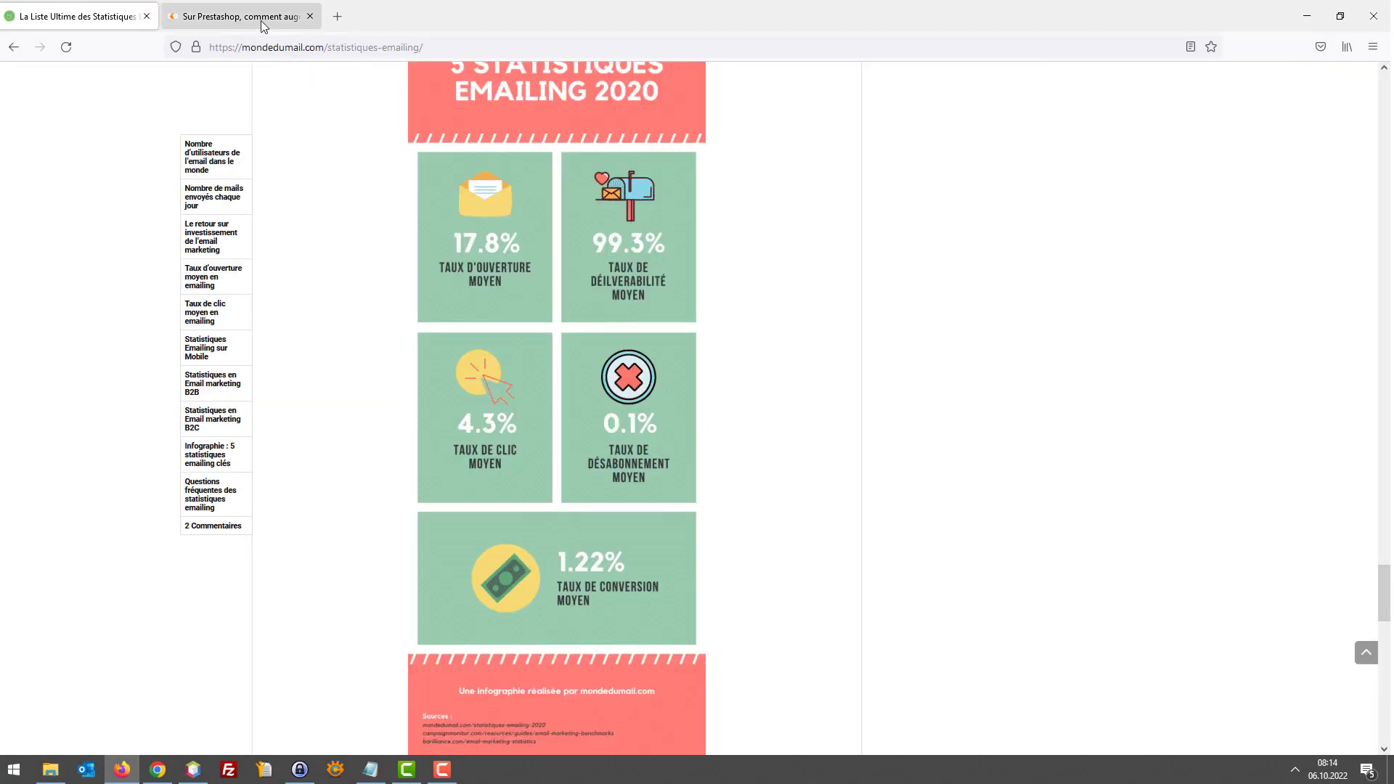
Switch back to the demo shop storefront with its newsletter signup footer
left_click(158, 770)
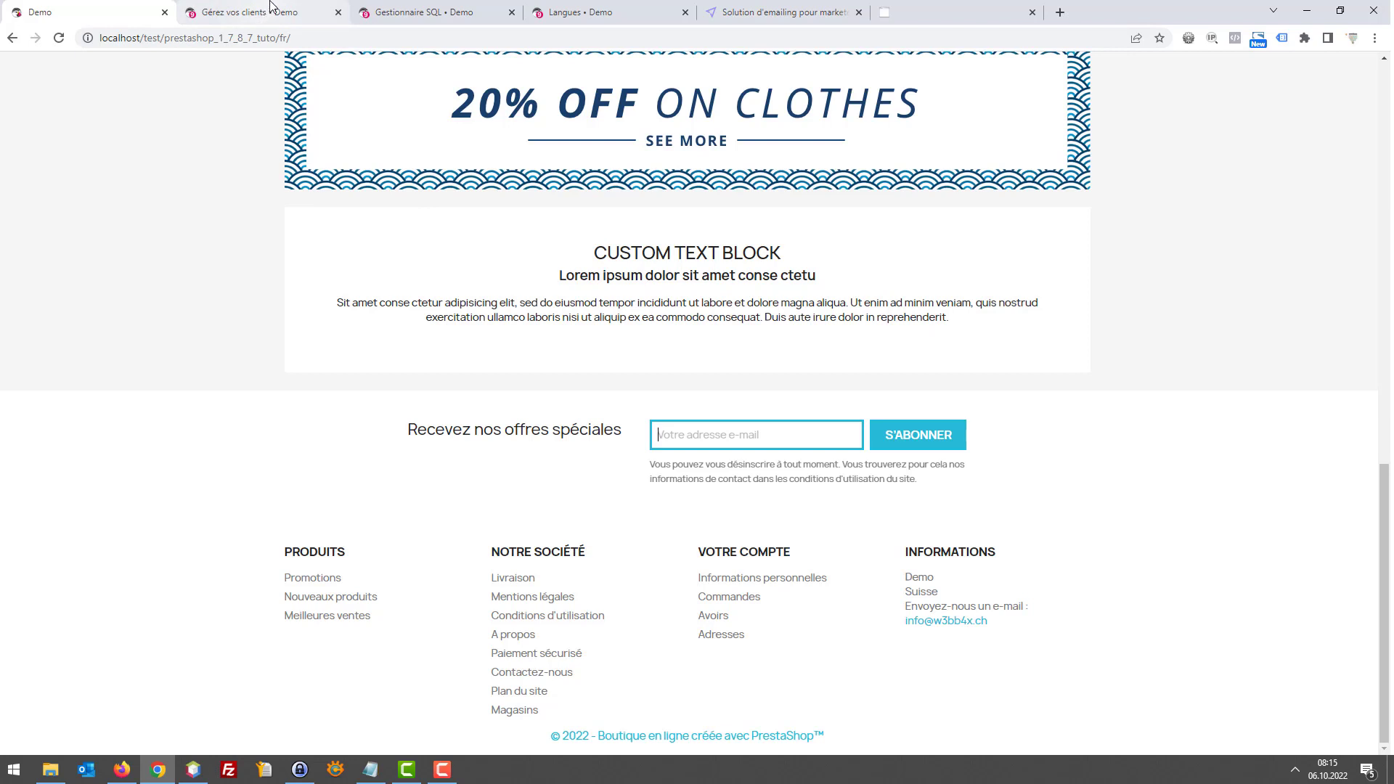
Open request_sql_2.csv from the browser's downloads and select the first email in A2
mouse_move(273, 11)
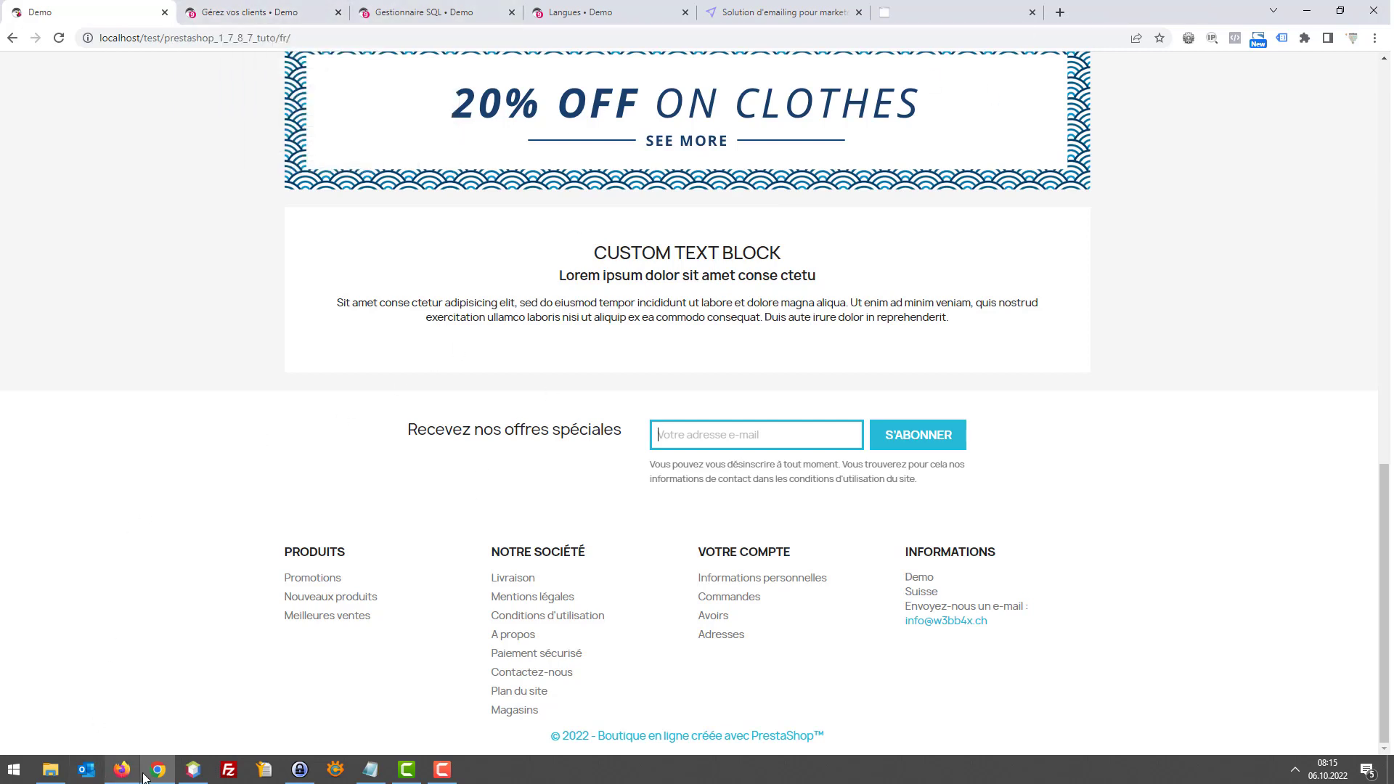
left_click(1374, 38)
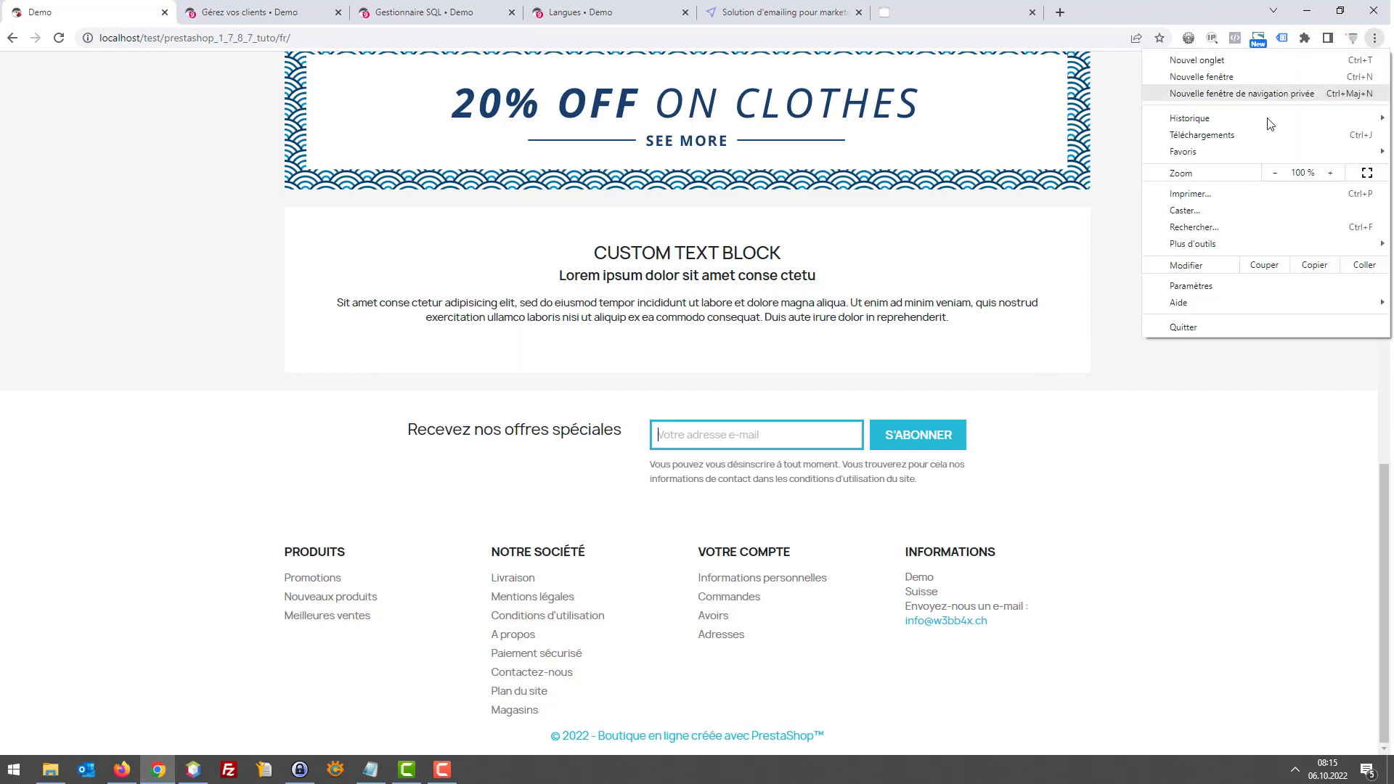
left_click(1248, 498)
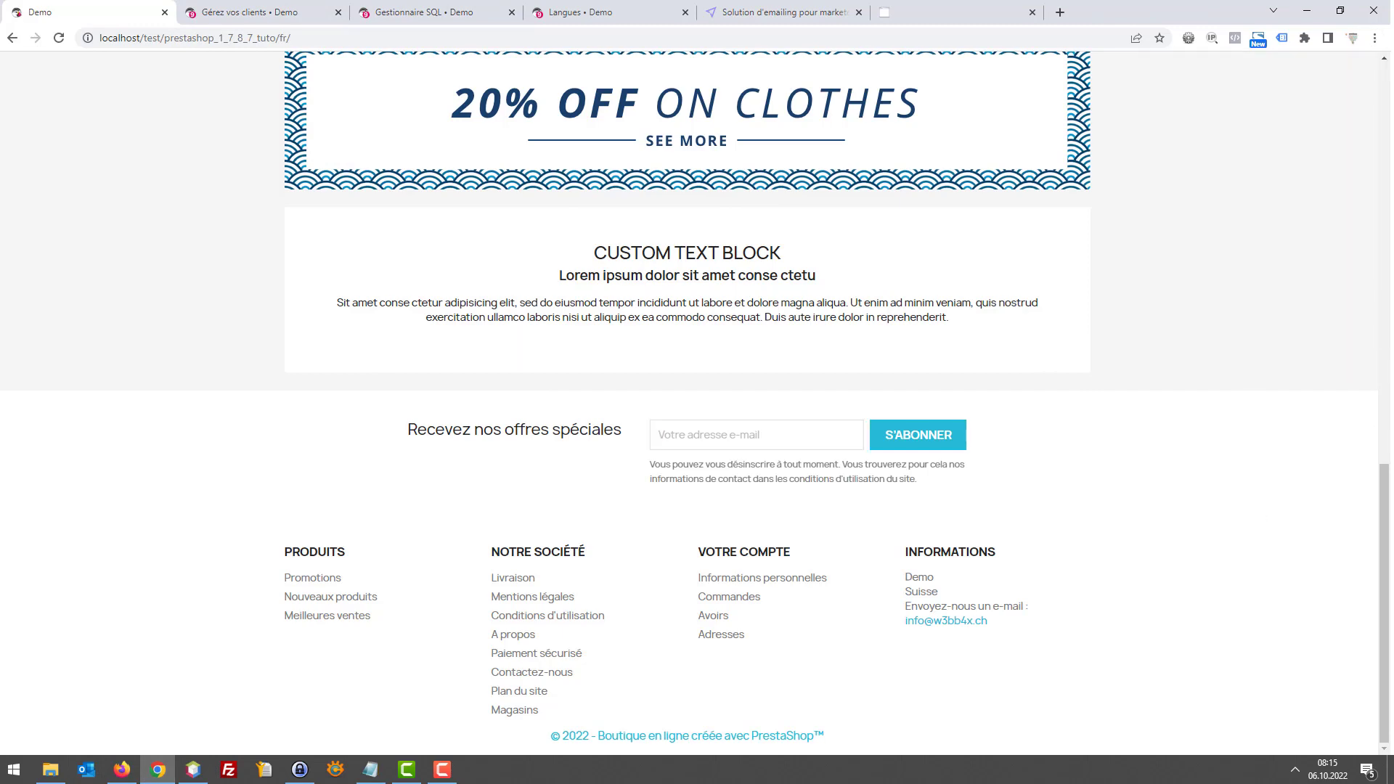
key("Down")
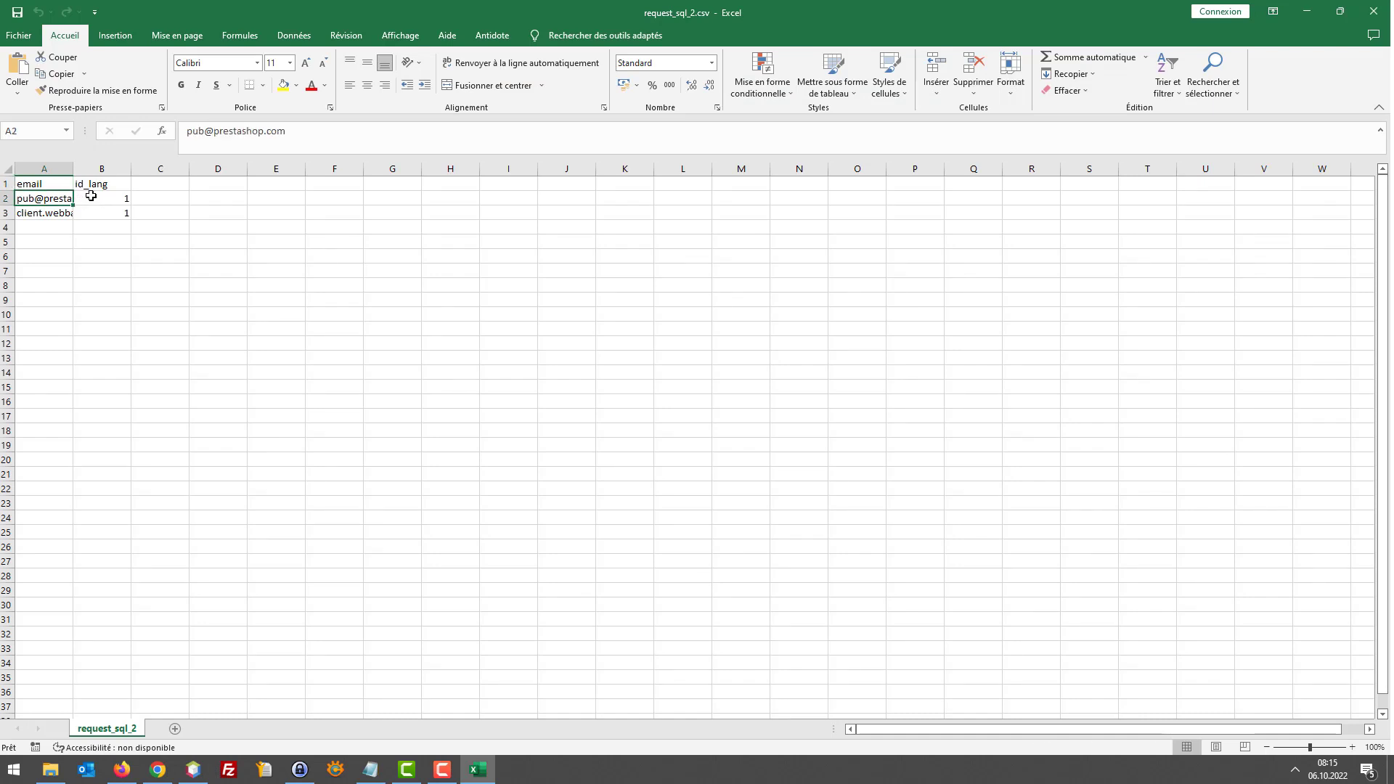
Read the two exported customer e-mails in A3 and A2, then return to EmailListVerify in Chrome
left_click(45, 215)
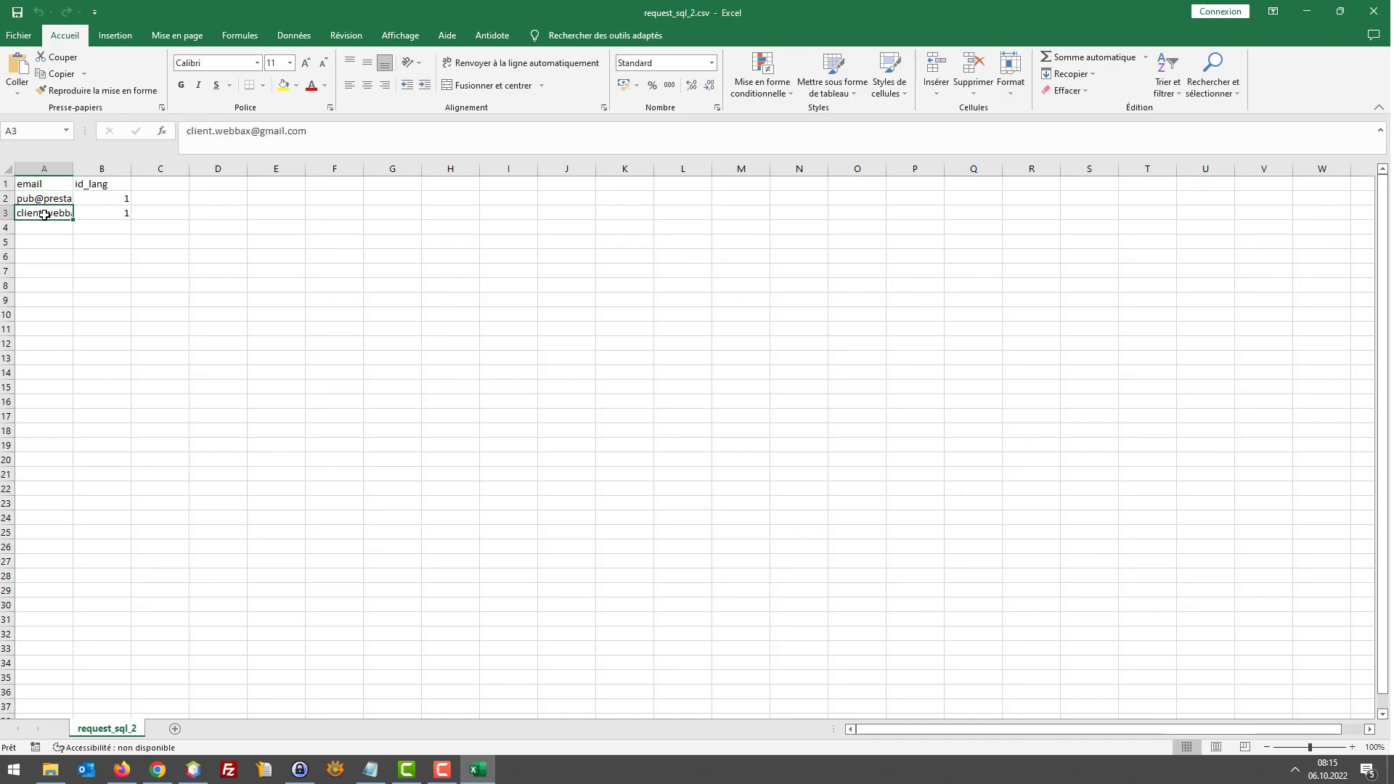
left_click(46, 197)
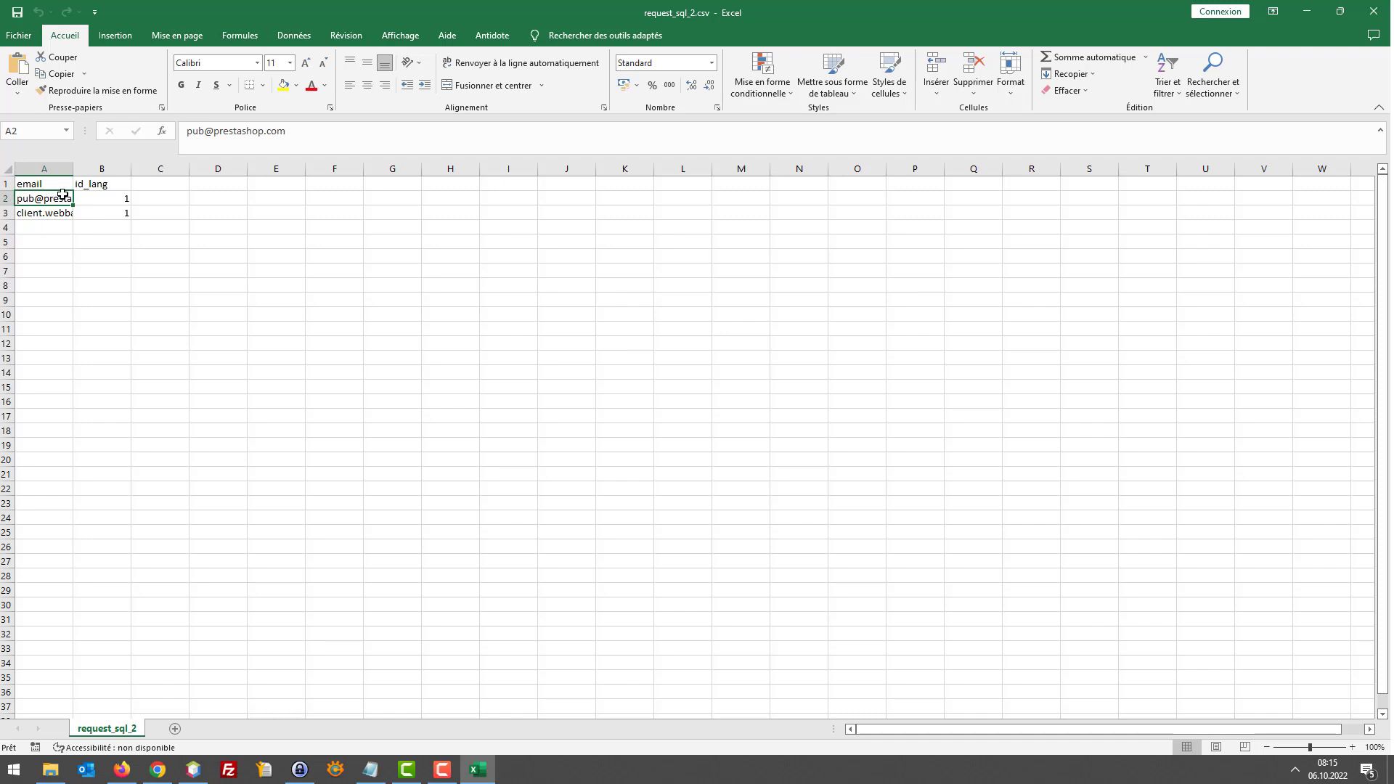
mouse_move(154, 767)
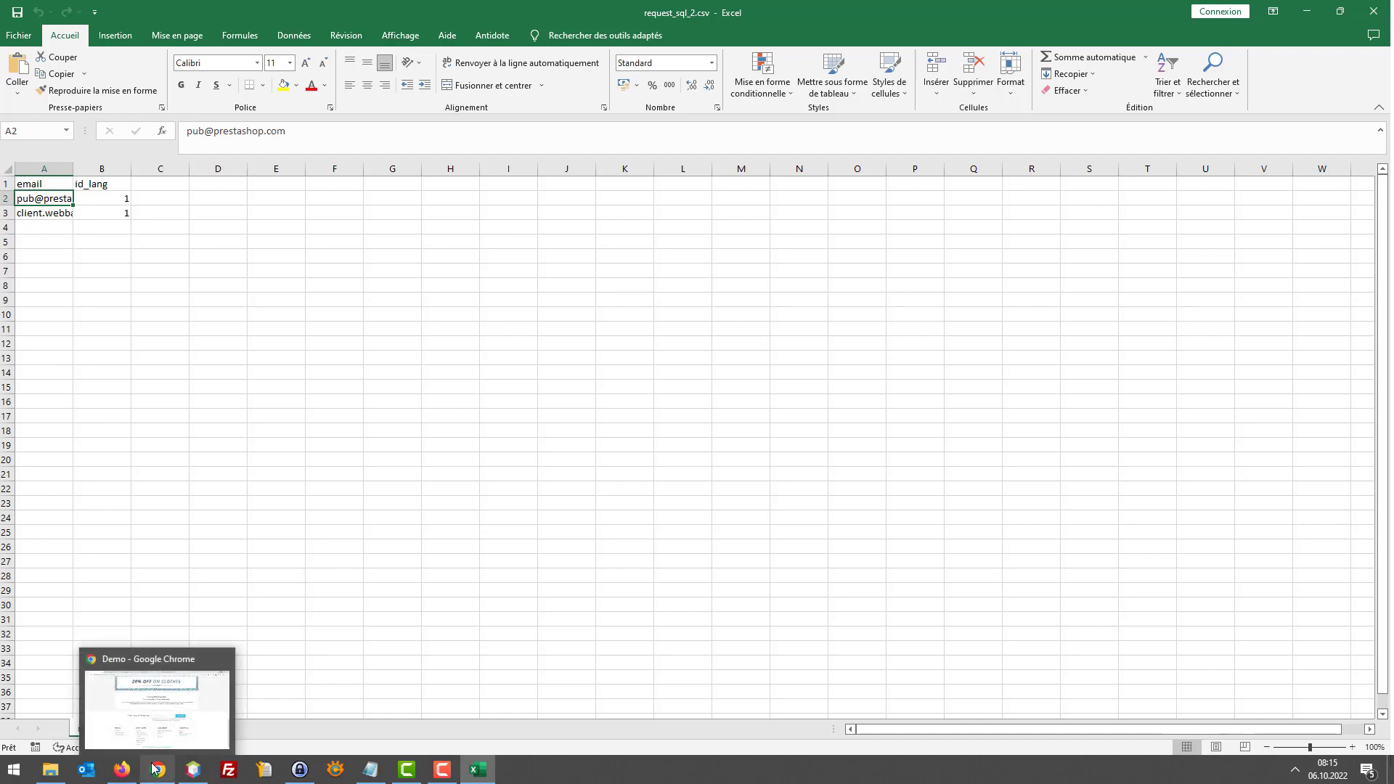
left_click(154, 767)
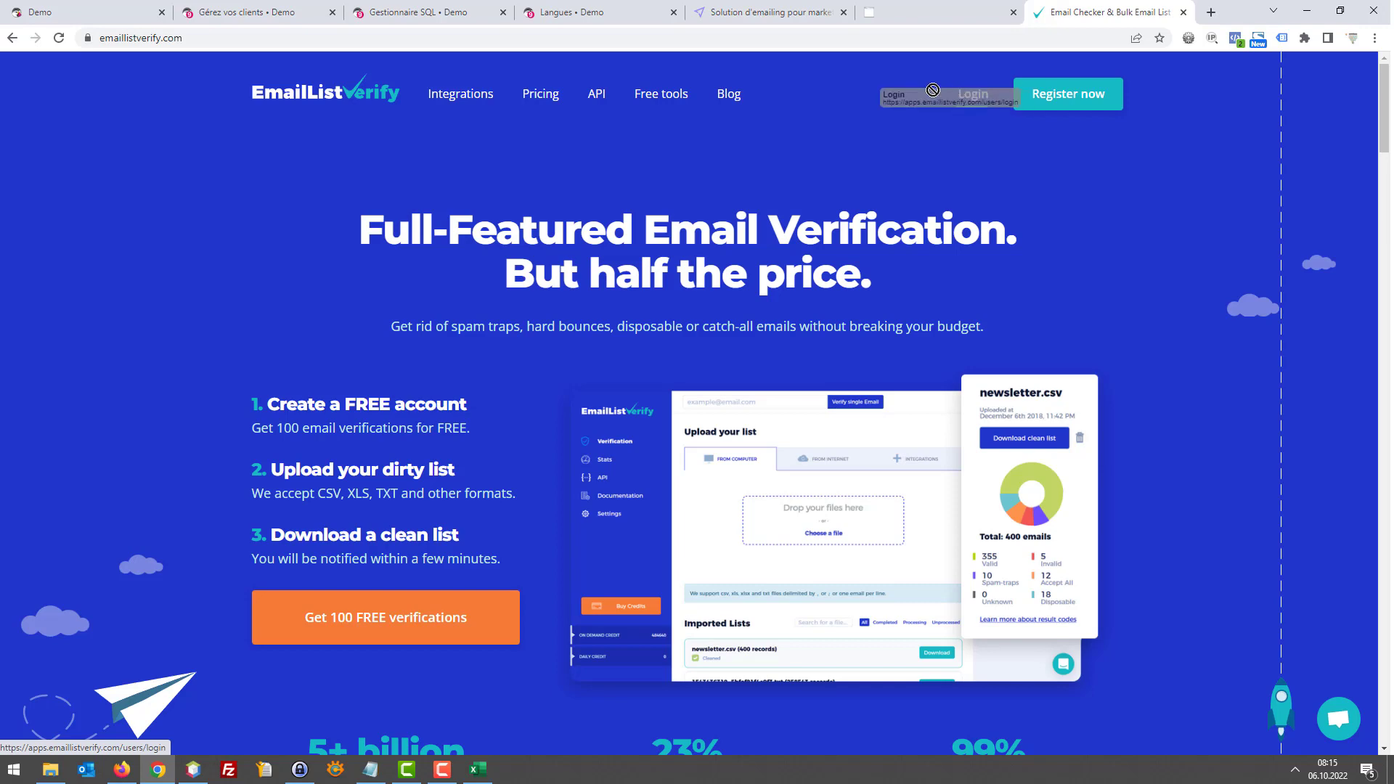
Review the EmailListVerify pricing page, marking the 5,000 and 10,000 email tiers
left_click(551, 99)
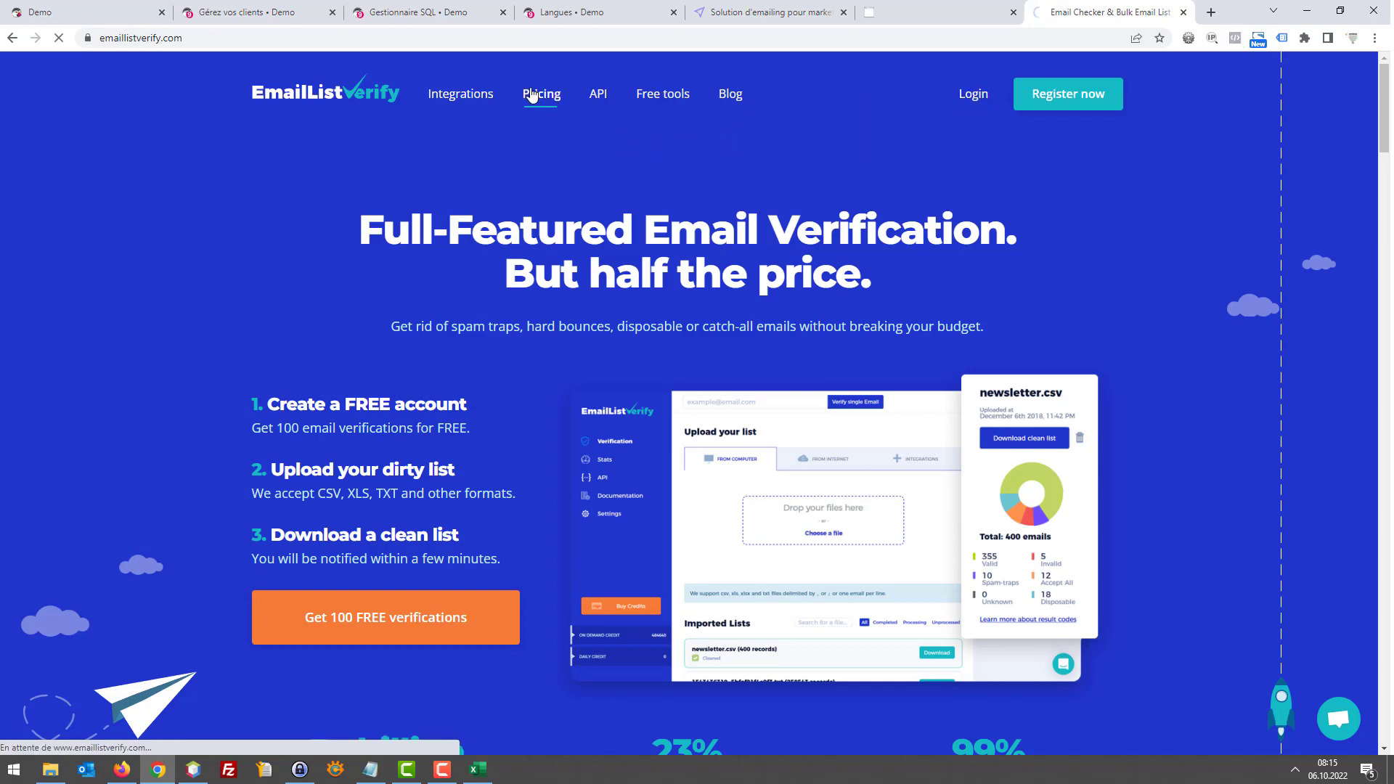
scroll(787, 260, "down", 7)
scroll(787, 260, "down", 2)
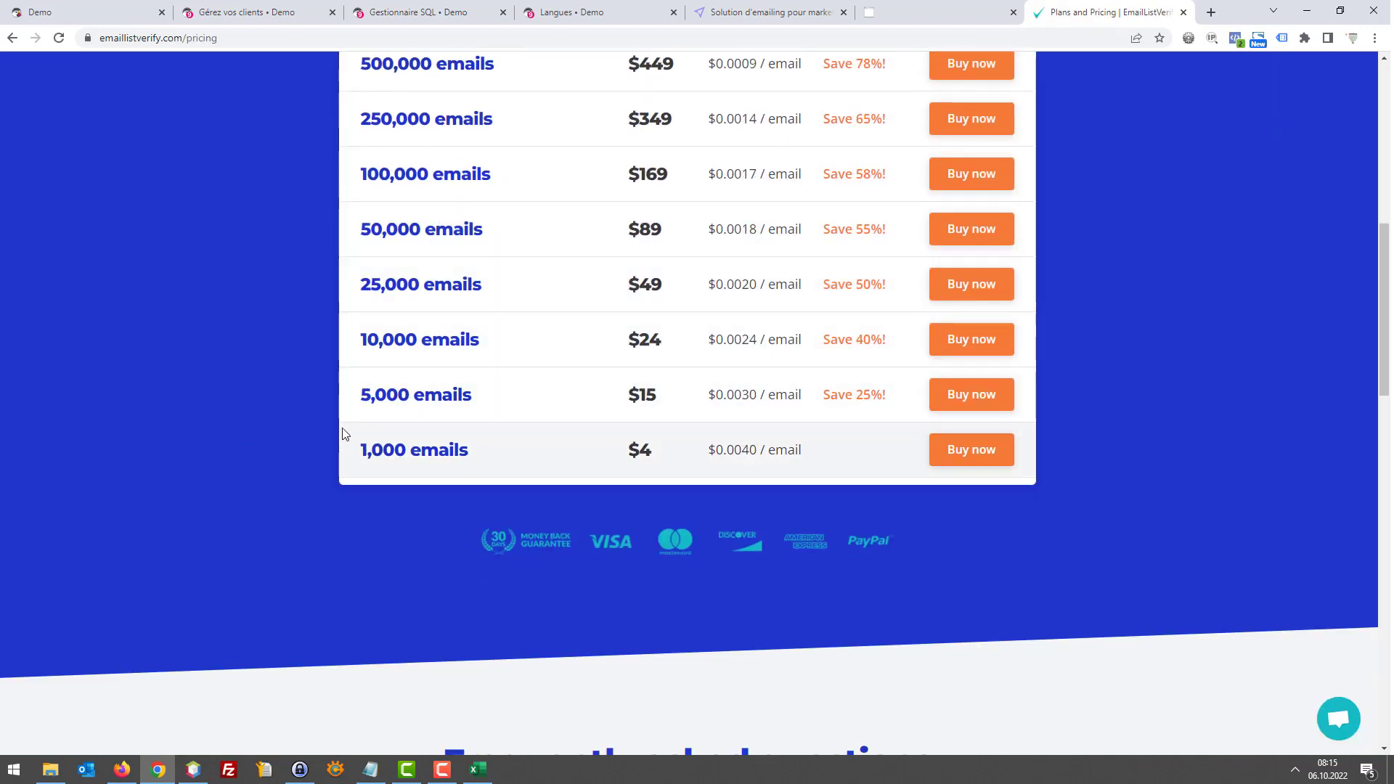
left_click_drag(375, 396, 442, 396)
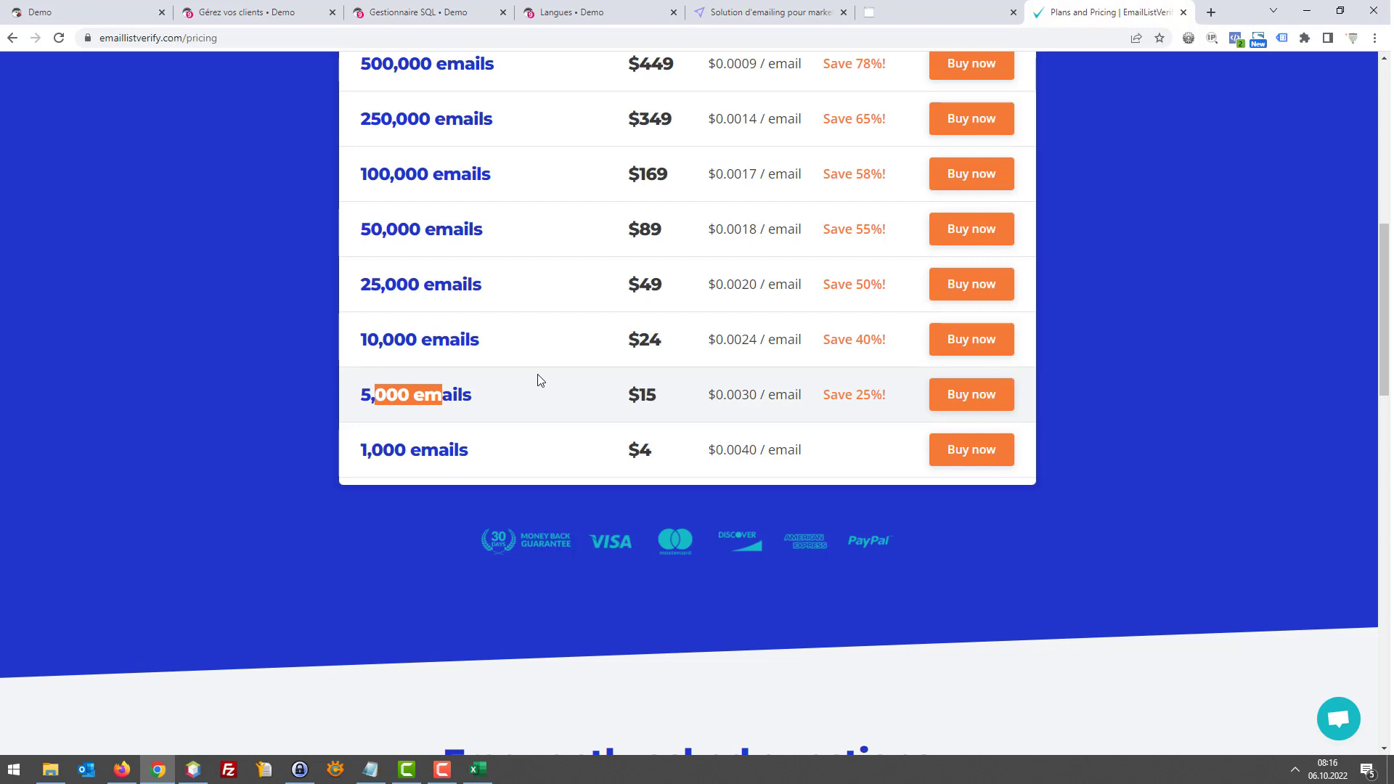
left_click(439, 342)
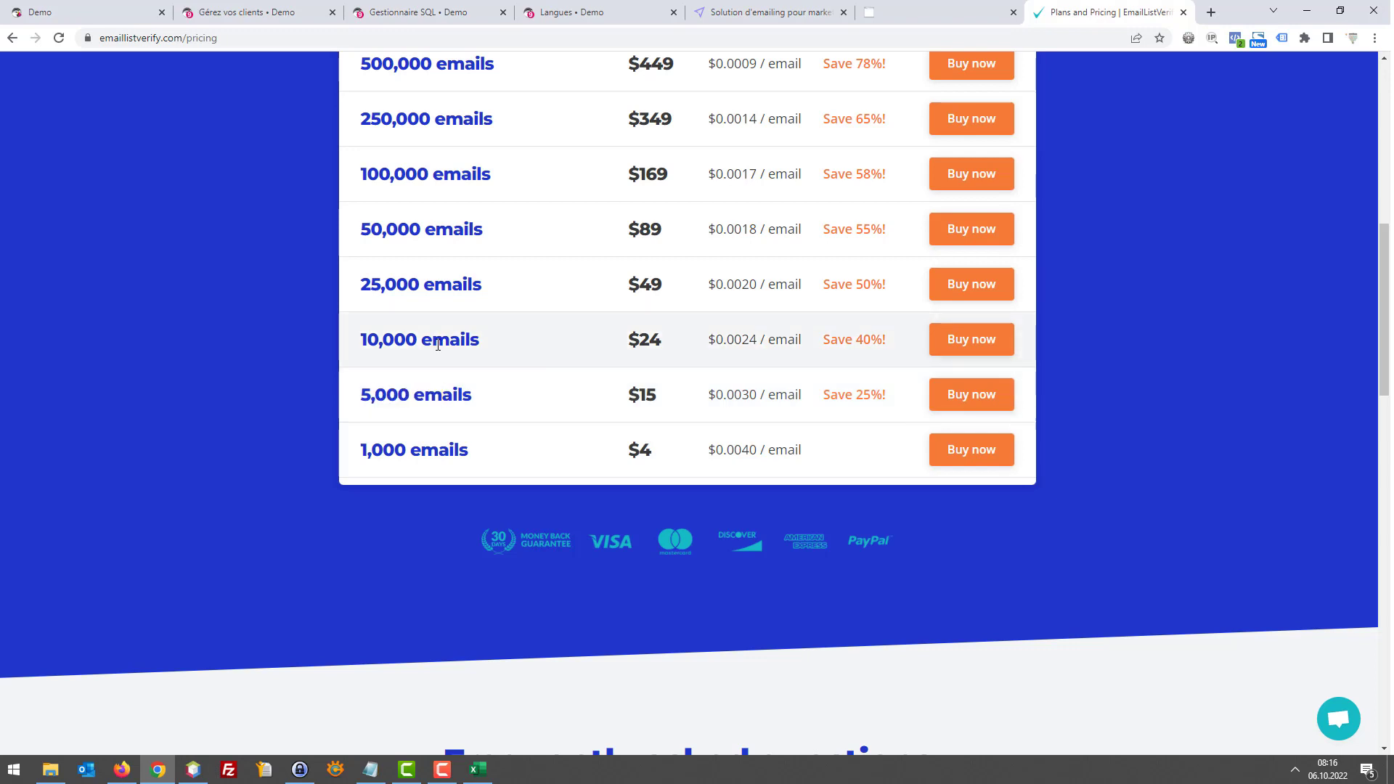
left_click_drag(471, 341, 403, 341)
left_click(1130, 376)
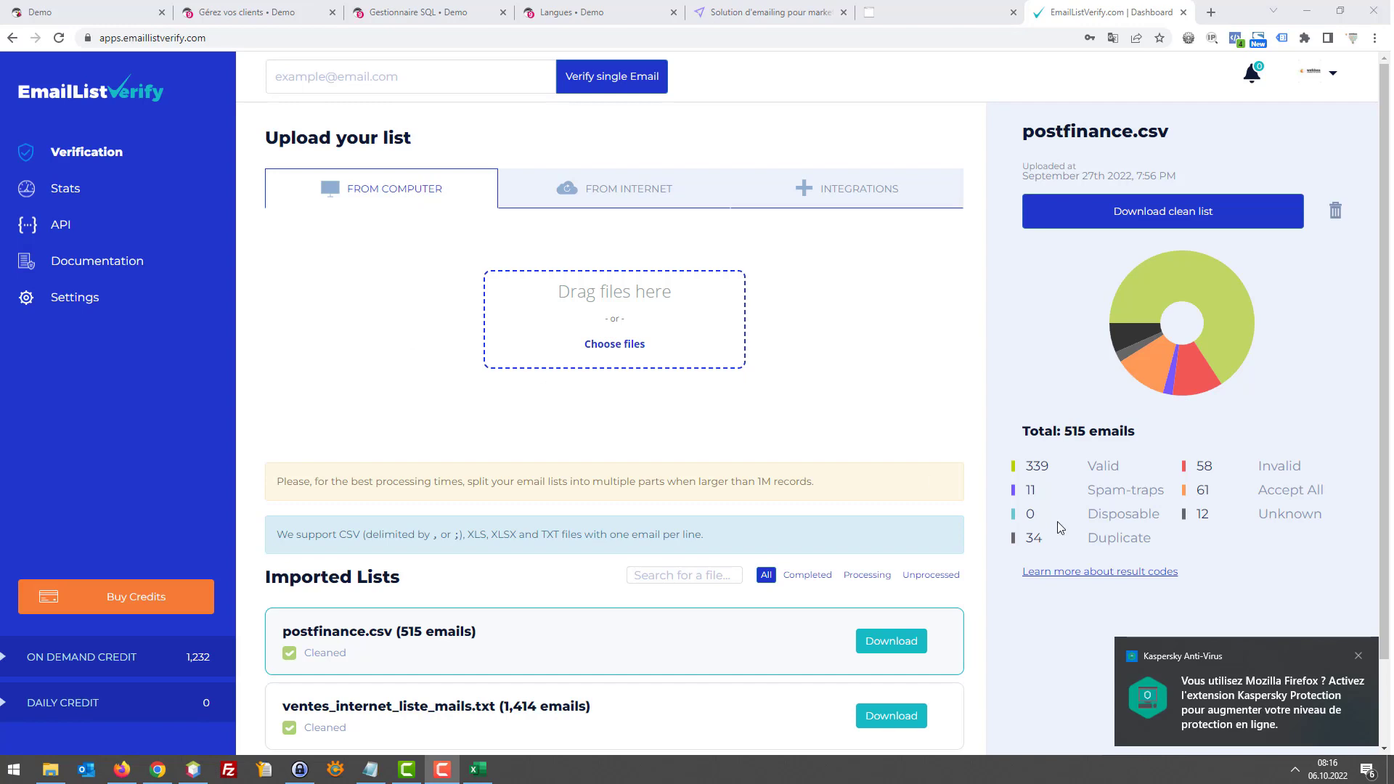
Dismiss the antivirus popup and download postfinance.csv's Safe to Send results as XLSX
left_click(1358, 656)
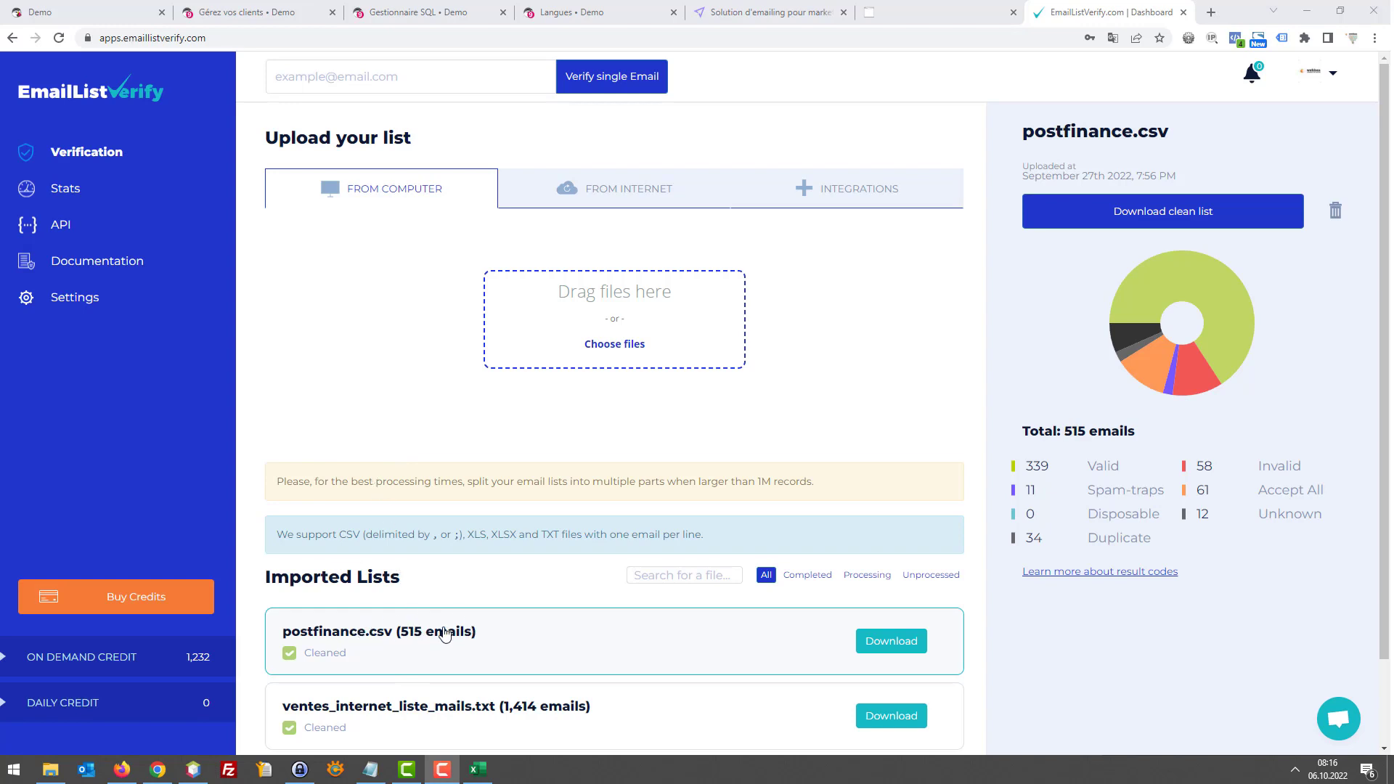
left_click(878, 642)
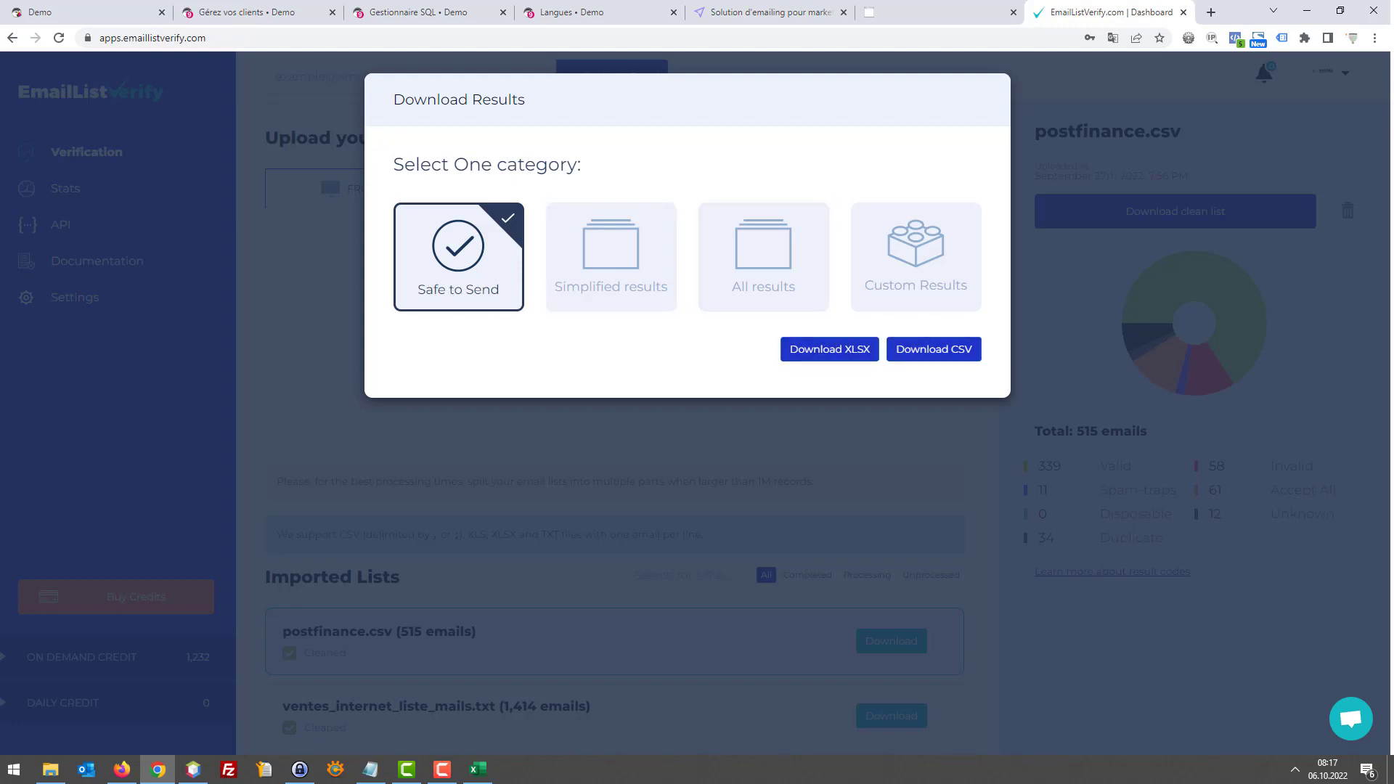
left_click(810, 350)
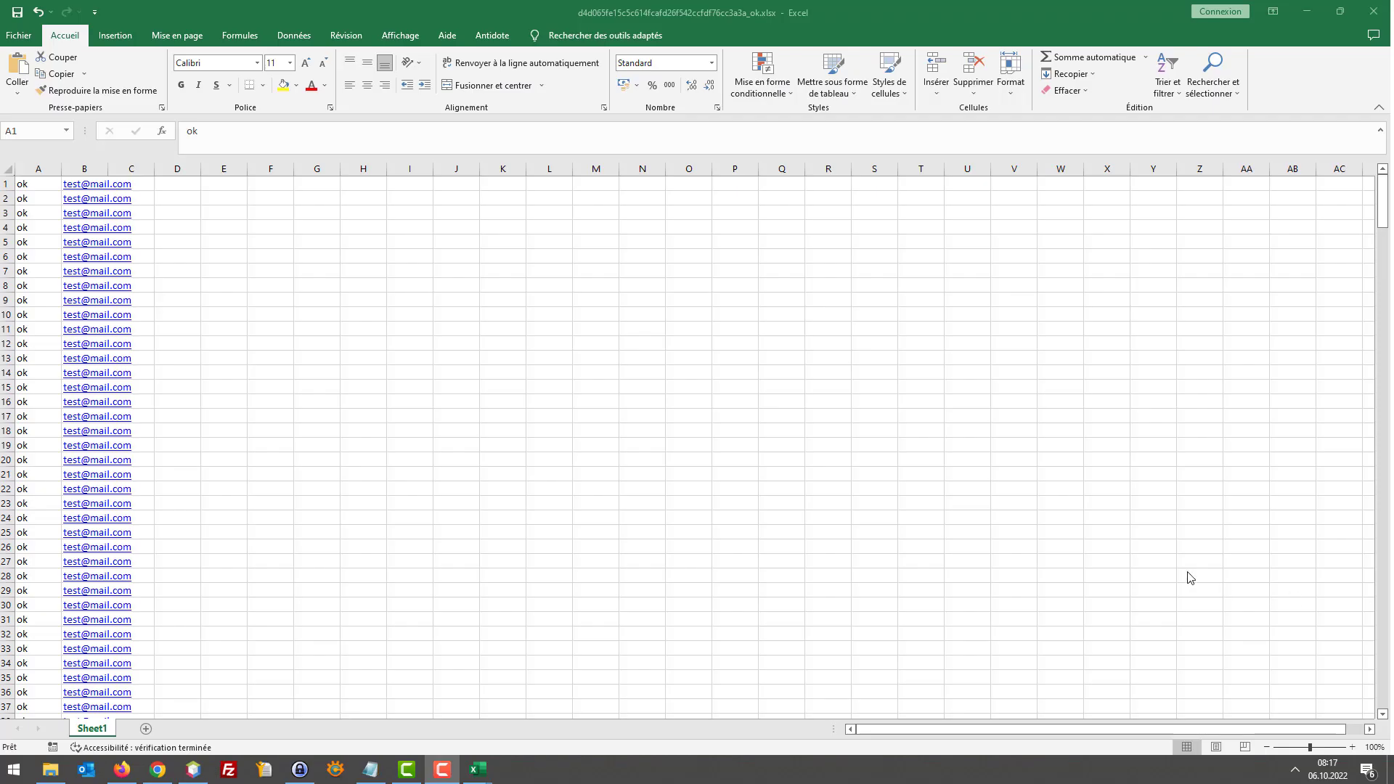
Inspect the verified results spreadsheet in Excel, then switch back to Chrome's Mailjet Tarifs tab
left_click(42, 189)
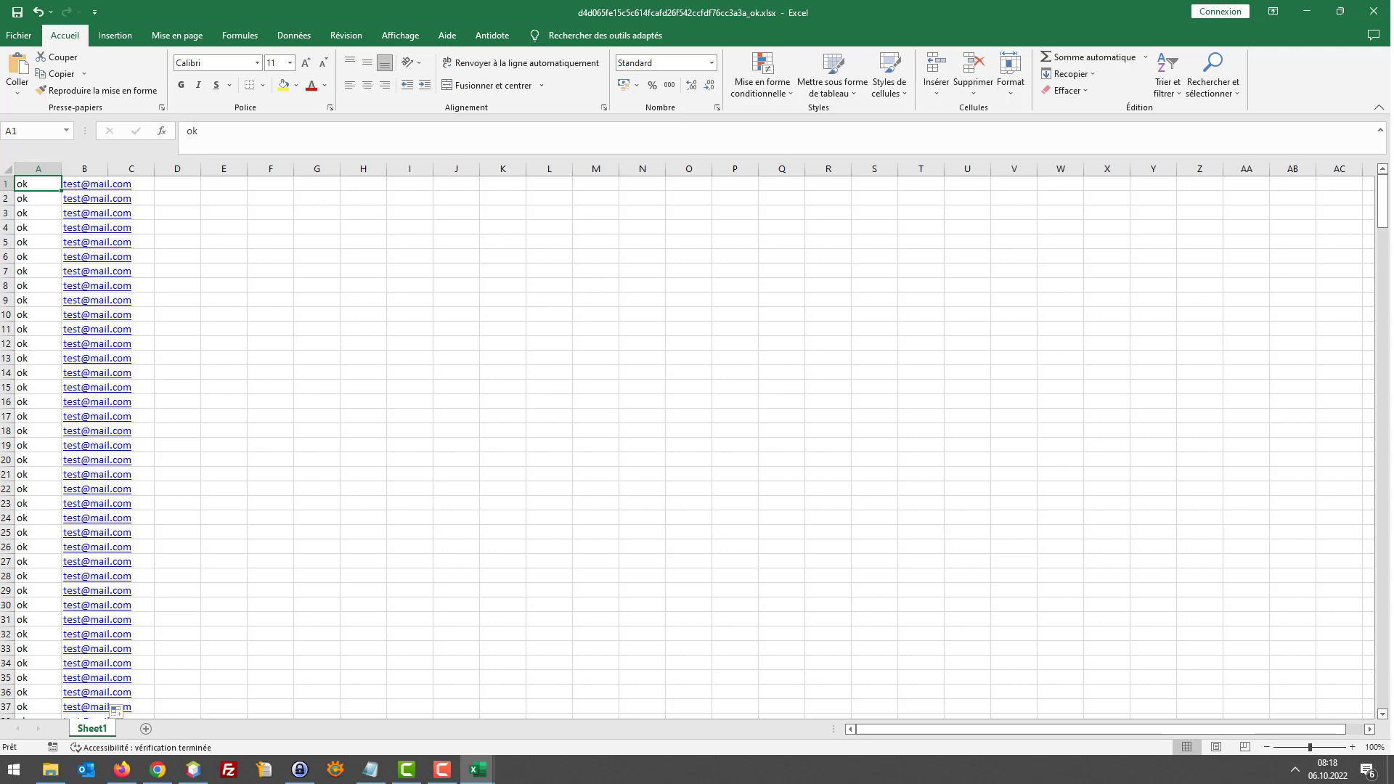
key("alt+Tab")
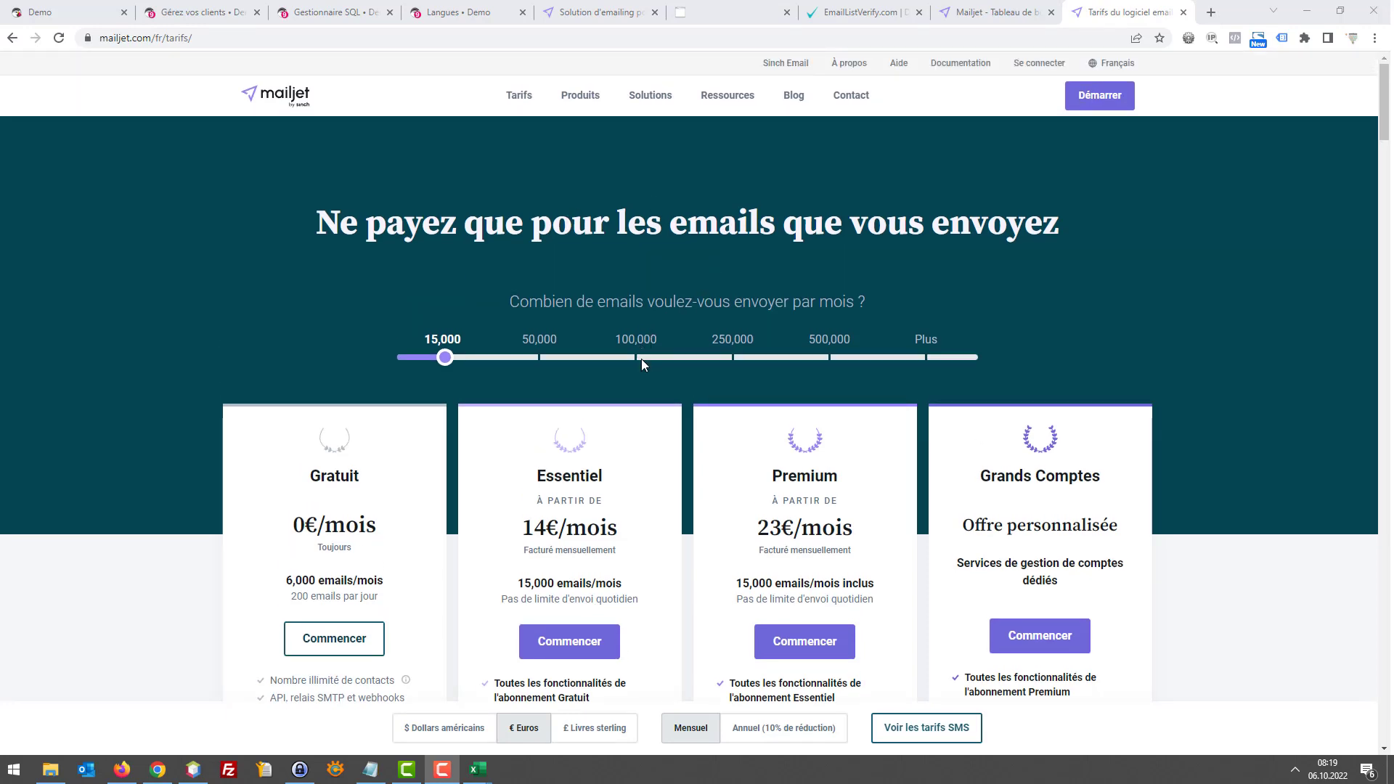
Scroll through the Gratuit, Essentiel and Premium plans, highlighting a plan price
scroll(642, 359, "down", 2)
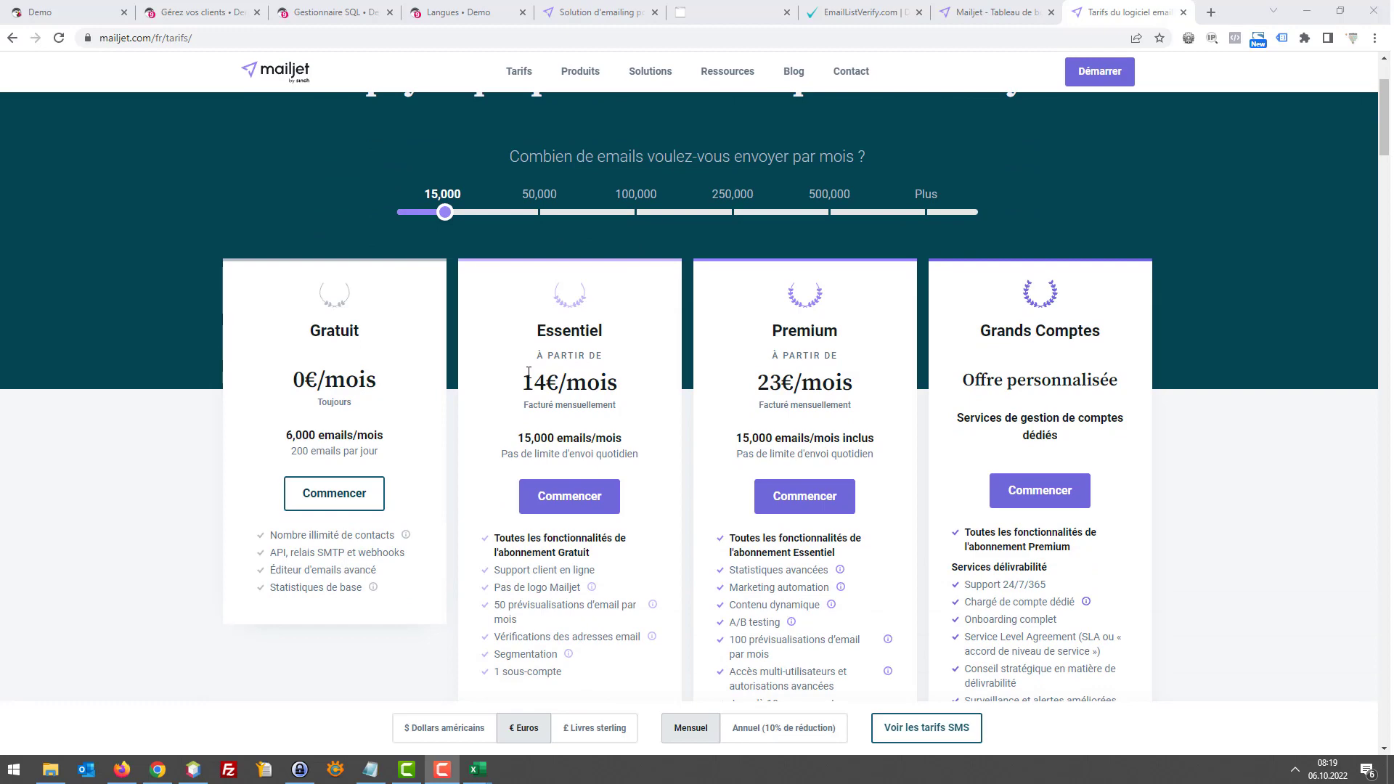
scroll(812, 407, "down", 1)
scroll(935, 421, "down", 4)
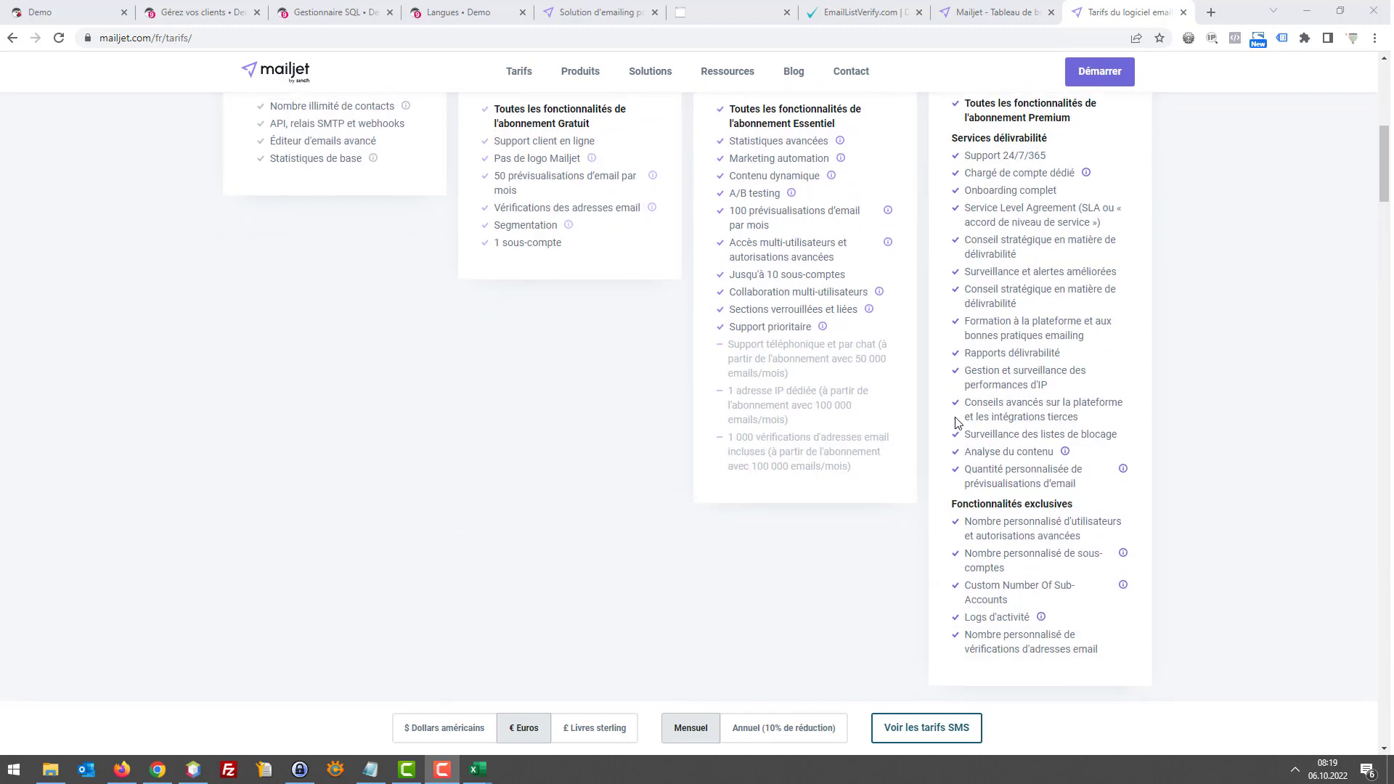
scroll(726, 436, "up", 7)
left_click_drag(545, 456, 575, 462)
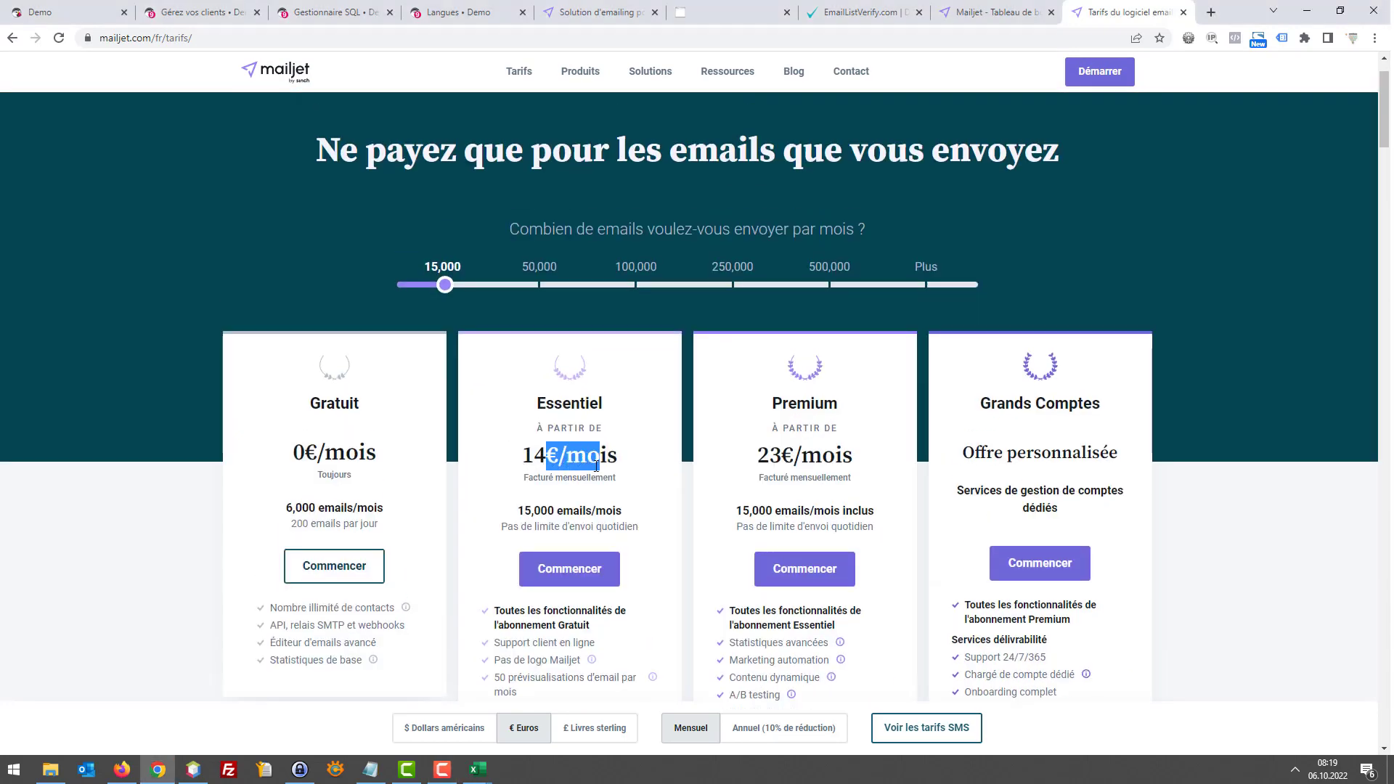
left_click(595, 465)
scroll(605, 450, "up", 1)
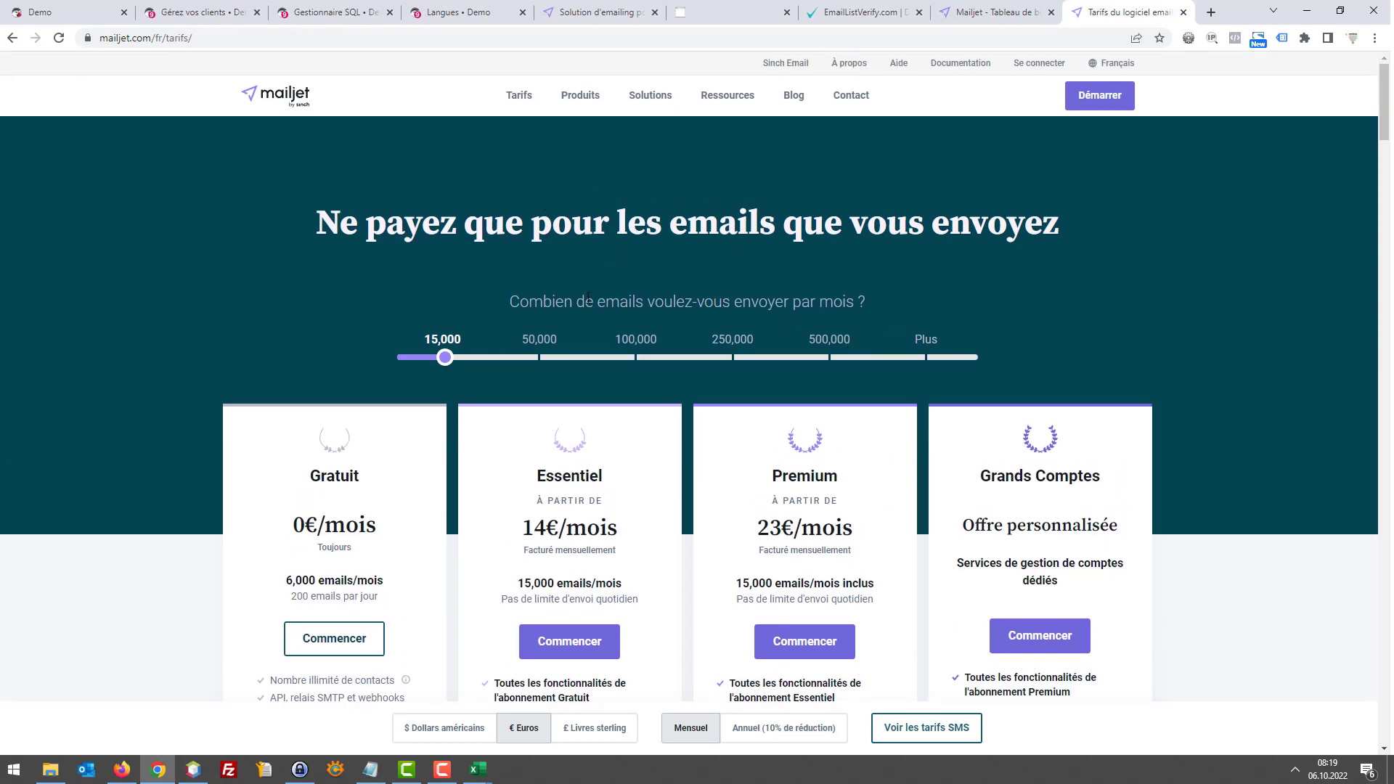
scroll(515, 435, "down", 6)
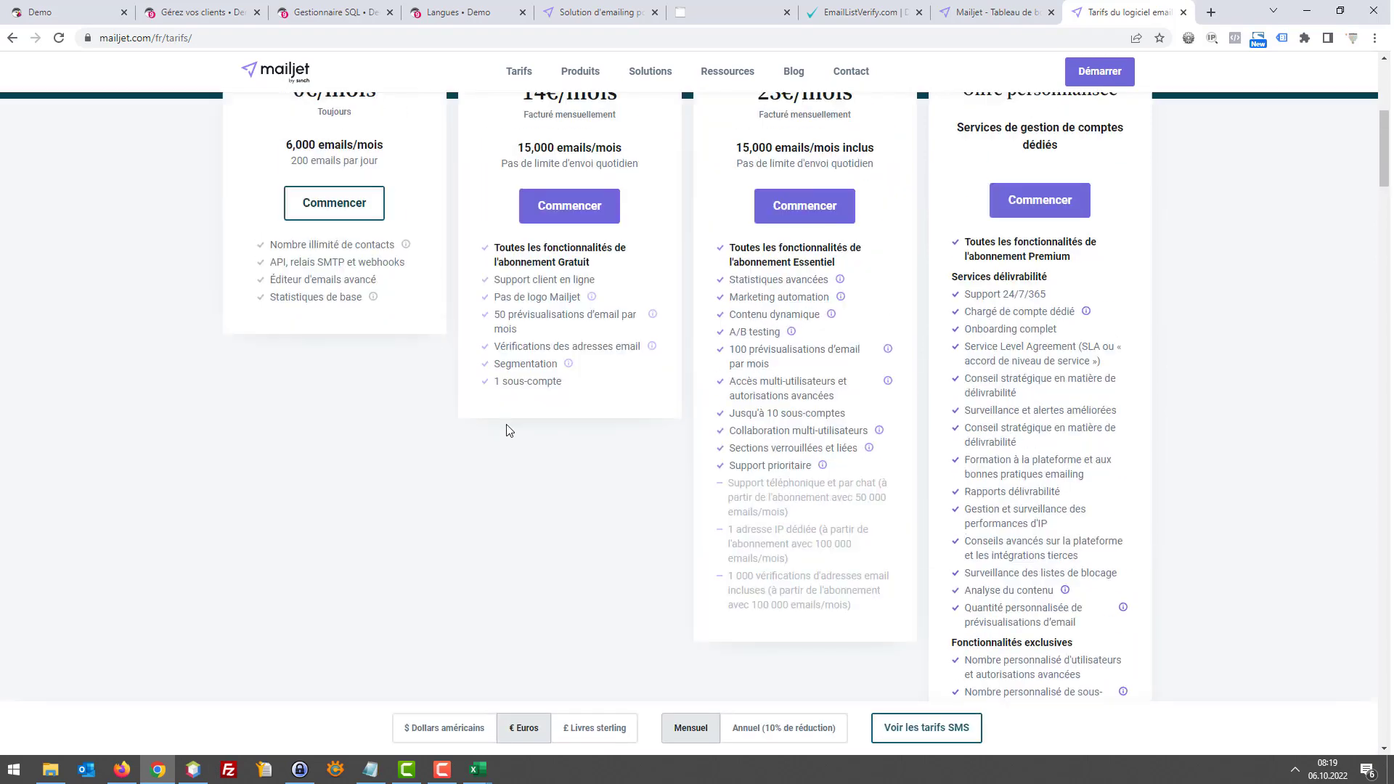
scroll(506, 425, "up", 4)
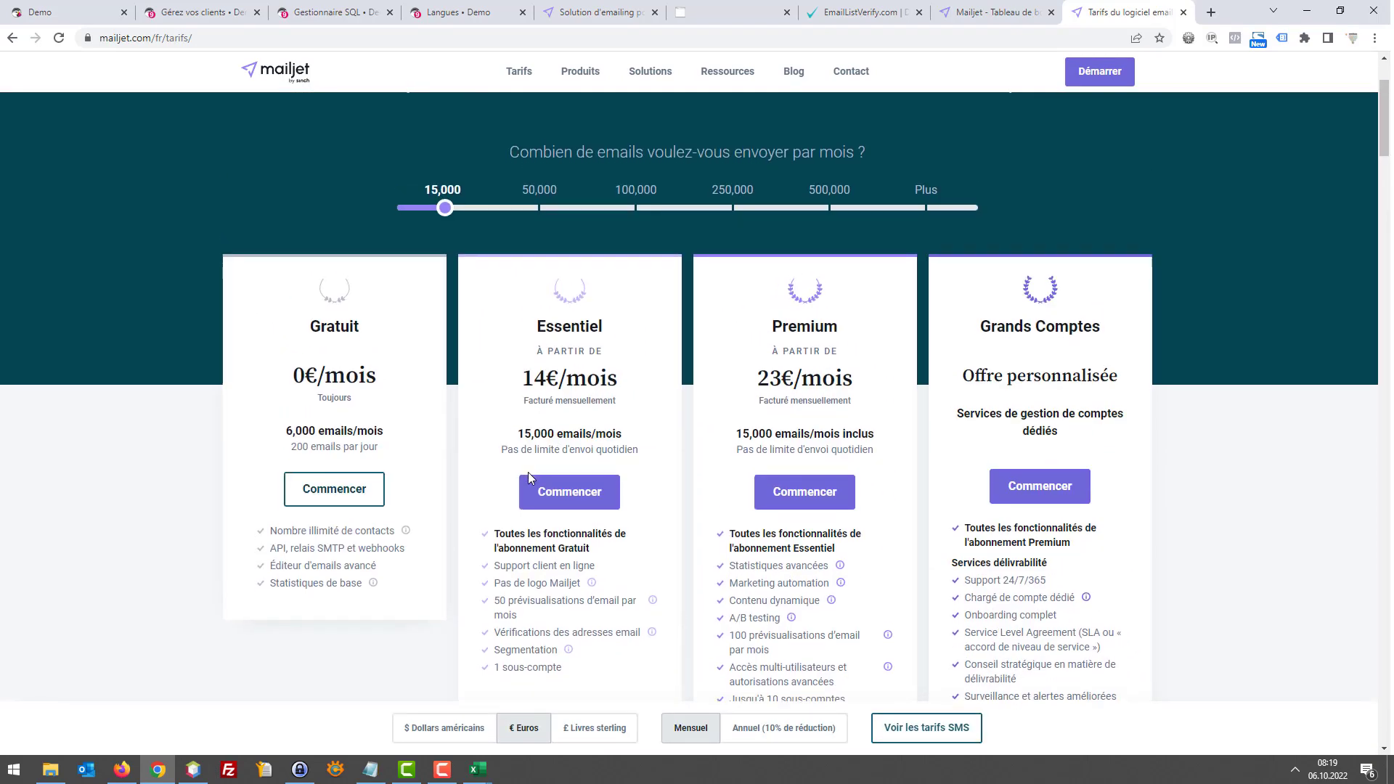
scroll(528, 472, "up", 2)
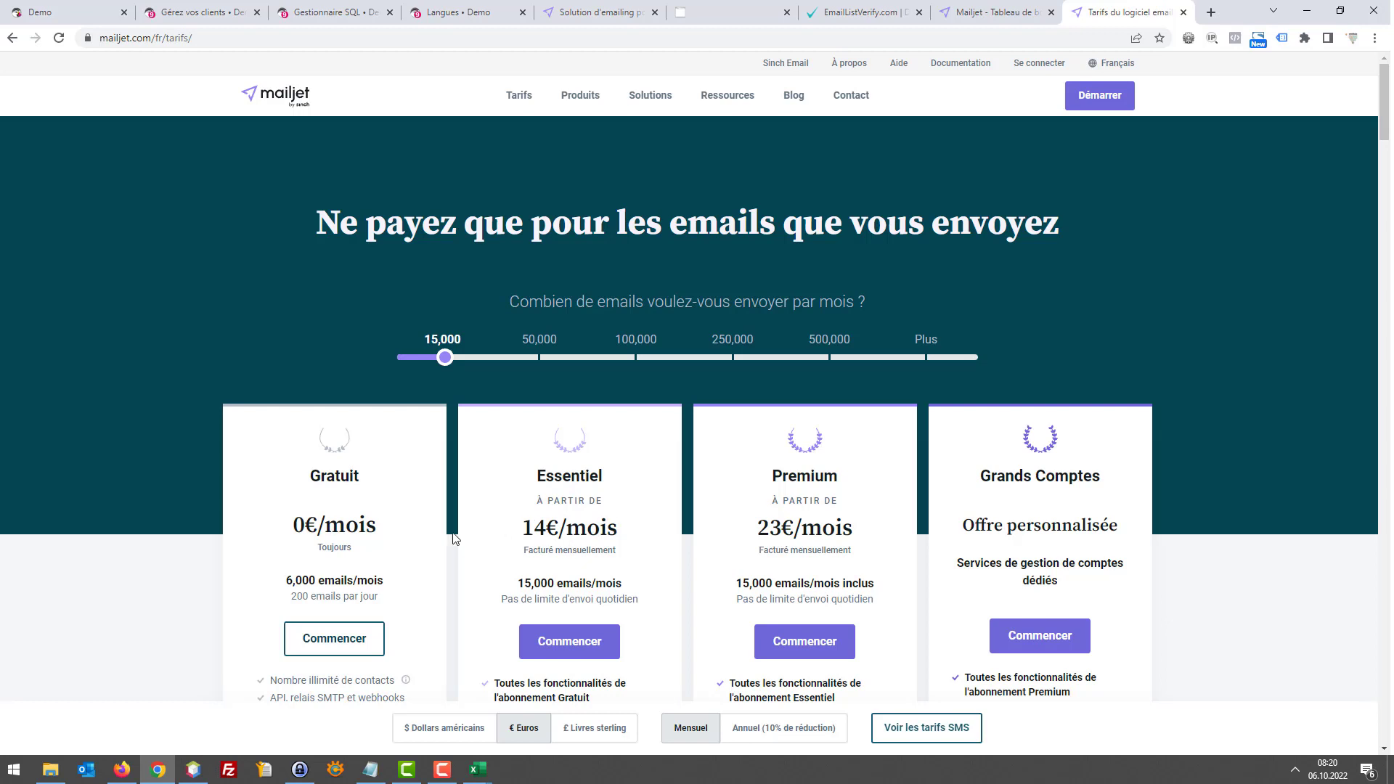
Highlight the 200 emails daily limit and the 14€/mois Essentiel price, then go to the Tableau de bord
double_click(299, 596)
left_click(330, 599)
double_click(331, 600)
left_click(330, 599)
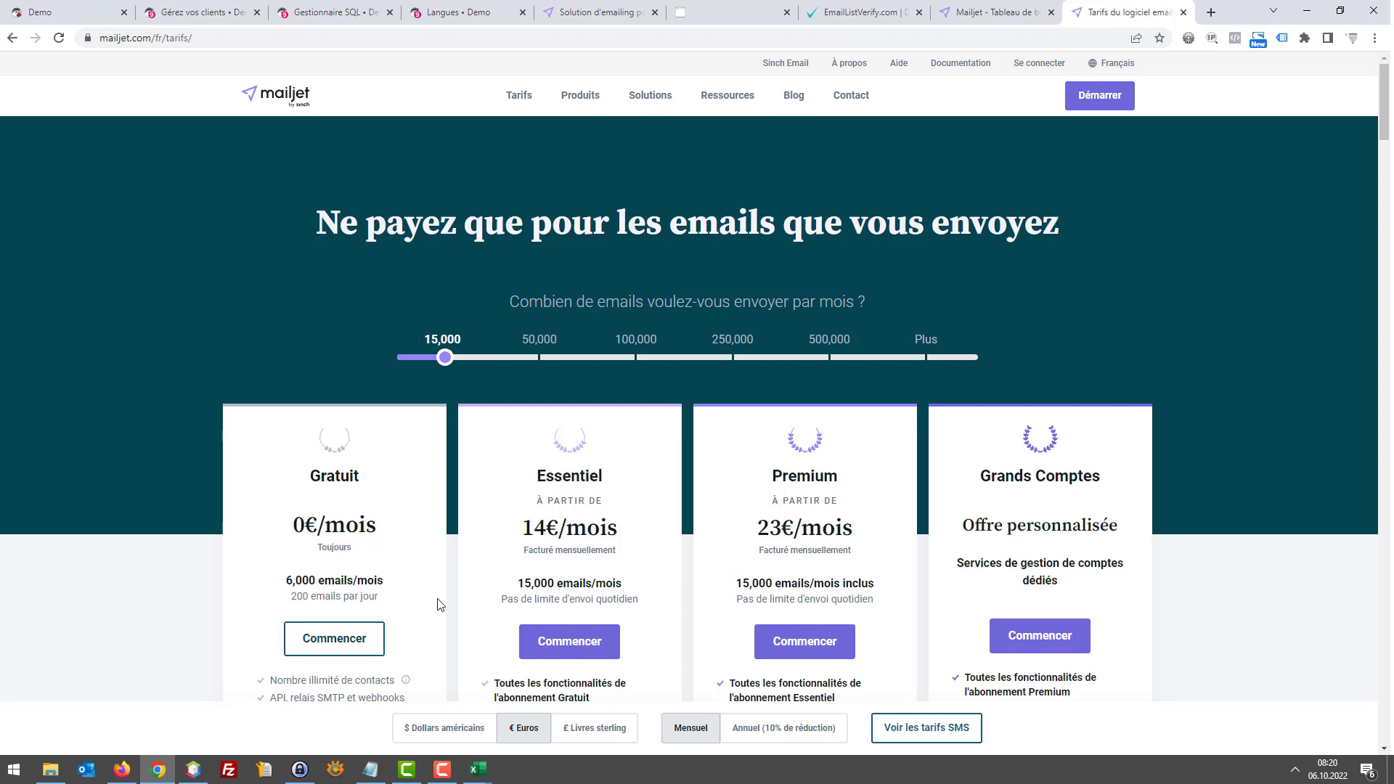
double_click(623, 598)
left_click(579, 565)
triple_click(570, 528)
left_click(622, 581)
left_click(976, 9)
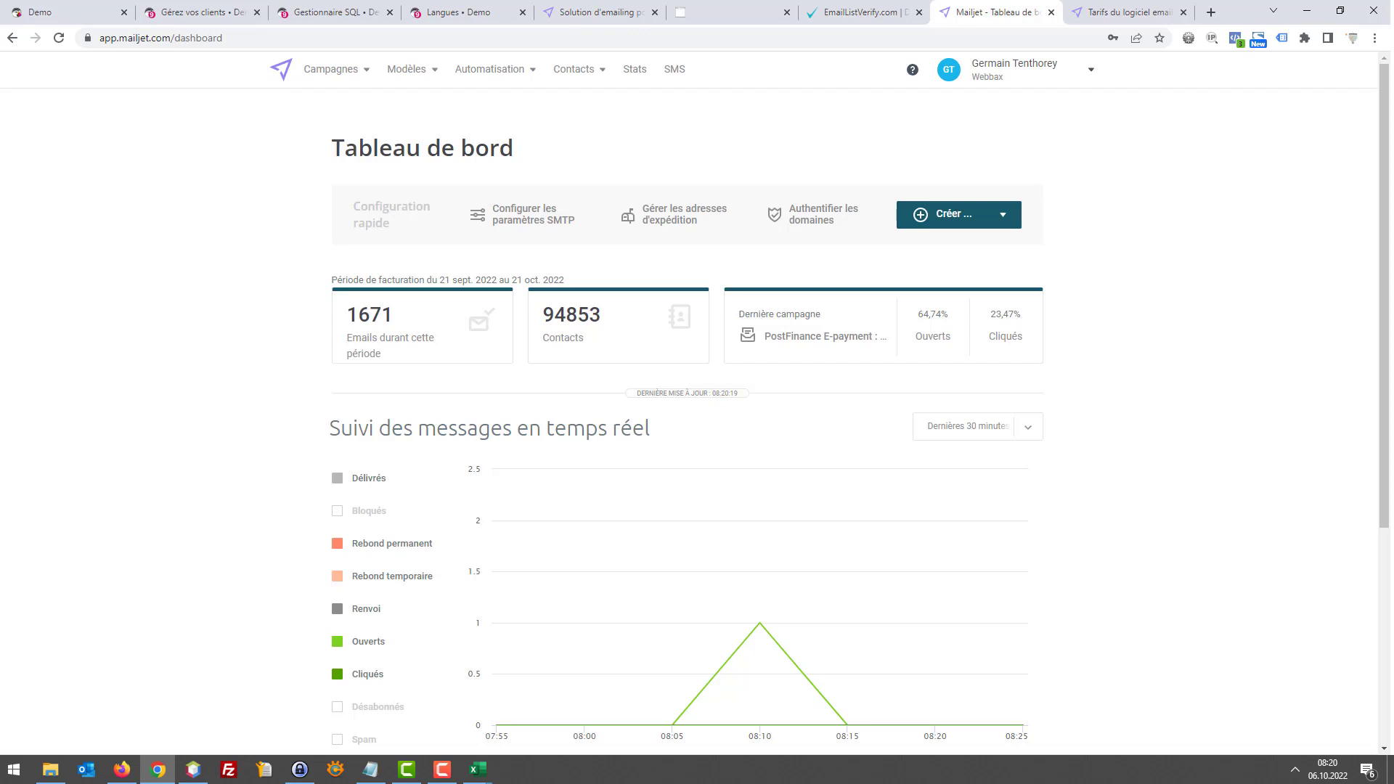
Go to Contacts > Listes de contacts and start a new contact list
key("alt+Tab")
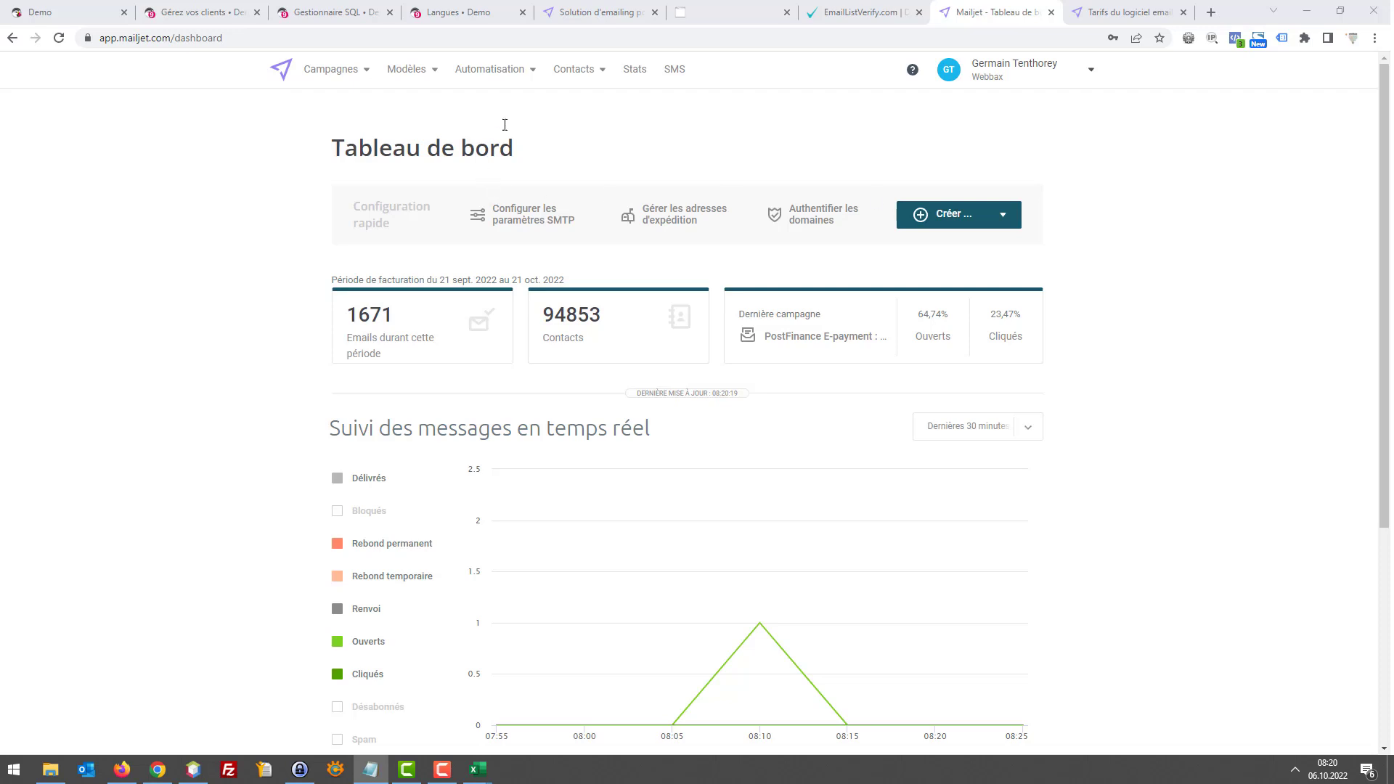
left_click(584, 70)
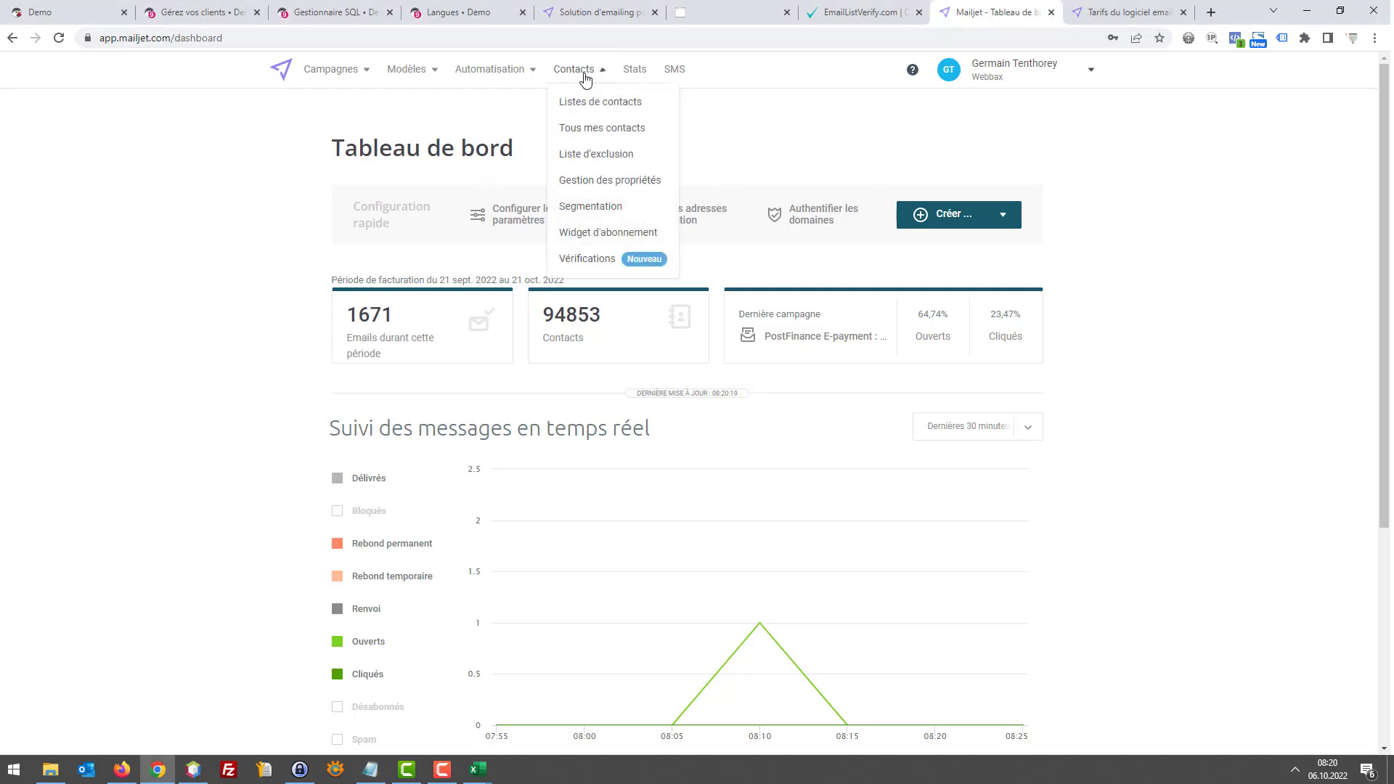
left_click(608, 105)
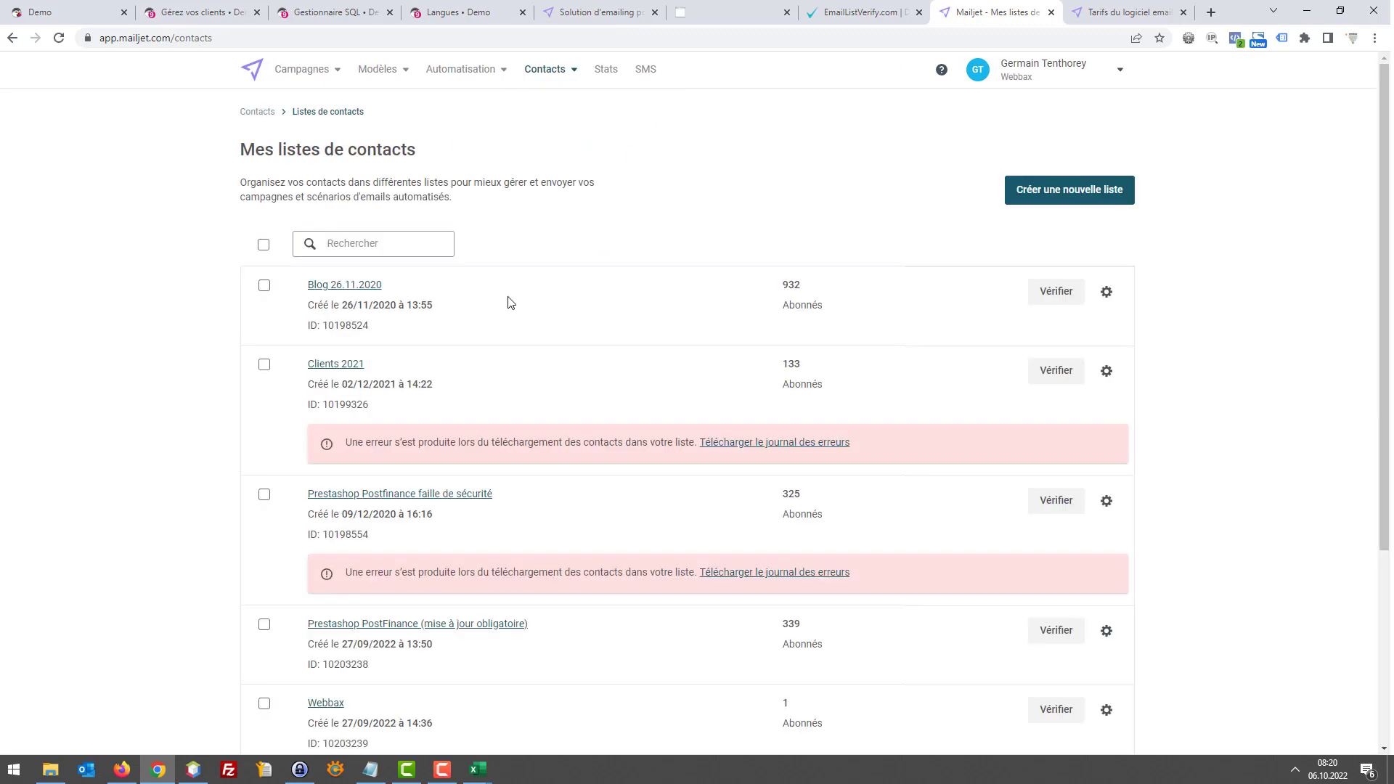
left_click(1046, 191)
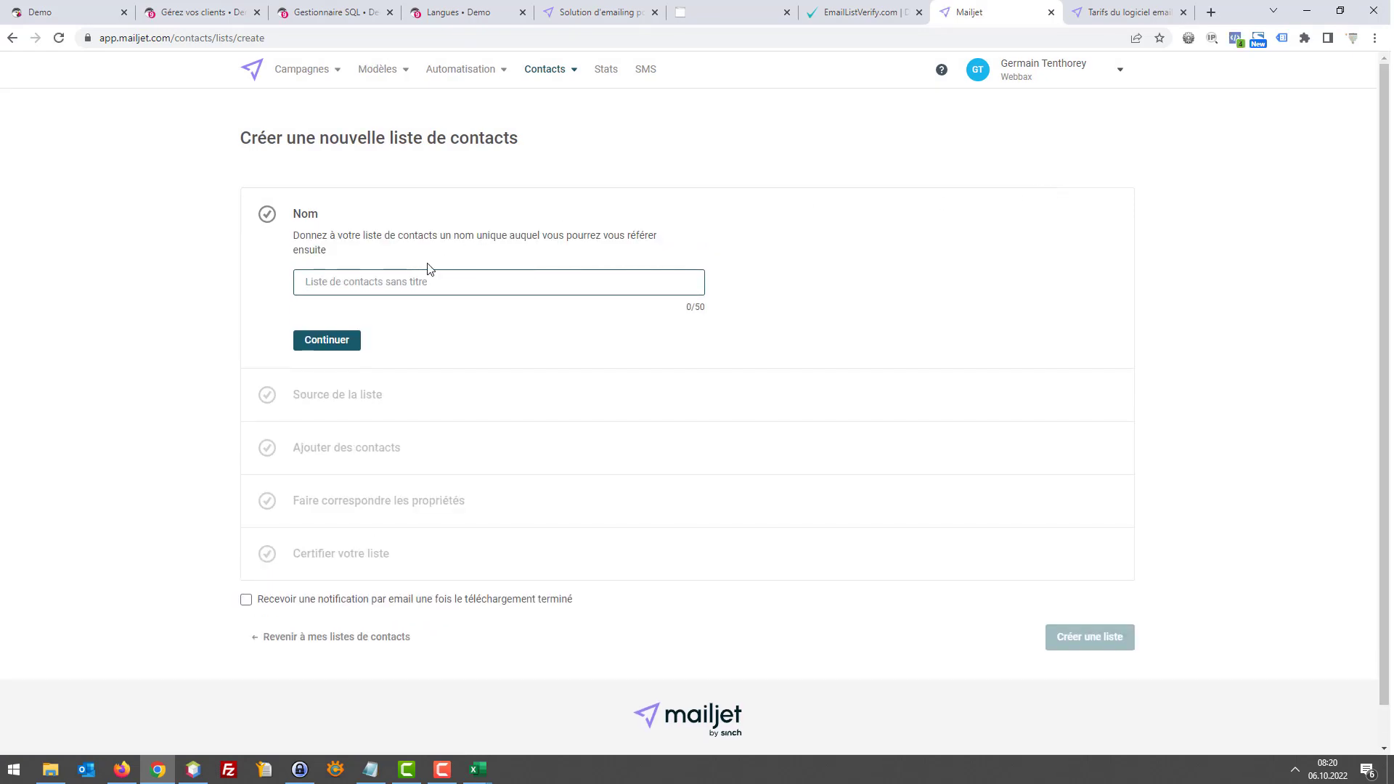
Name the new list 'Tuto : Test newsletter' and continue
type("Test newsletter Tut")
key("ctrl+a")
type("Tuto :")
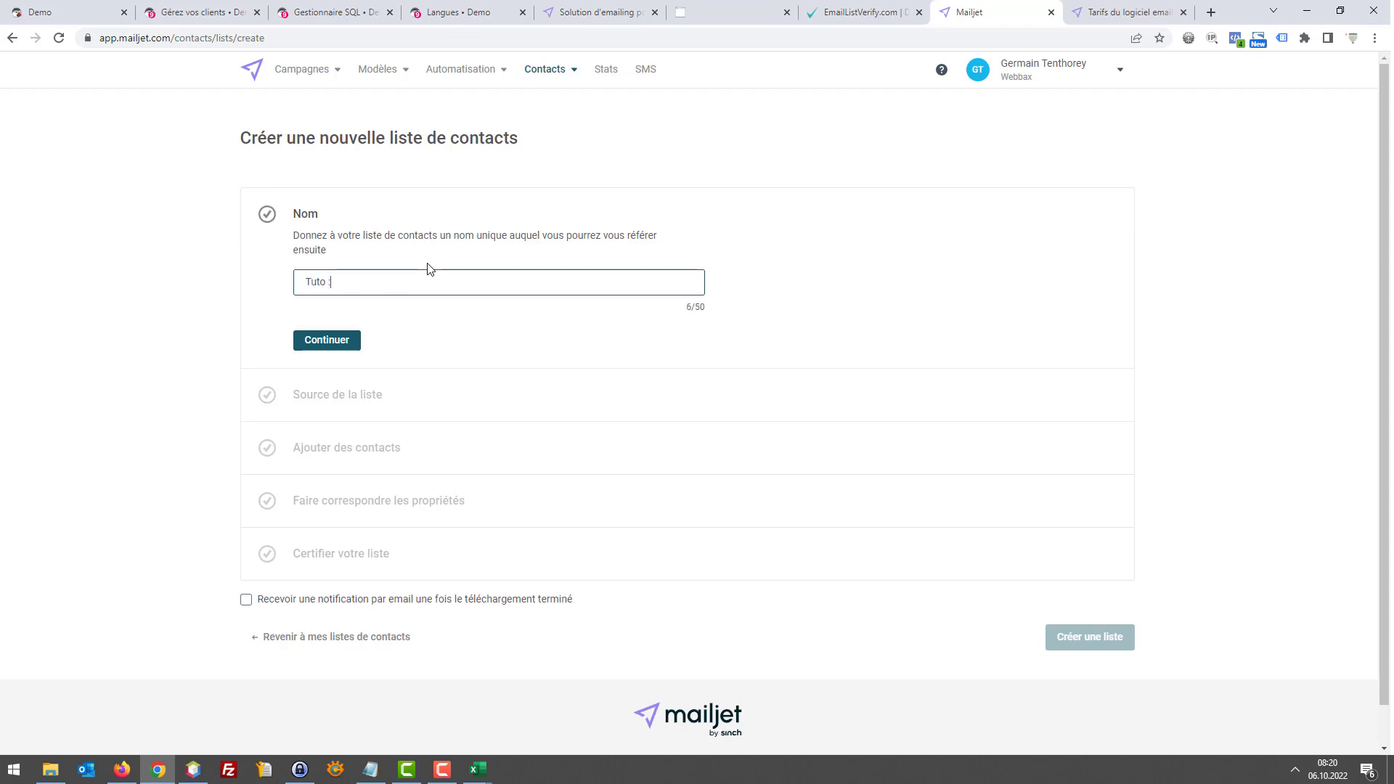
type(" test")
key("BackSpace")
key("BackSpace")
key("BackSpace")
key("BackSpace")
type("Test newsletter")
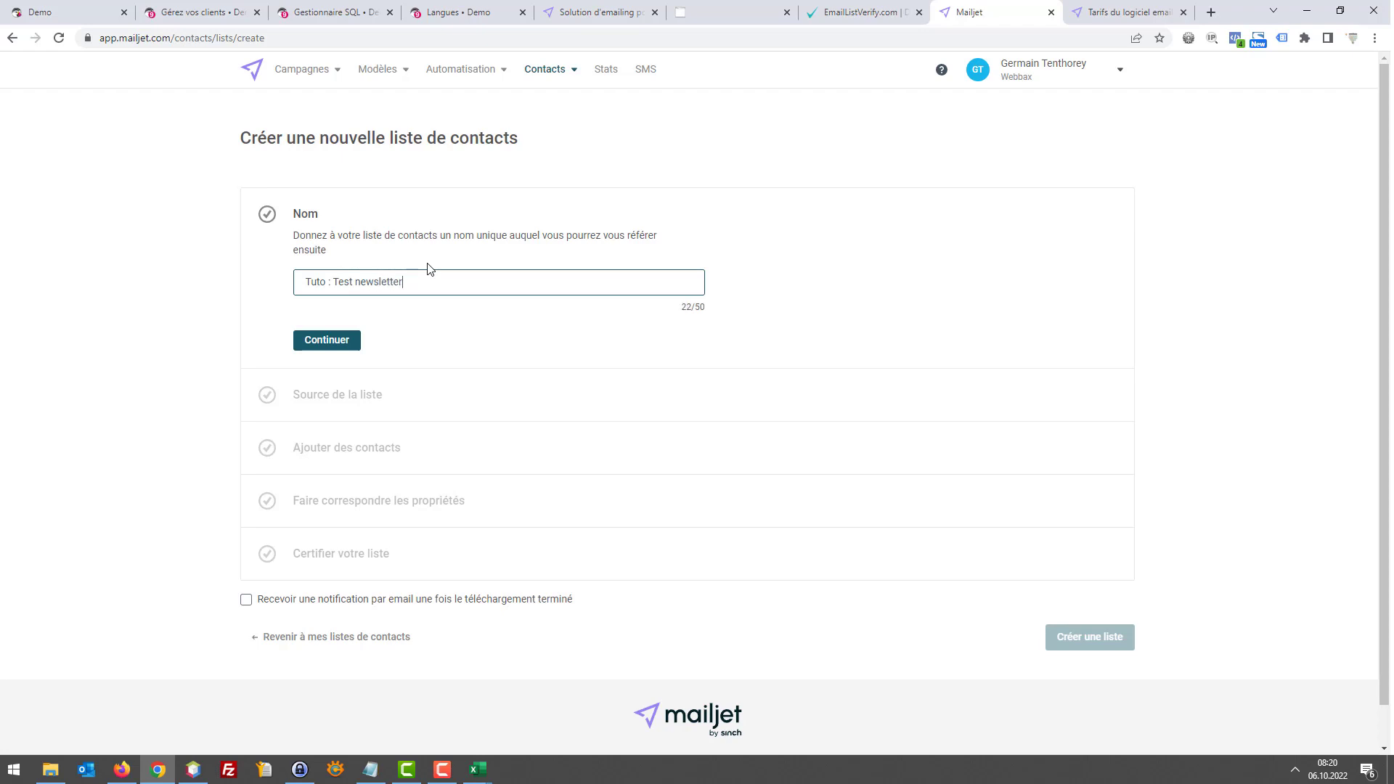
left_click(356, 347)
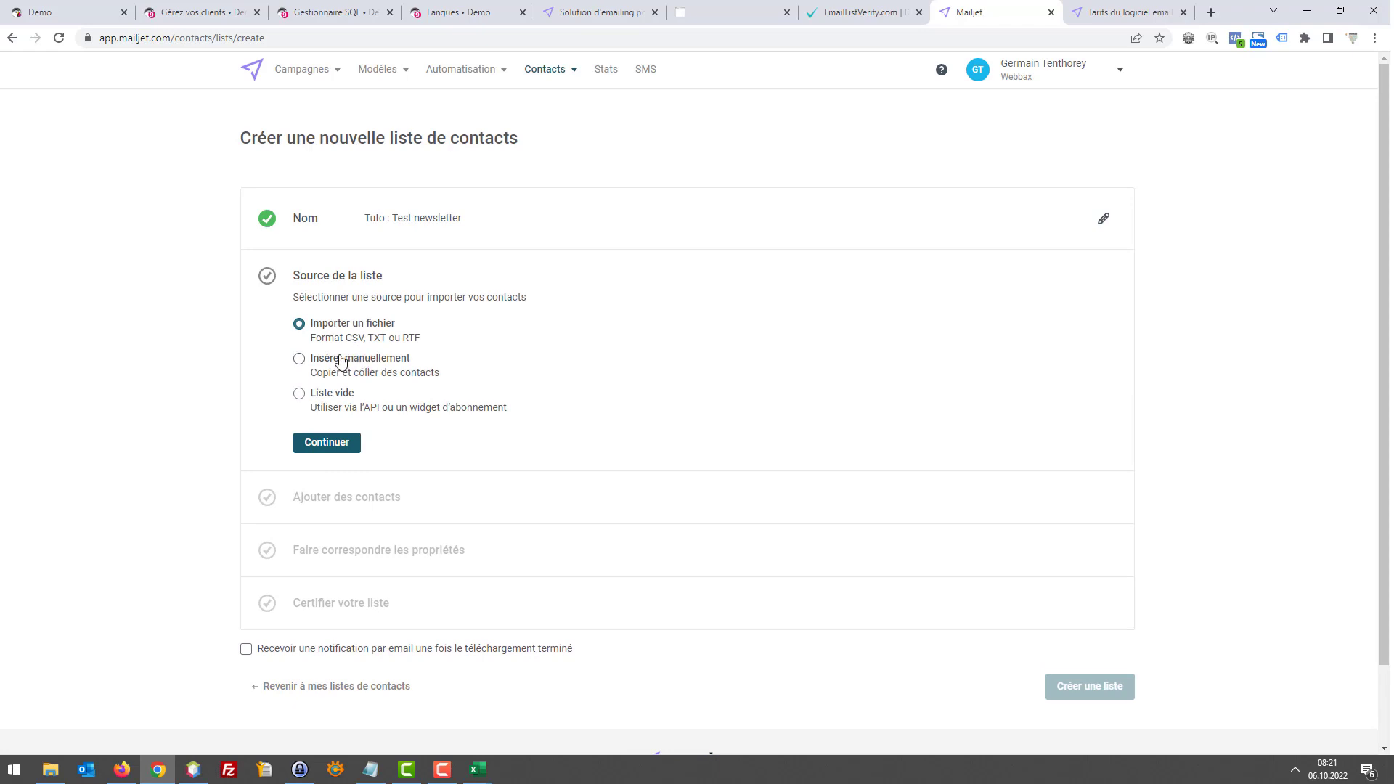
Choose Insérer manuellement and enter the two contact e-mail addresses
left_click(299, 360)
left_click(344, 445)
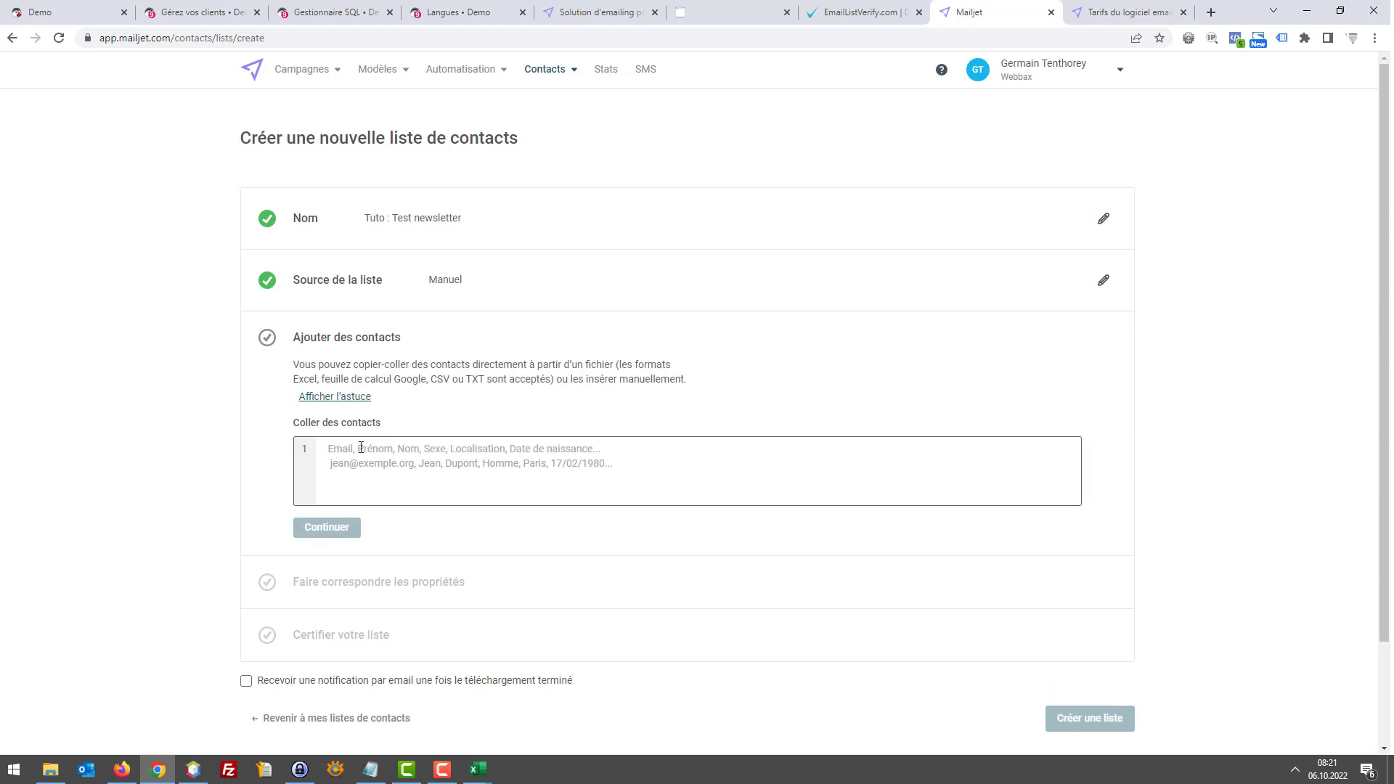
left_click(369, 453)
left_click(478, 769)
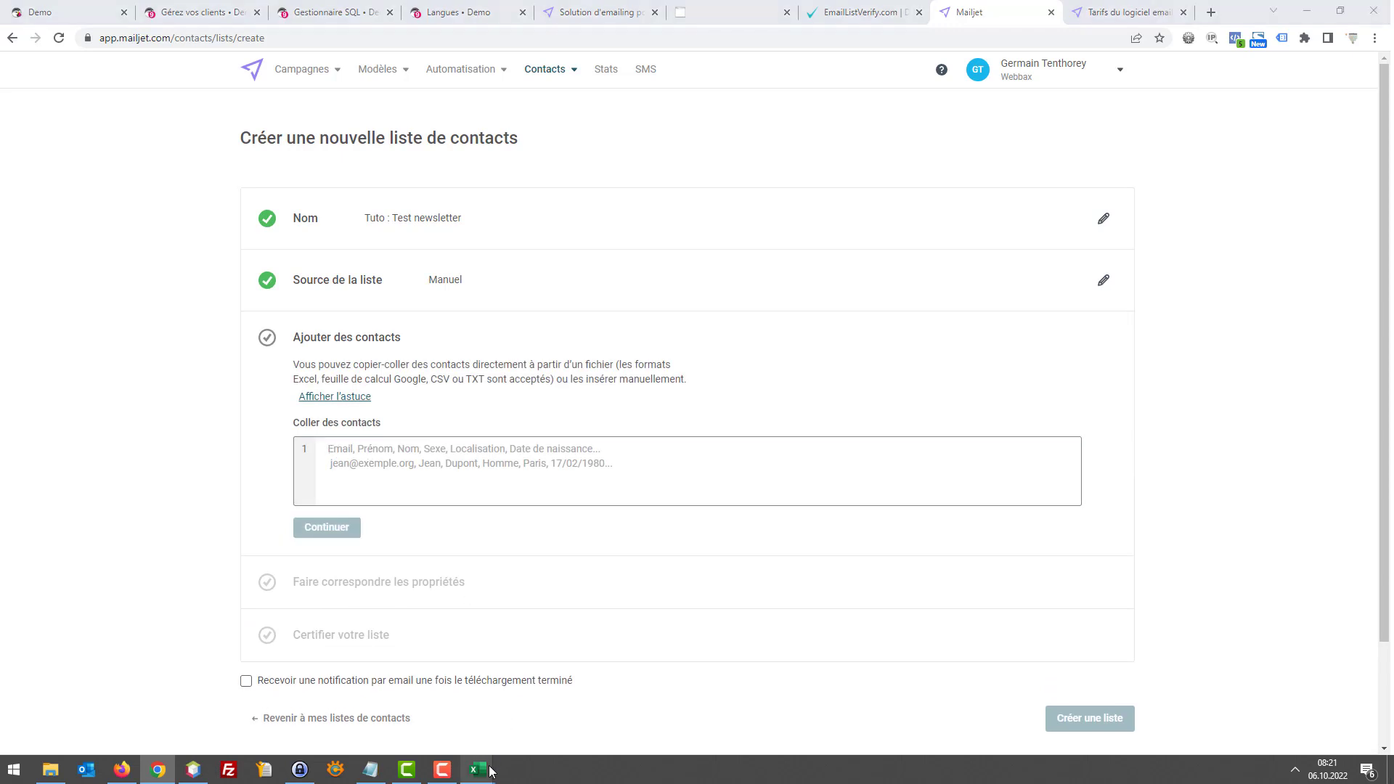
left_click(428, 467)
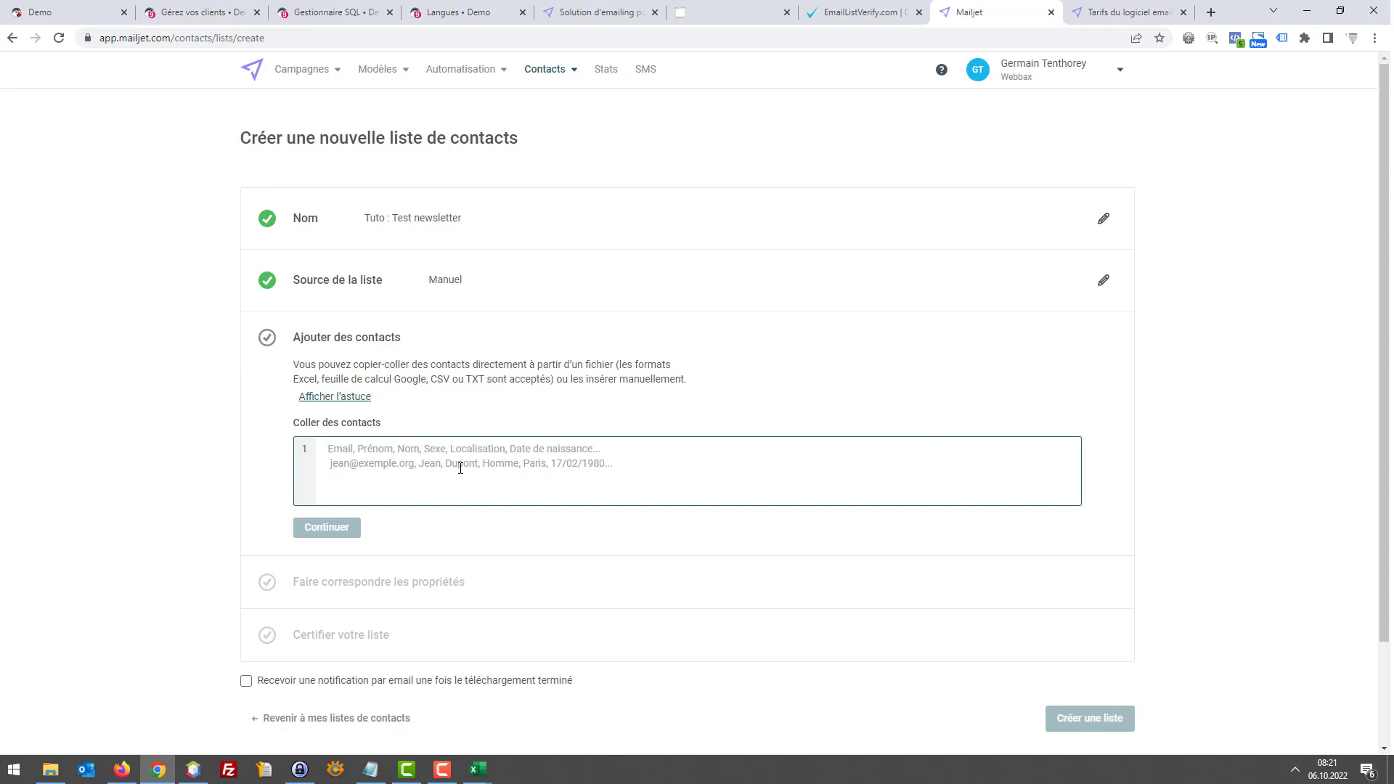
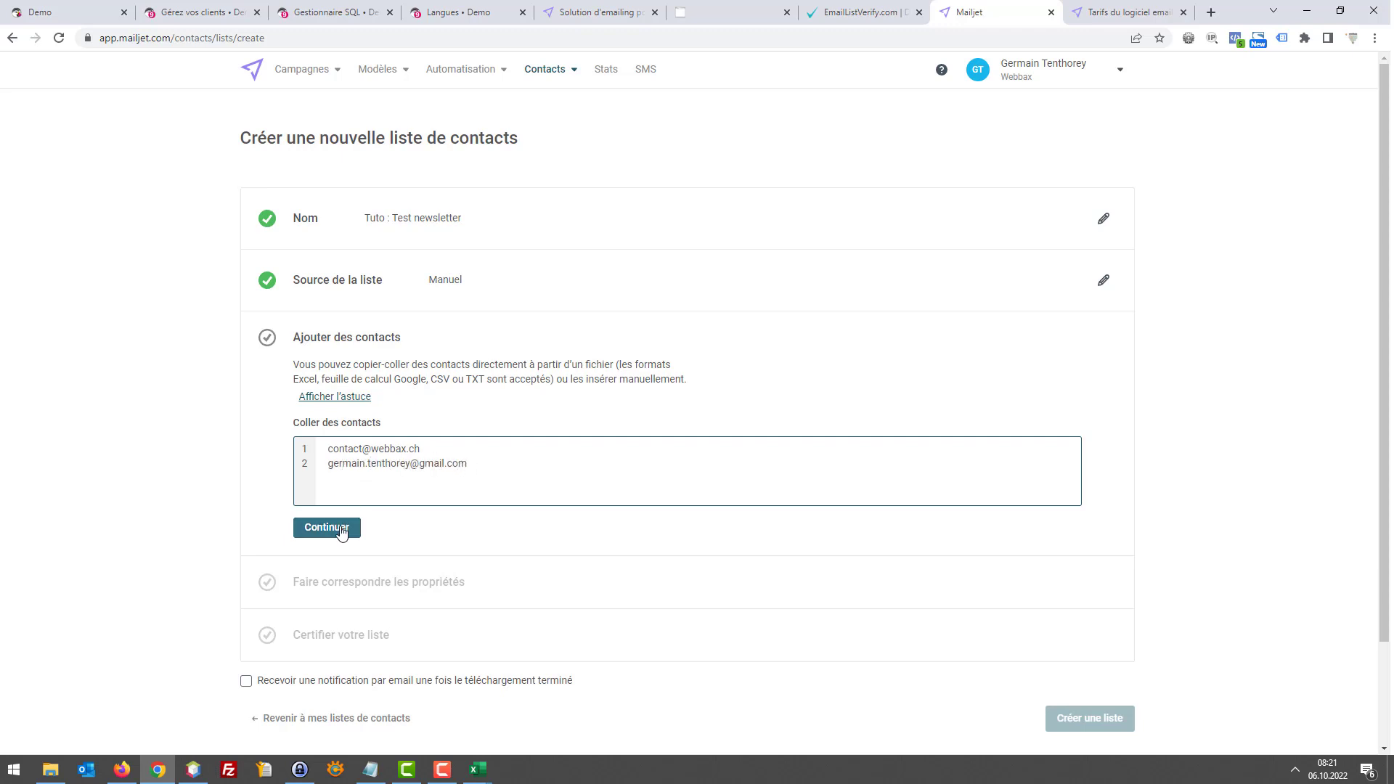
left_click(346, 528)
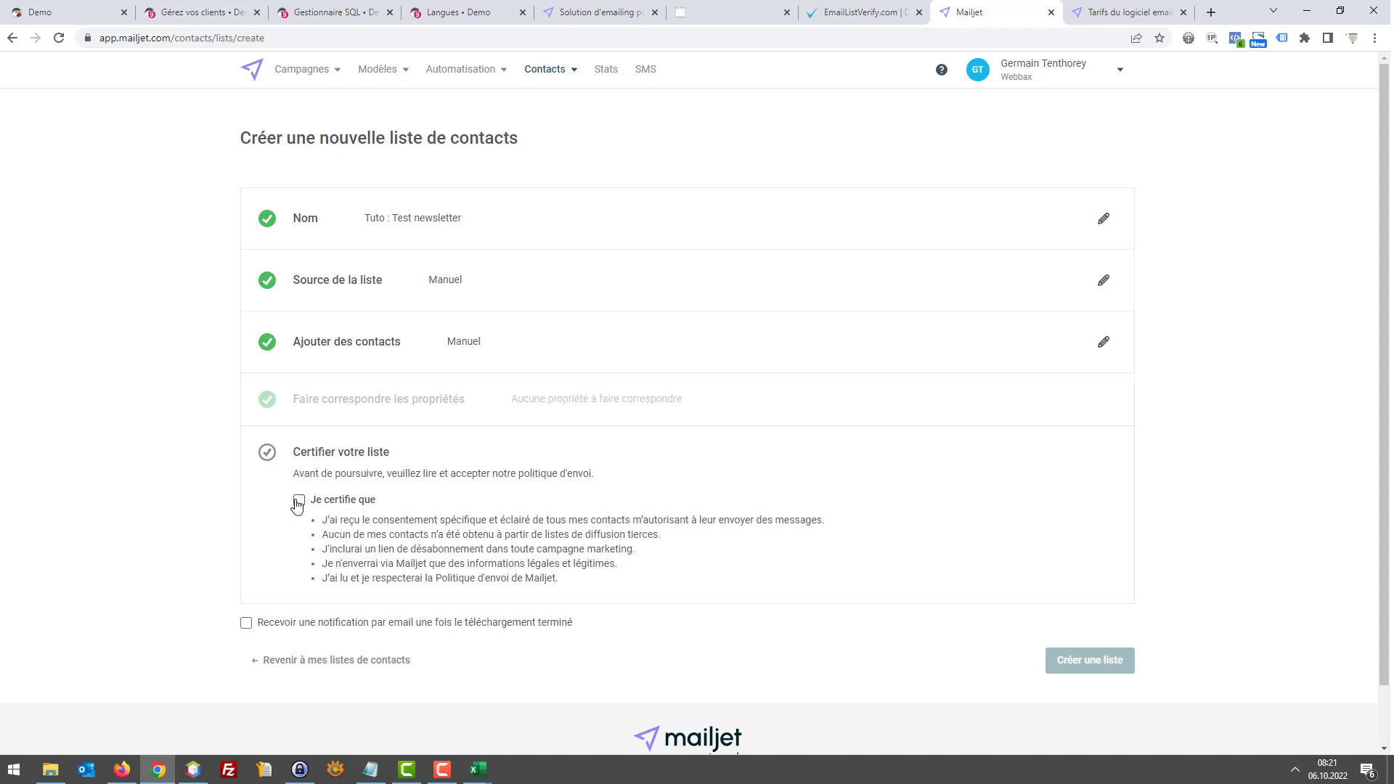
Certify the sending policy with the e-mail notification left off, and create the list
left_click(298, 500)
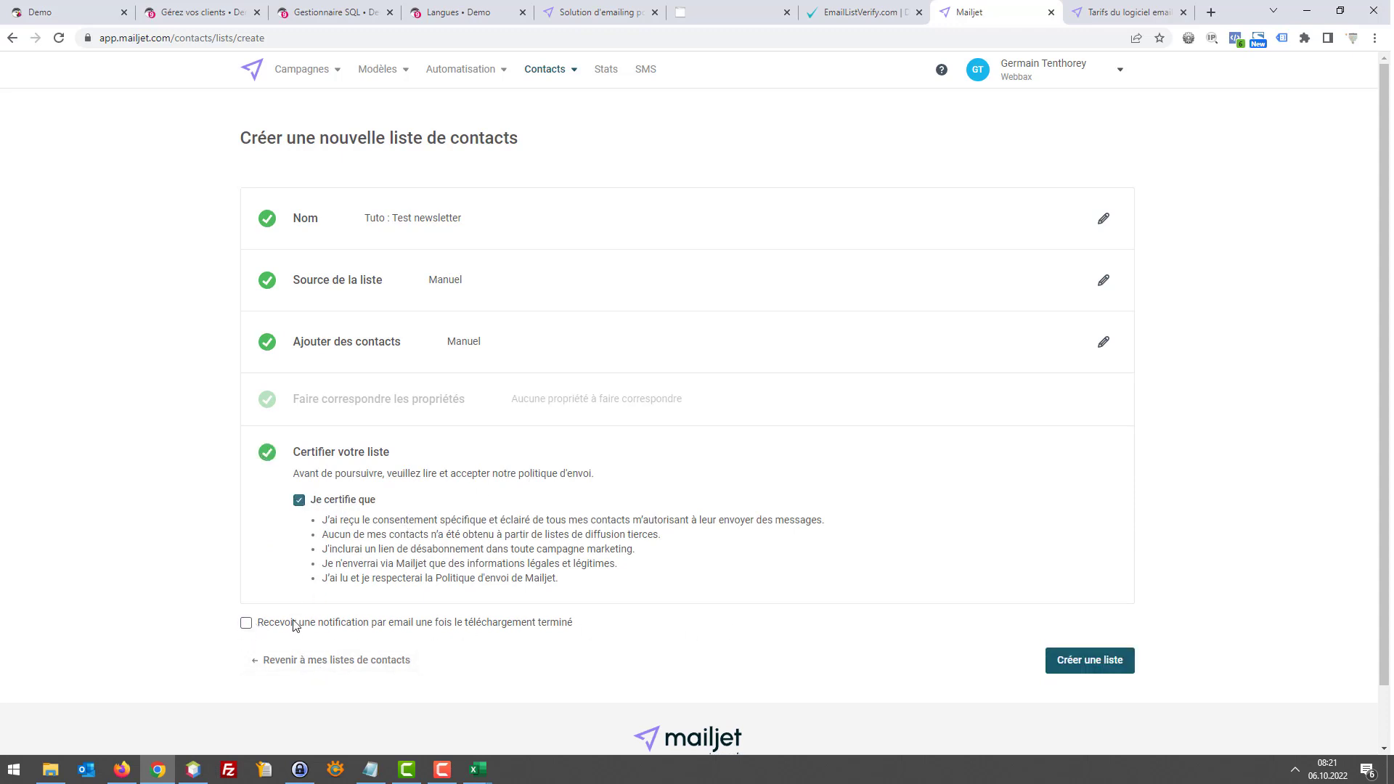
left_click(246, 624)
left_click(401, 625)
left_click(1077, 670)
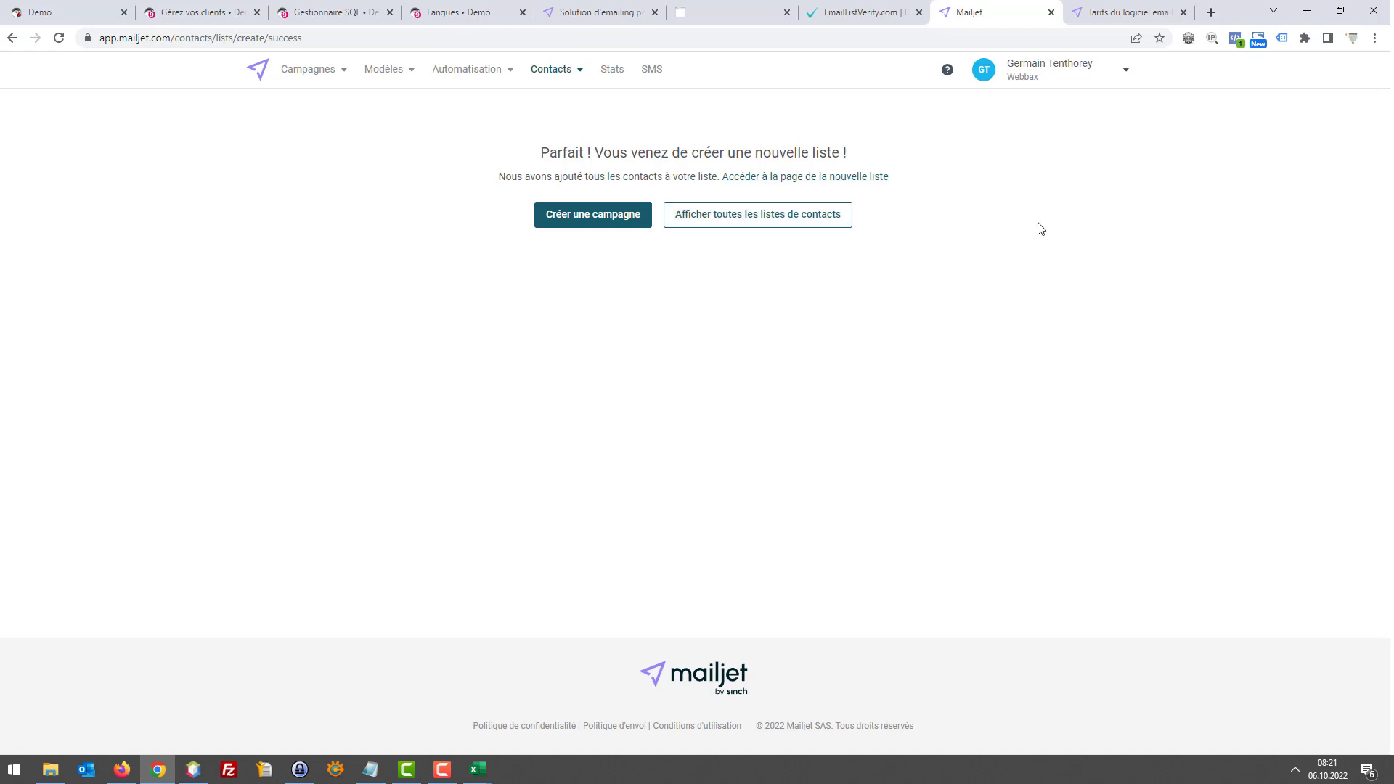
From Contacts > Listes de contacts, open the Tuto : Test newsletter list showing 2 subscribers
left_click(546, 69)
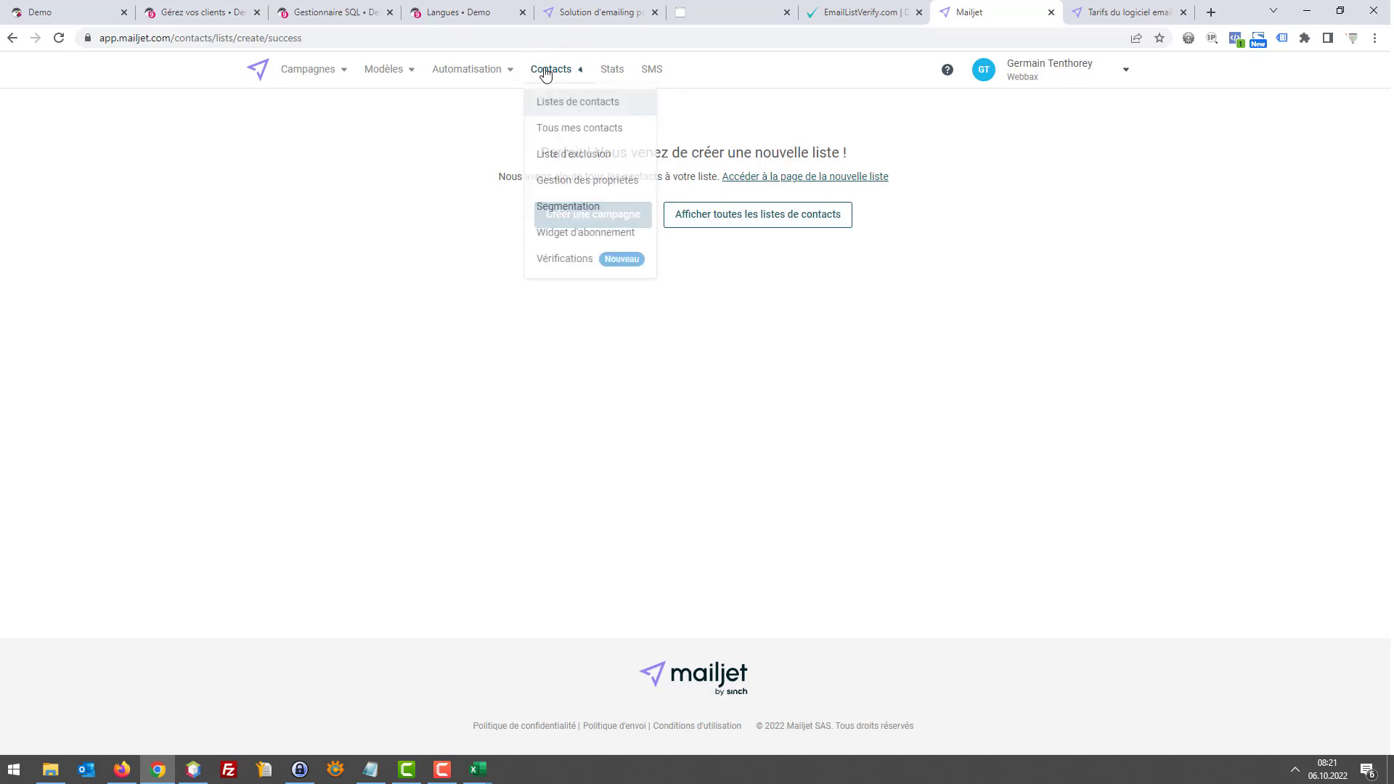
left_click(561, 105)
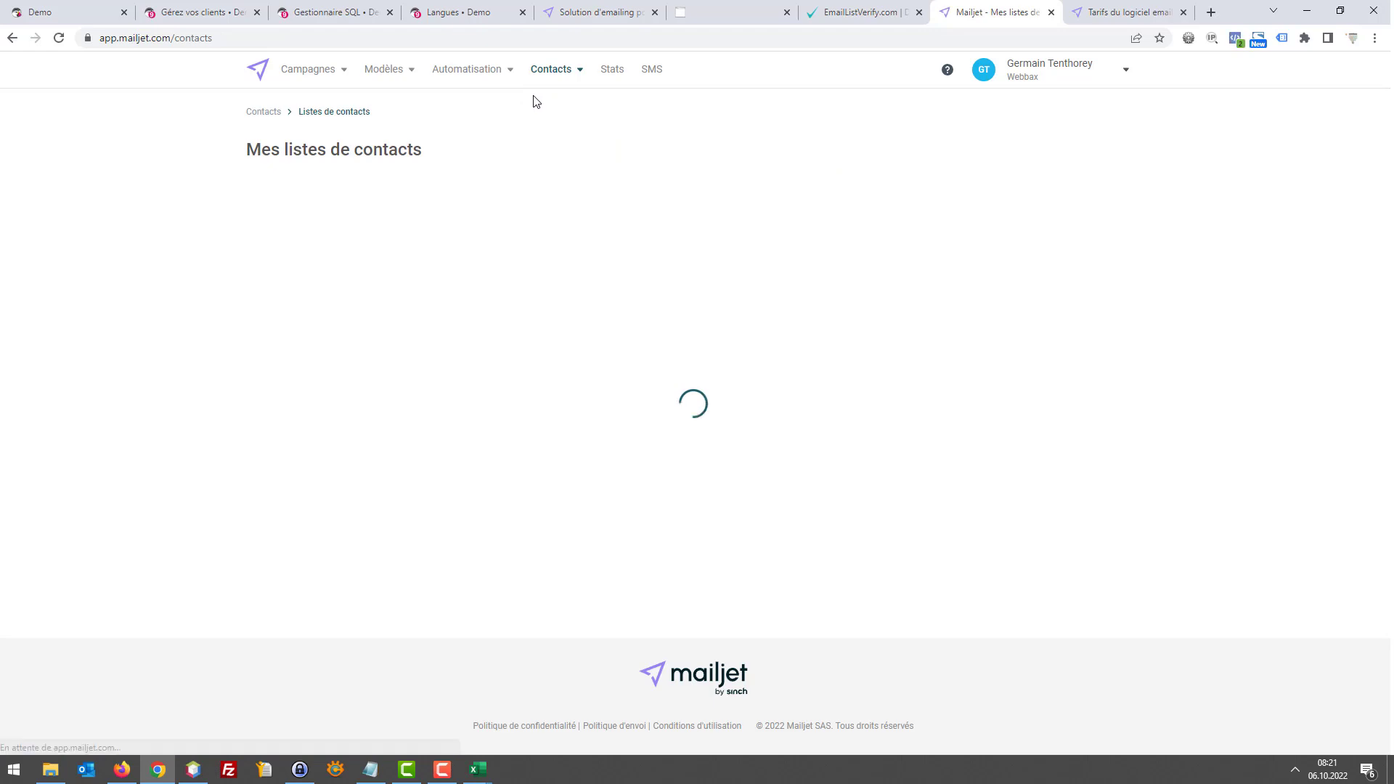
scroll(432, 218, "down", 5)
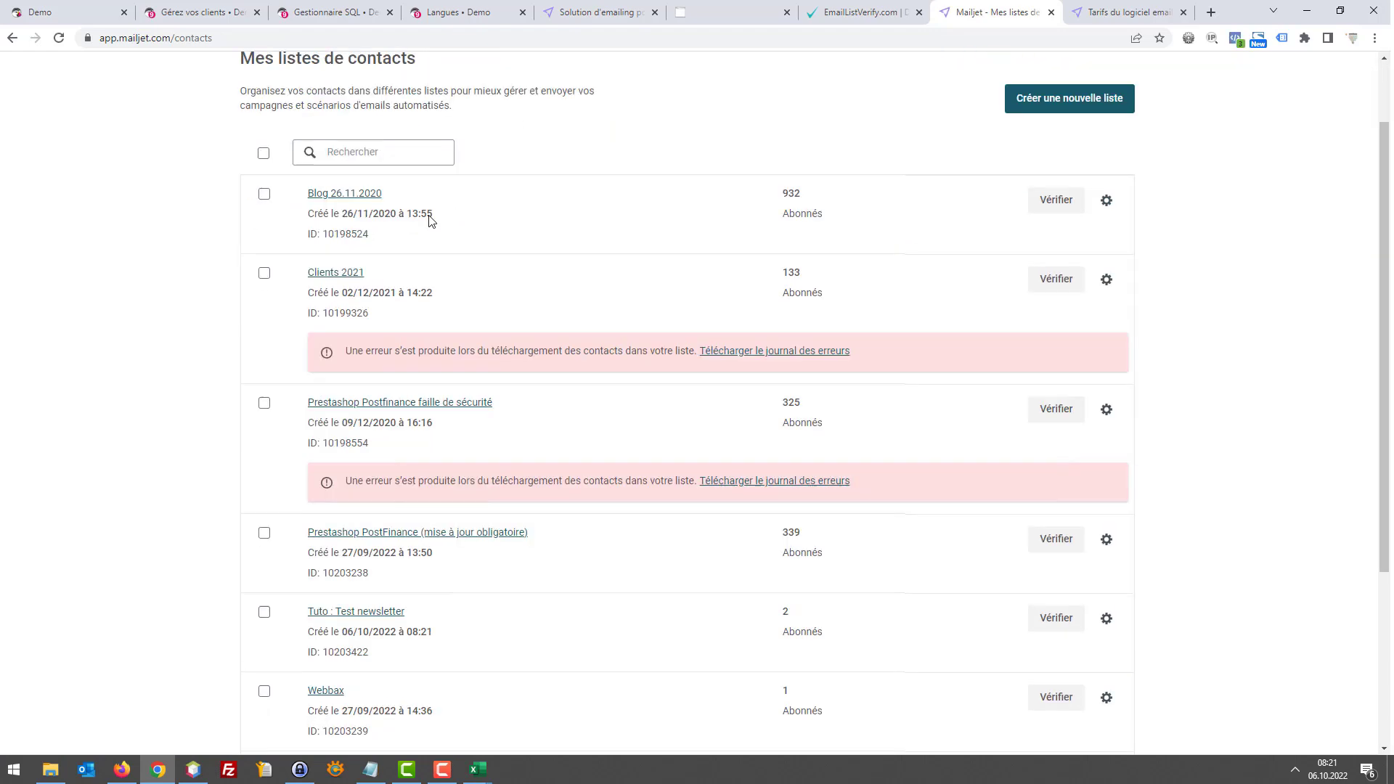
scroll(341, 320, "up", 5)
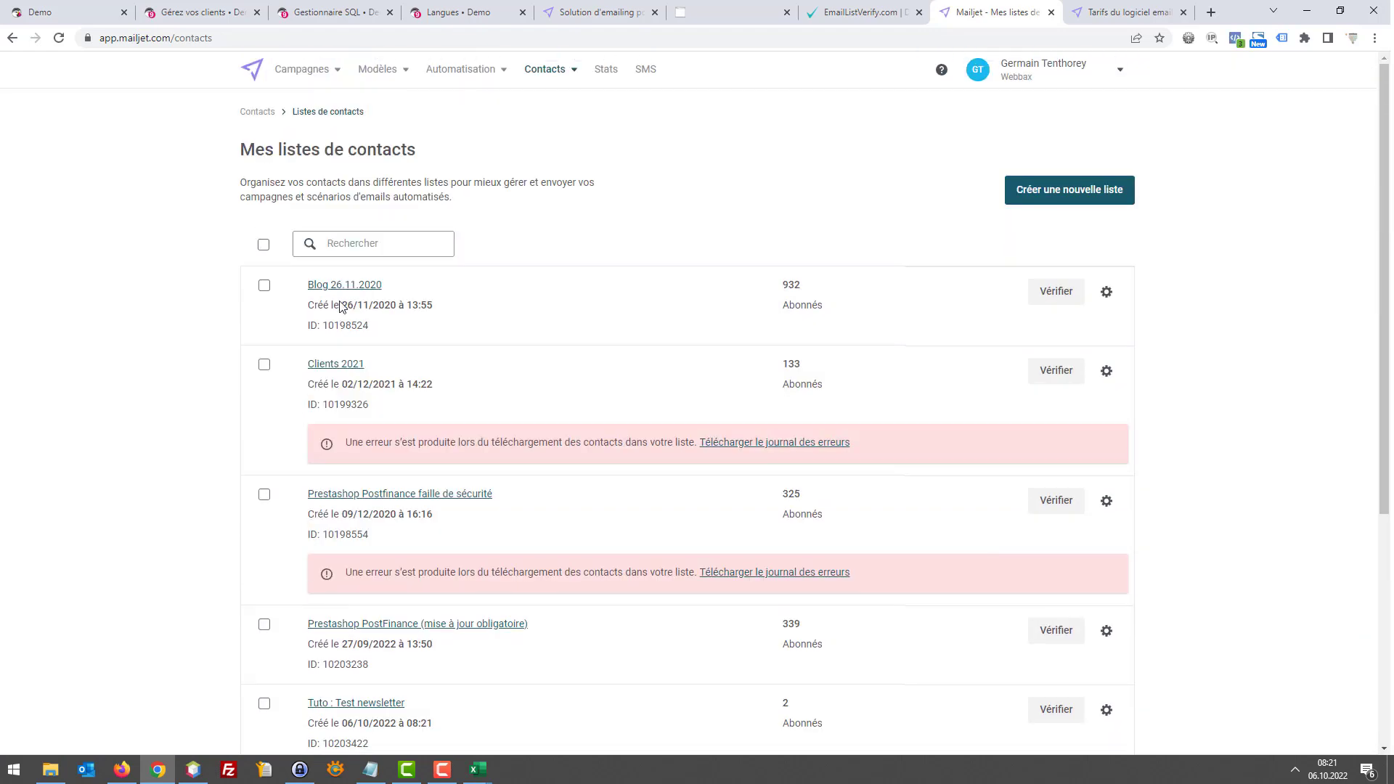
scroll(370, 508, "down", 2)
left_click(373, 558)
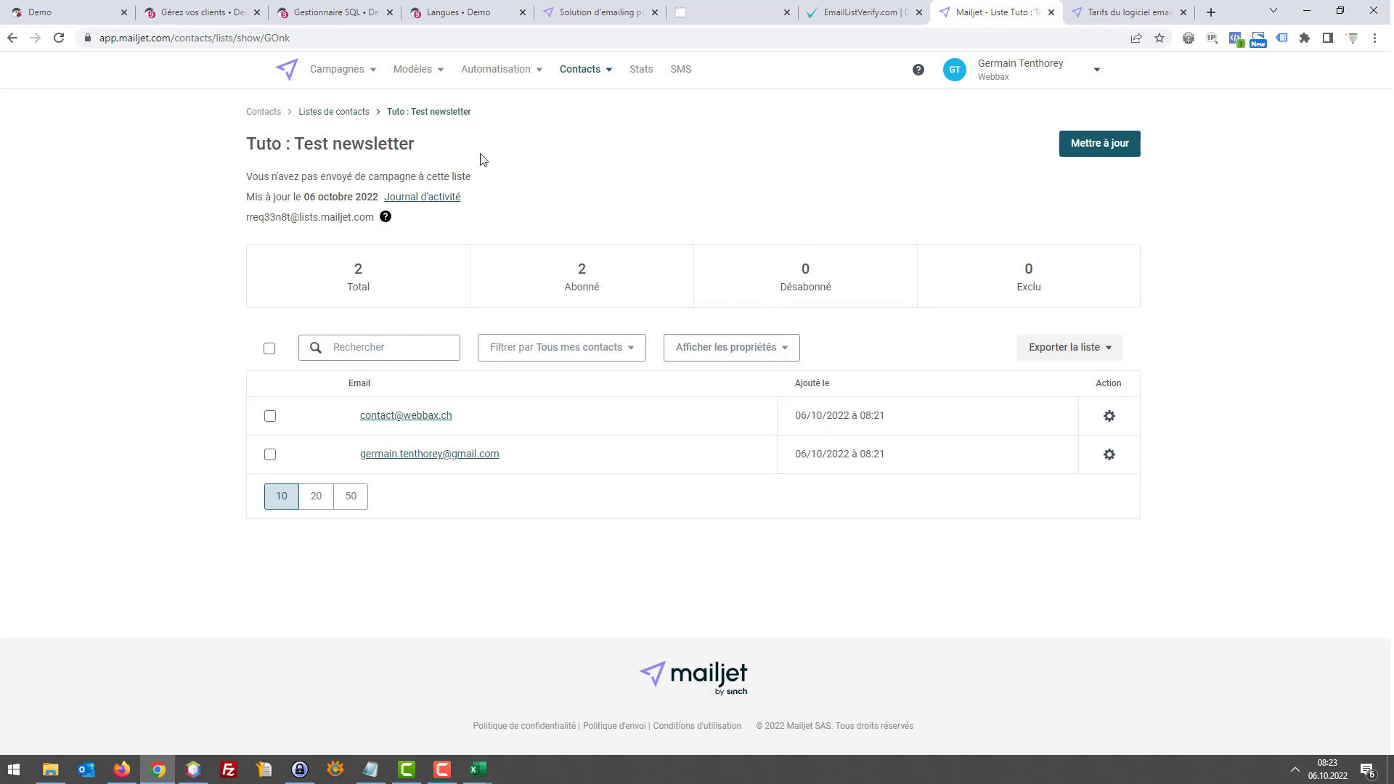
Open Mes Modèles Marketing, dismiss the translation offer, and look at the transactional templates
left_click(422, 77)
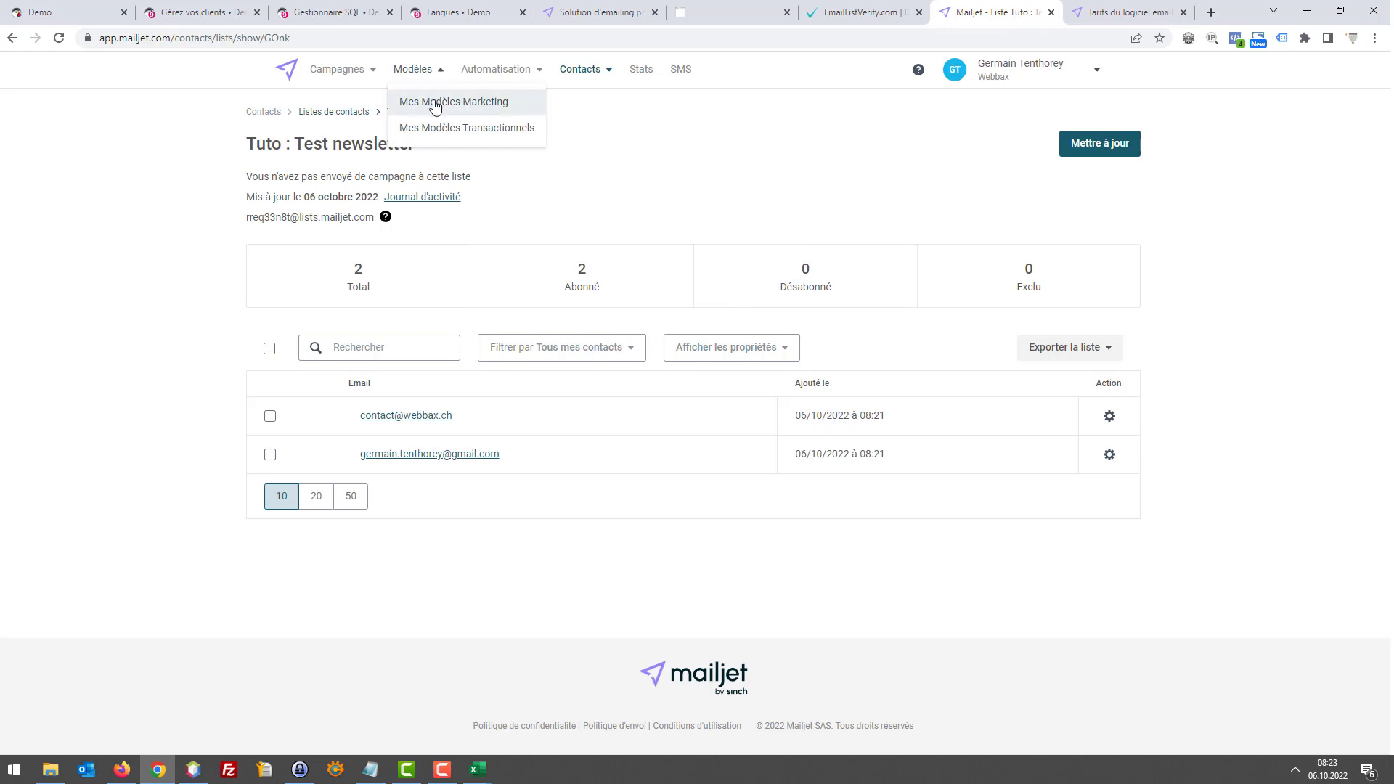
left_click(433, 101)
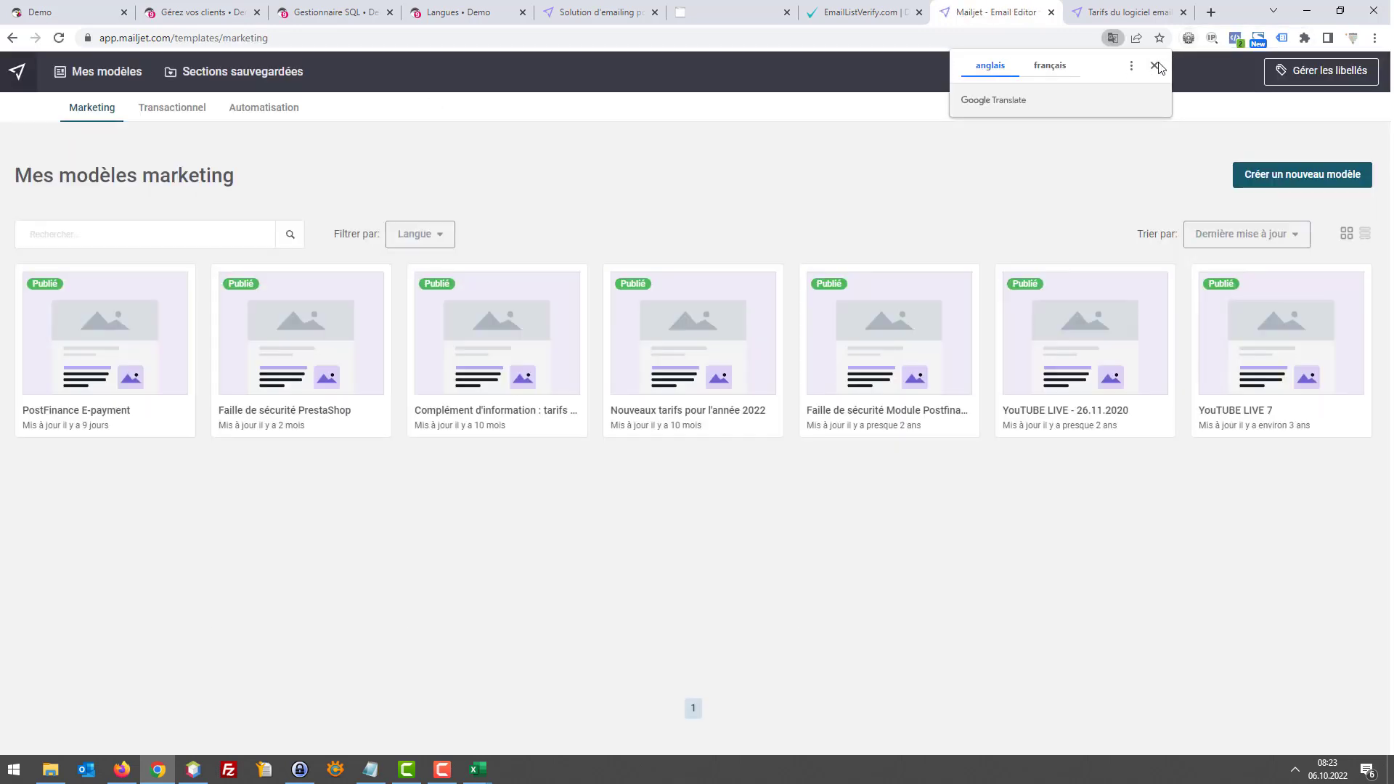
left_click(1154, 65)
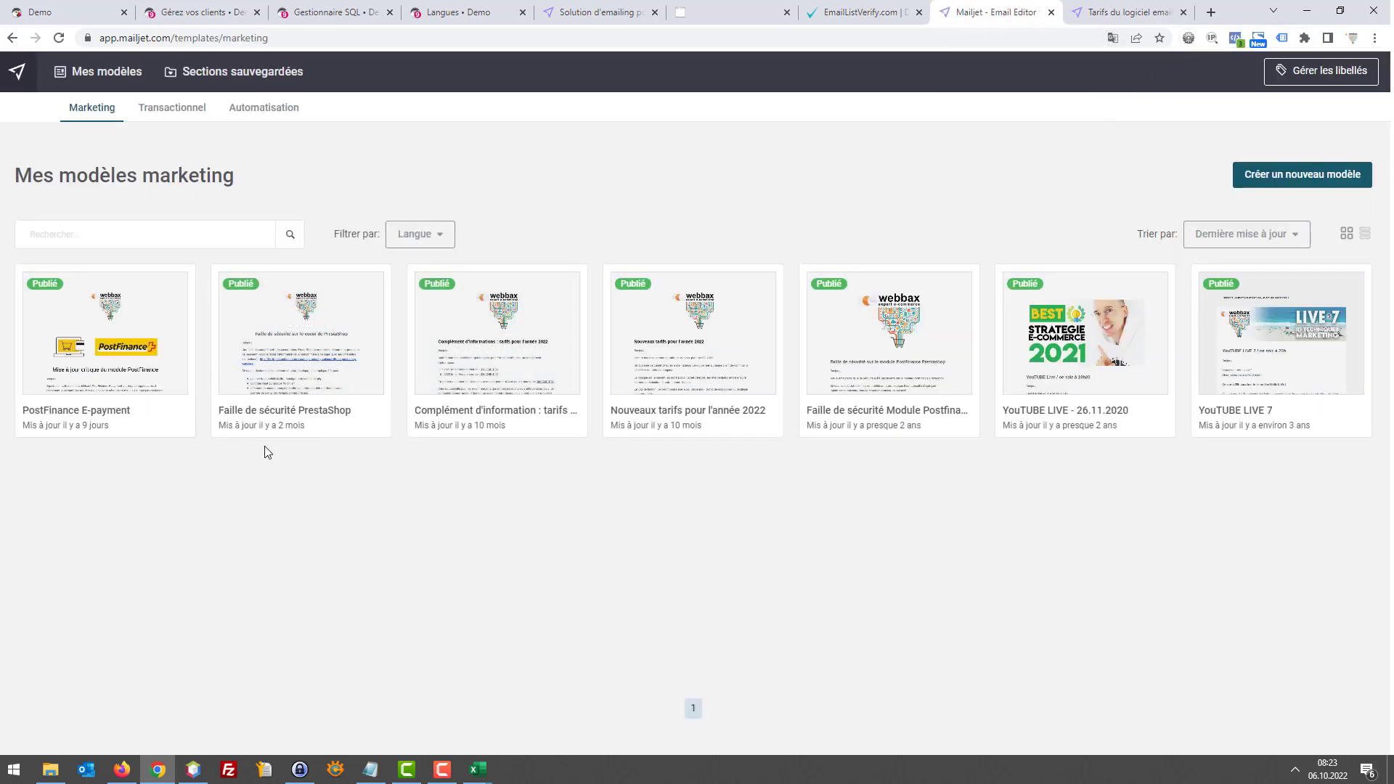
mouse_move(184, 267)
left_click(145, 112)
left_click(119, 74)
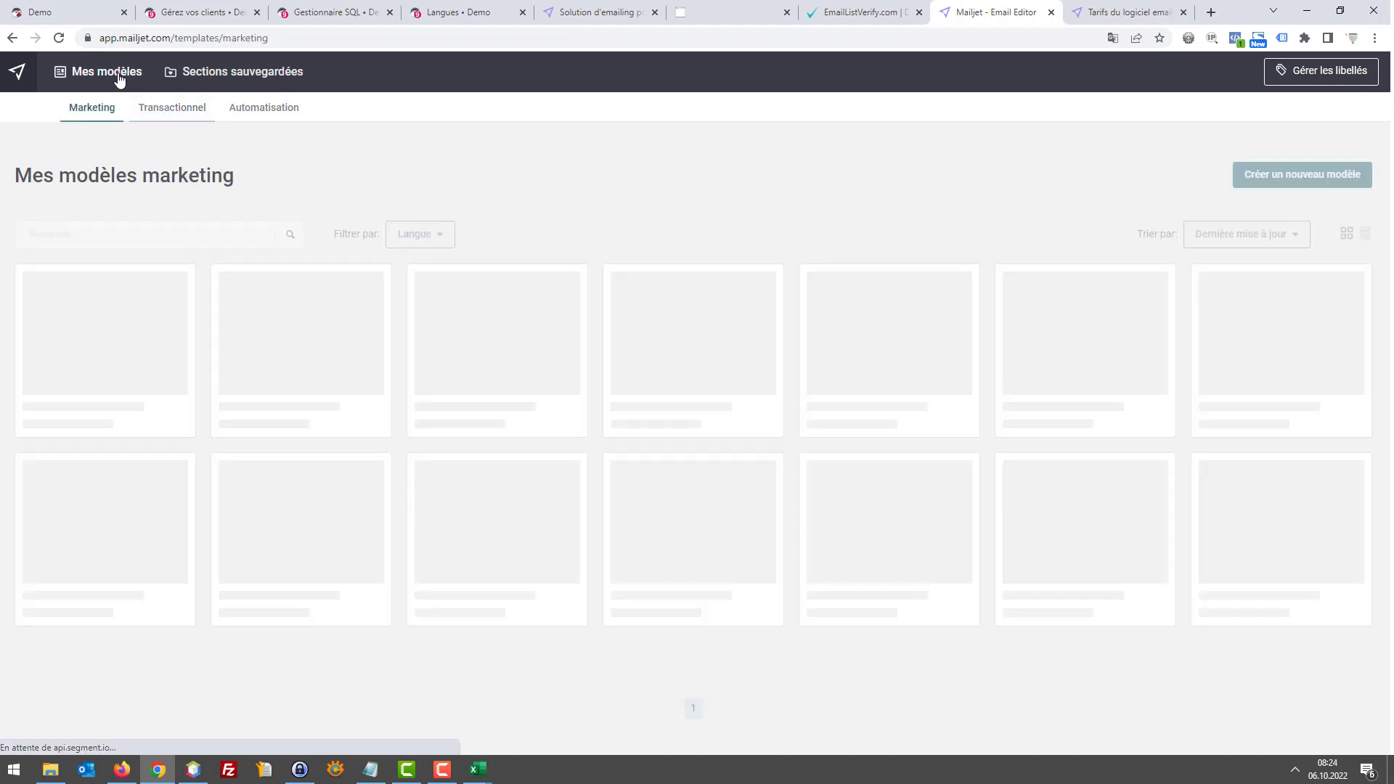
left_click(175, 108)
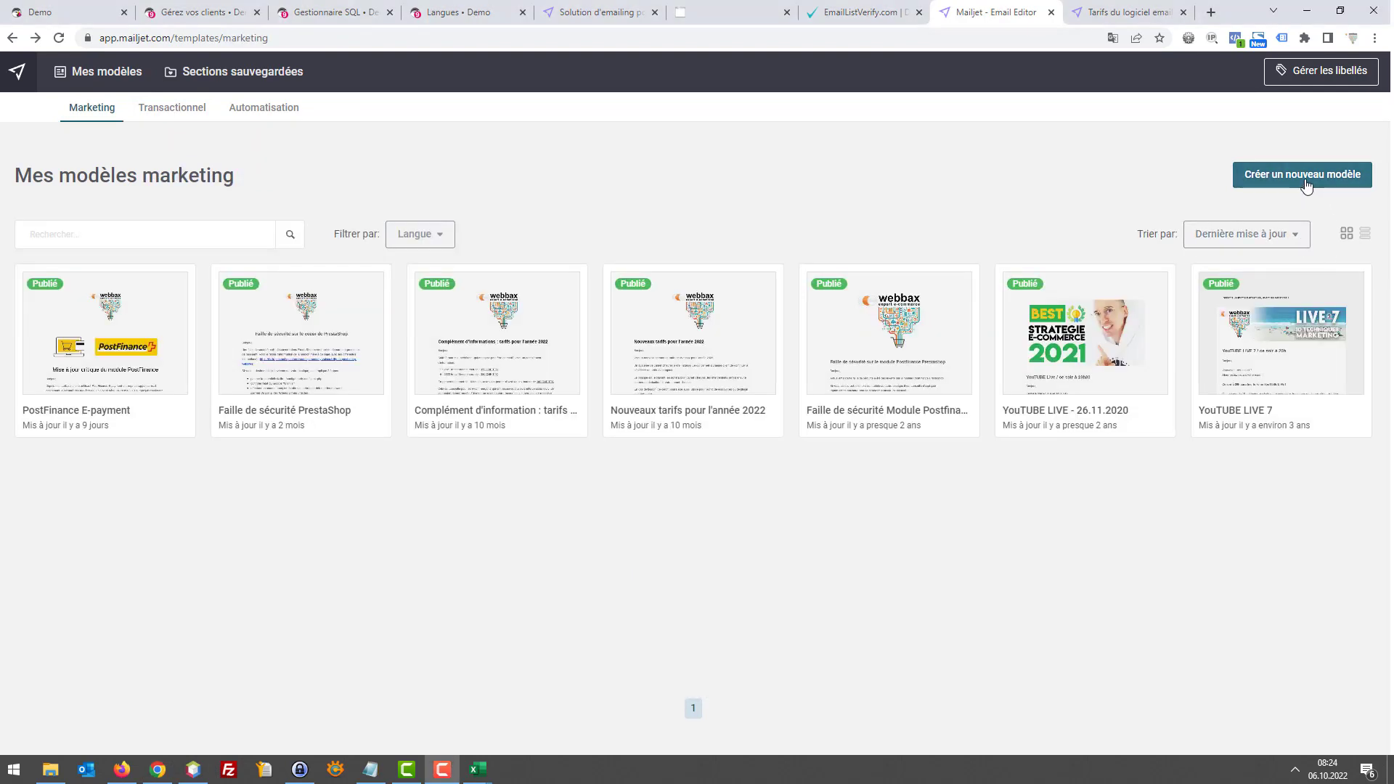
Create a new template from the gallery's 1 Column design named 'Newsletter octobre'
left_click(1290, 178)
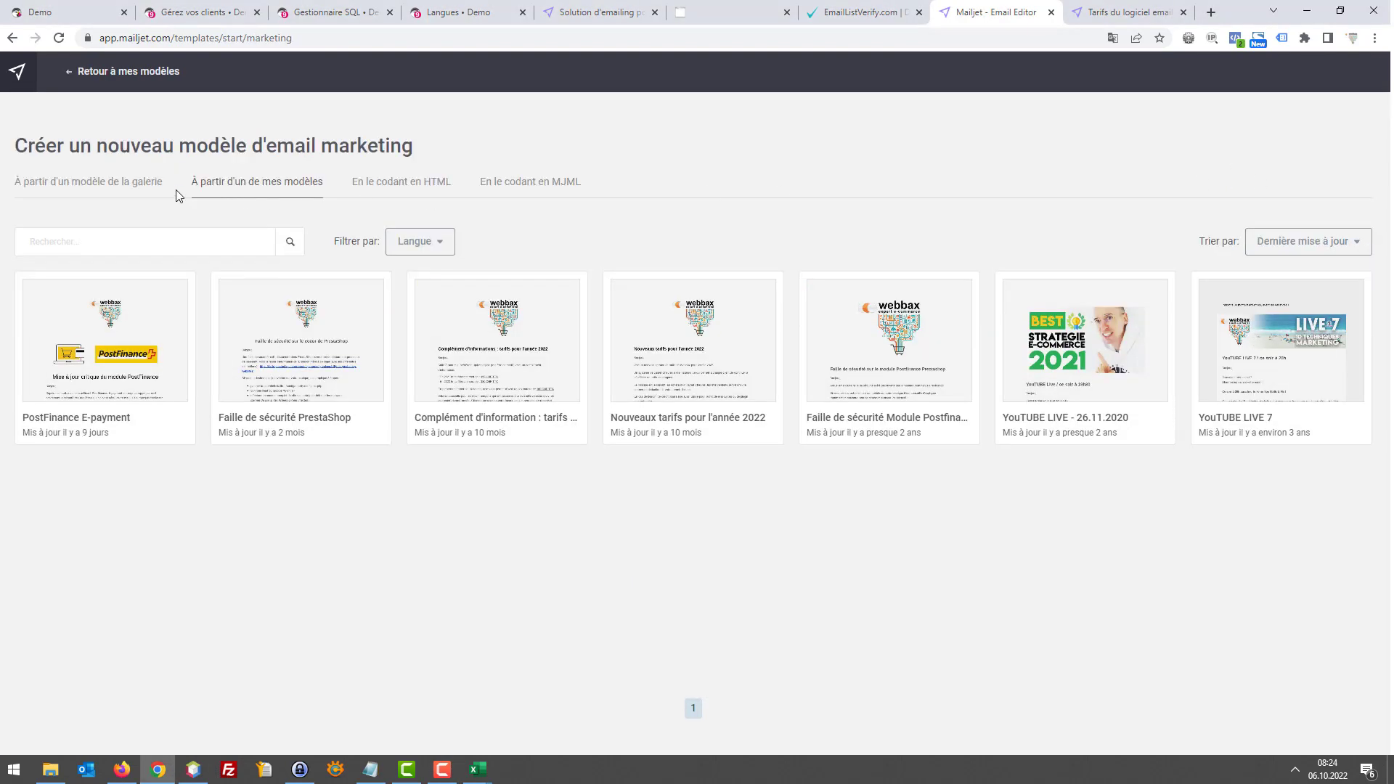
left_click(114, 191)
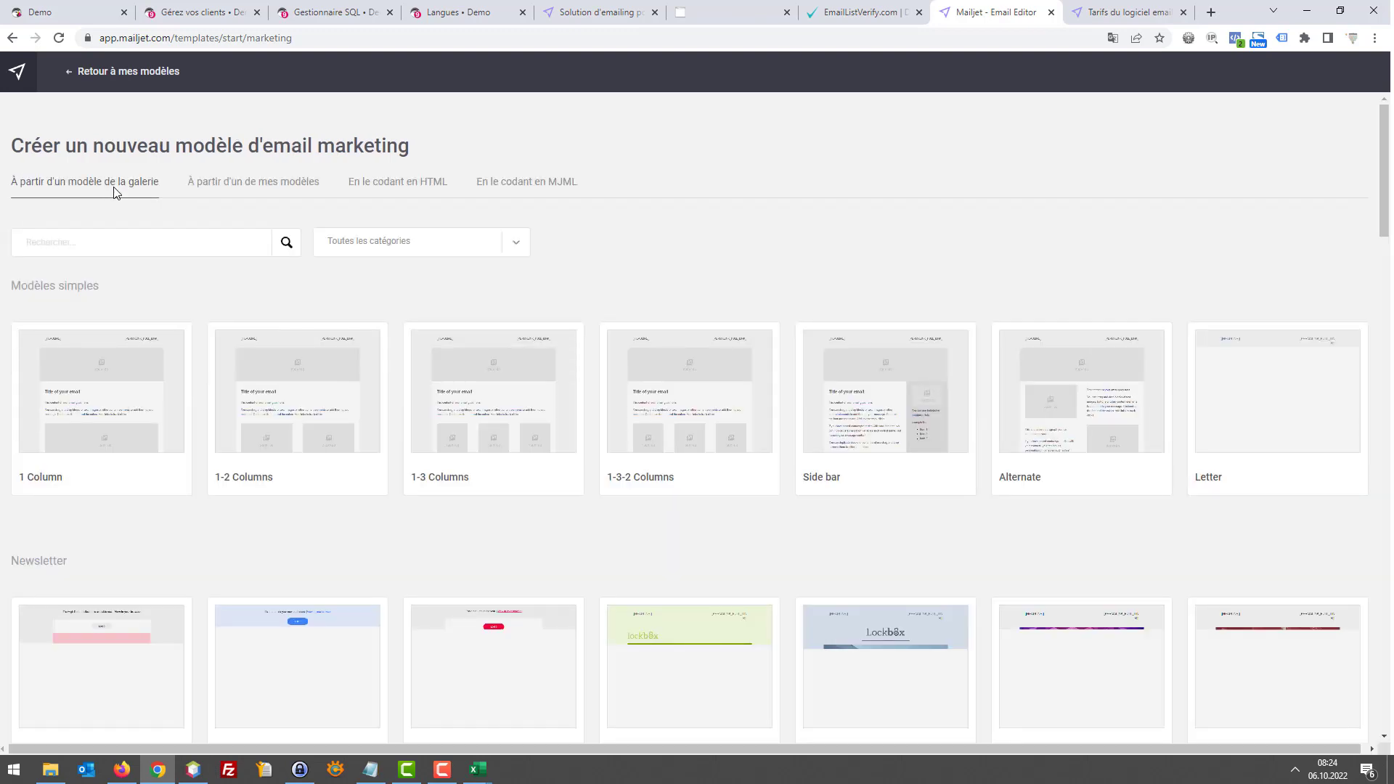
mouse_move(147, 368)
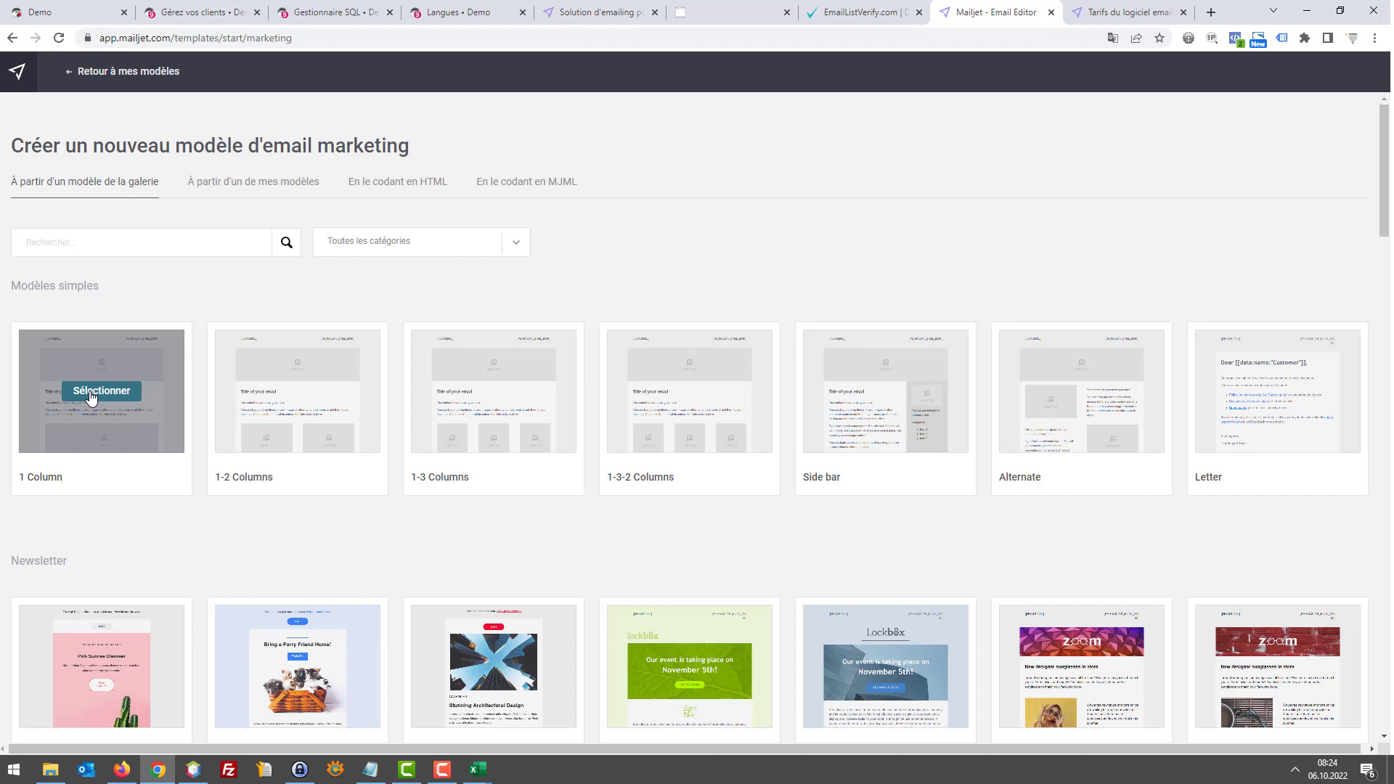
left_click(91, 396)
left_click(1213, 688)
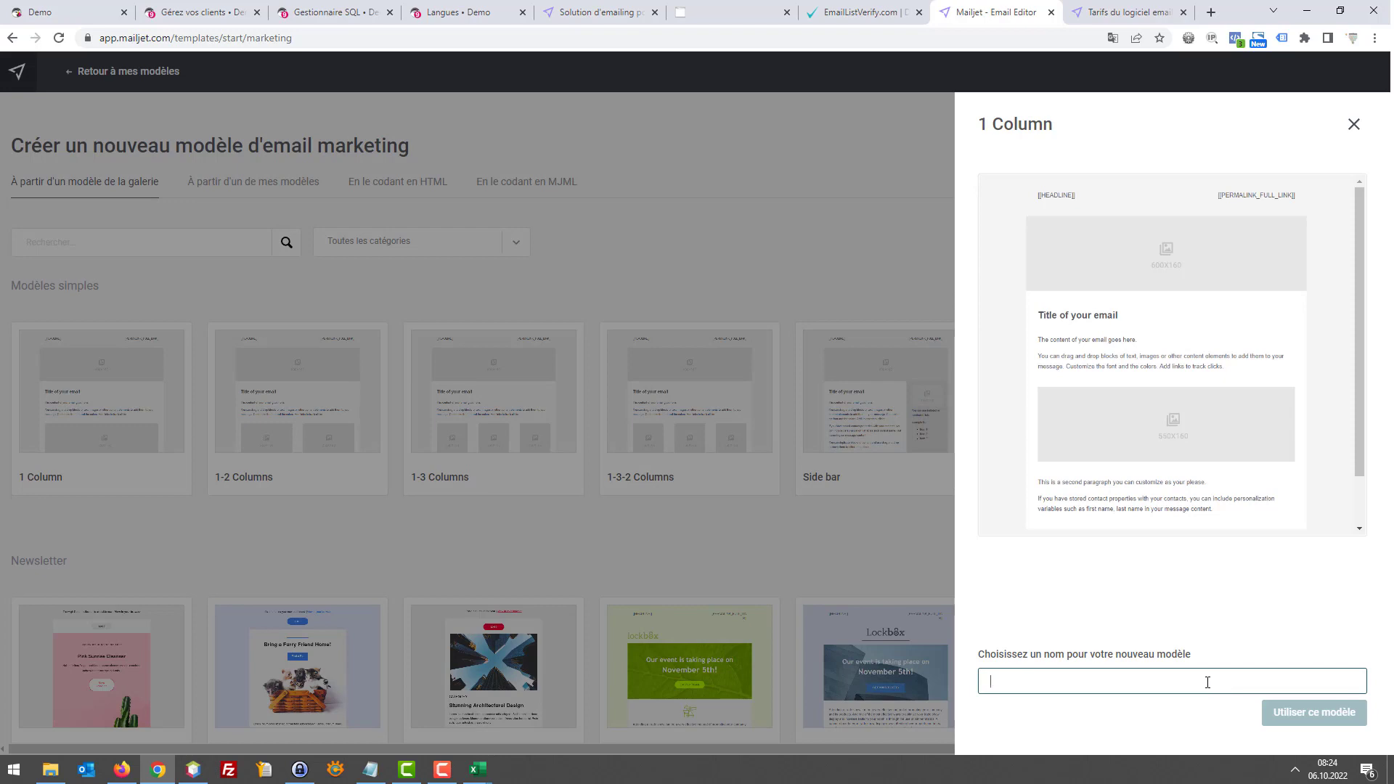
type("New")
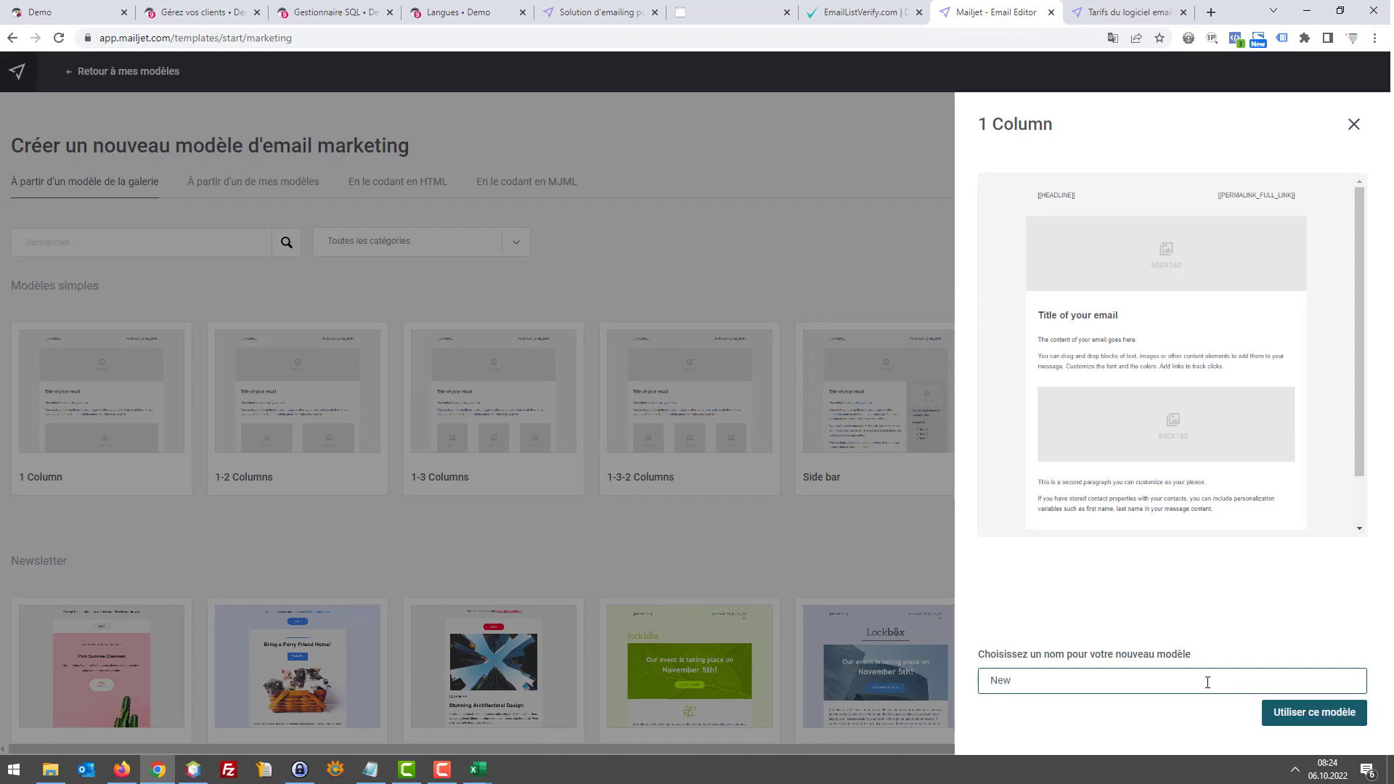
type("sletter octobre")
left_click(1282, 715)
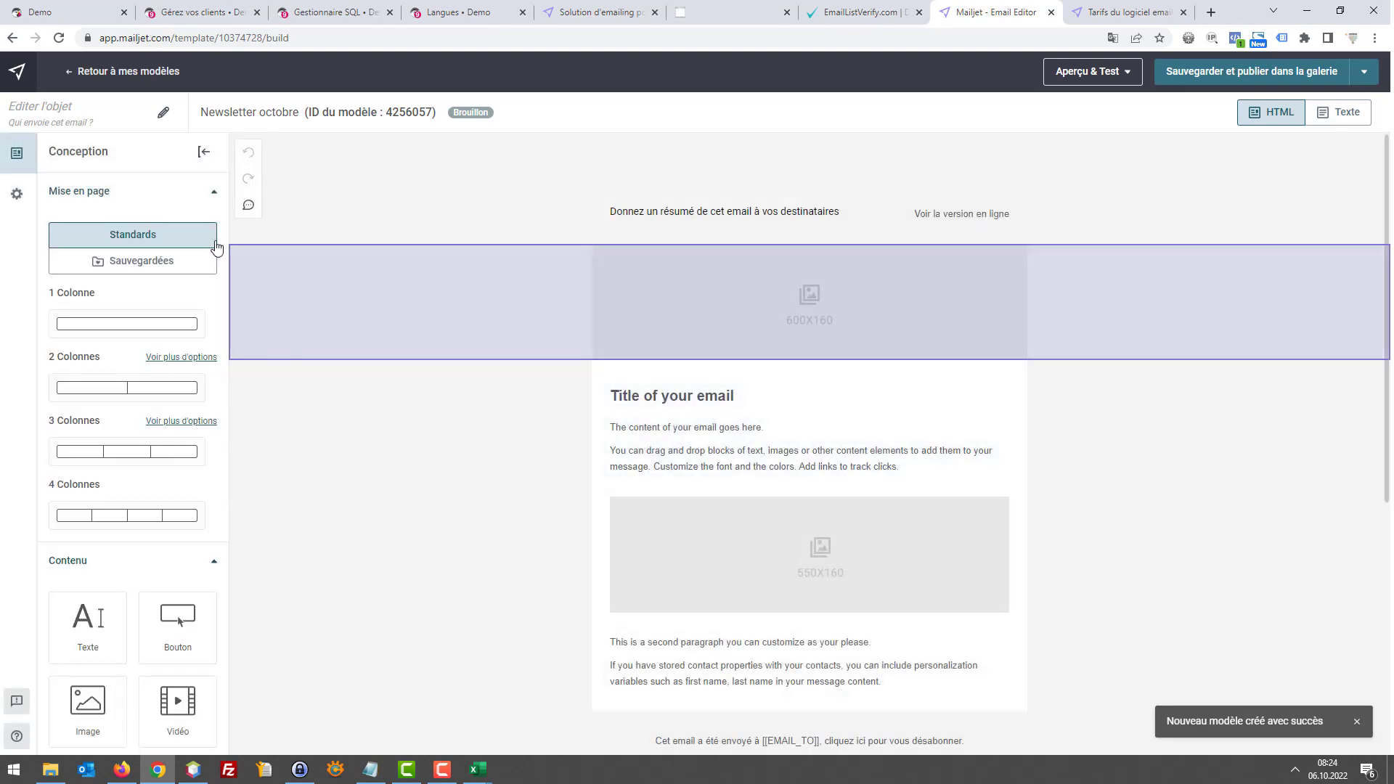
Set the newsletter subject to 'Le bon moment pour bâcher sa terrasse'
left_click(66, 115)
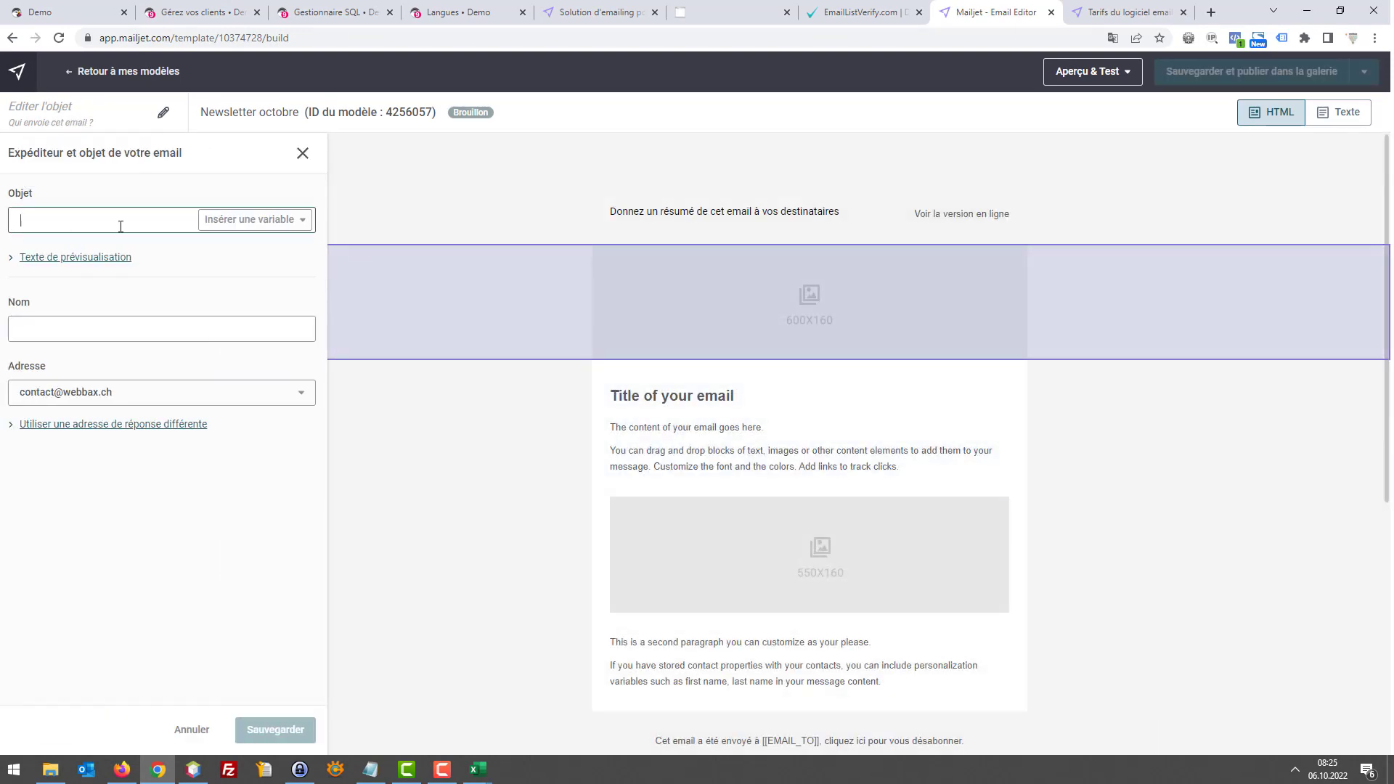
type("B")
key("BackSpace")
type("B")
key("BackSpace")
type("Le bon m")
type("omen")
type("t pour")
type(" bâcher sa ")
type("terrasse")
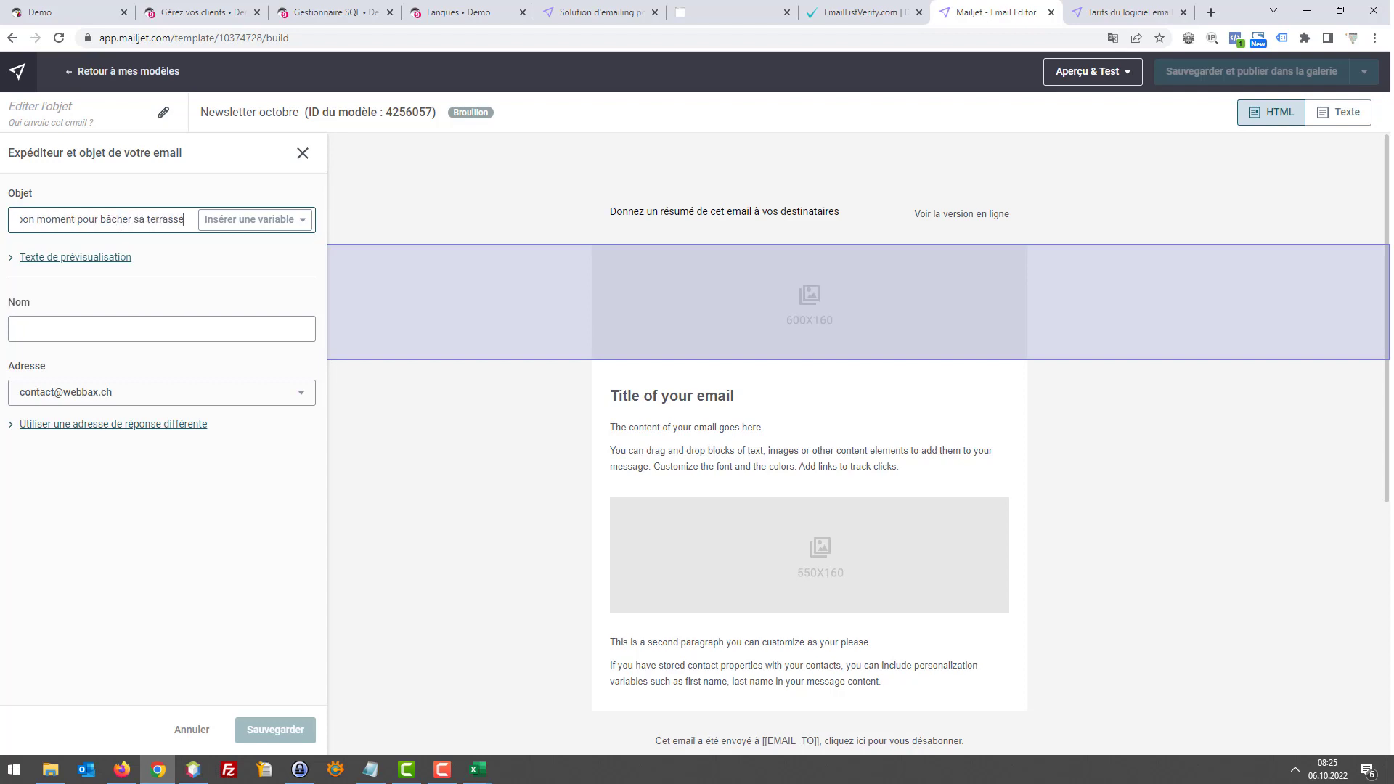
Enter Mabache.com as sender name, save the settings, and select the 600x160 header image
left_click(129, 321)
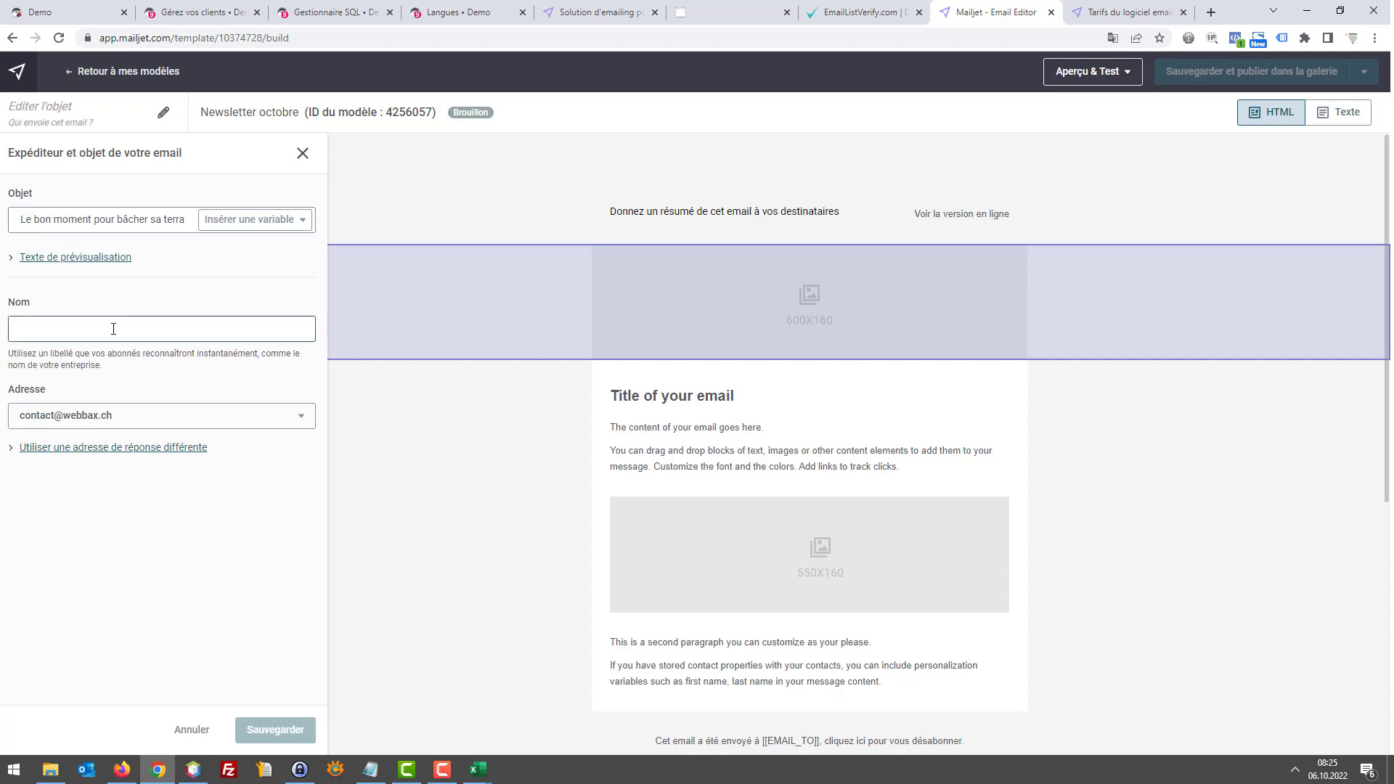
type("Mach")
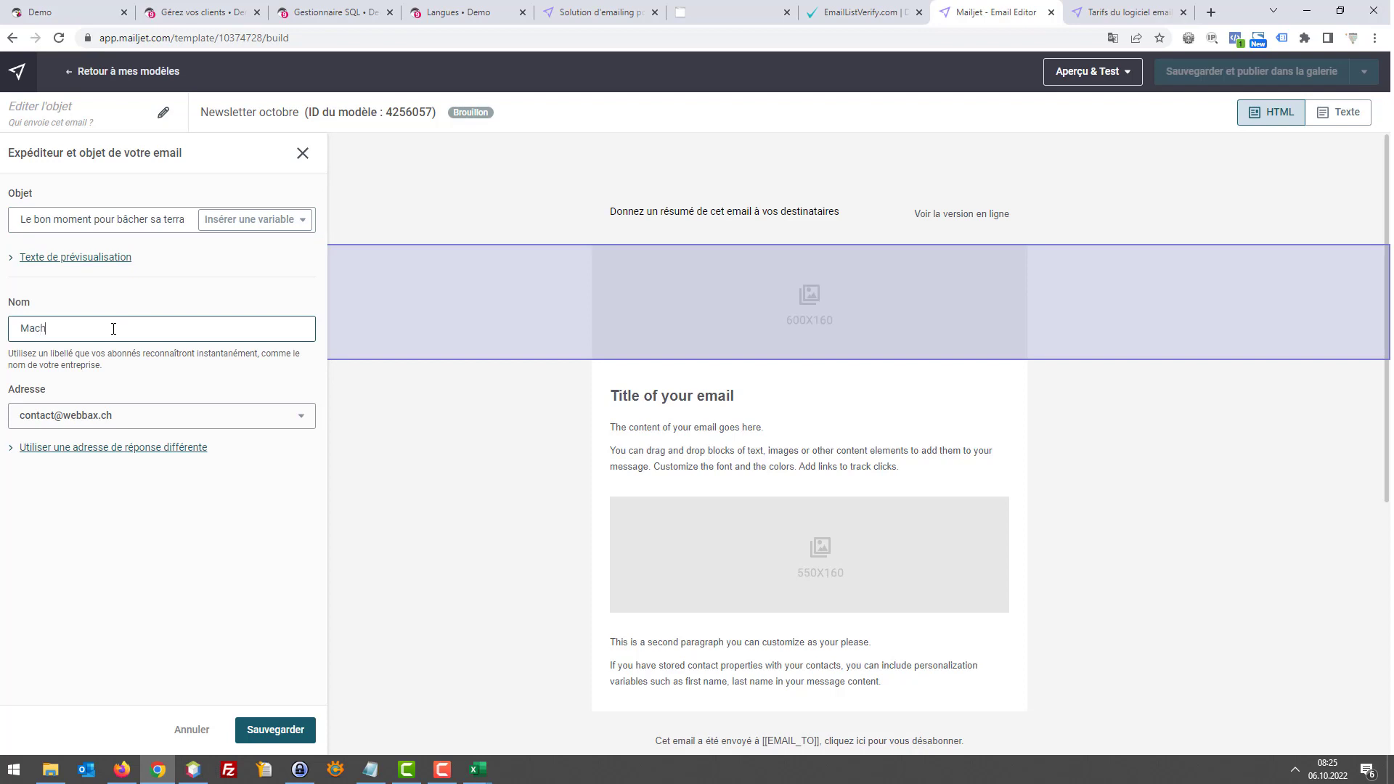
key("BackSpace")
key("BackSpace")
type("bache.com")
left_click(267, 737)
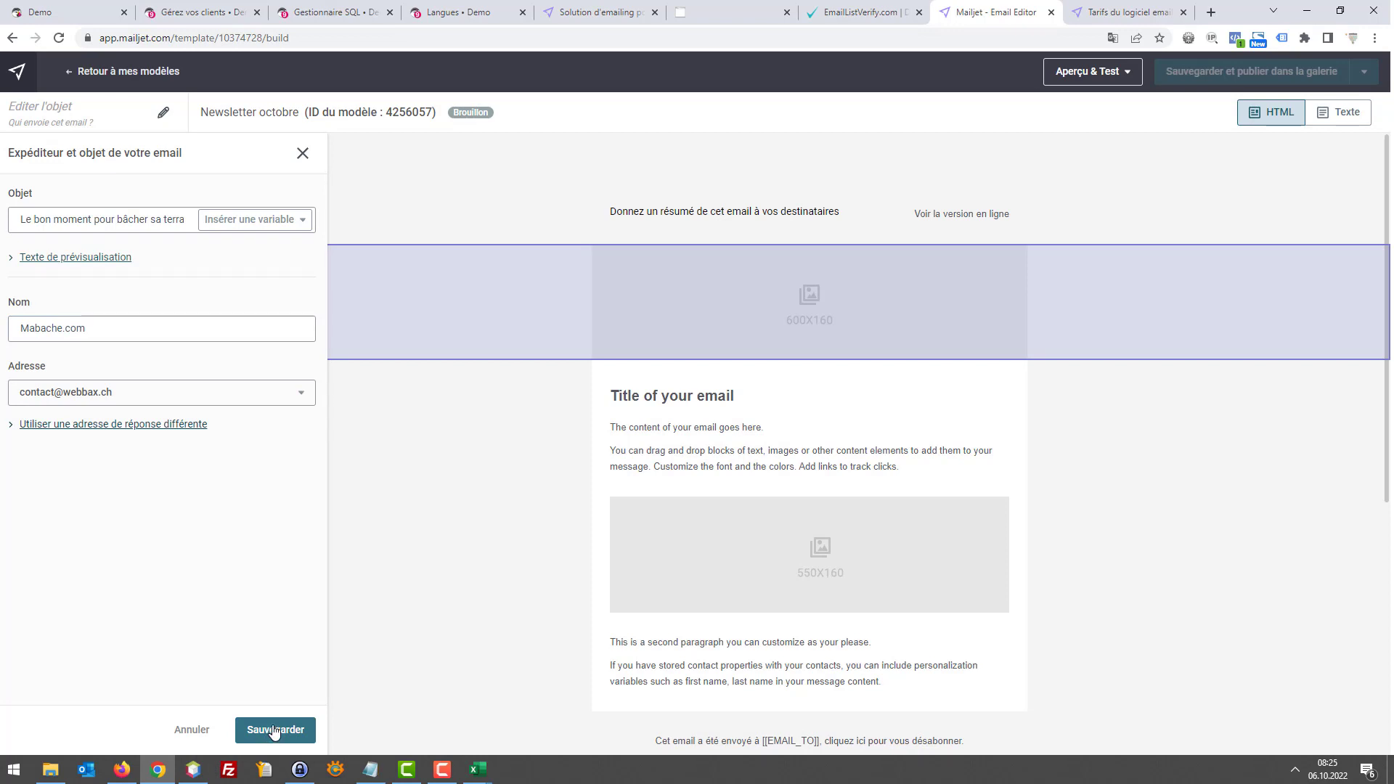
left_click(275, 730)
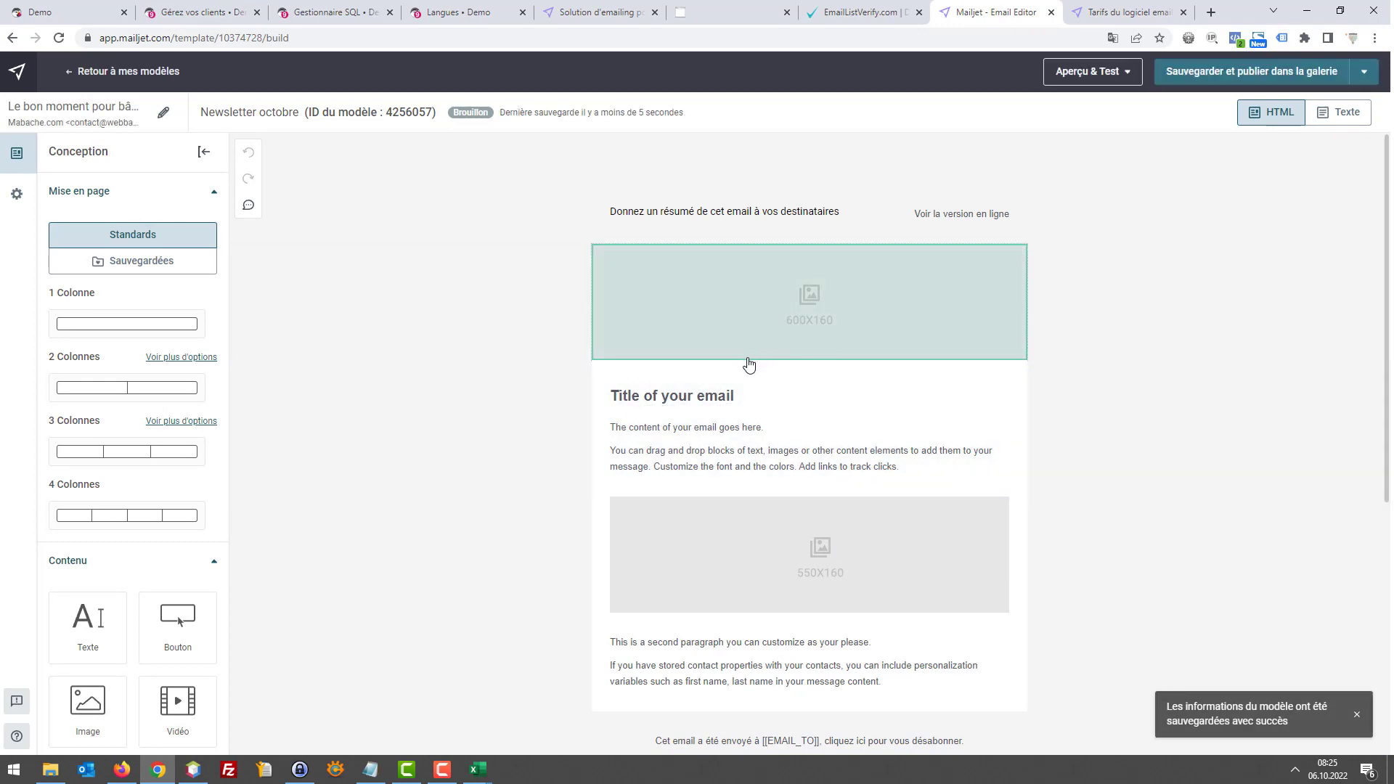
left_click(755, 354)
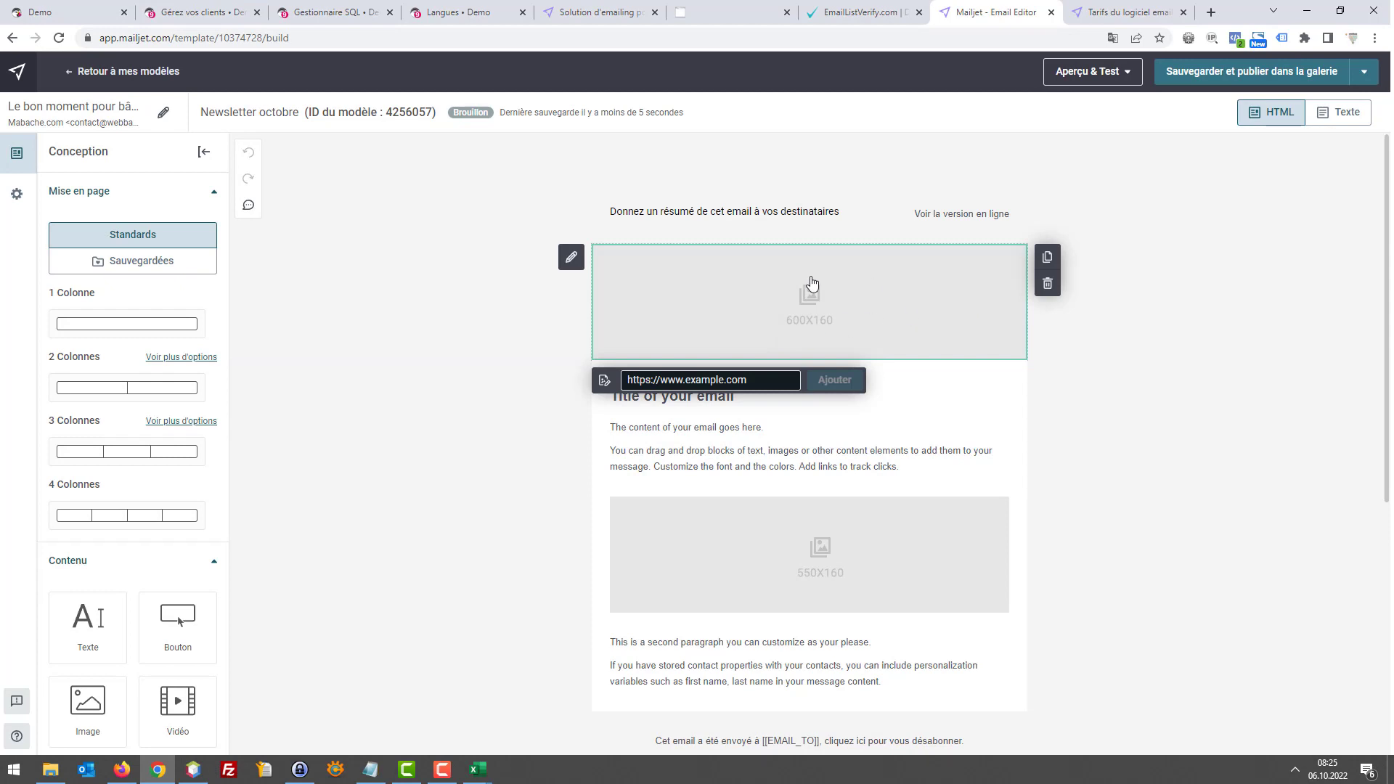
Open the image chooser for the 600x160 header image, then switch to Firefox
left_click(571, 259)
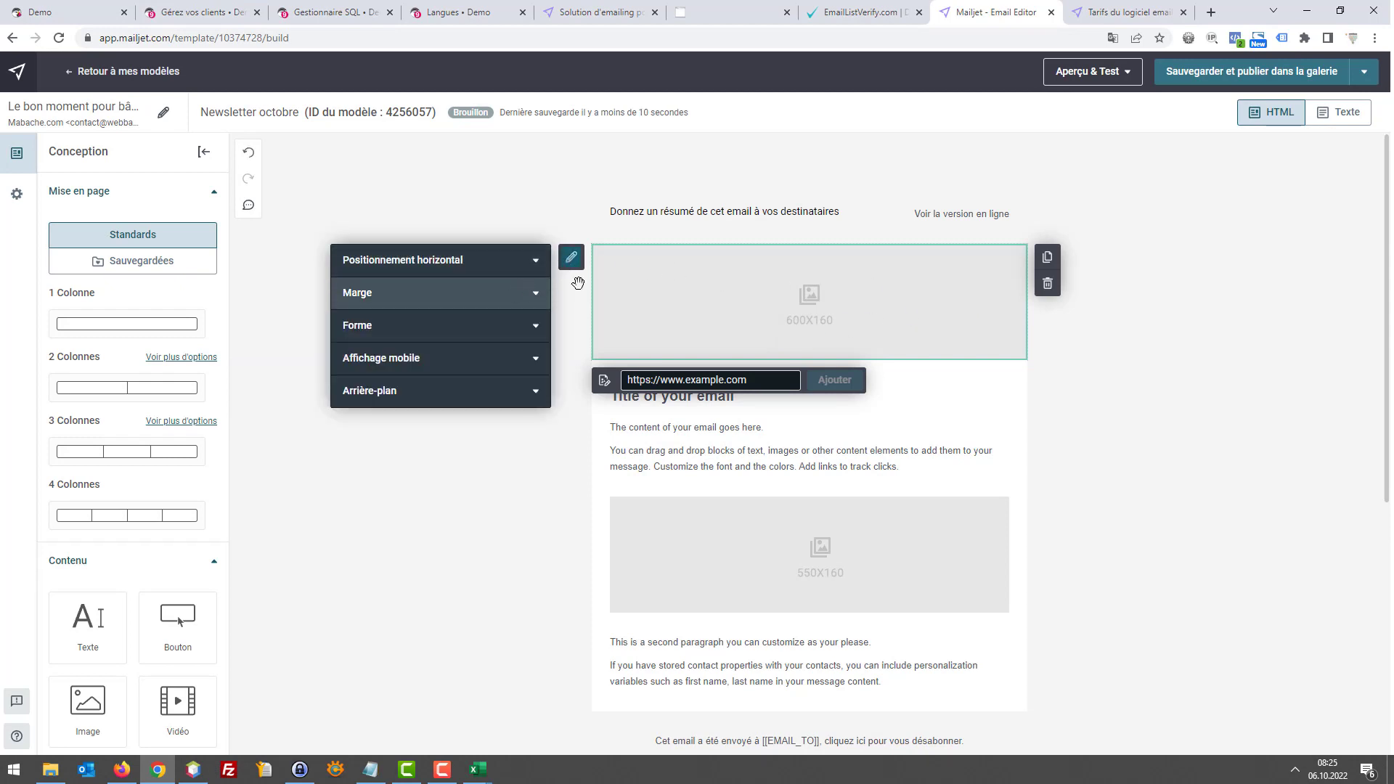
left_click(752, 331)
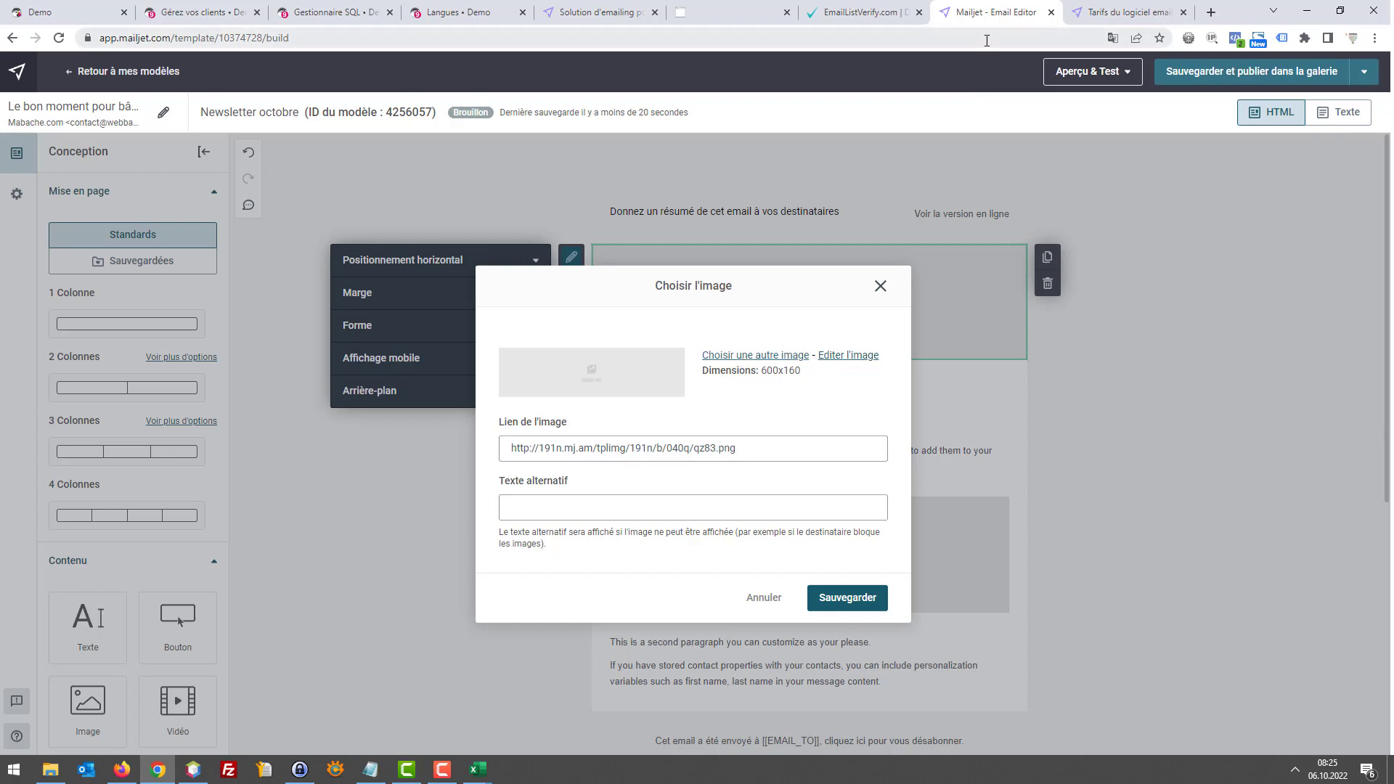
key("alt+Tab")
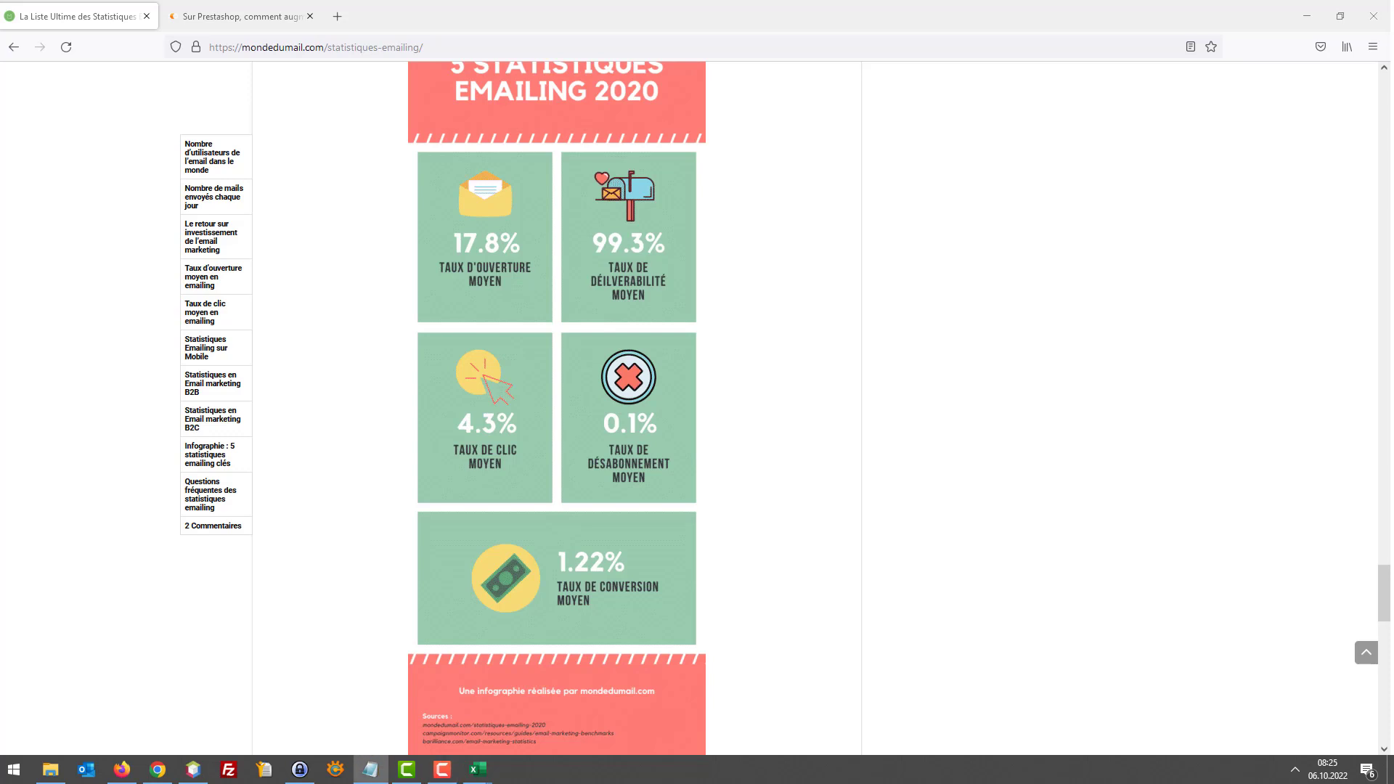
Load unsplash.com in the first Firefox tab and pixabay.com in the second tab
left_click(277, 53)
type("unsplash.com")
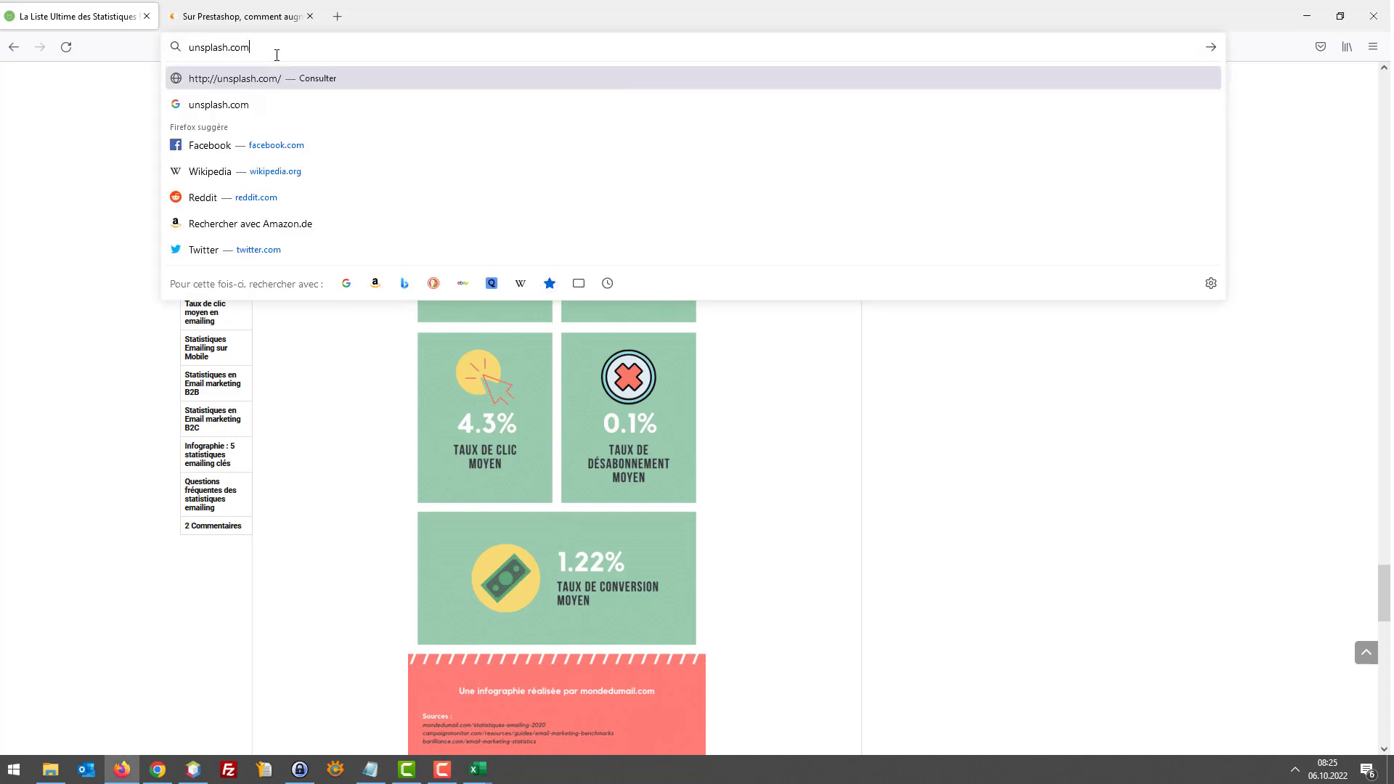
key("Return")
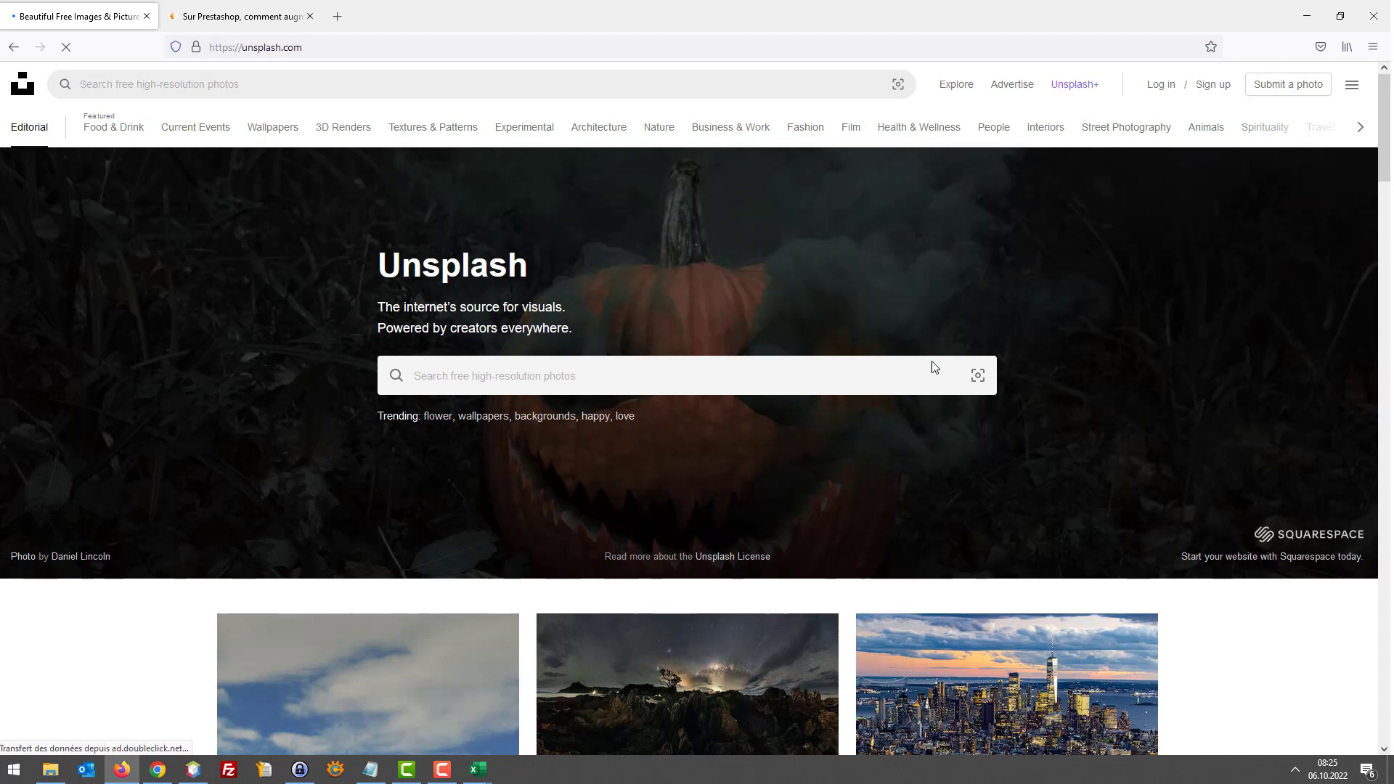
key("alt+Tab")
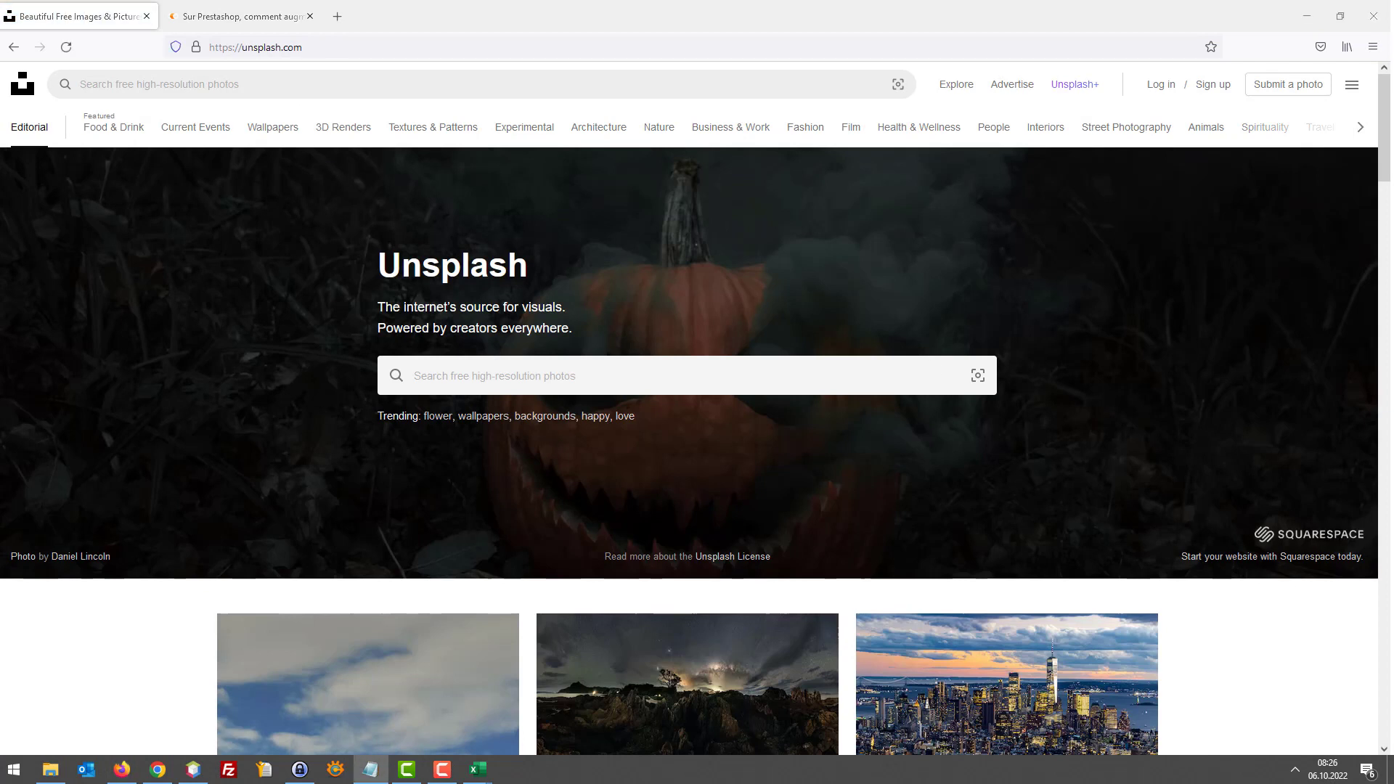
left_click(245, 16)
left_click(265, 46)
type("pixabay.com")
key("Return")
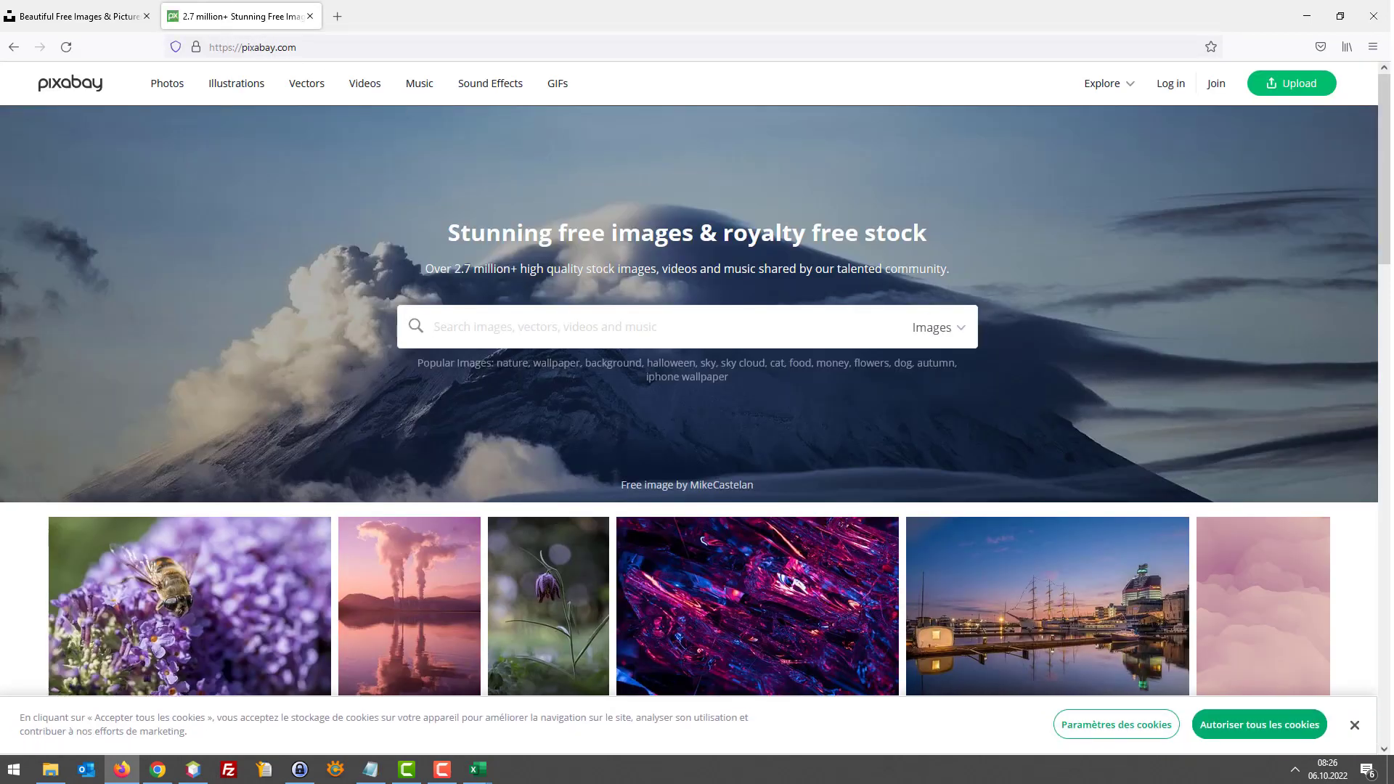
key("alt+Tab")
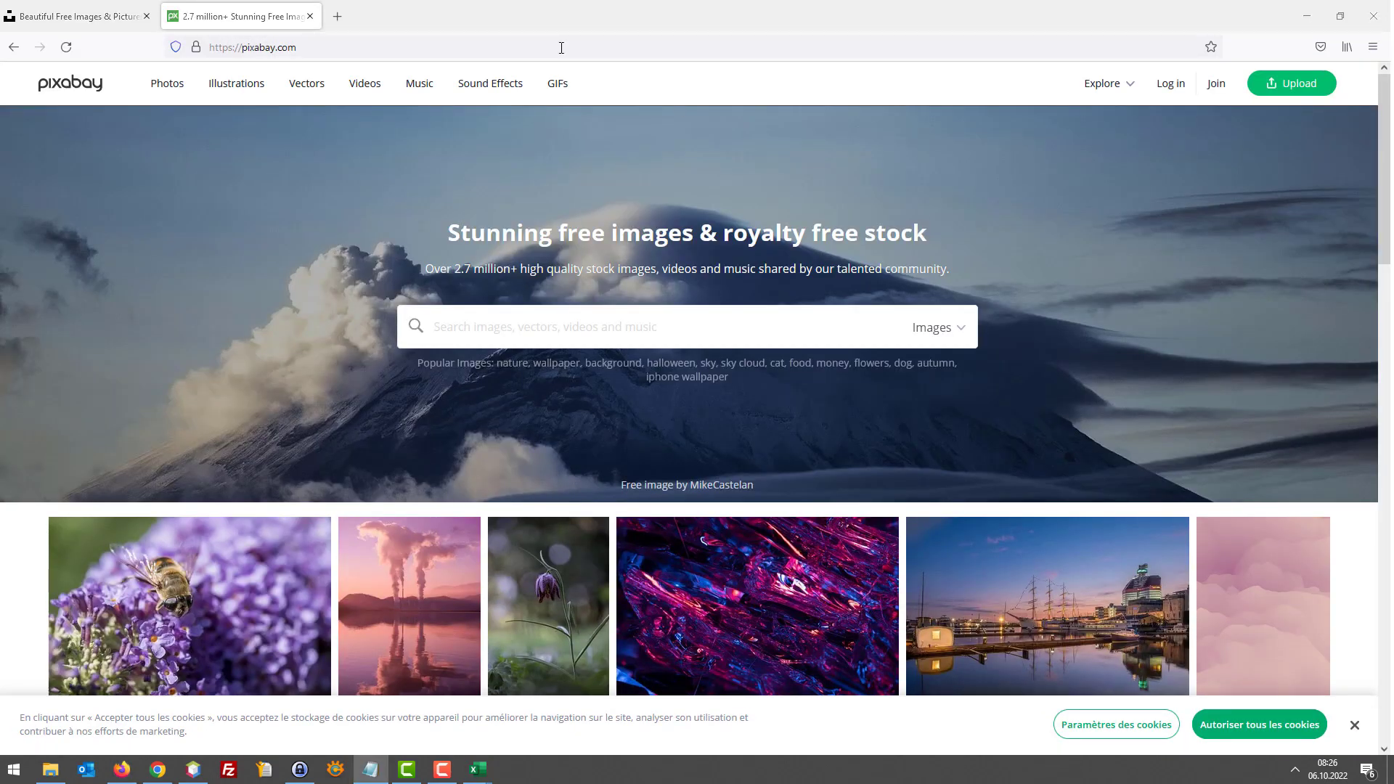
Search Google for Canva in a new tab, open canva.com, then return to Mailjet
left_click(335, 14)
type("Canva")
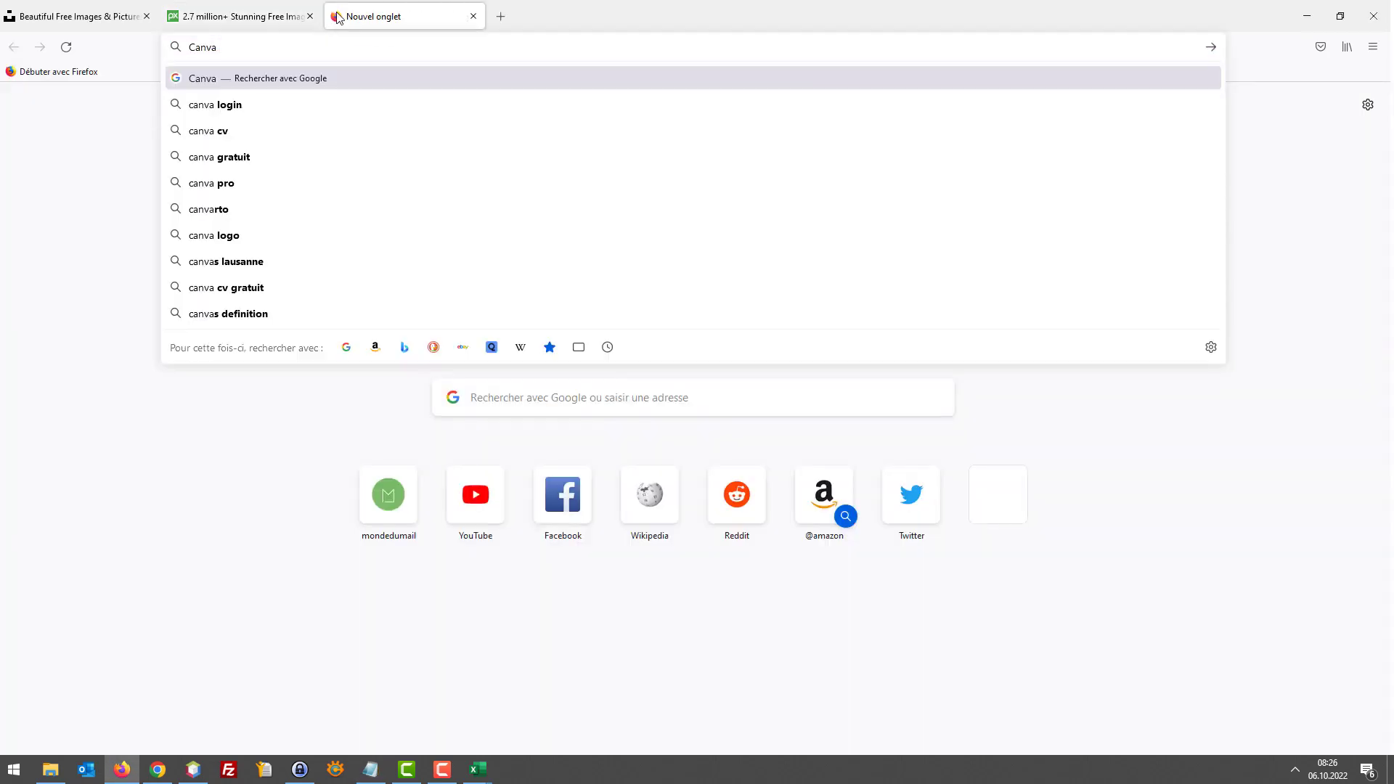
key("Return")
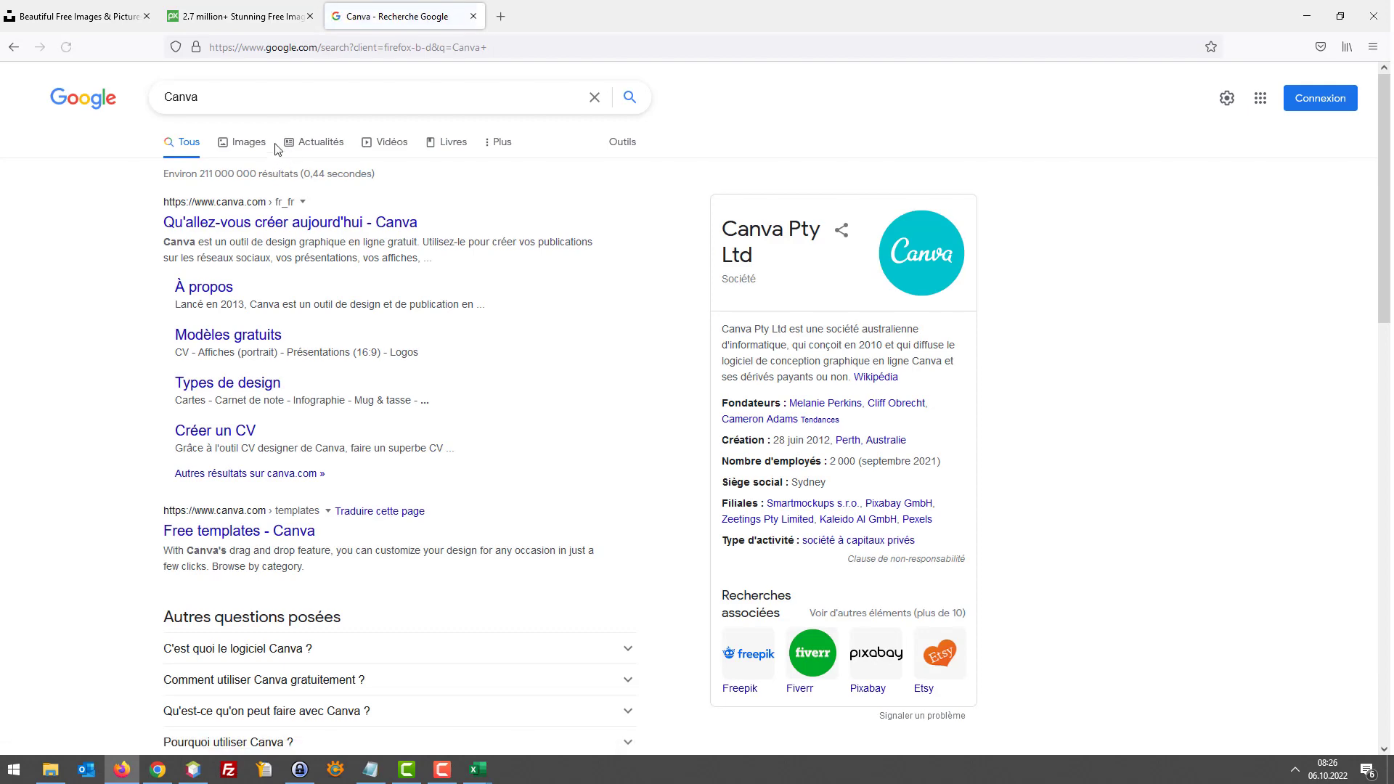
left_click(273, 222)
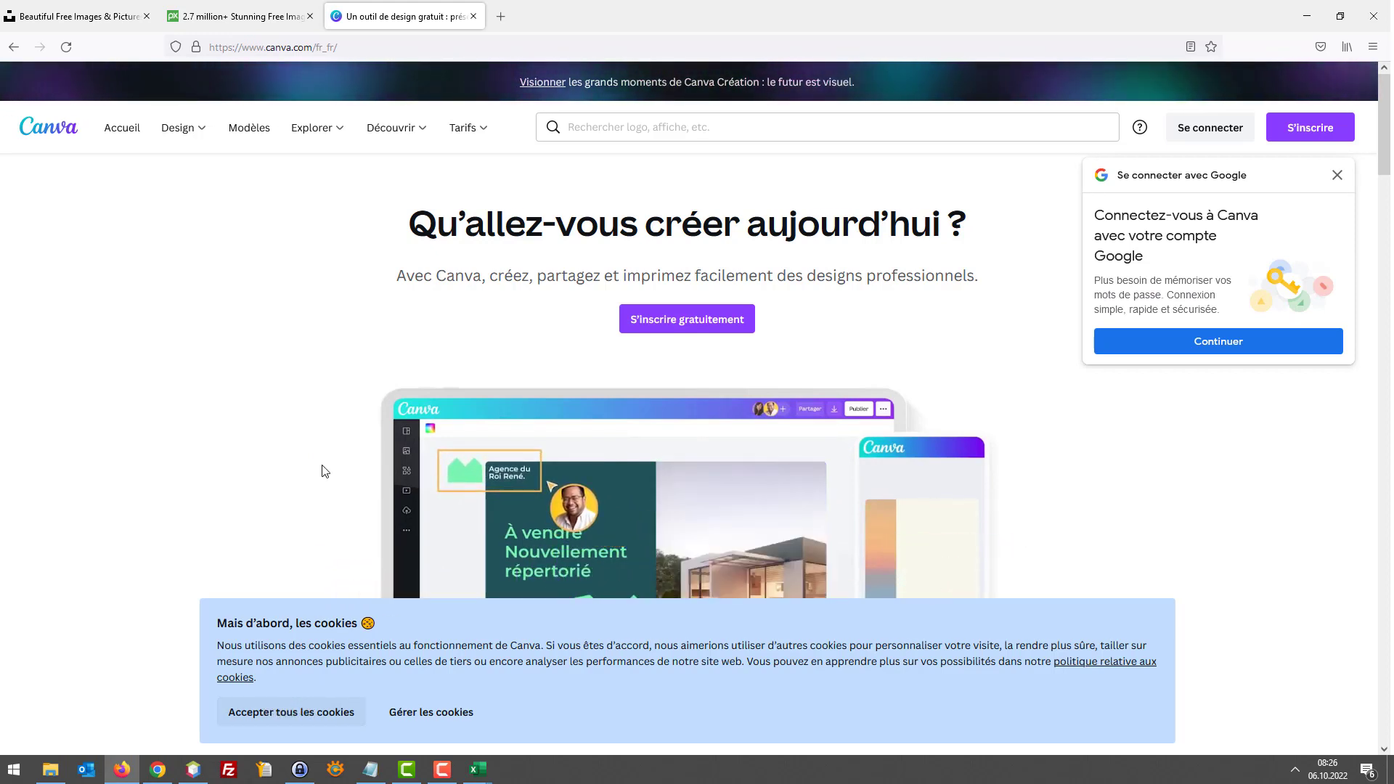
key("alt+Tab")
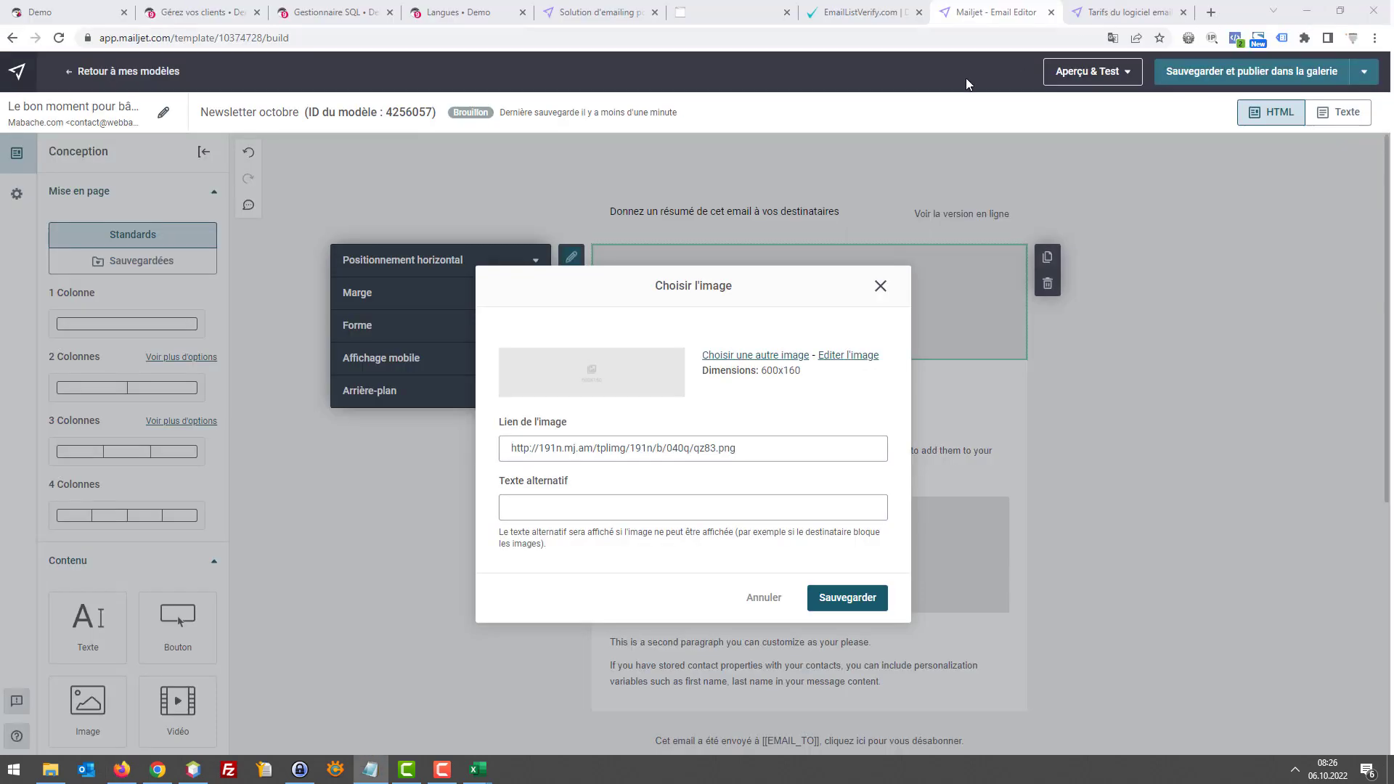
Dismiss the image chooser and delete the lower 550x160 image block
left_click(880, 288)
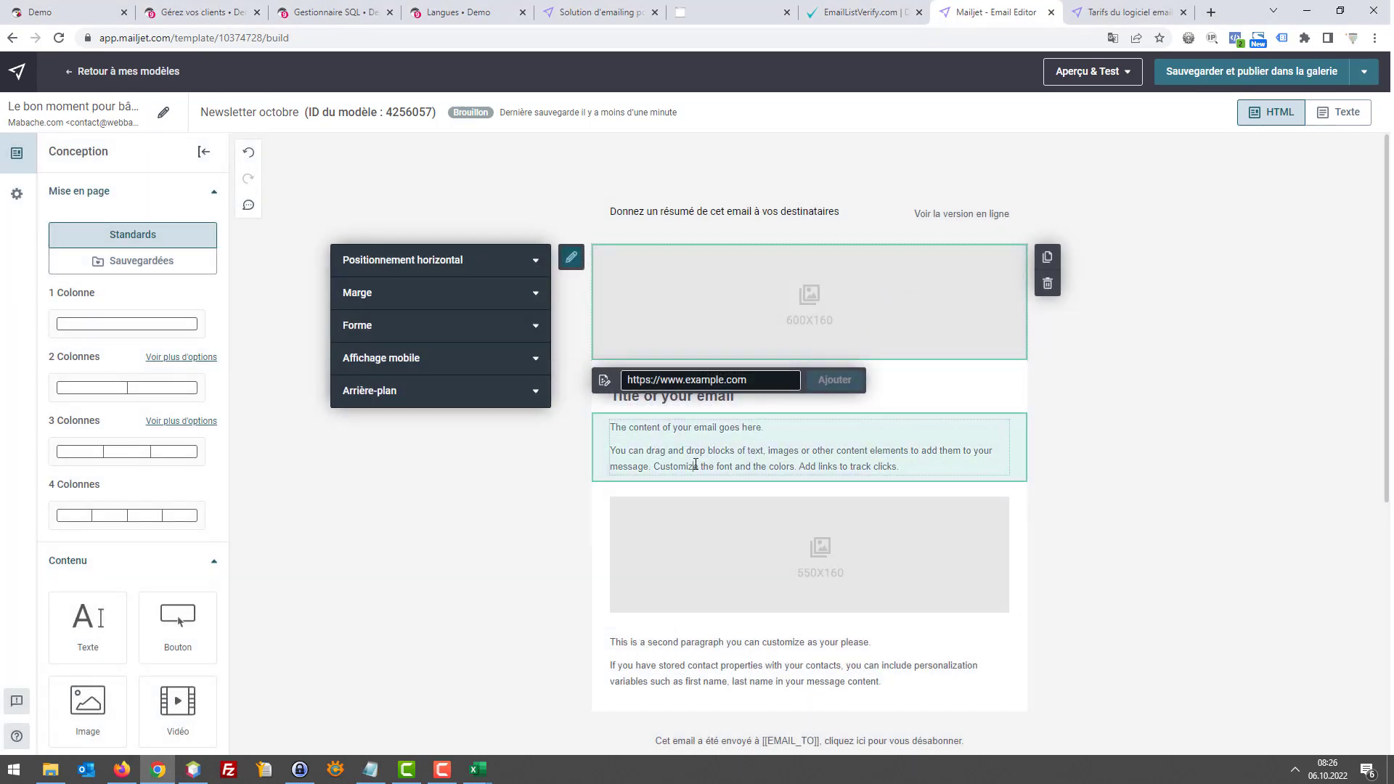
left_click(695, 466)
scroll(922, 465, "down", 3)
scroll(933, 479, "up", 1)
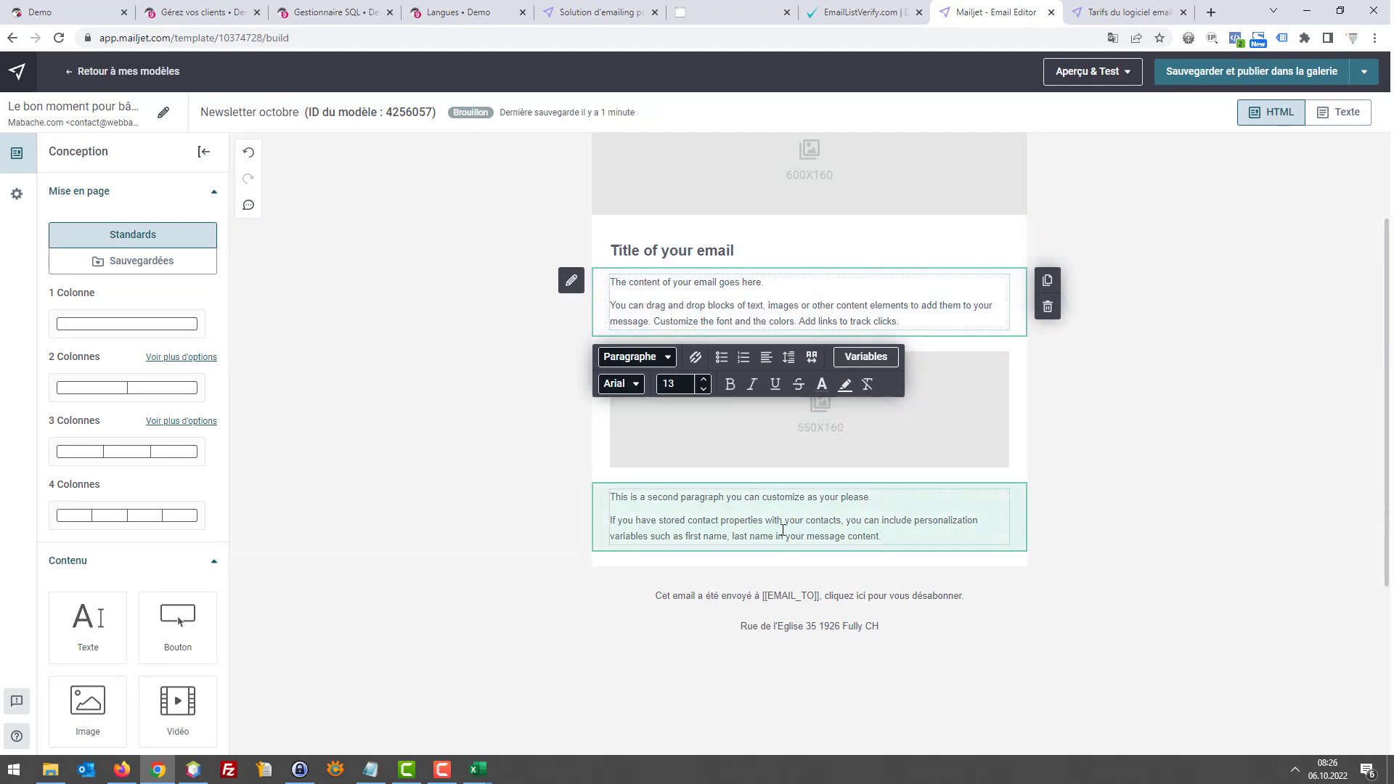
left_click(807, 445)
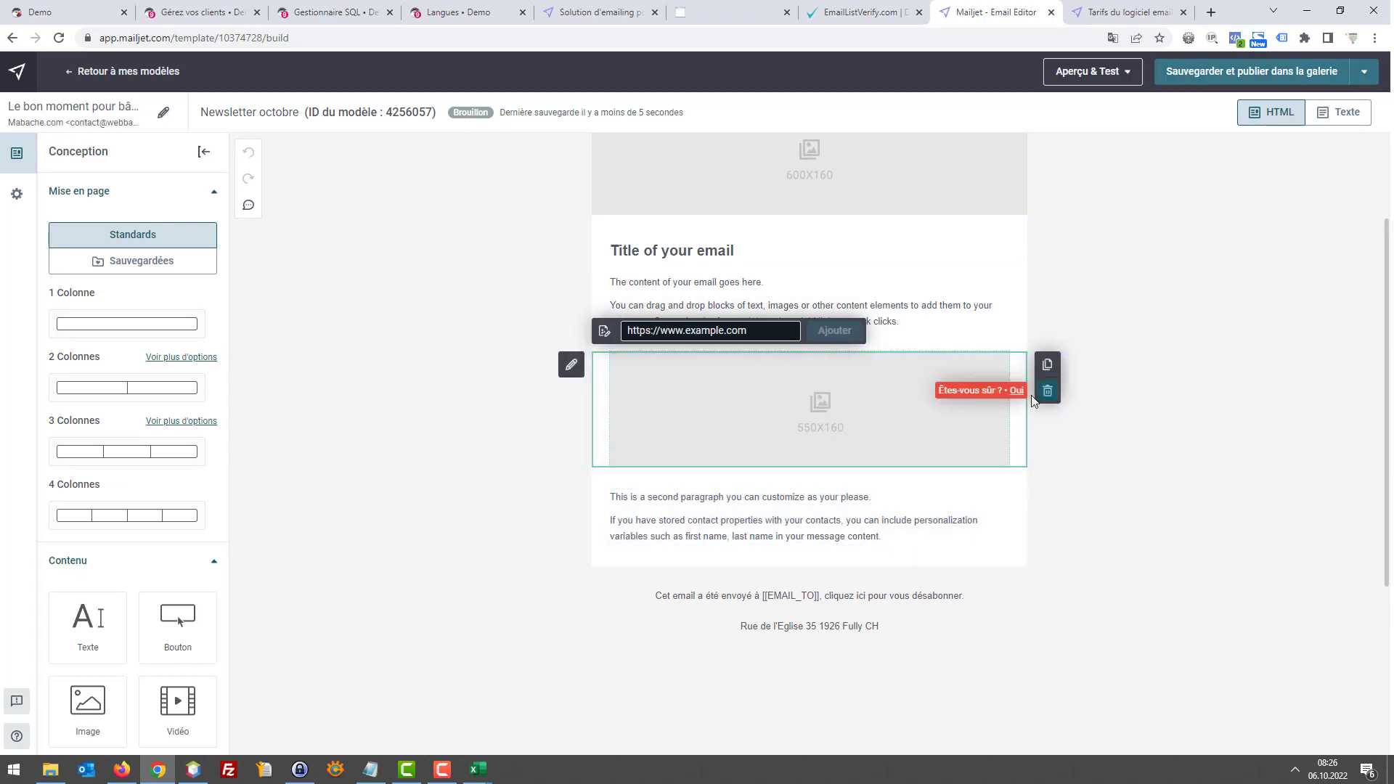
left_click(1010, 389)
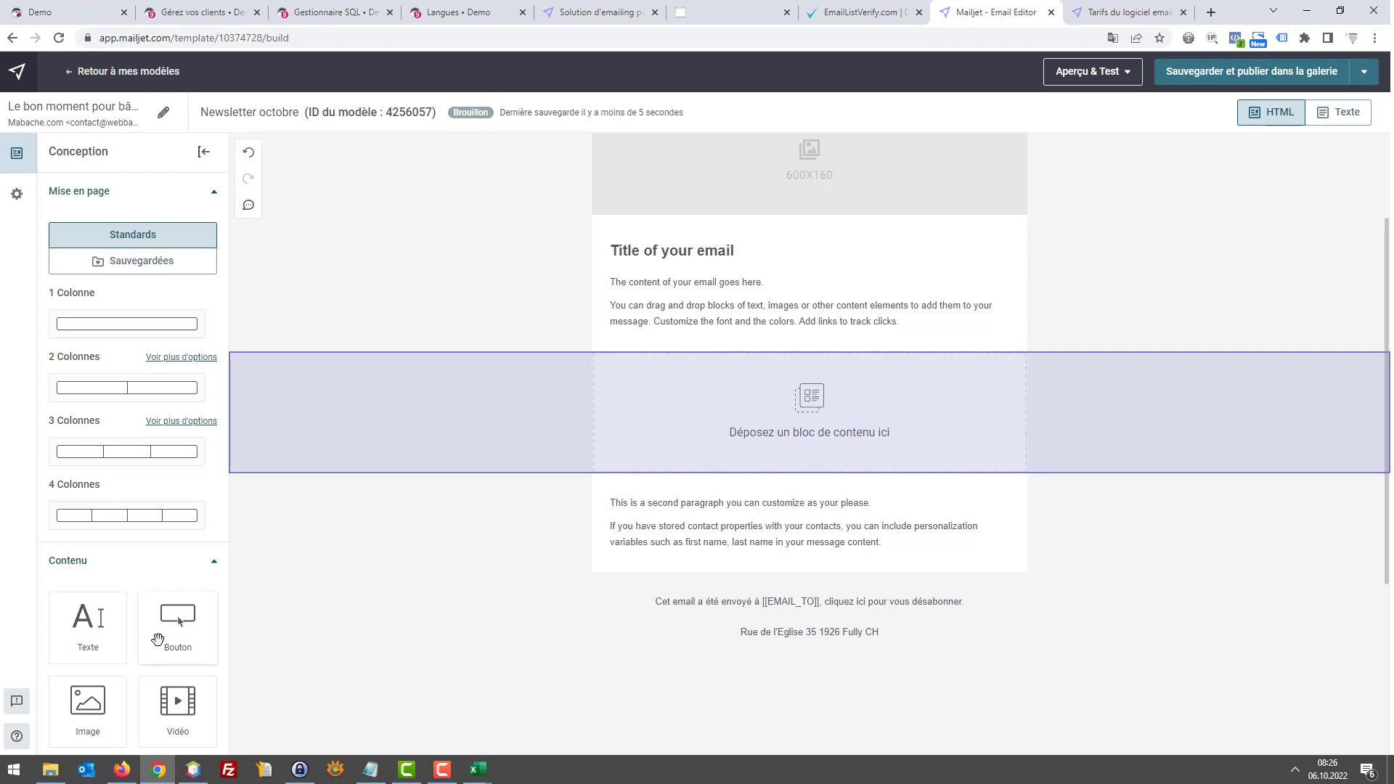
Drop a button block where the image was, type a 'Venez faire ce…' label, and highlight it red
left_click_drag(279, 621, 810, 428)
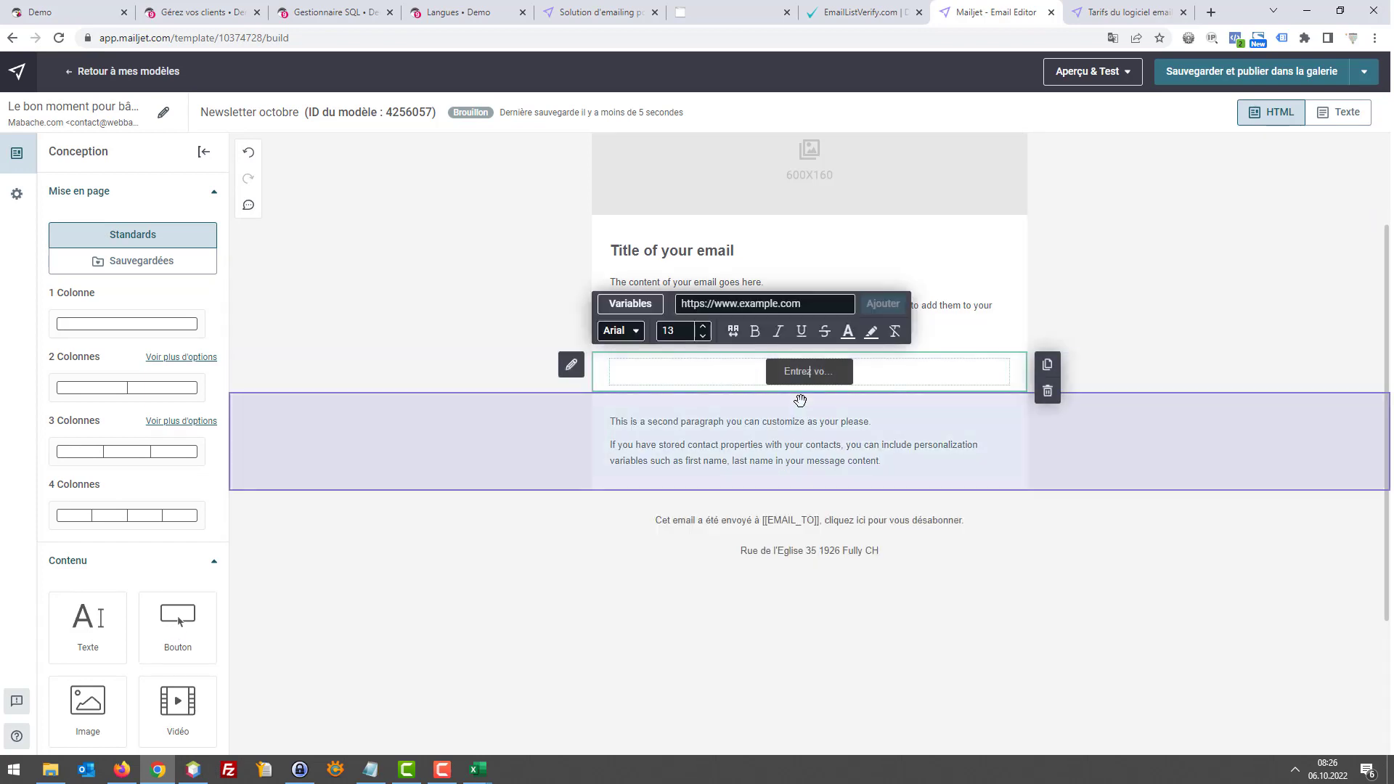
type("V")
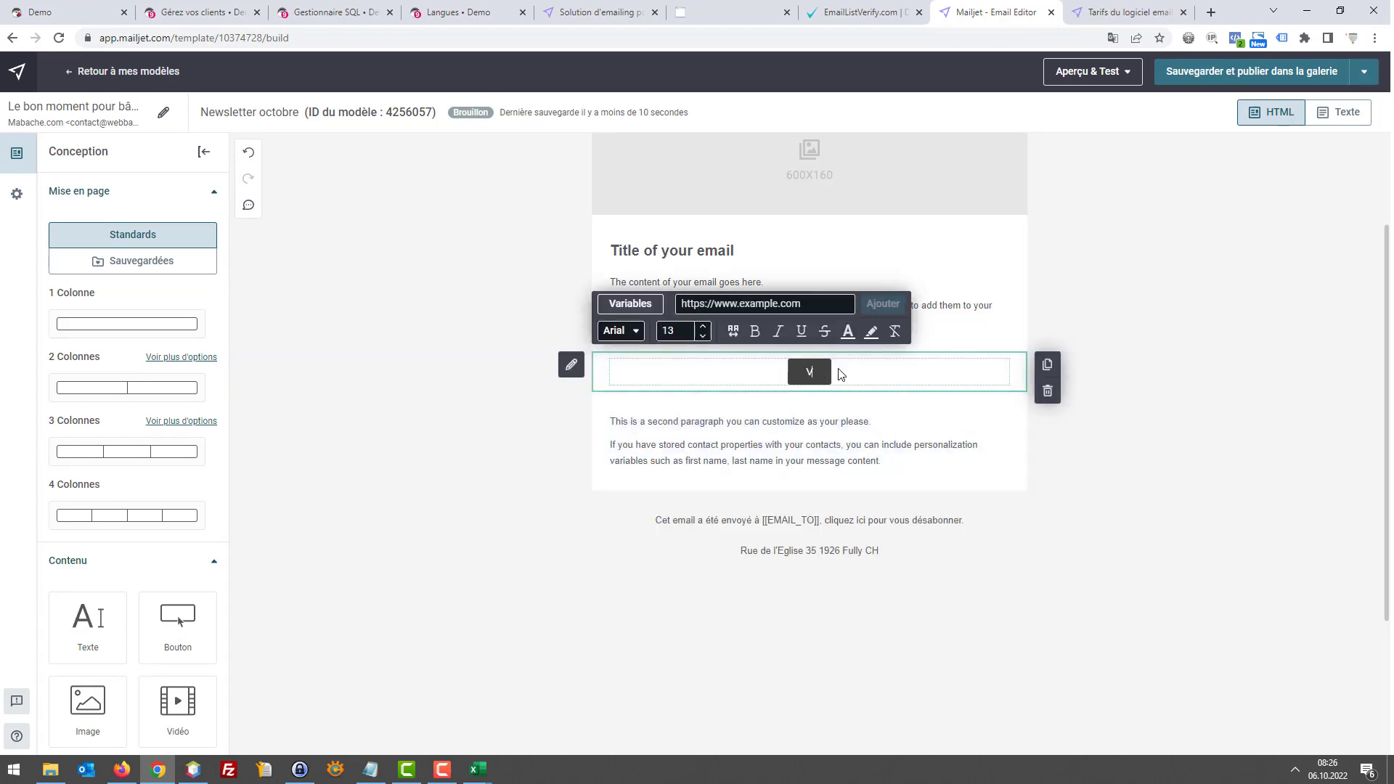
type("enez faire ce")
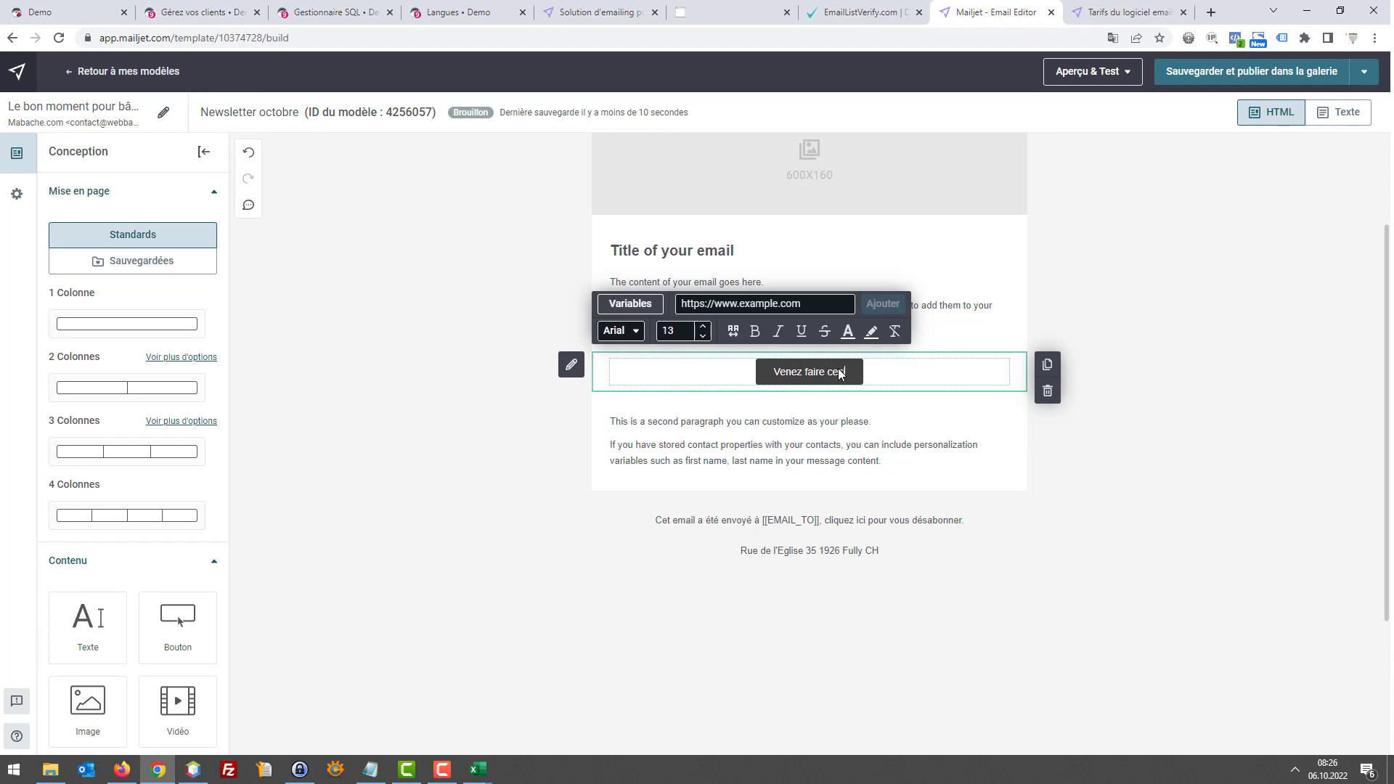
type("Vo")
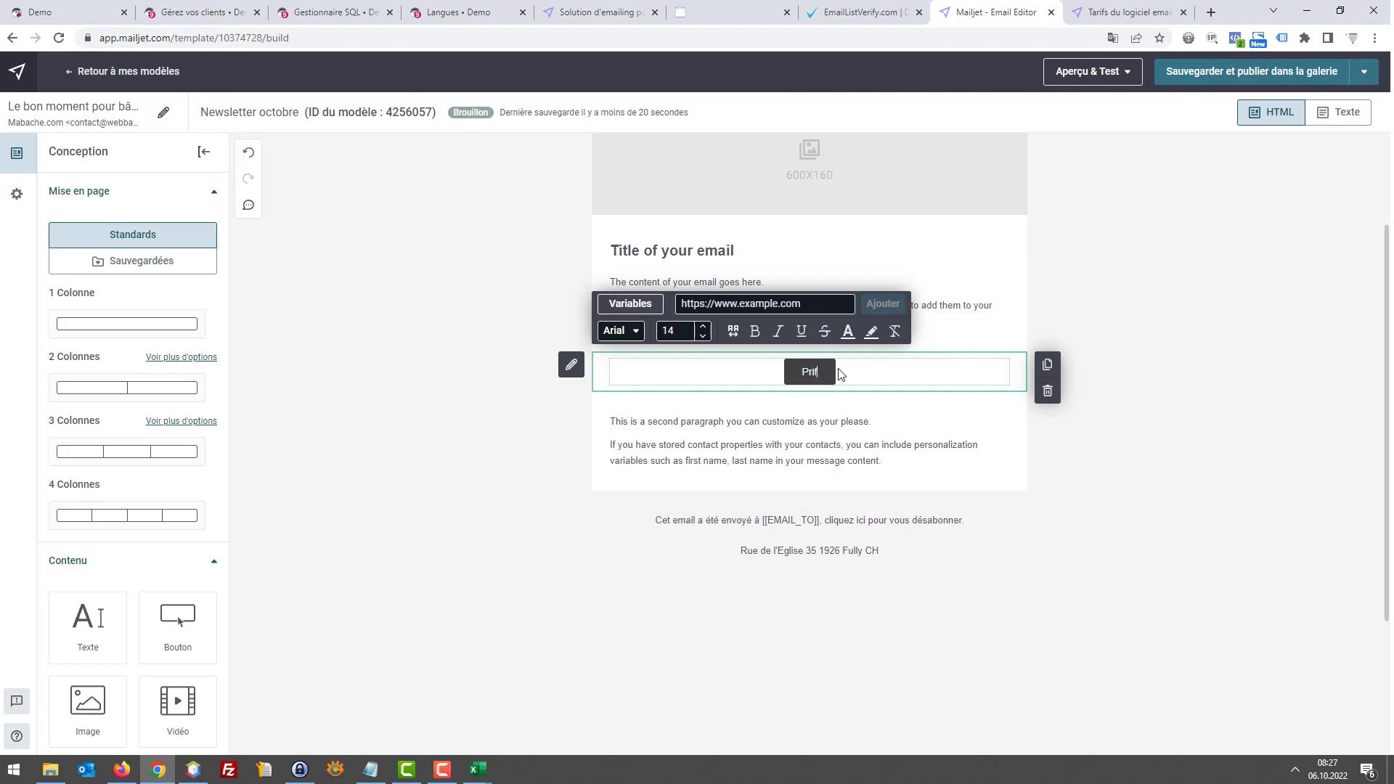
type("ofitez...")
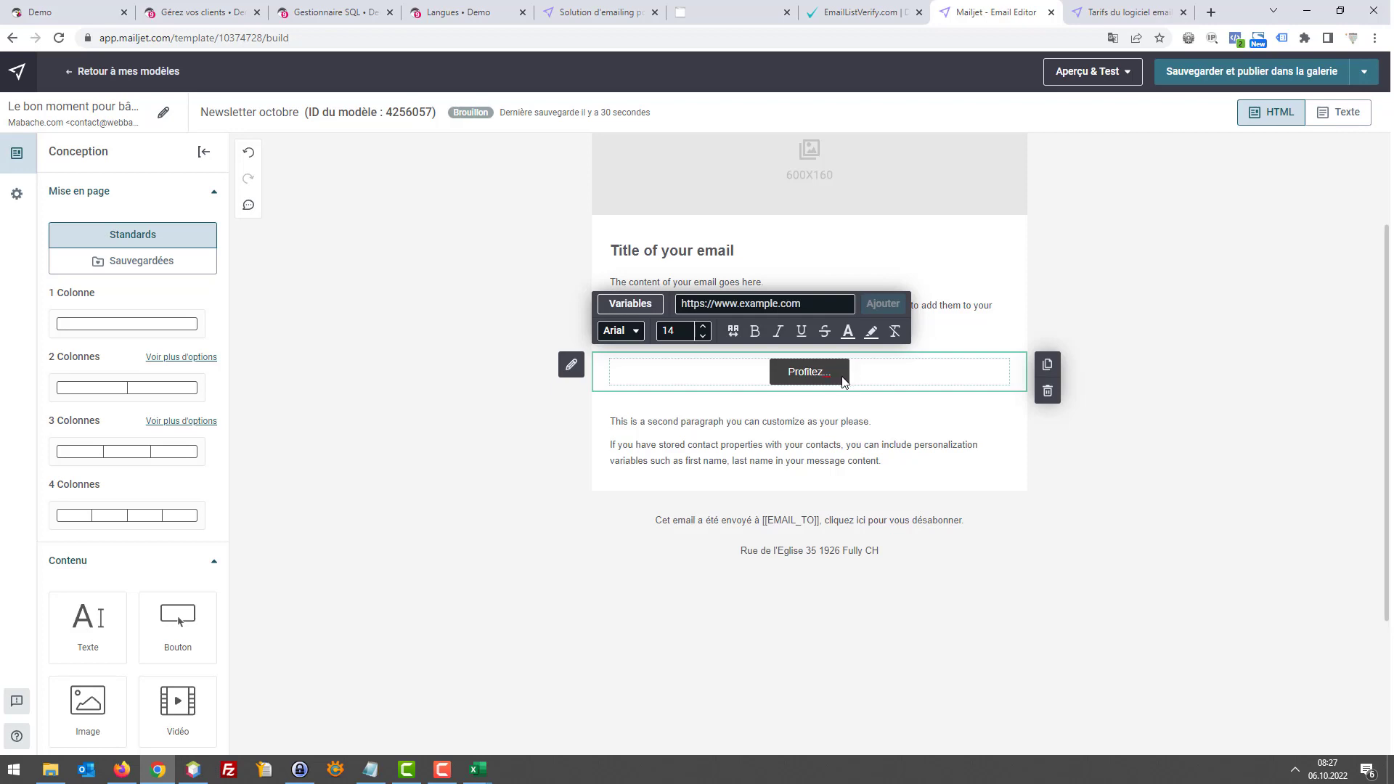
triple_click(832, 373)
left_click(871, 333)
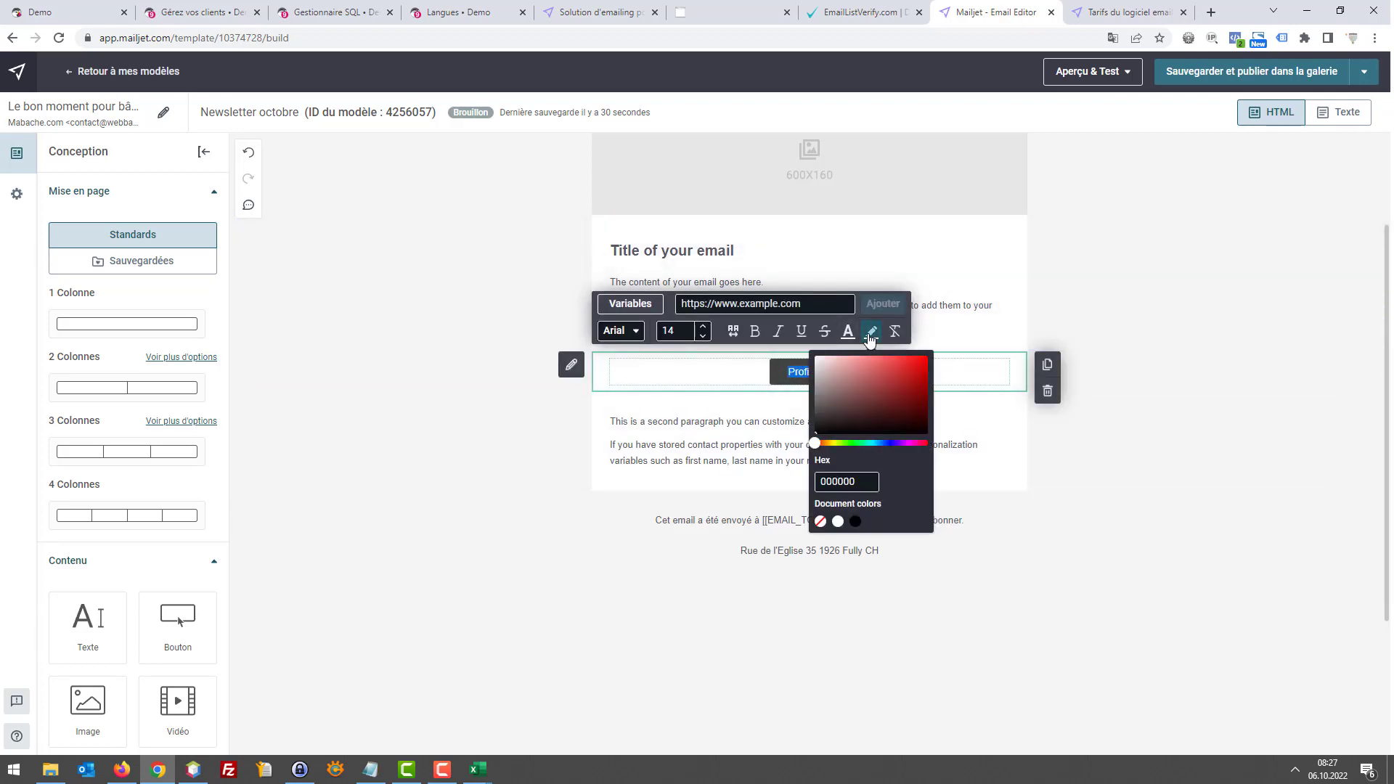
left_click(900, 384)
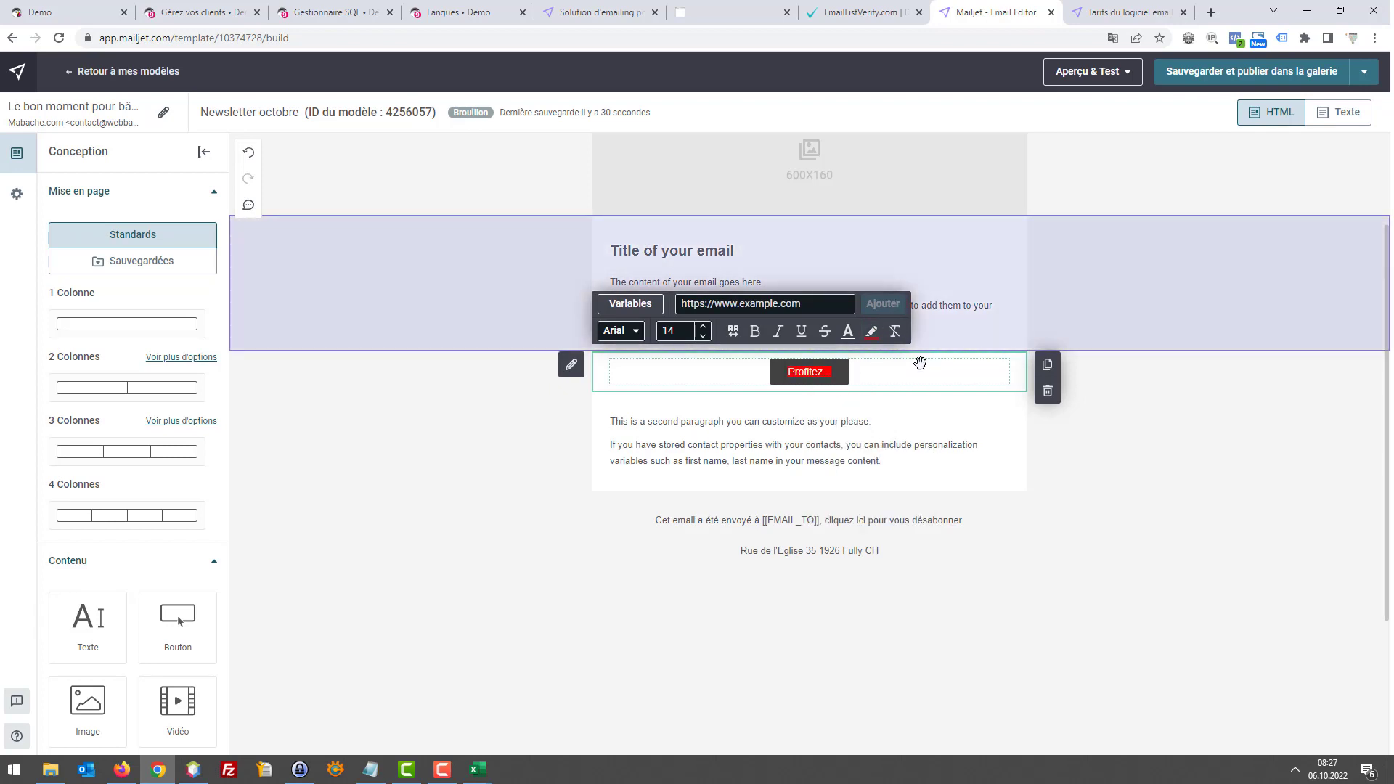
left_click(819, 453)
left_click(962, 377)
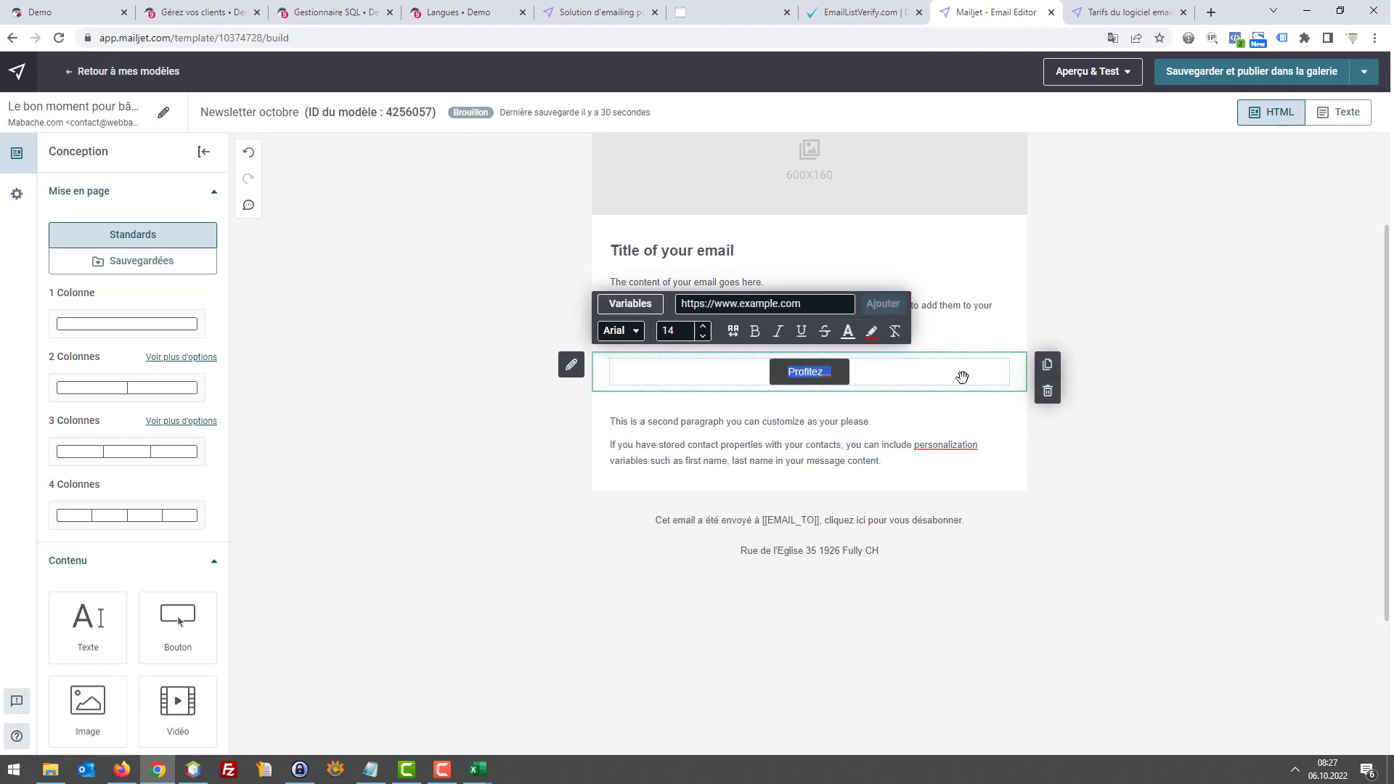
left_click(849, 388)
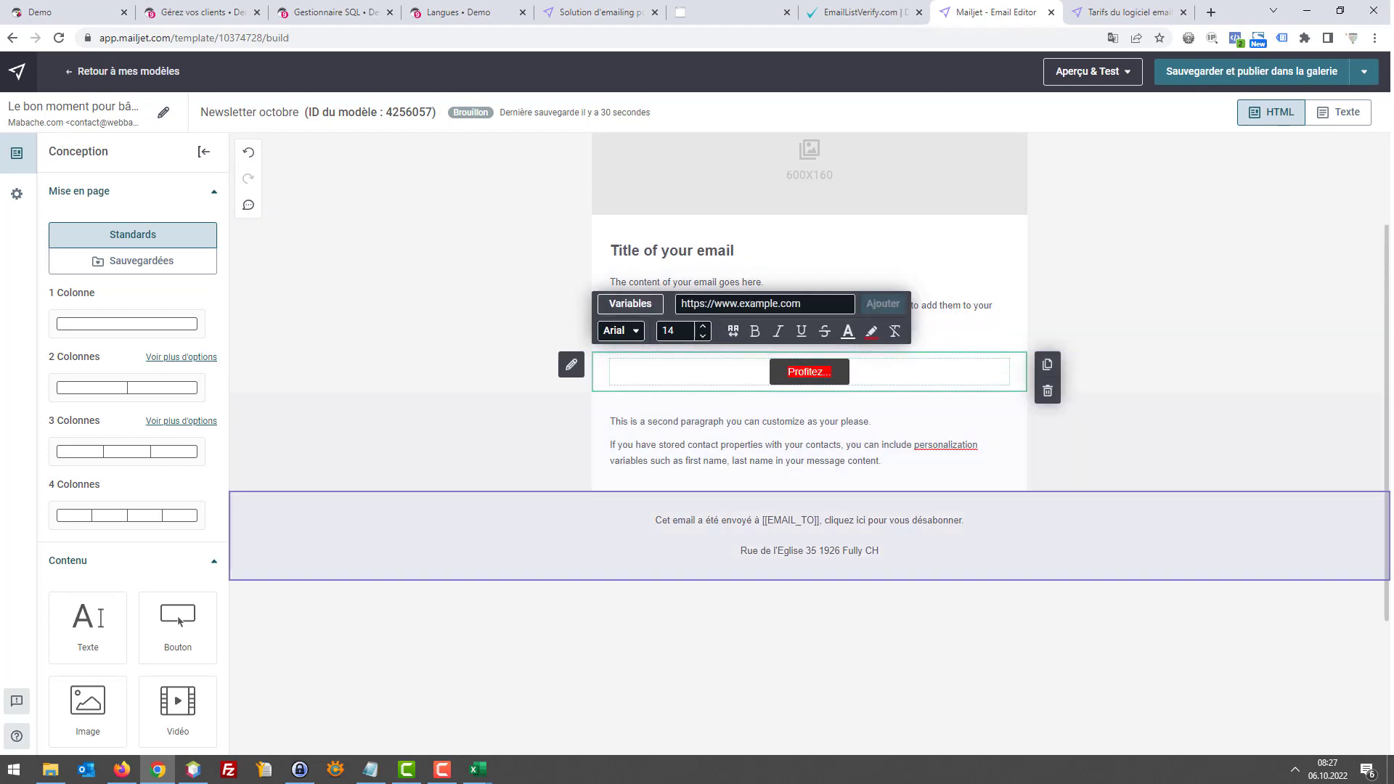
Open the button's style settings and retype the label as 'Profitgz.'
left_click(571, 365)
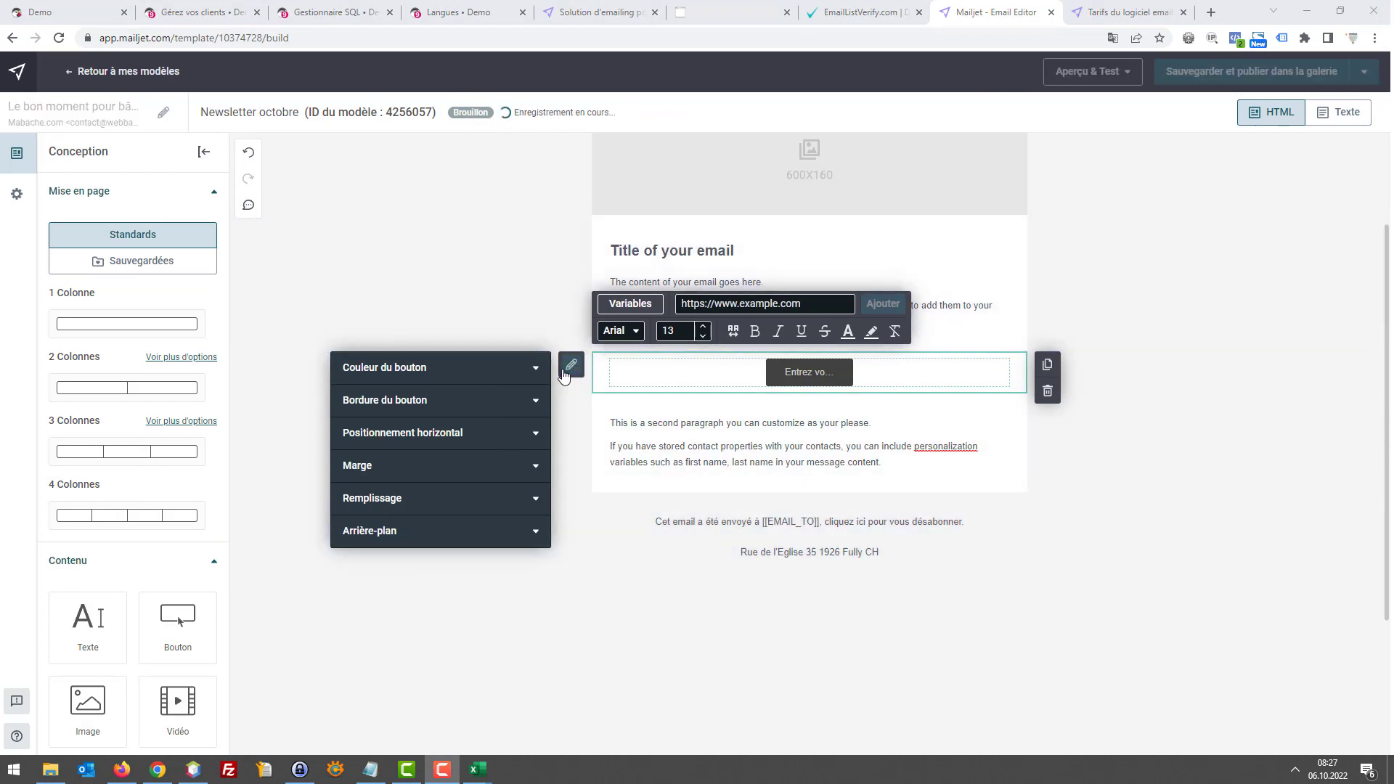
left_click(792, 372)
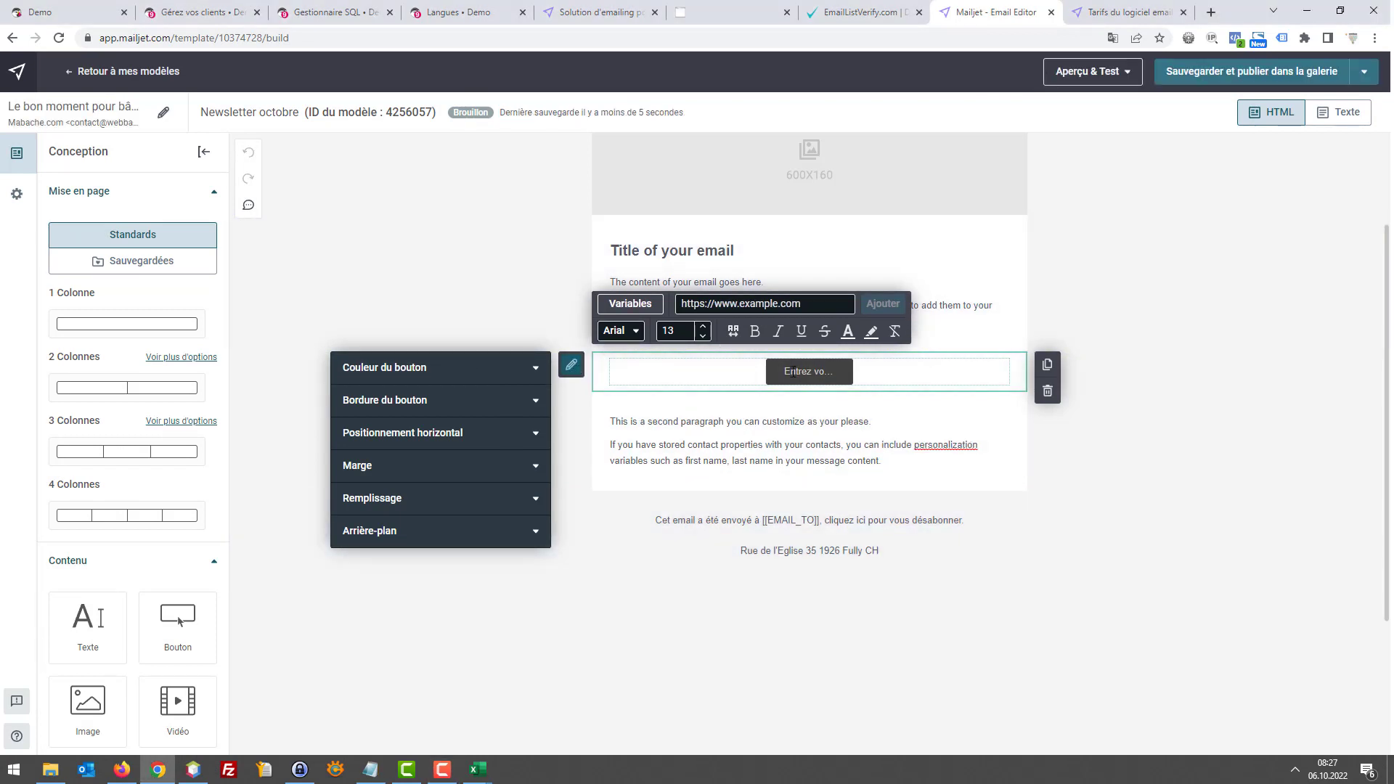
type("Profitg")
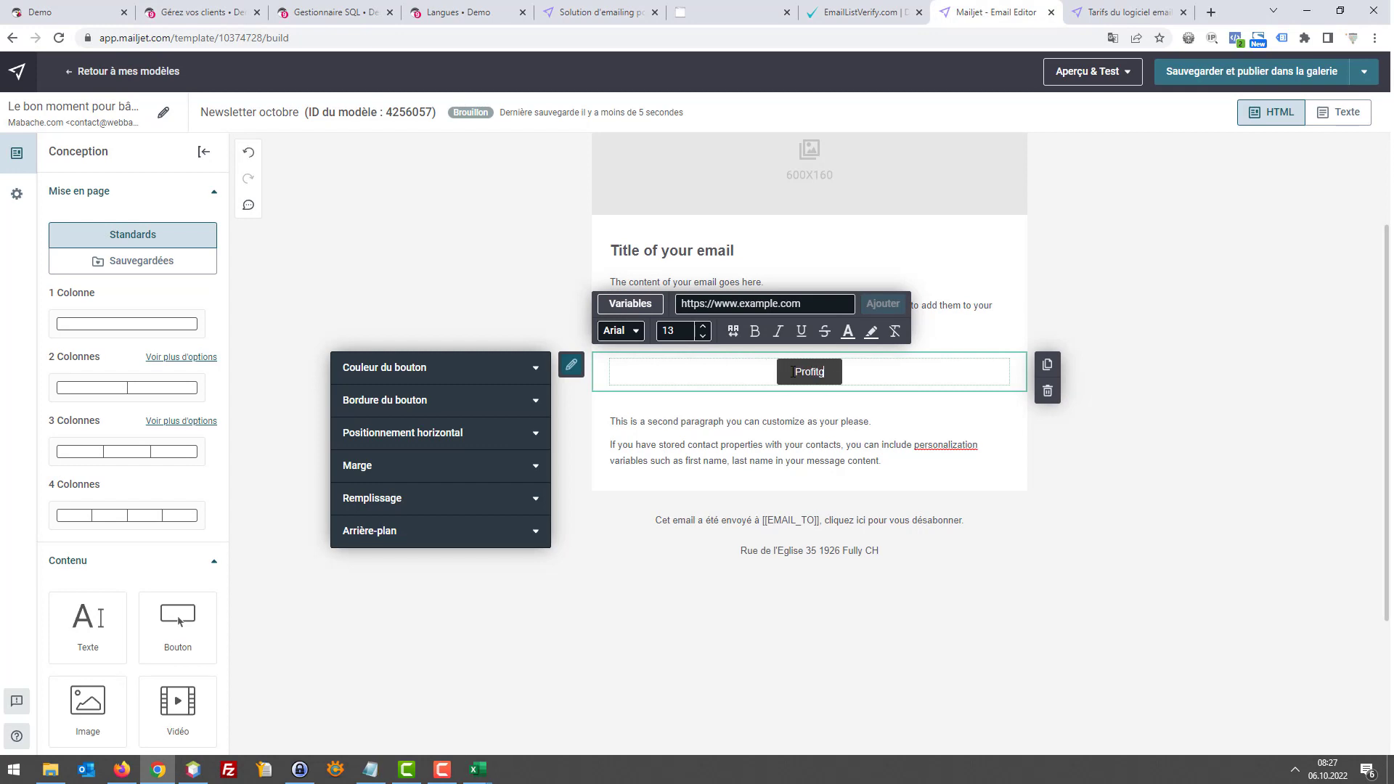
type("z.")
Delete the 'Cet email a été envoyé à [[EMAIL_TO]]' sentence from the footer text block
left_click(1026, 469)
scroll(1064, 385, "up", 2)
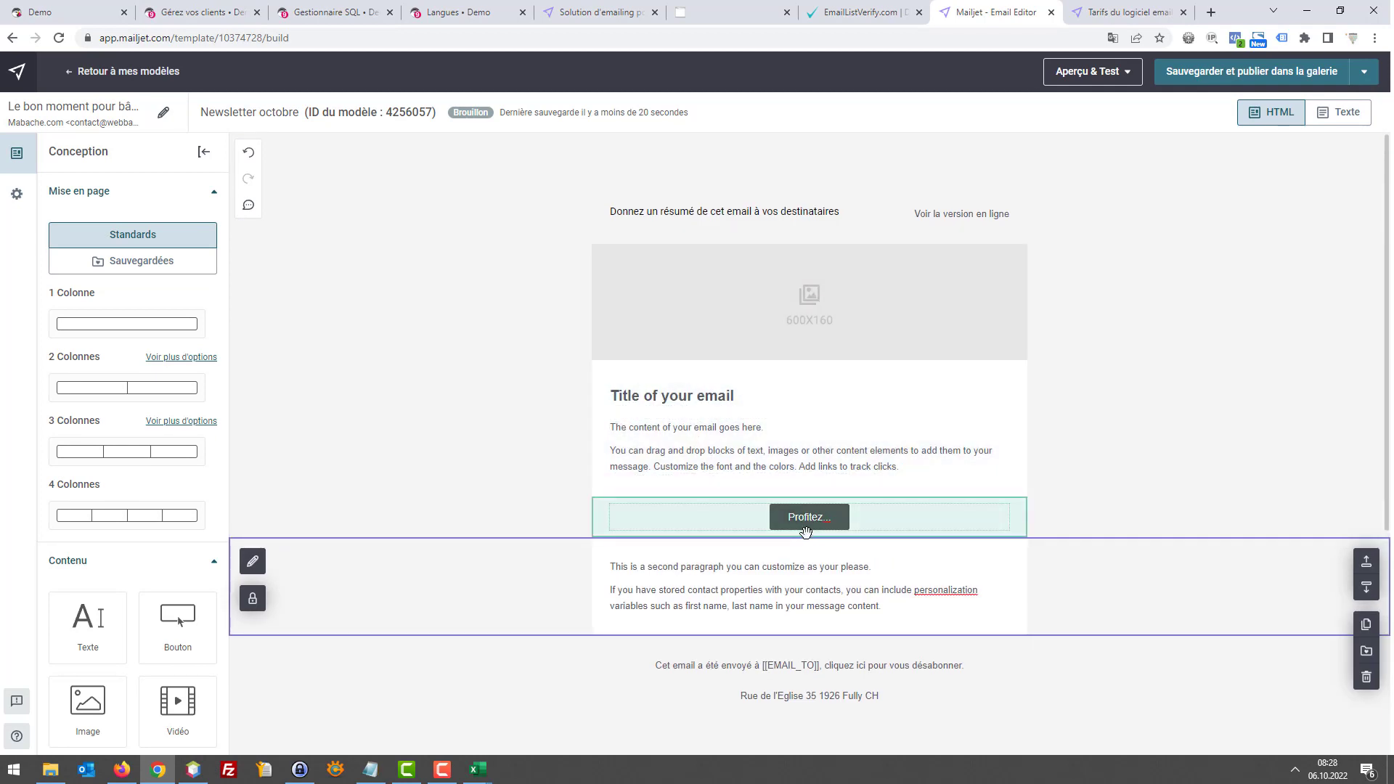
scroll(823, 506, "down", 1)
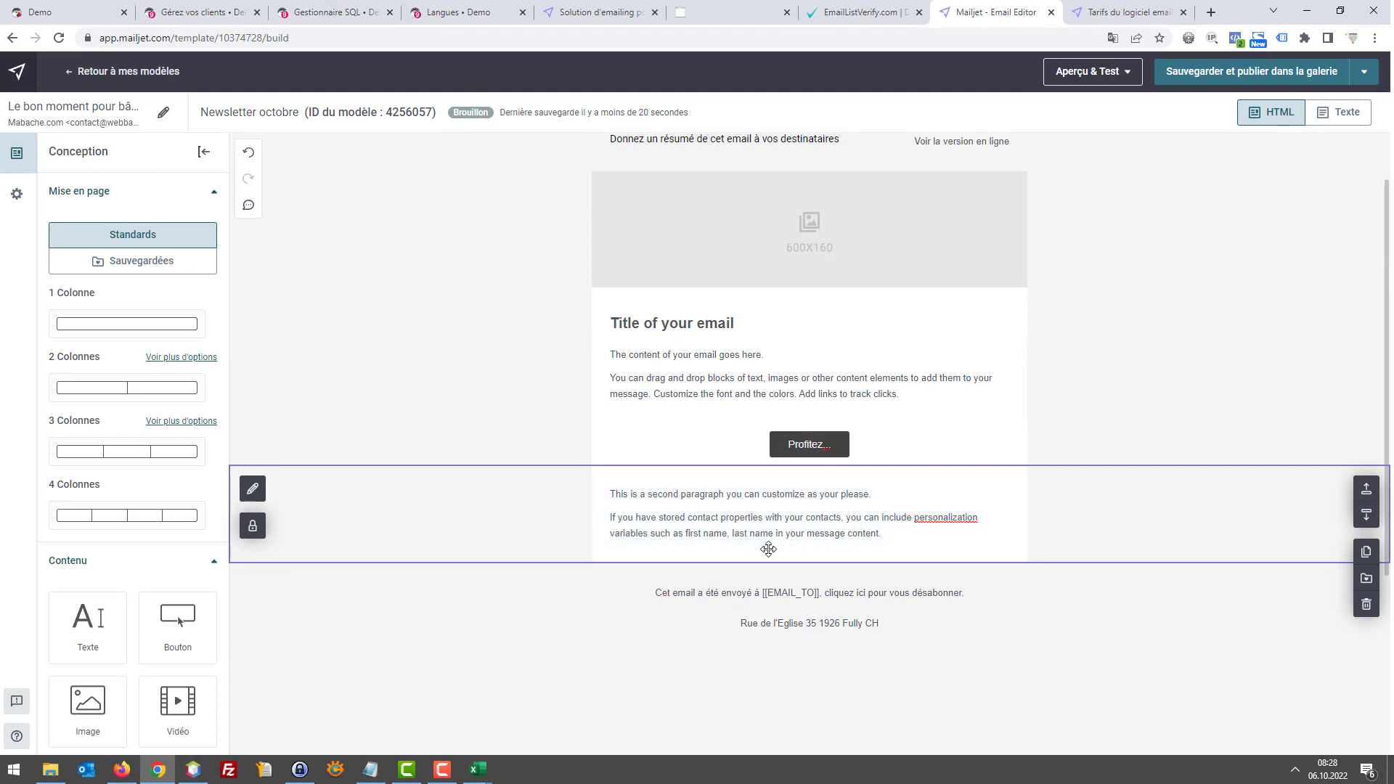
left_click(736, 597)
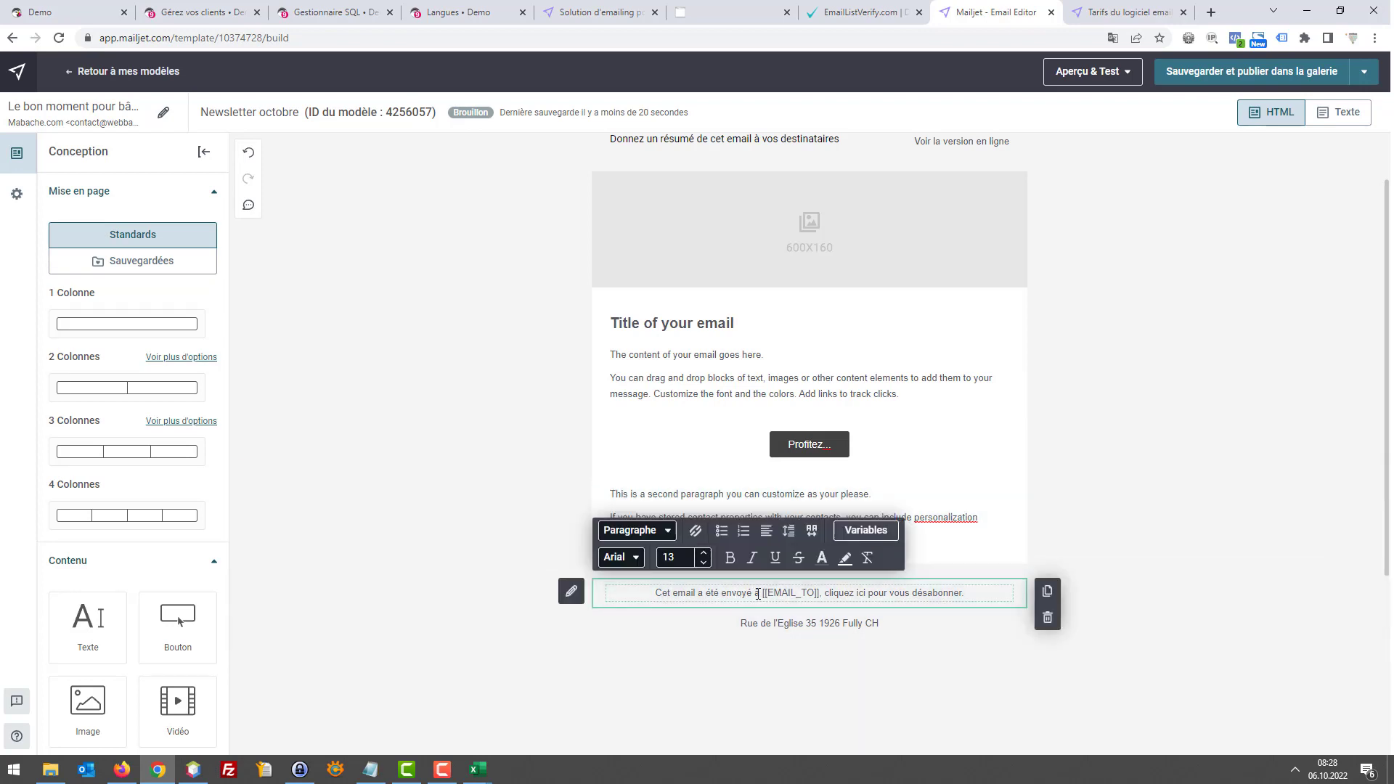
left_click_drag(825, 596, 610, 597)
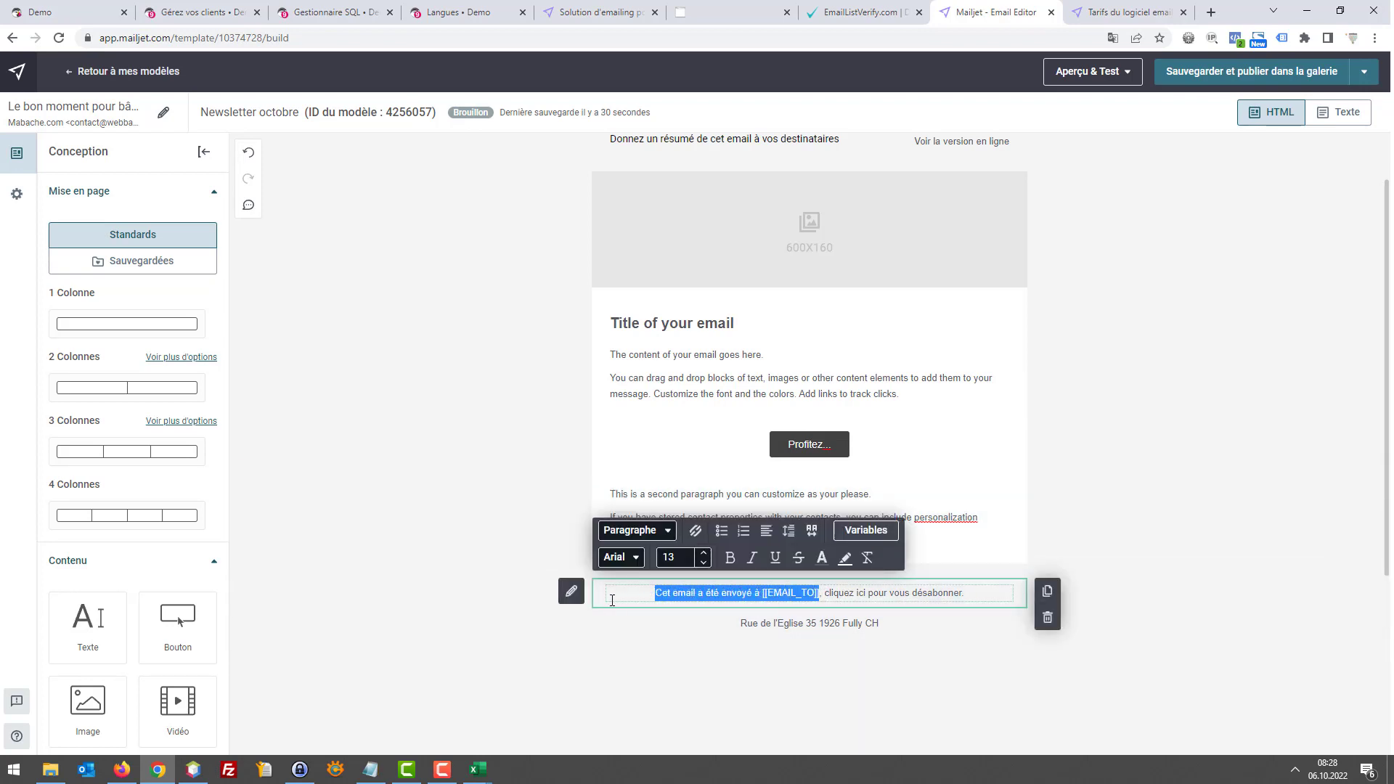
key("BackSpace")
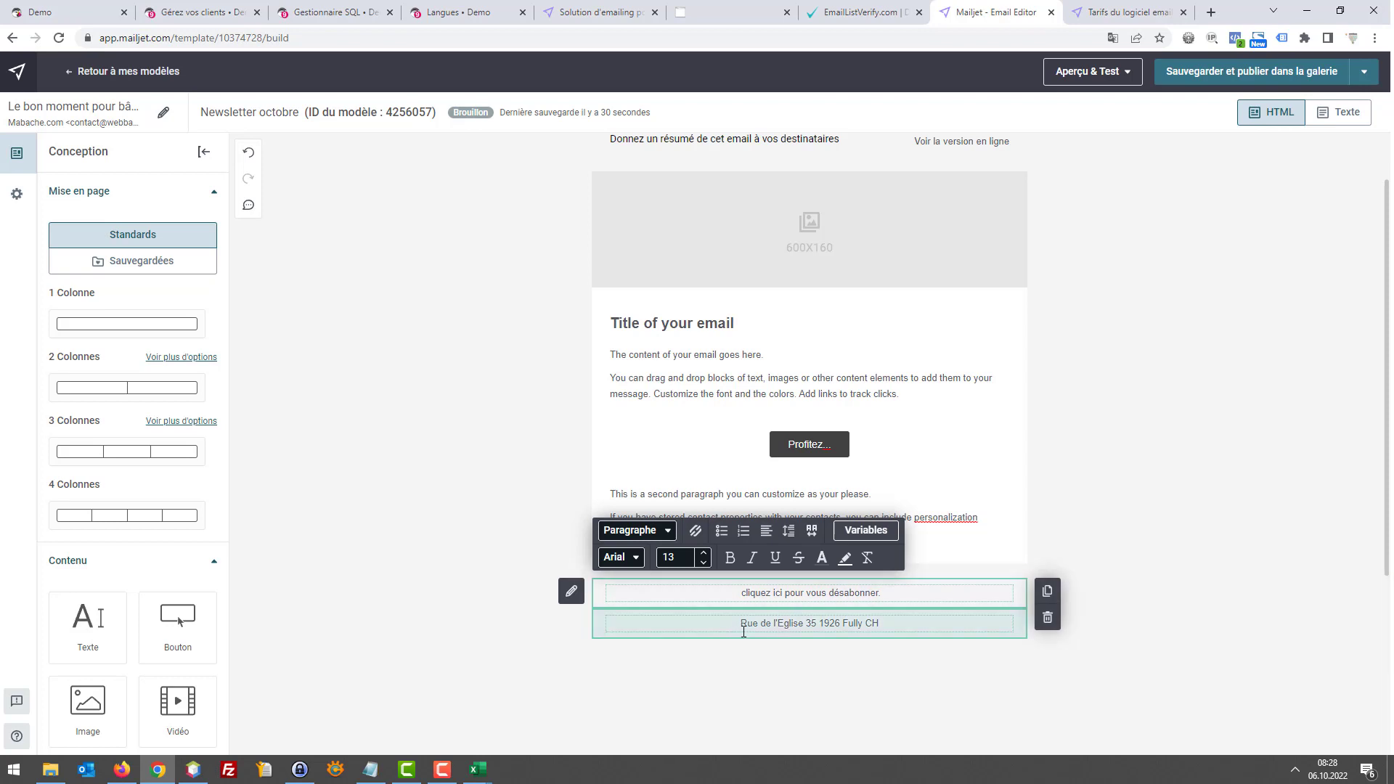
left_click(840, 619)
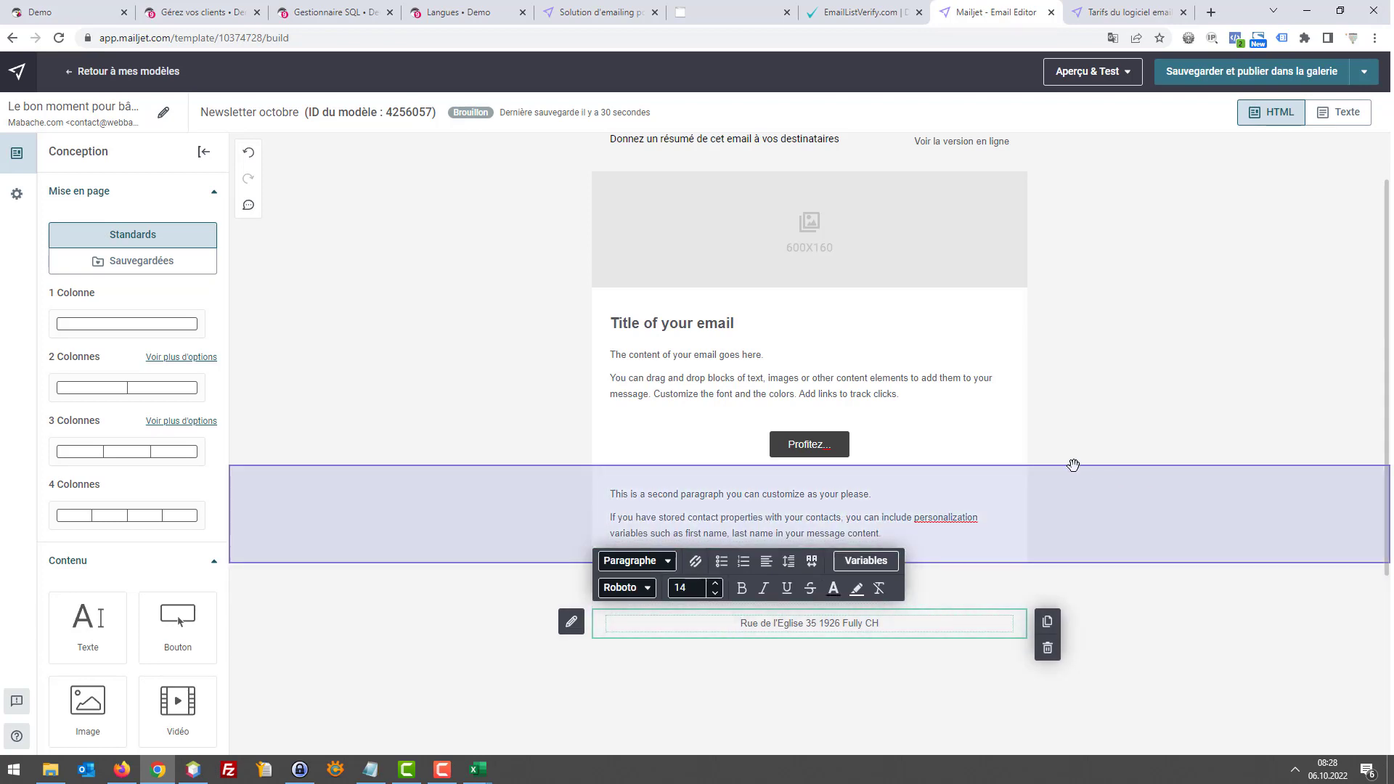
left_click(906, 379)
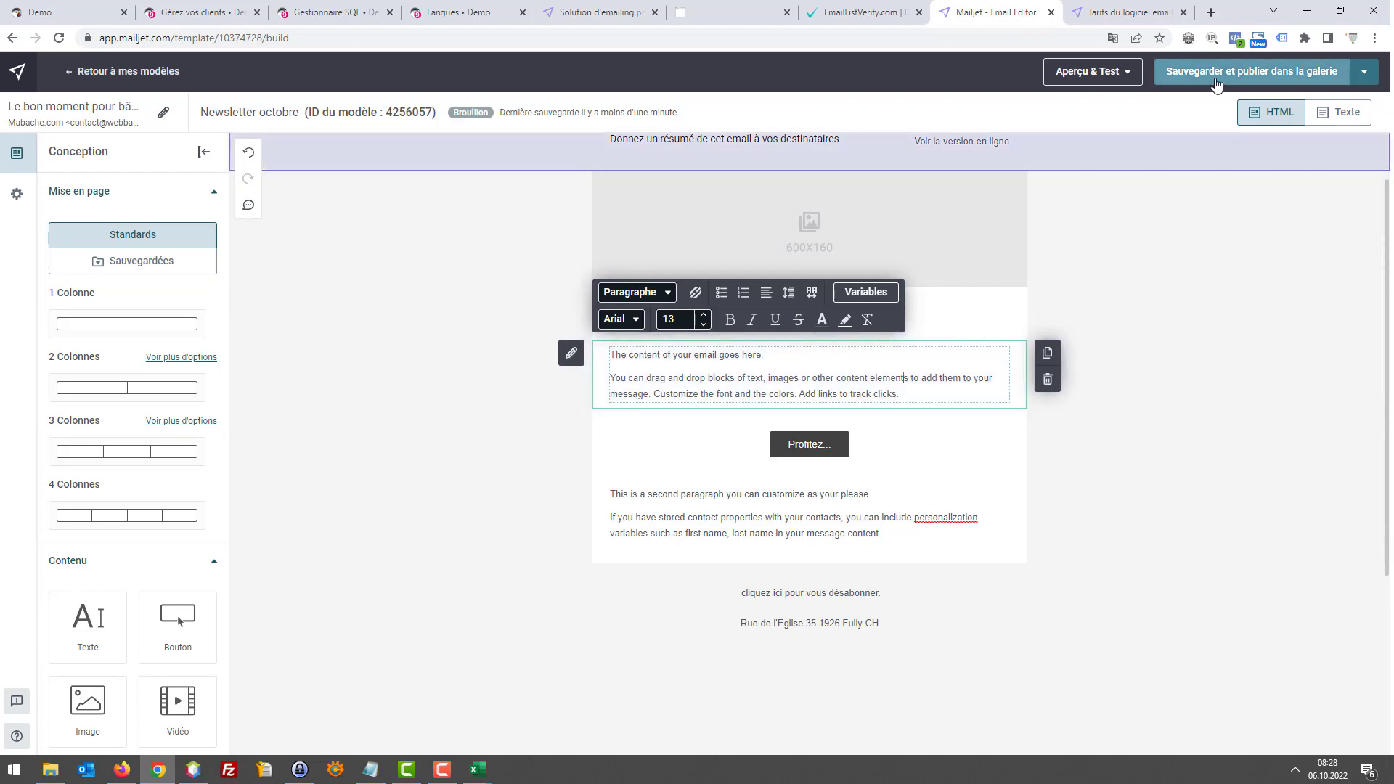
left_click(1121, 76)
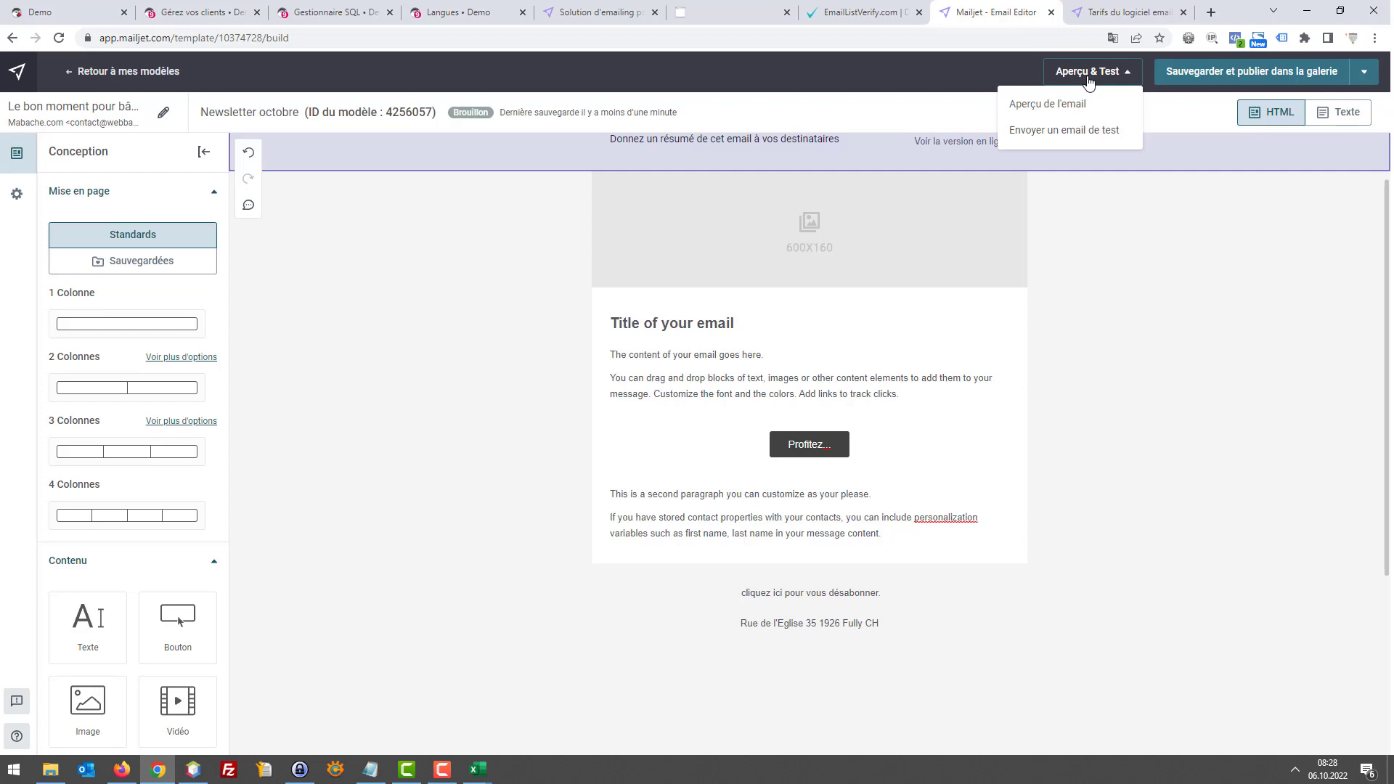
left_click(1057, 112)
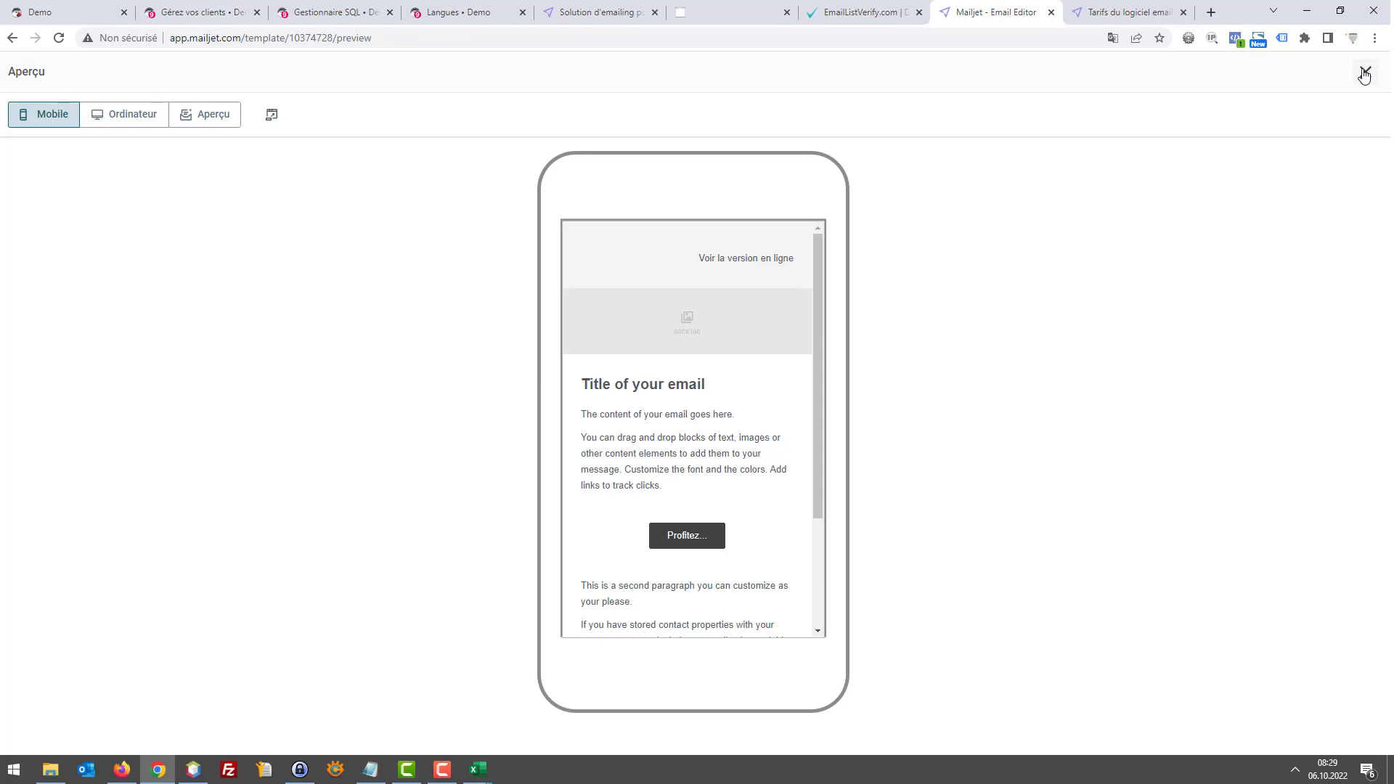
left_click(1364, 74)
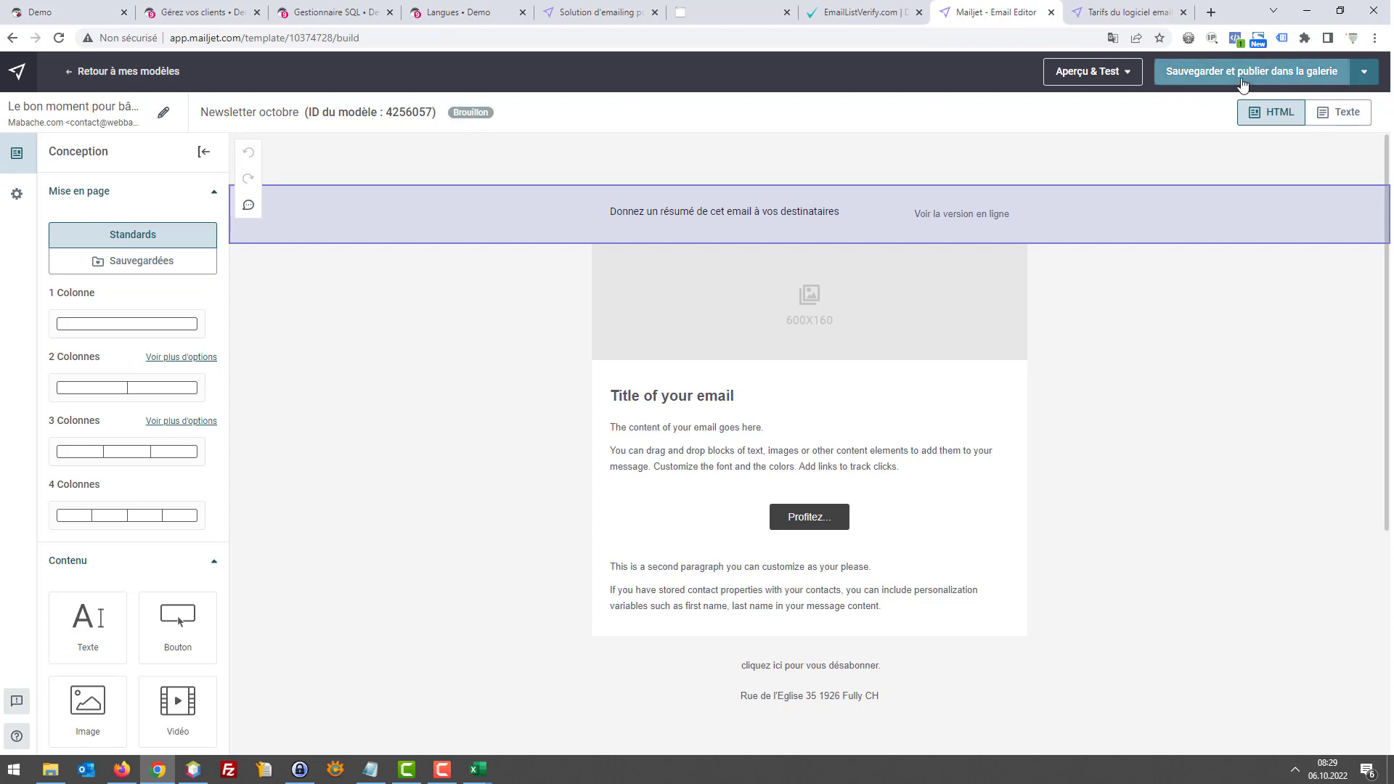
Check the test-email form, then publish the Newsletter octobre template to the gallery and confirm the changes
left_click(1119, 81)
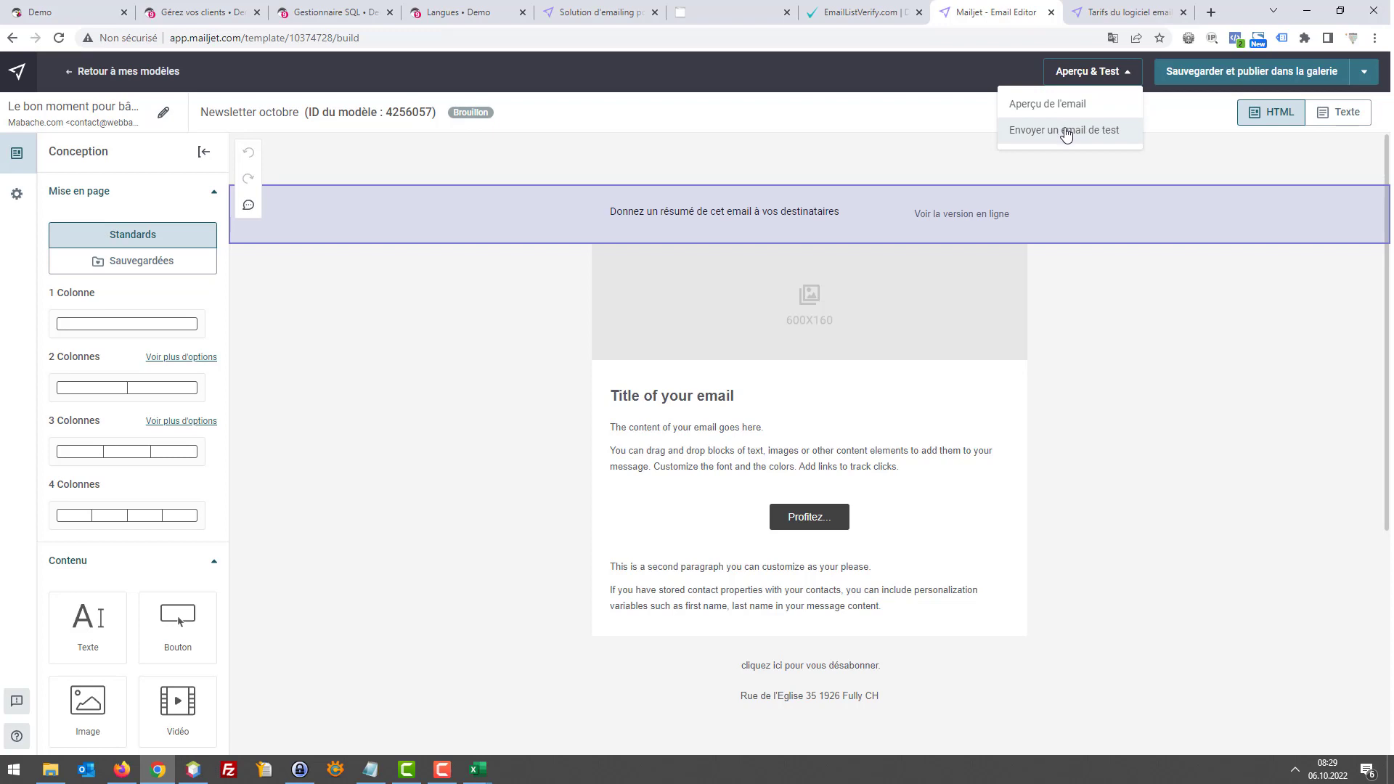
left_click(1065, 135)
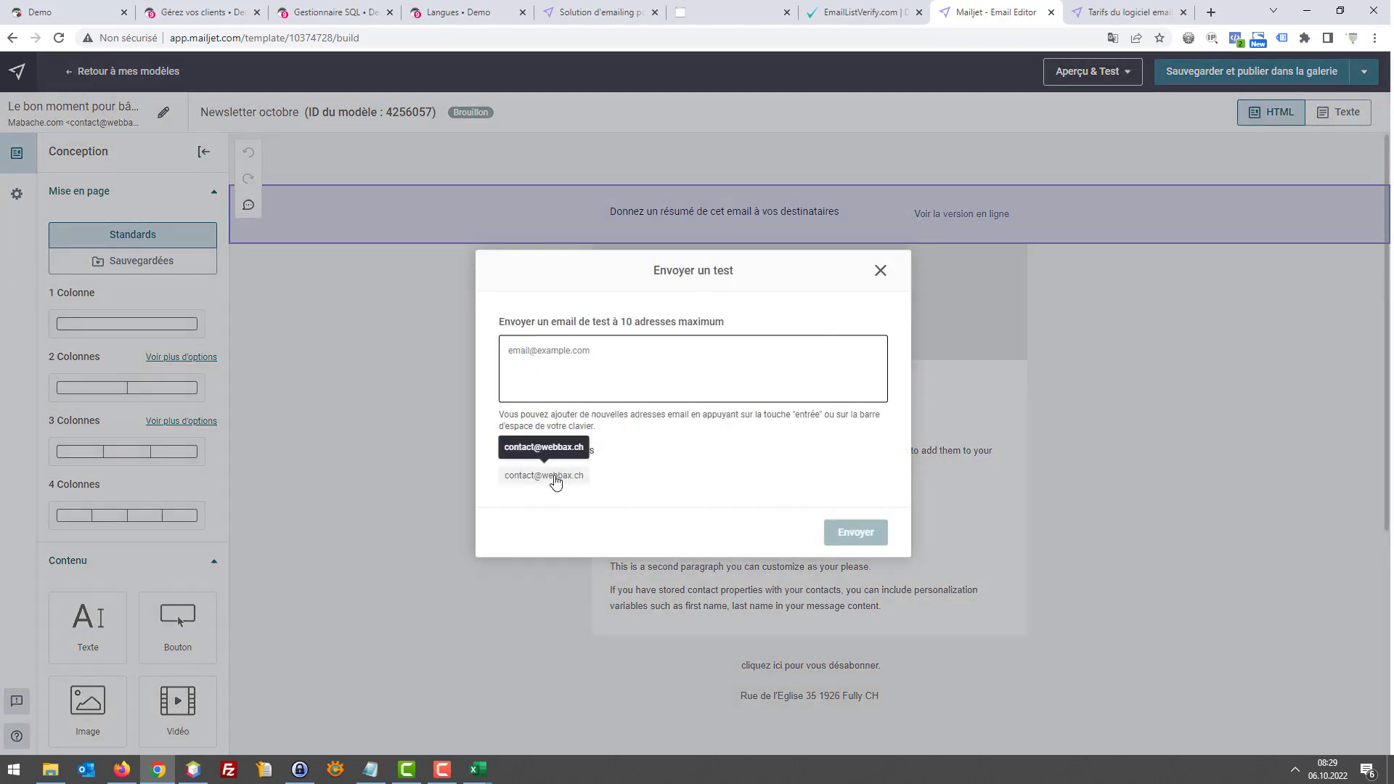
left_click(880, 271)
left_click(1260, 71)
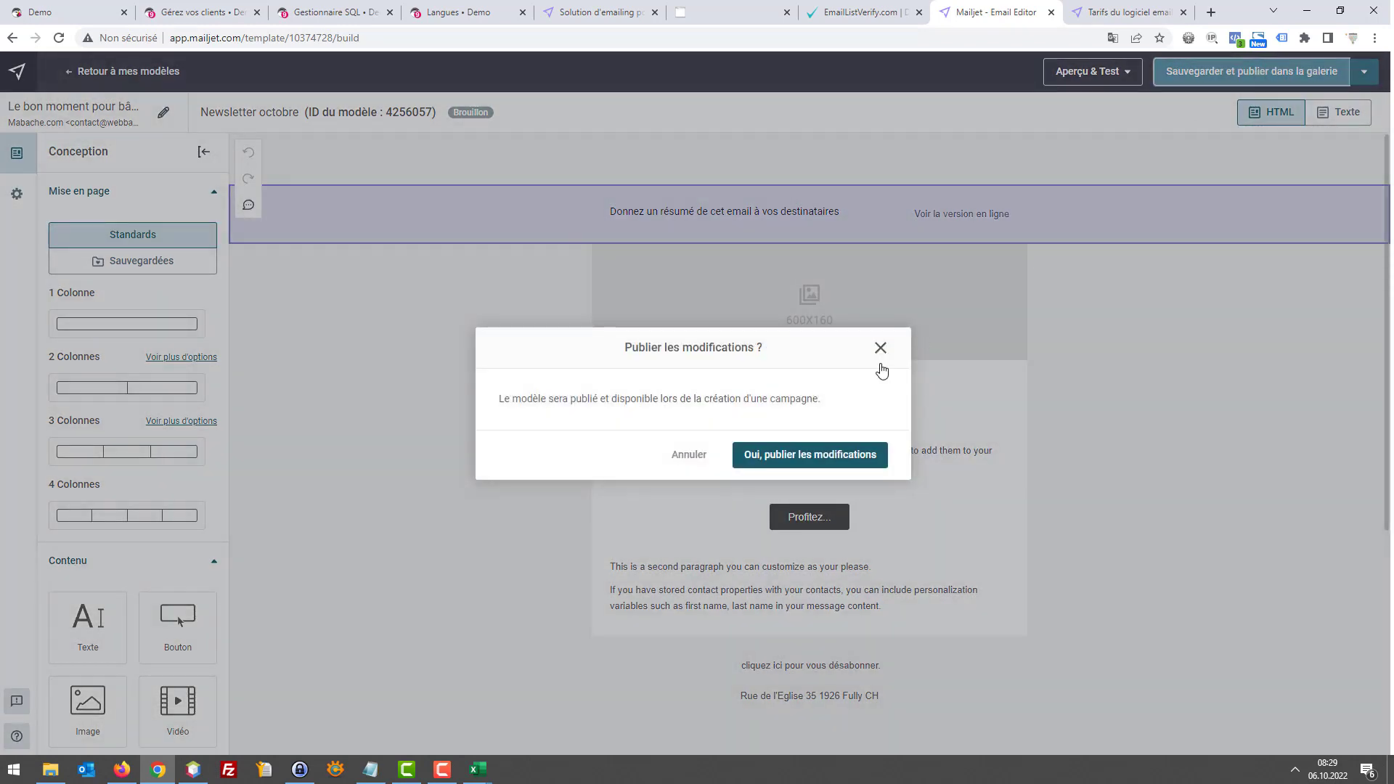
left_click(818, 456)
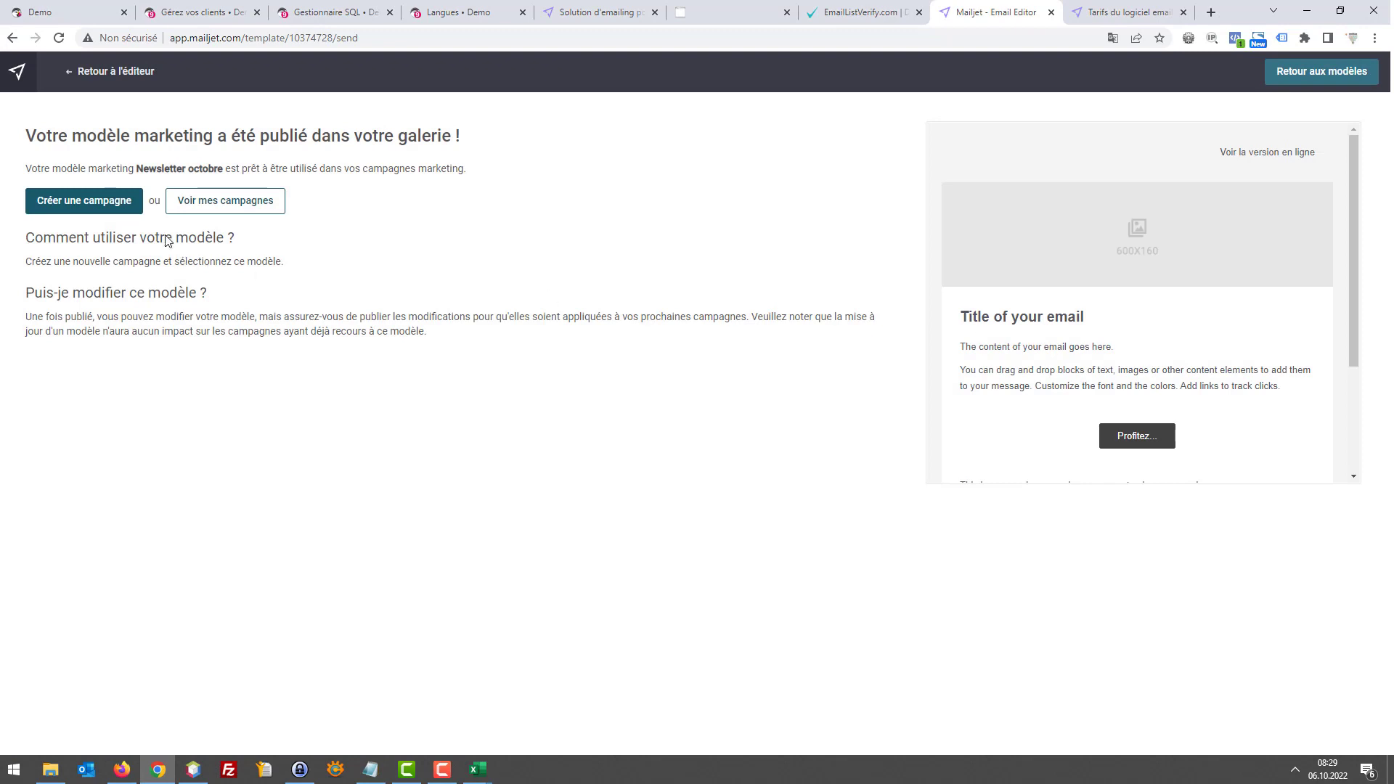
Create a campaign from the template and open Stats in a new tab showing 1336 emails sent
left_click(101, 204)
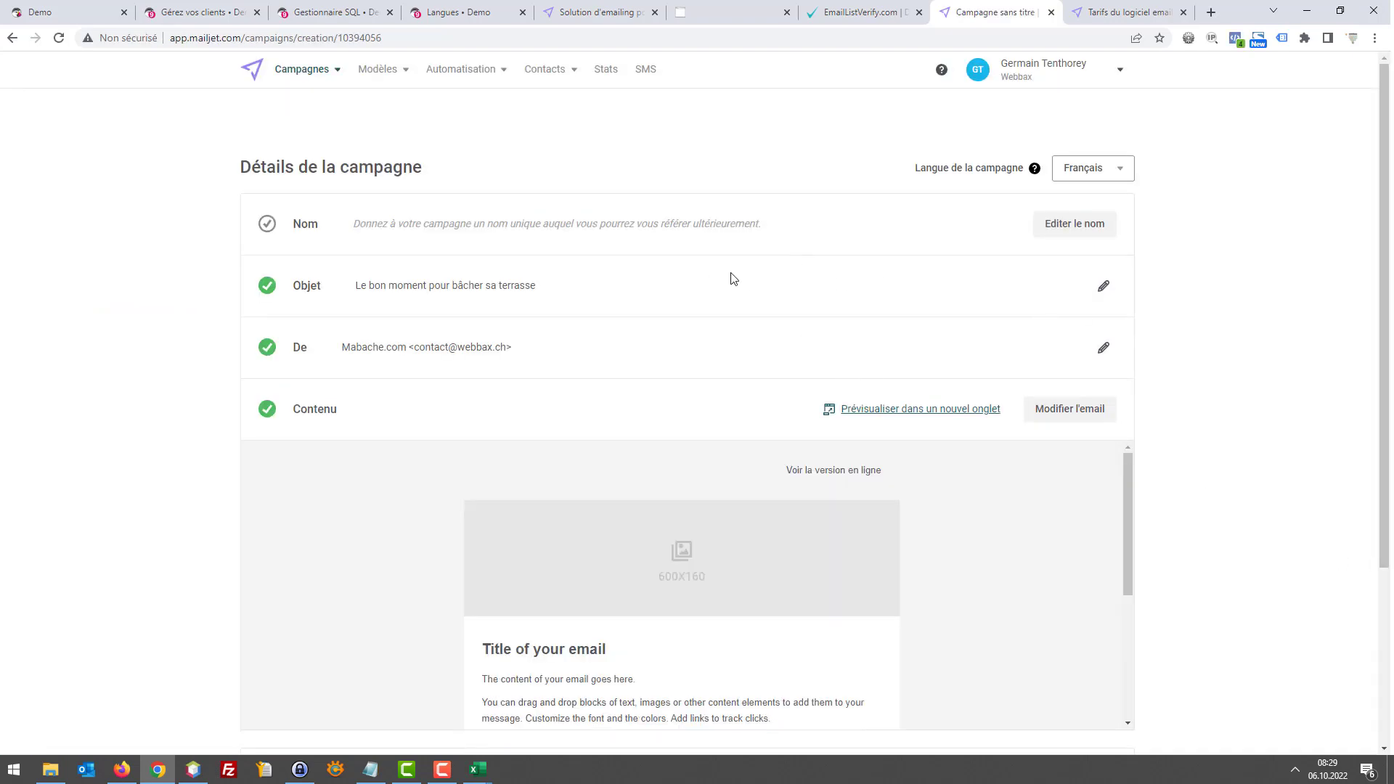
right_click(605, 70)
left_click(678, 84)
left_click(1026, 22)
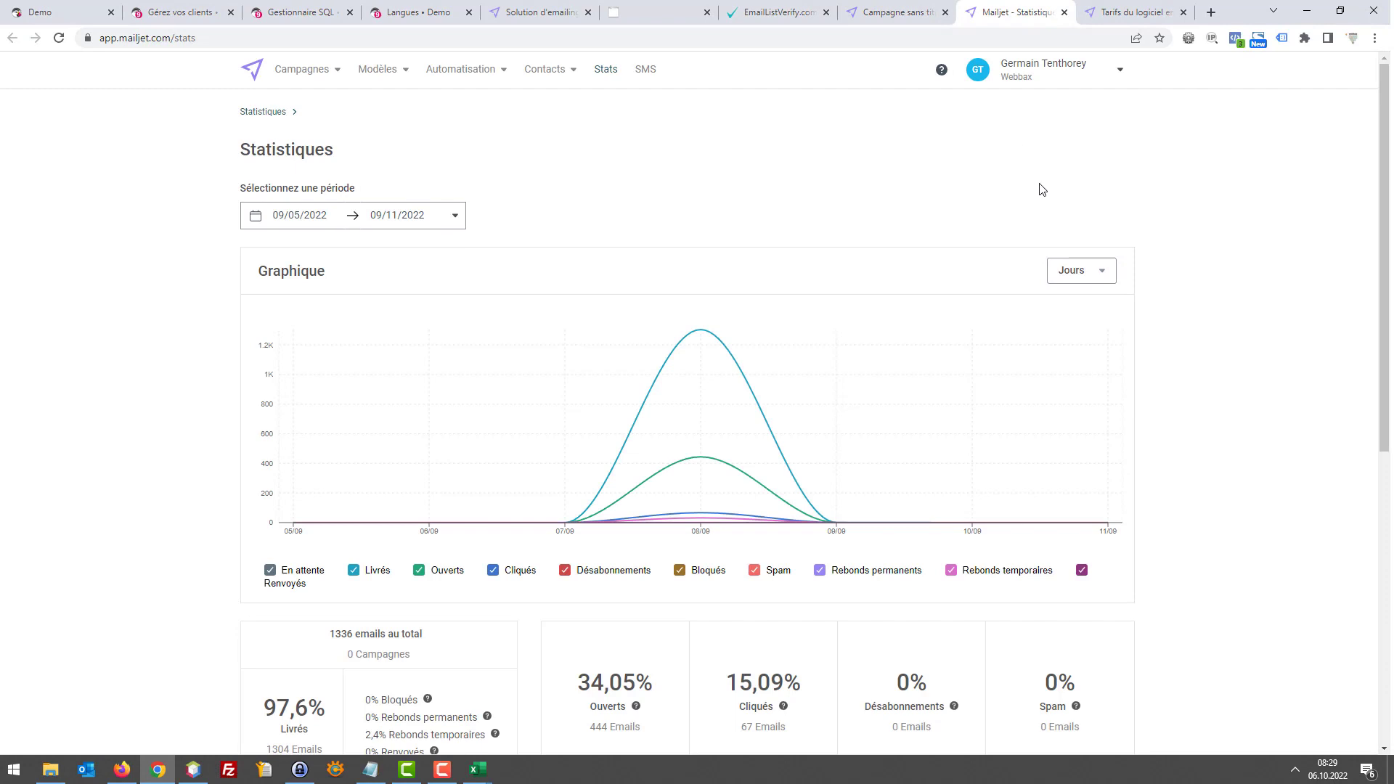
scroll(999, 208, "down", 3)
scroll(984, 210, "up", 2)
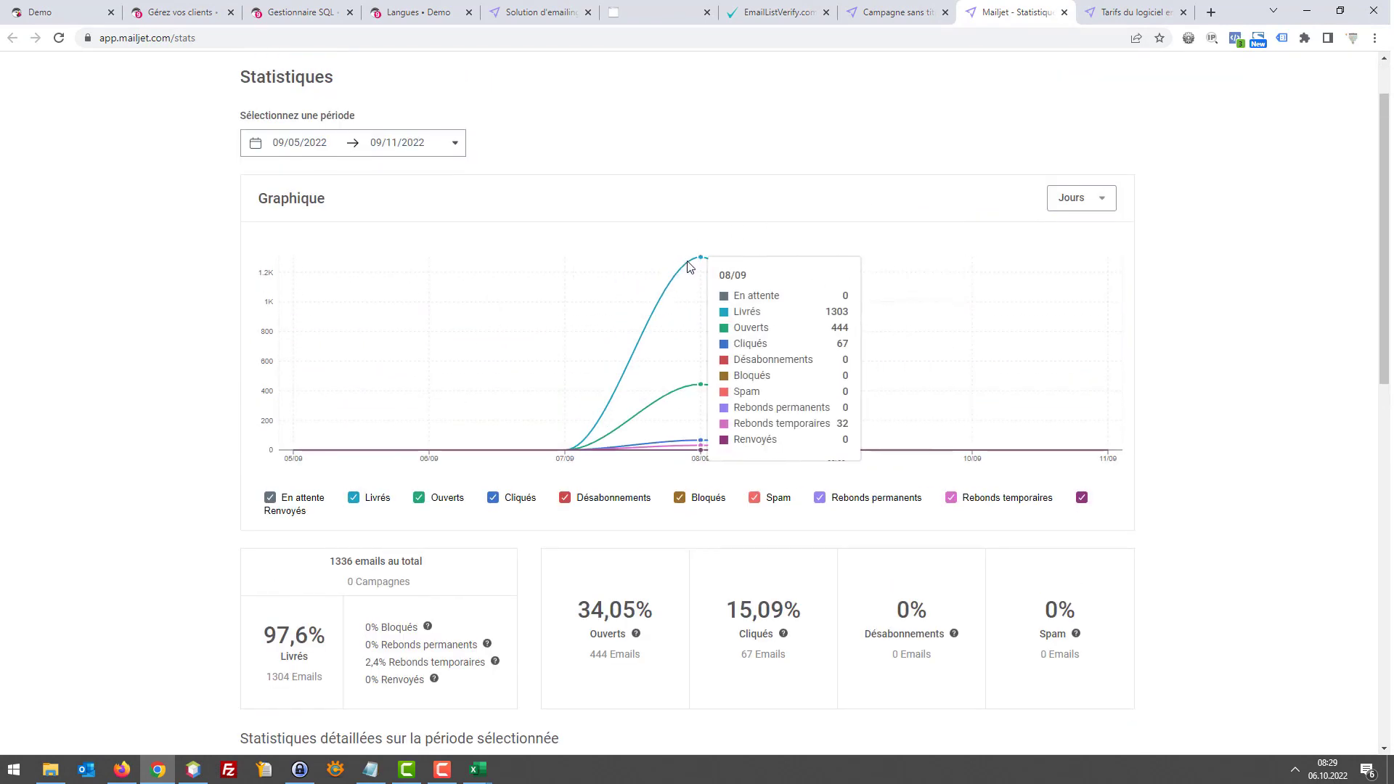
scroll(688, 266, "down", 2)
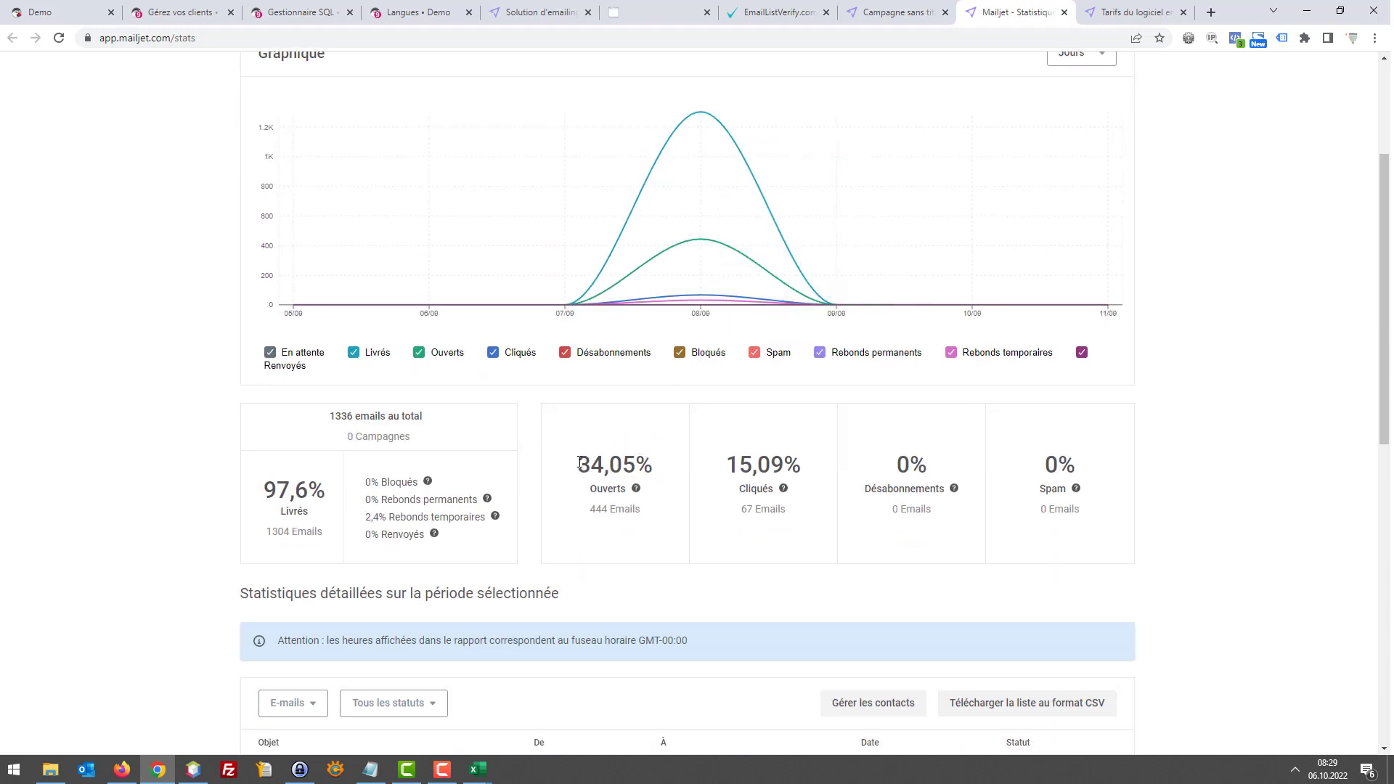
left_click_drag(580, 465, 609, 468)
left_click(580, 472)
left_click_drag(585, 465, 605, 466)
left_click_drag(726, 465, 750, 471)
left_click(748, 470)
scroll(747, 468, "down", 1)
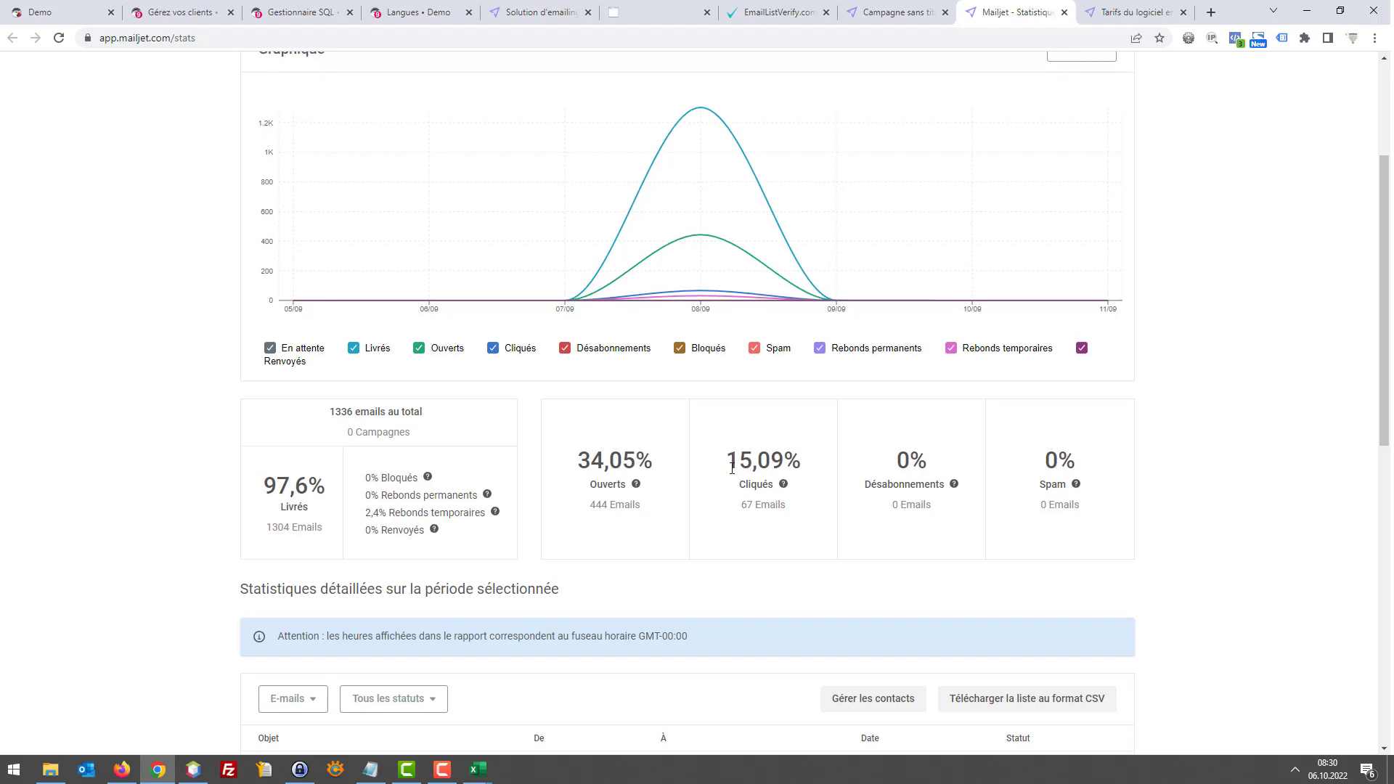
scroll(708, 457, "up", 1)
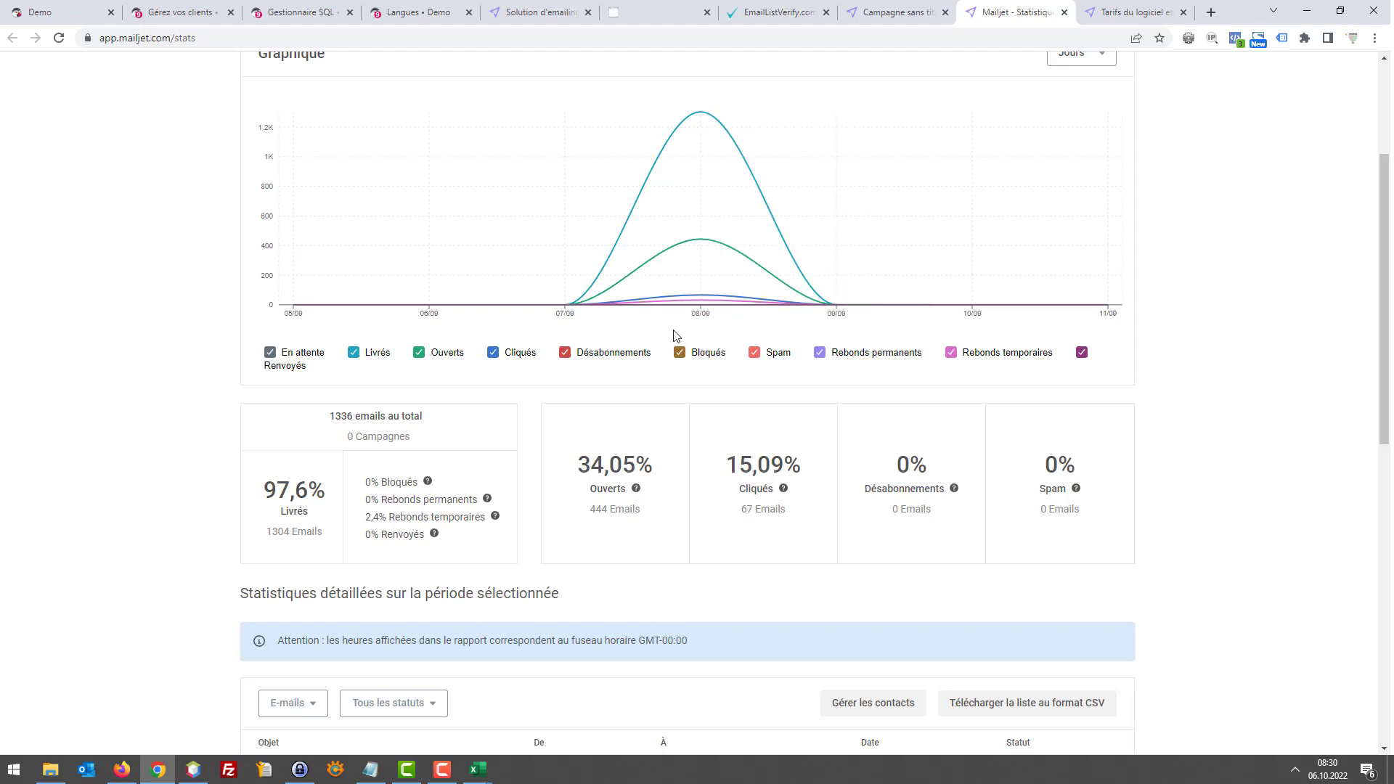
scroll(667, 337, "up", 1)
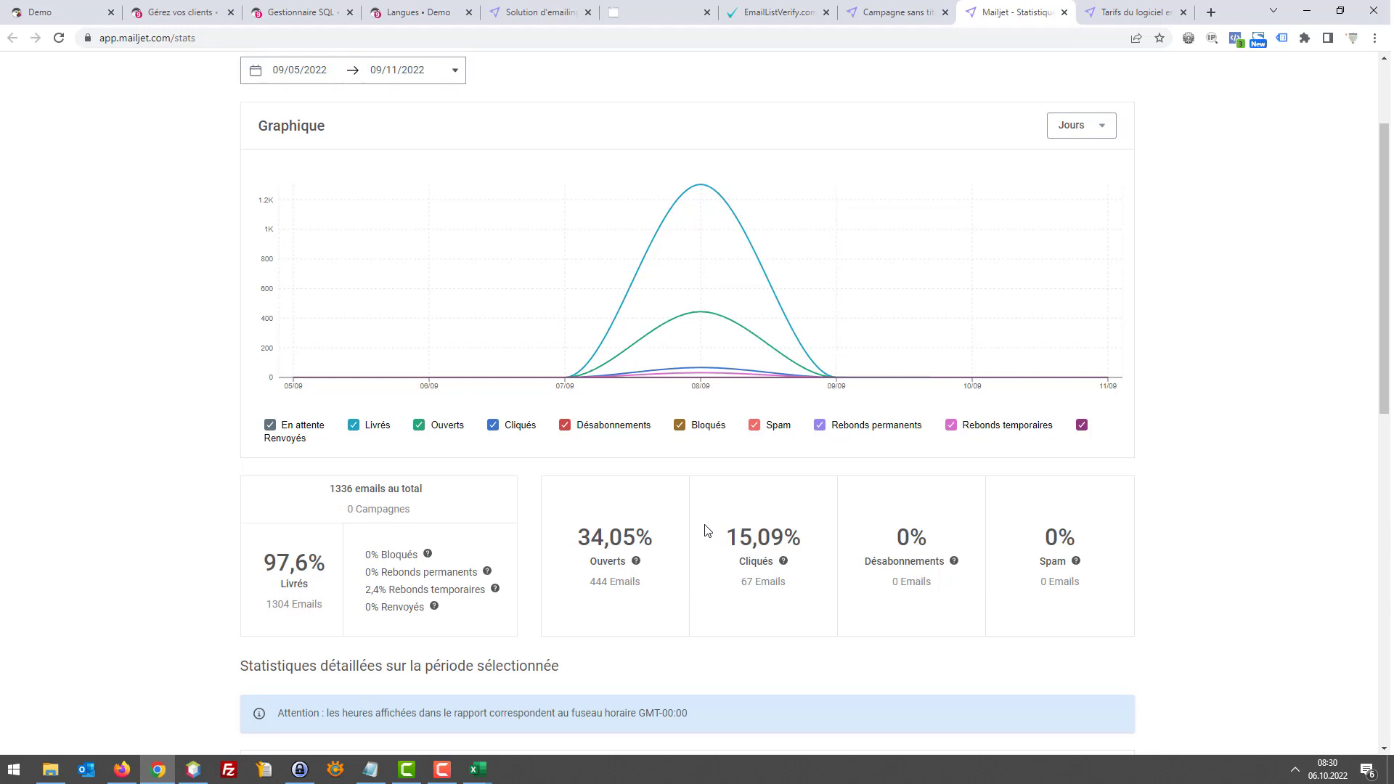
left_click_drag(583, 537, 618, 537)
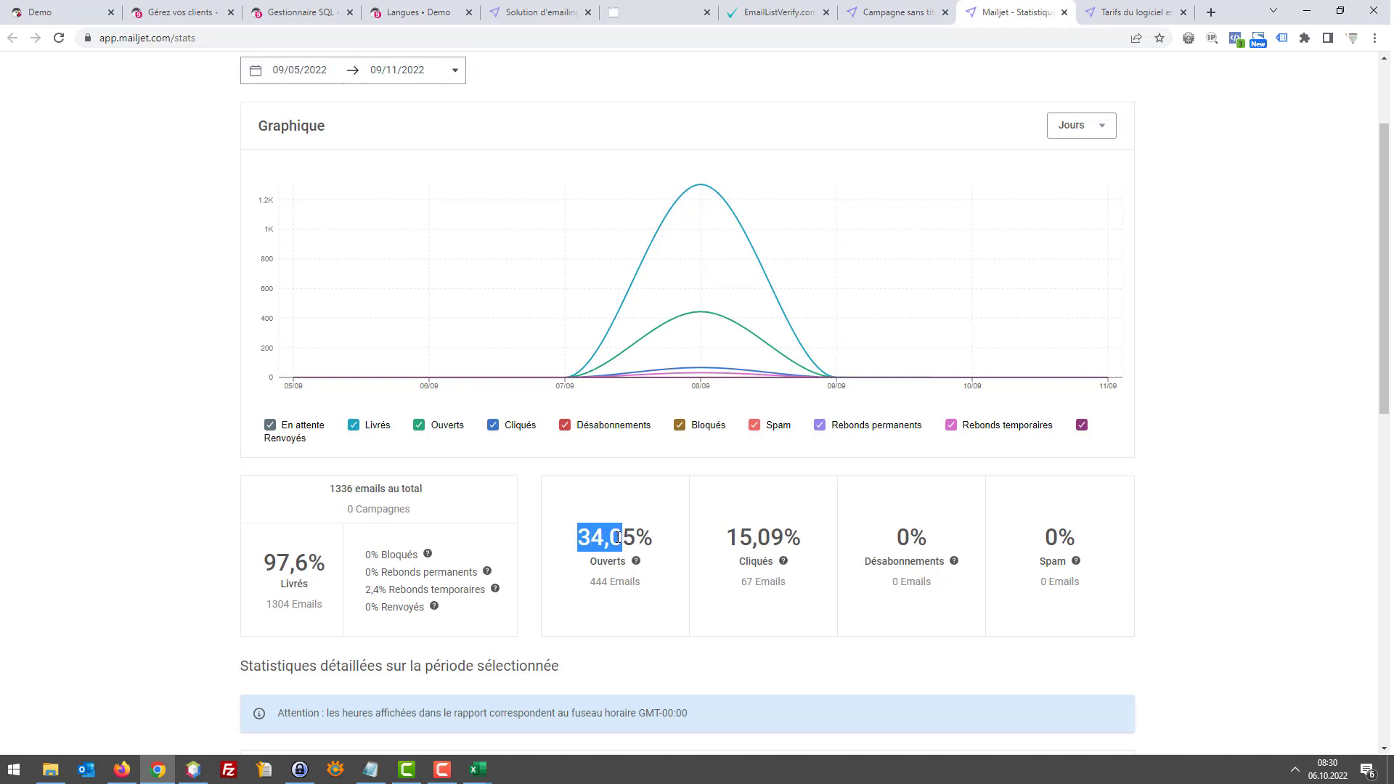
left_click(626, 537)
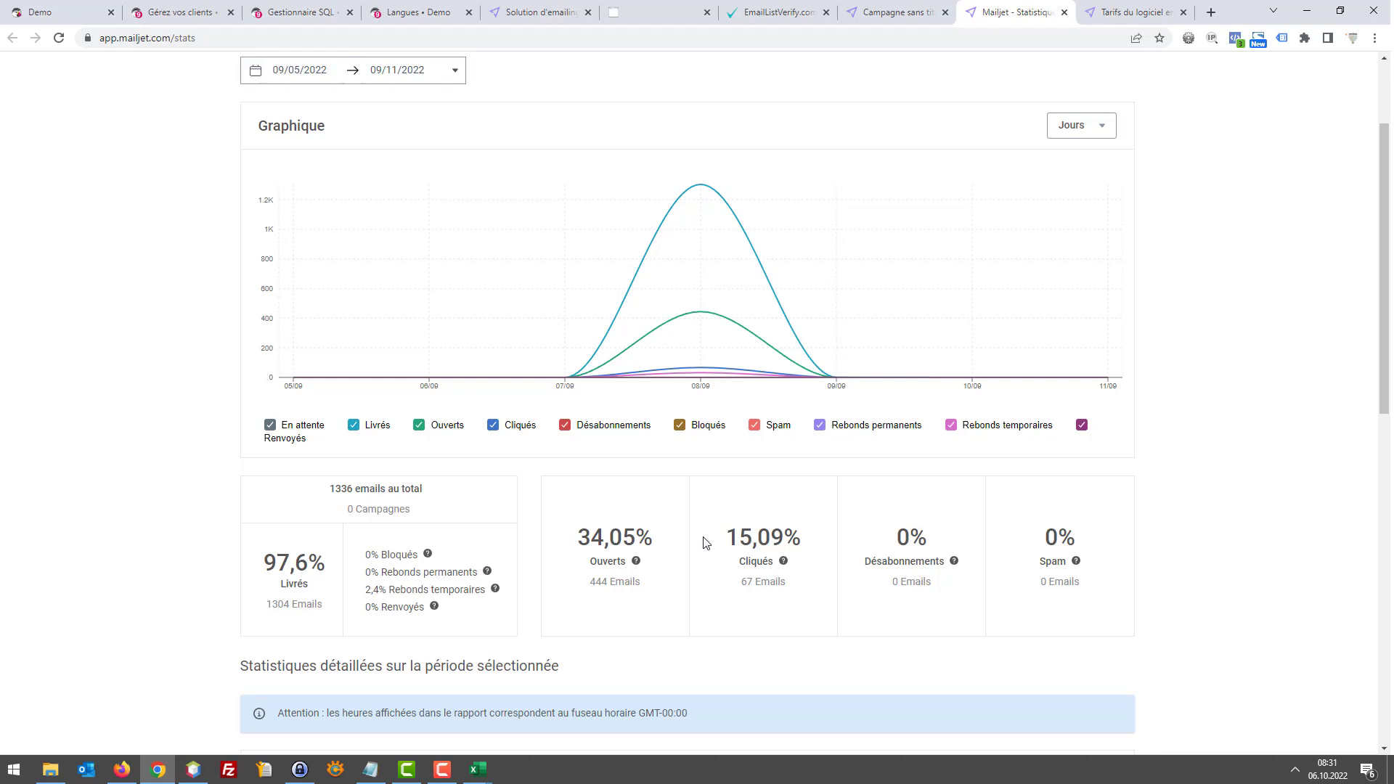
Name the campaign 'Newsletter octobre' and save the name
left_click(860, 8)
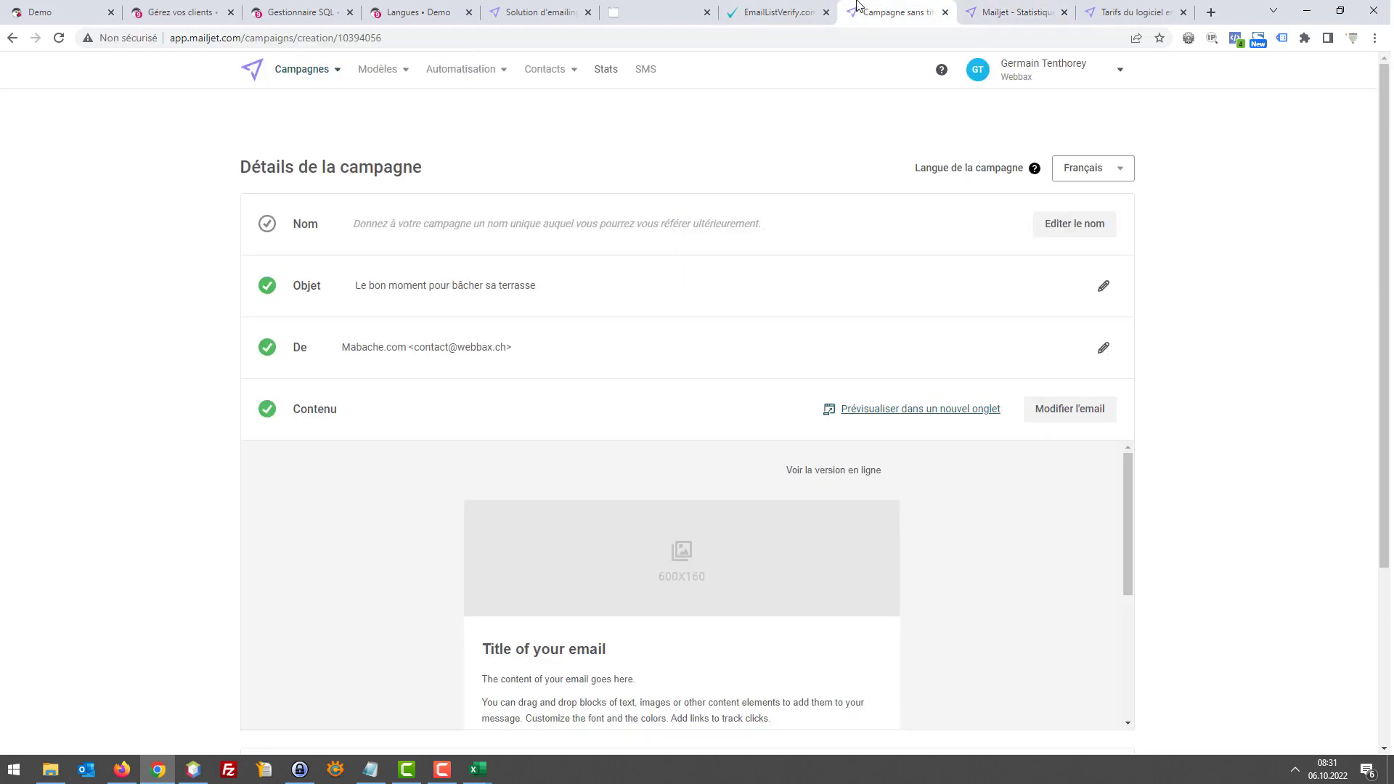
left_click(462, 225)
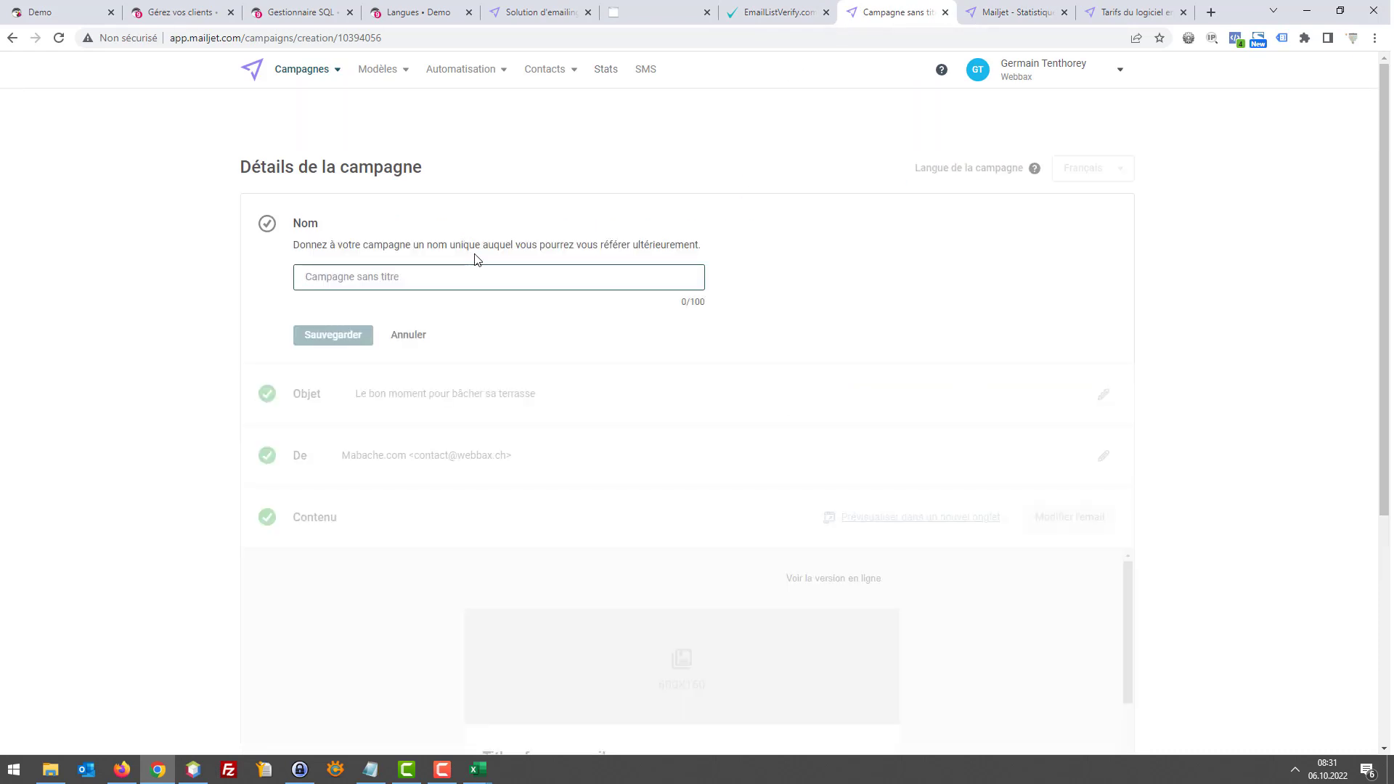
type("Newslet")
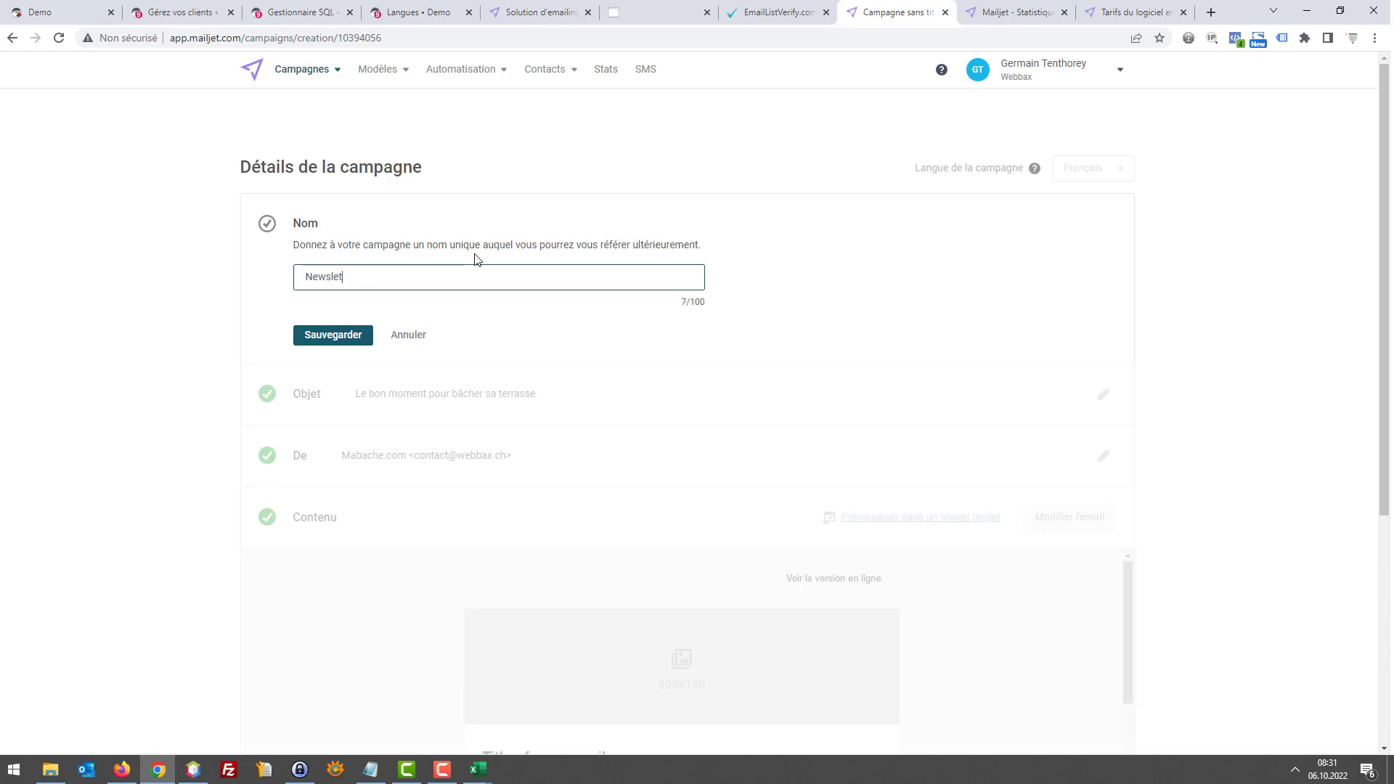
type("ter octobre")
left_click(335, 332)
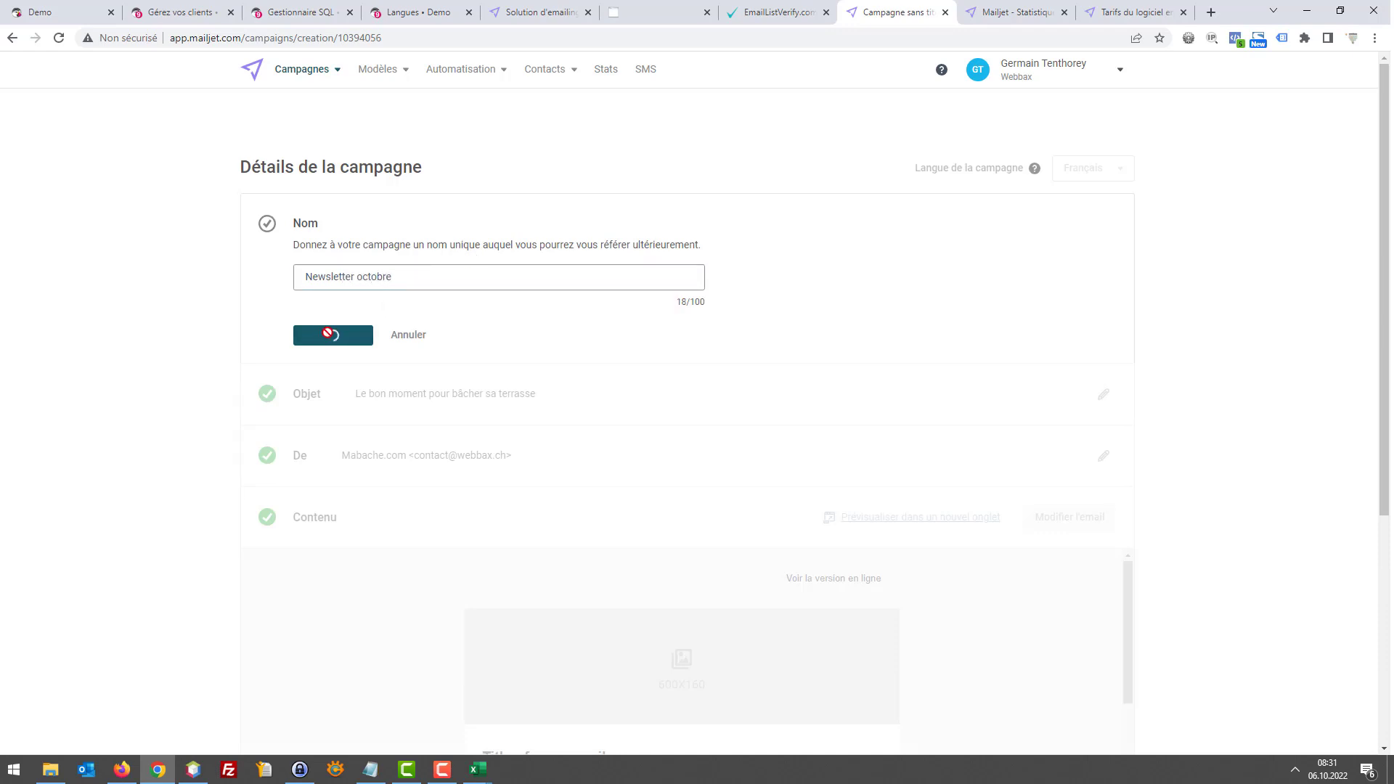
Paste an emoji at the start of the subject line, save it, and open the email editor
left_click(398, 295)
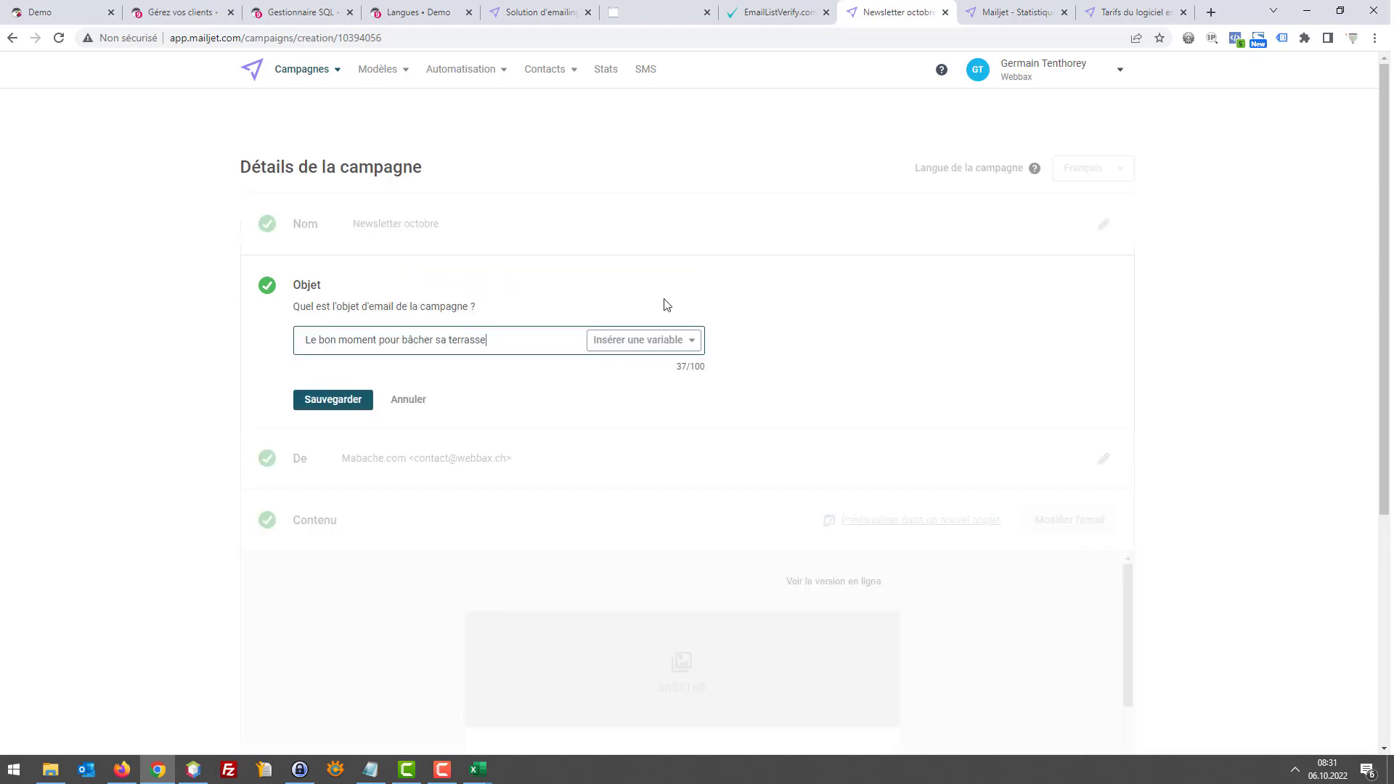
left_click(300, 335)
key("super+i")
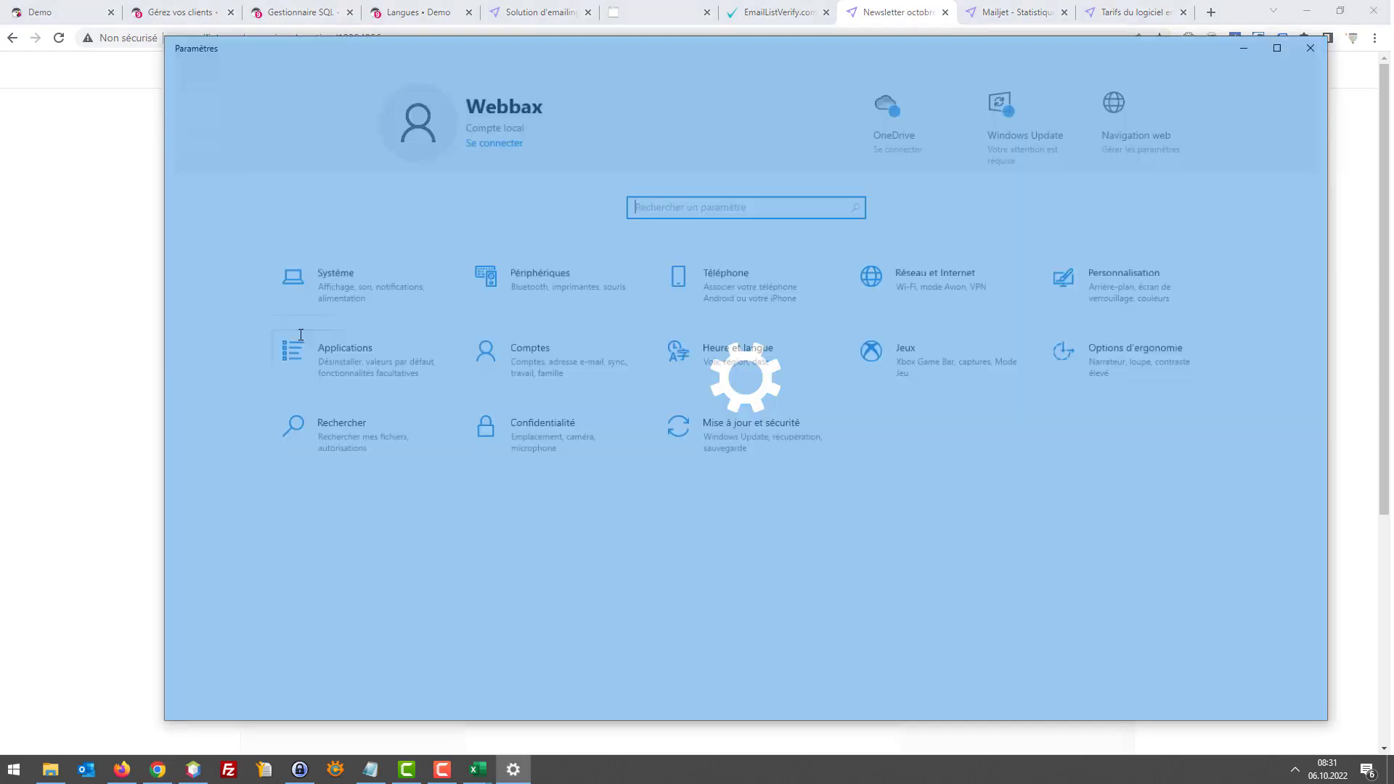
left_click(1307, 52)
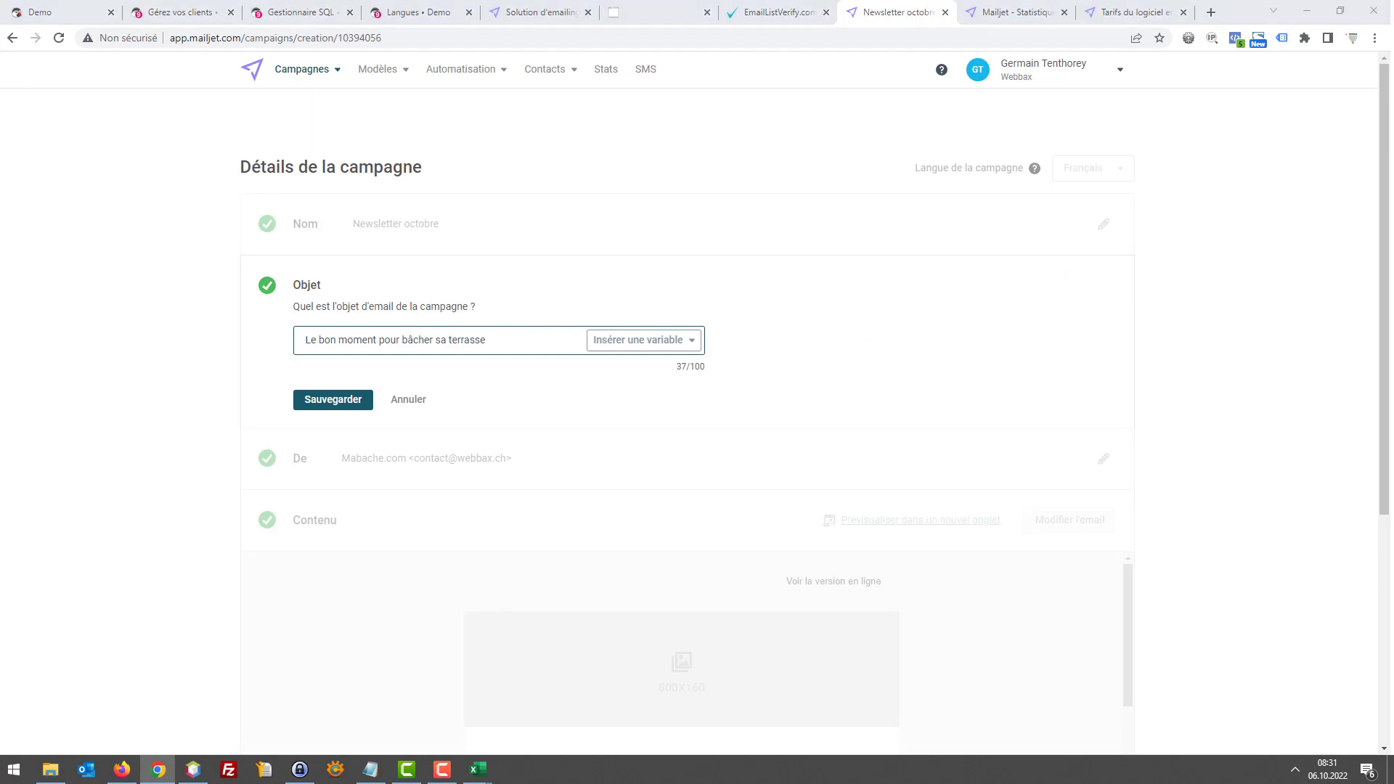
left_click(302, 340)
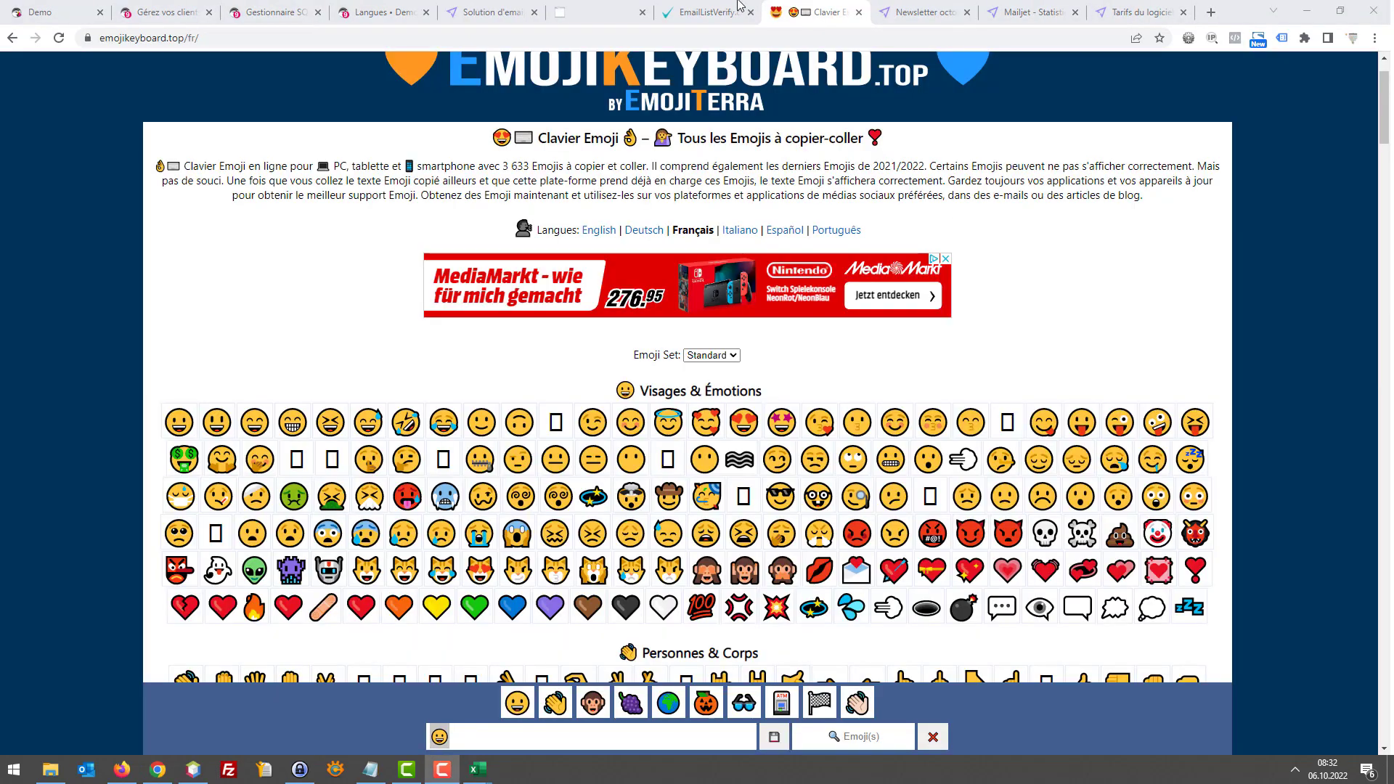
left_click(720, 7)
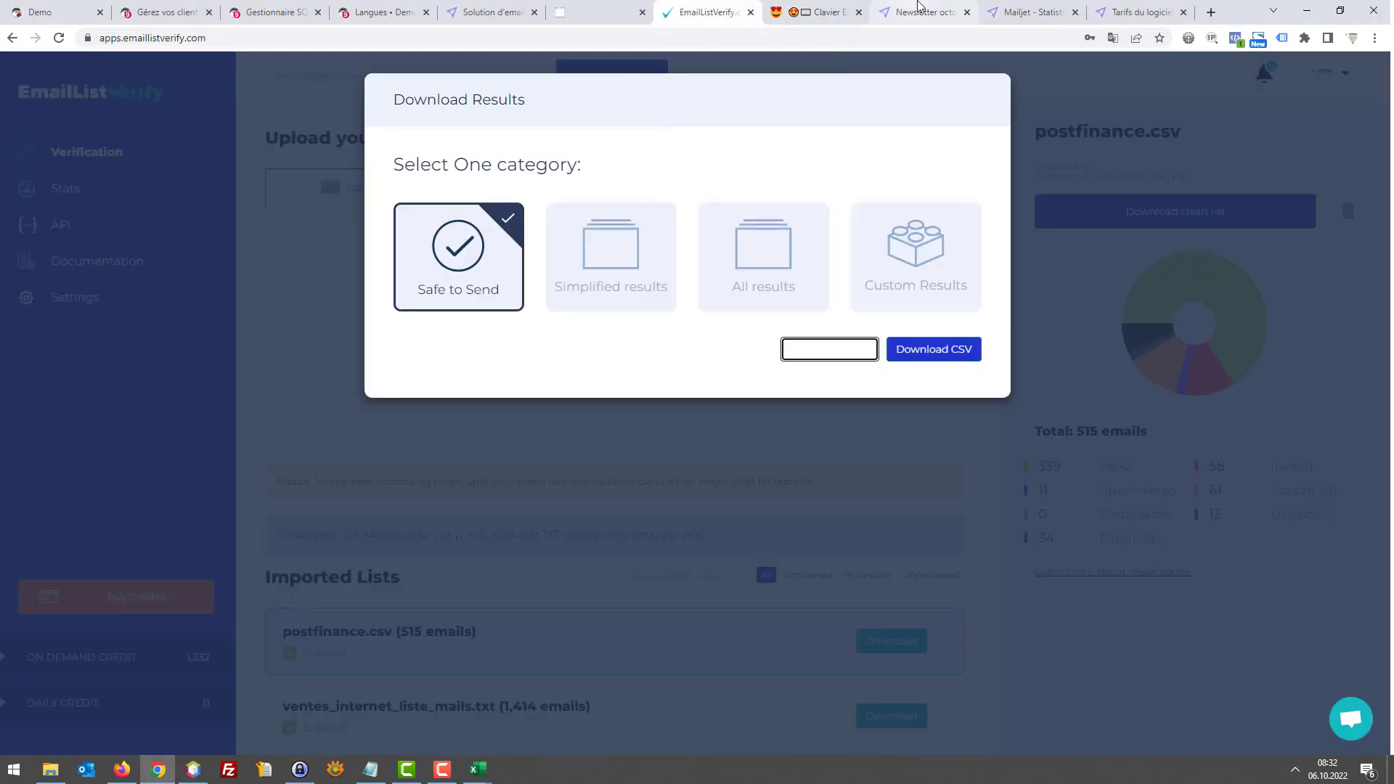
left_click(926, 11)
type("😀")
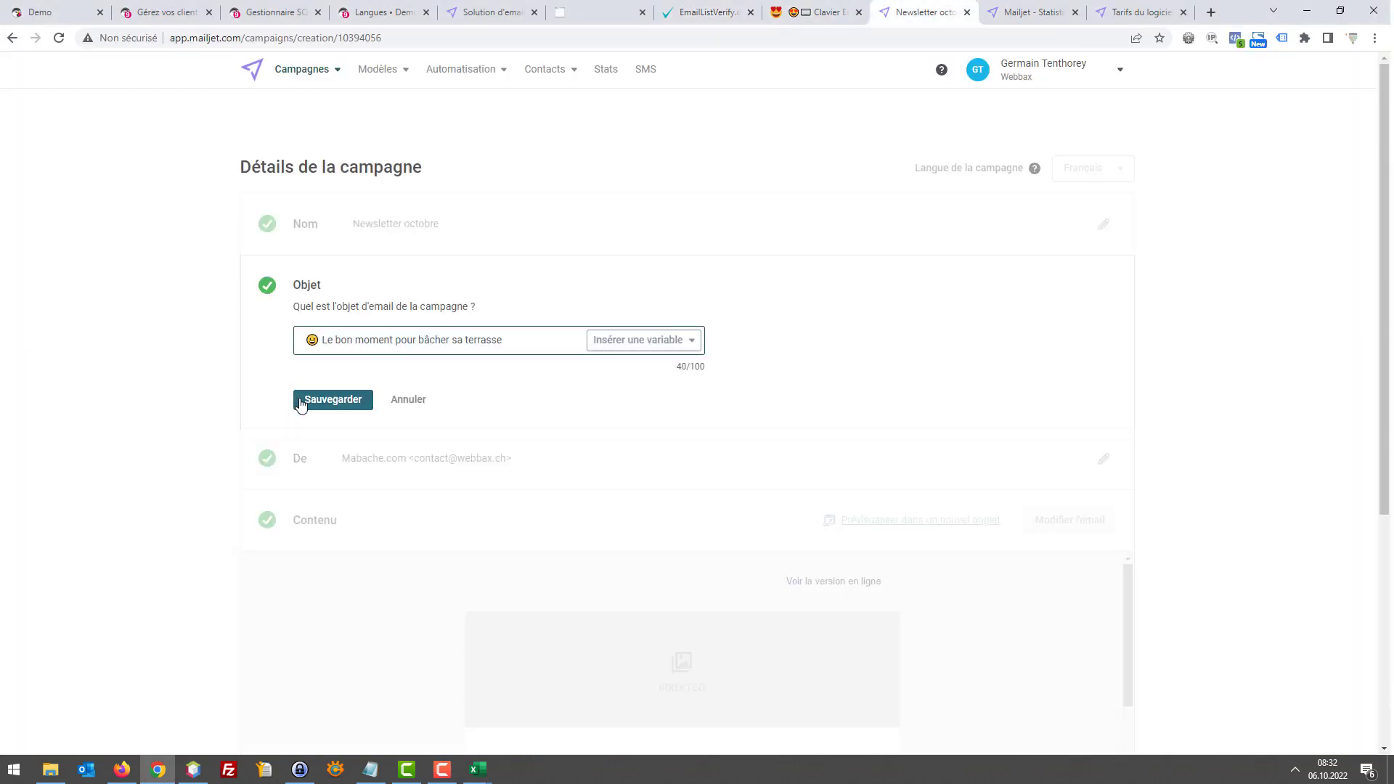
left_click(320, 400)
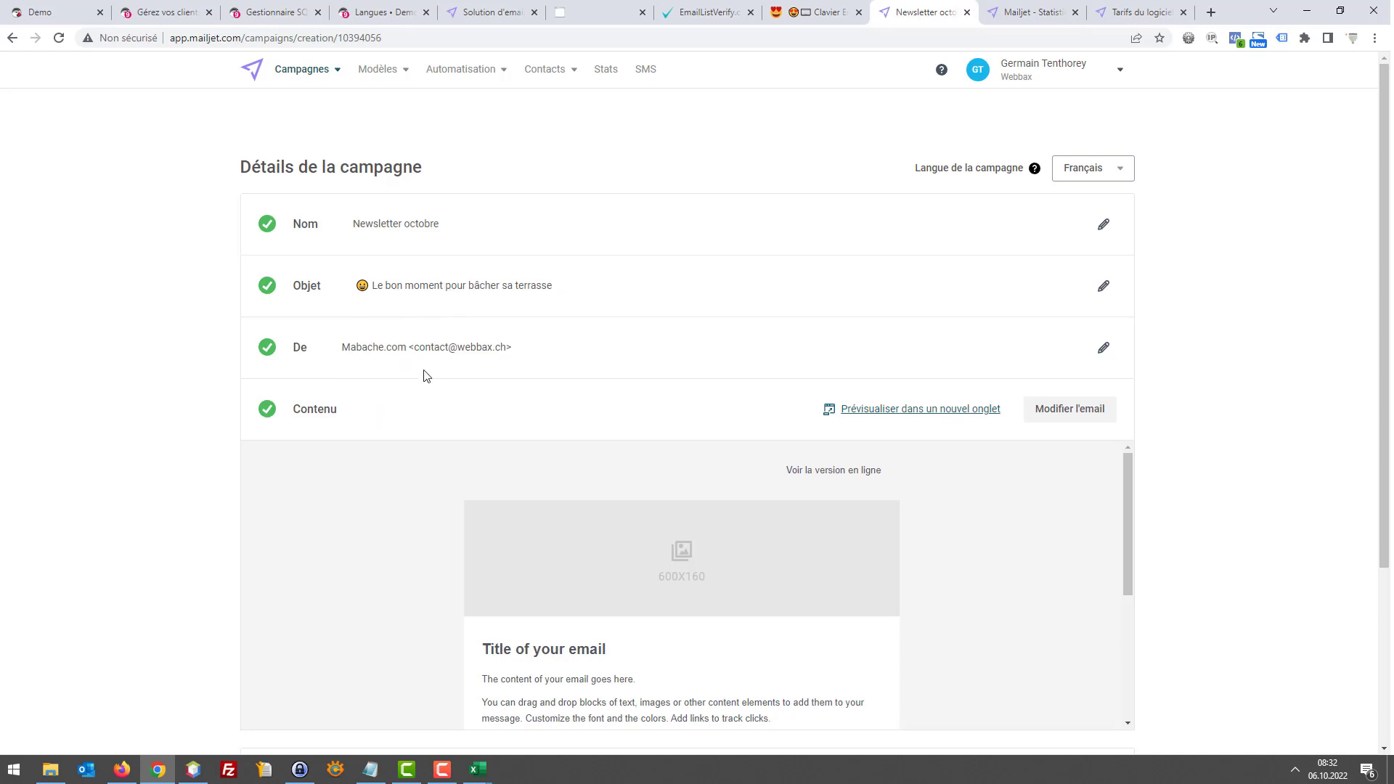
scroll(661, 415, "down", 2)
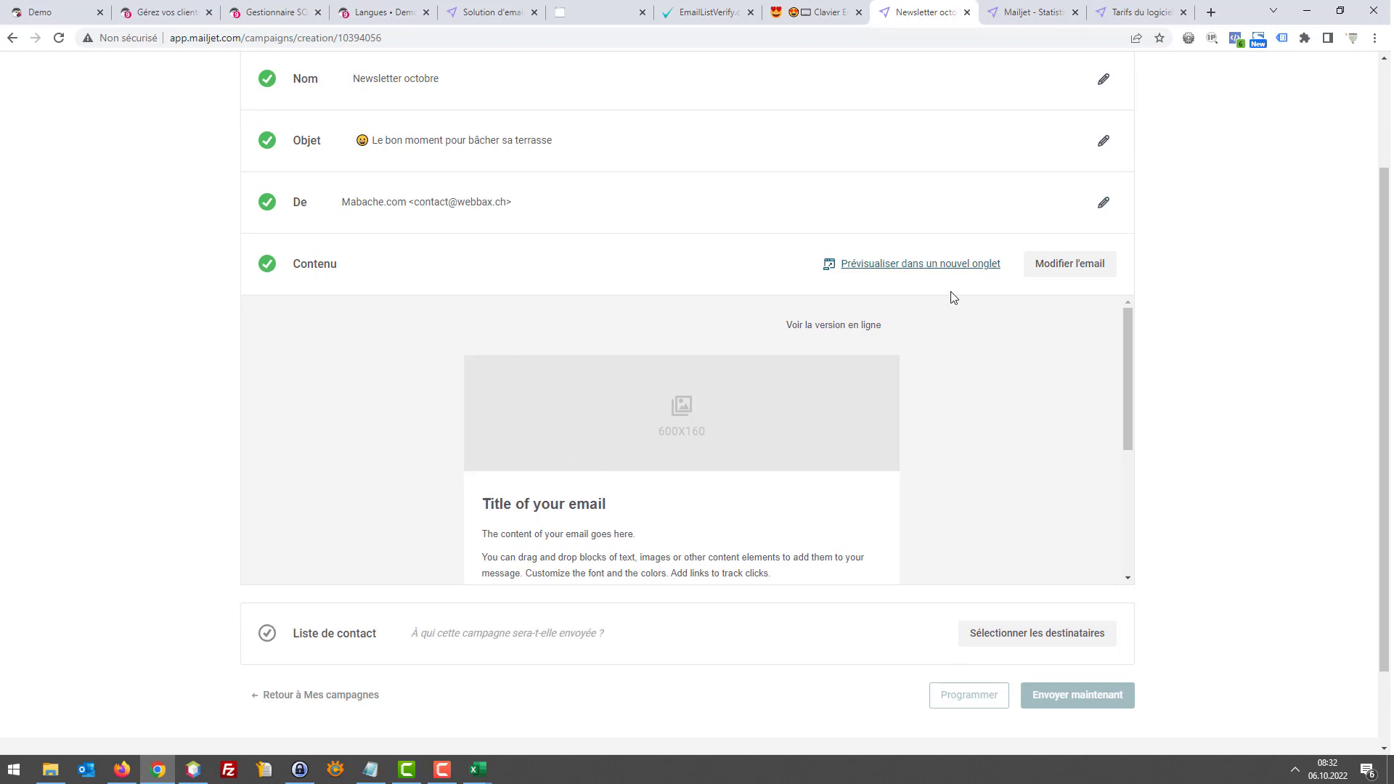
left_click(1065, 265)
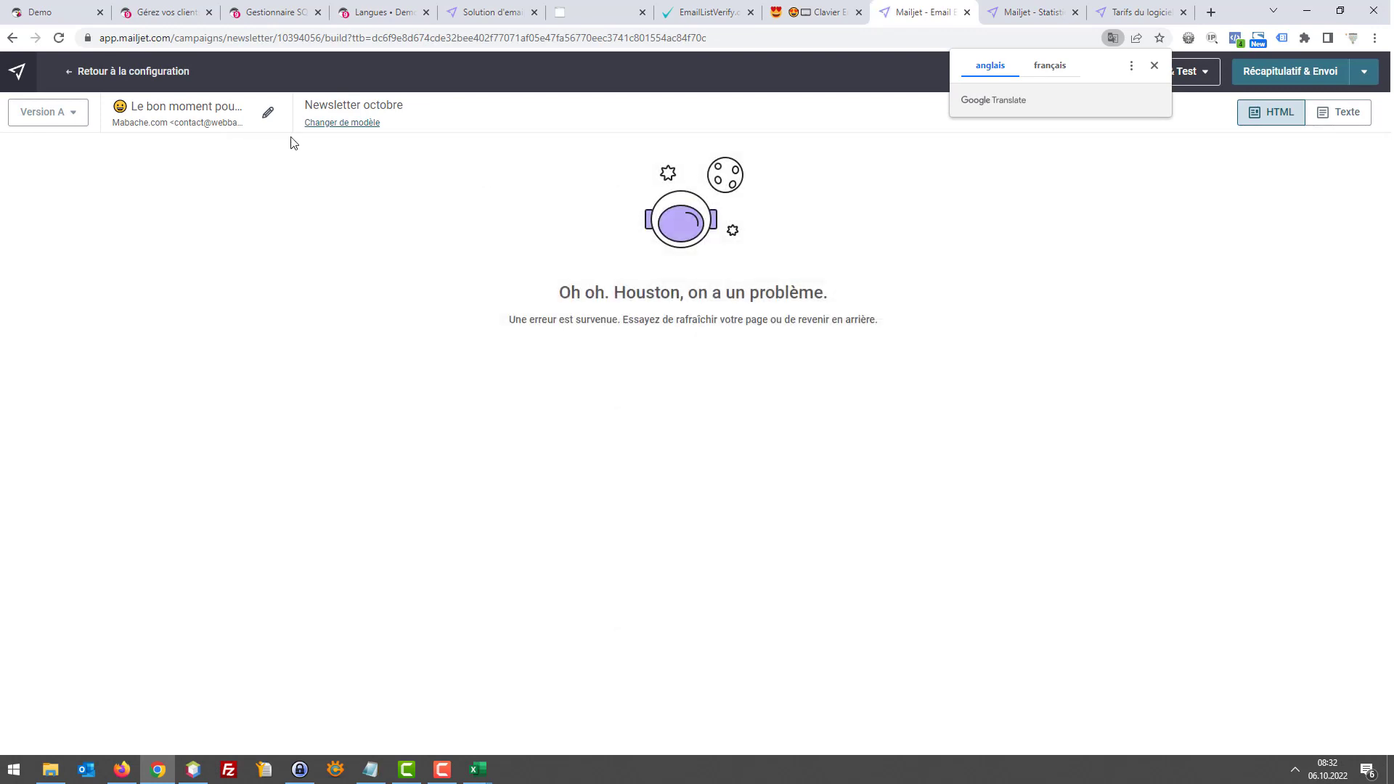
left_click(73, 71)
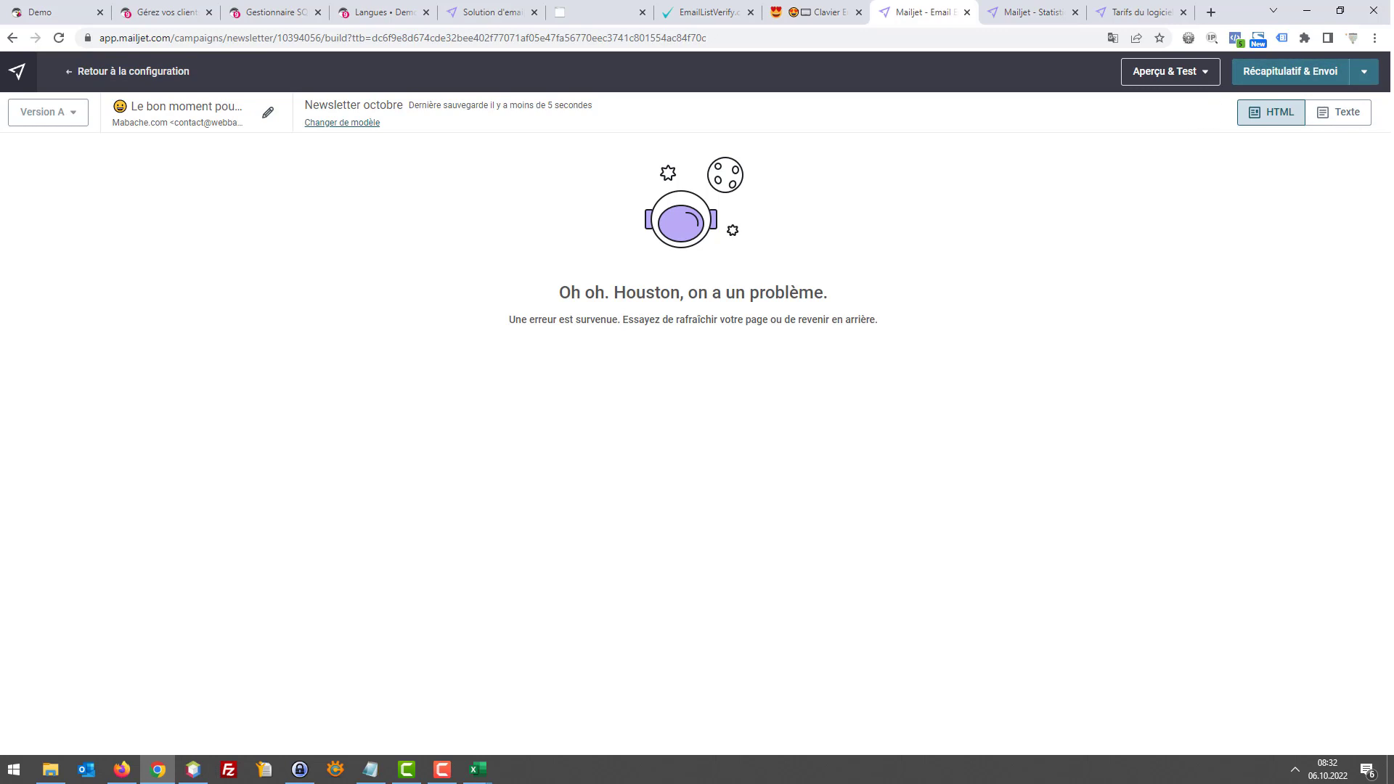
key("alt+Left")
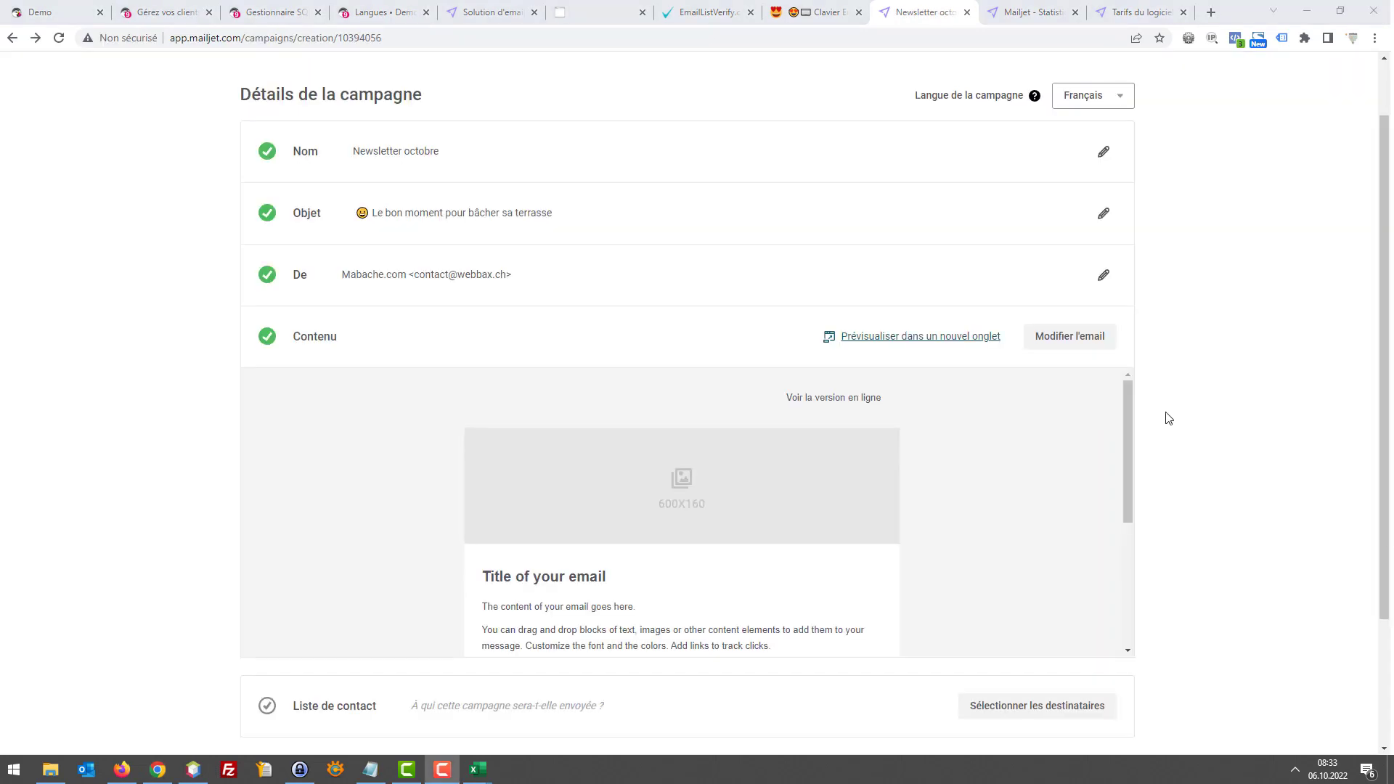
Set the campaign recipients to the Tuto : Test newsletter list (2 contacts), then go to PrestaShop customers
scroll(1126, 399, "down", 2)
scroll(1220, 373, "down", 2)
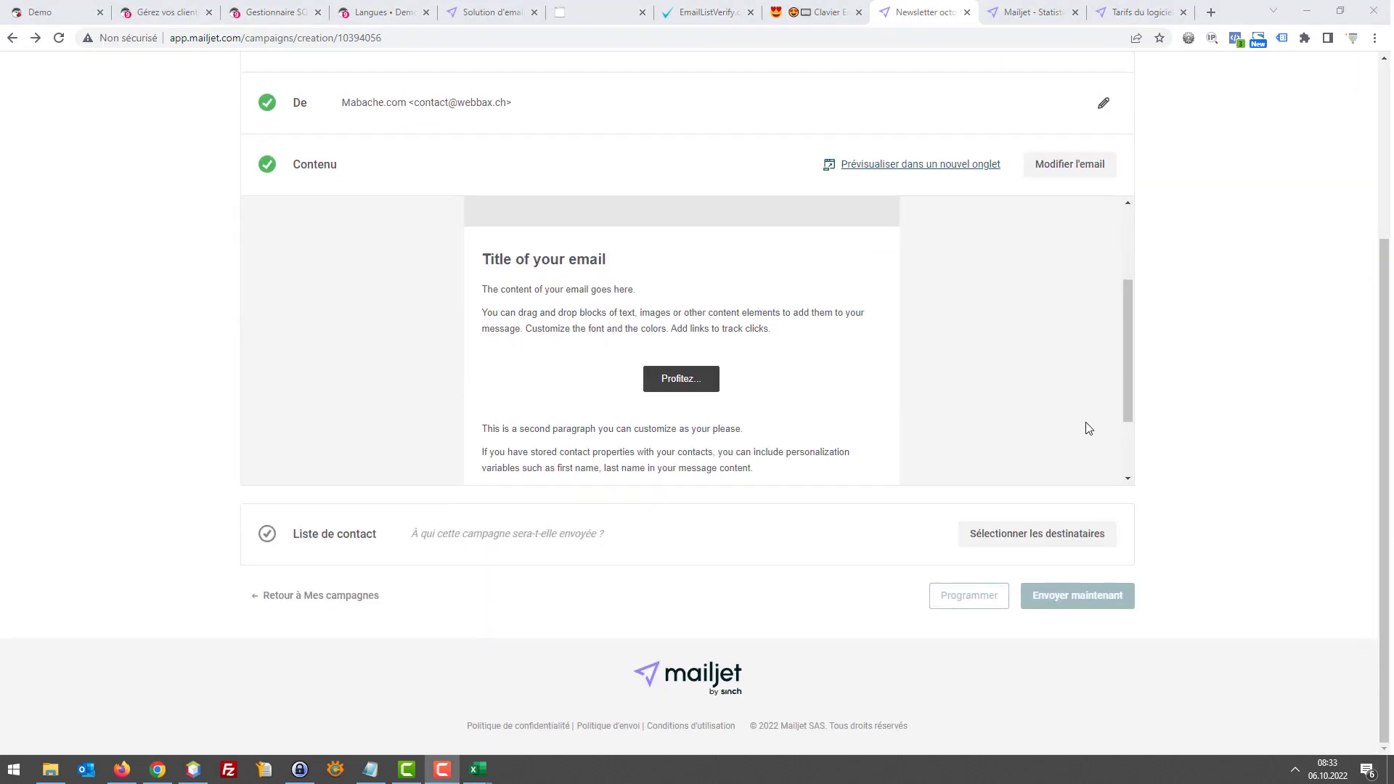
scroll(1147, 343, "up", 1)
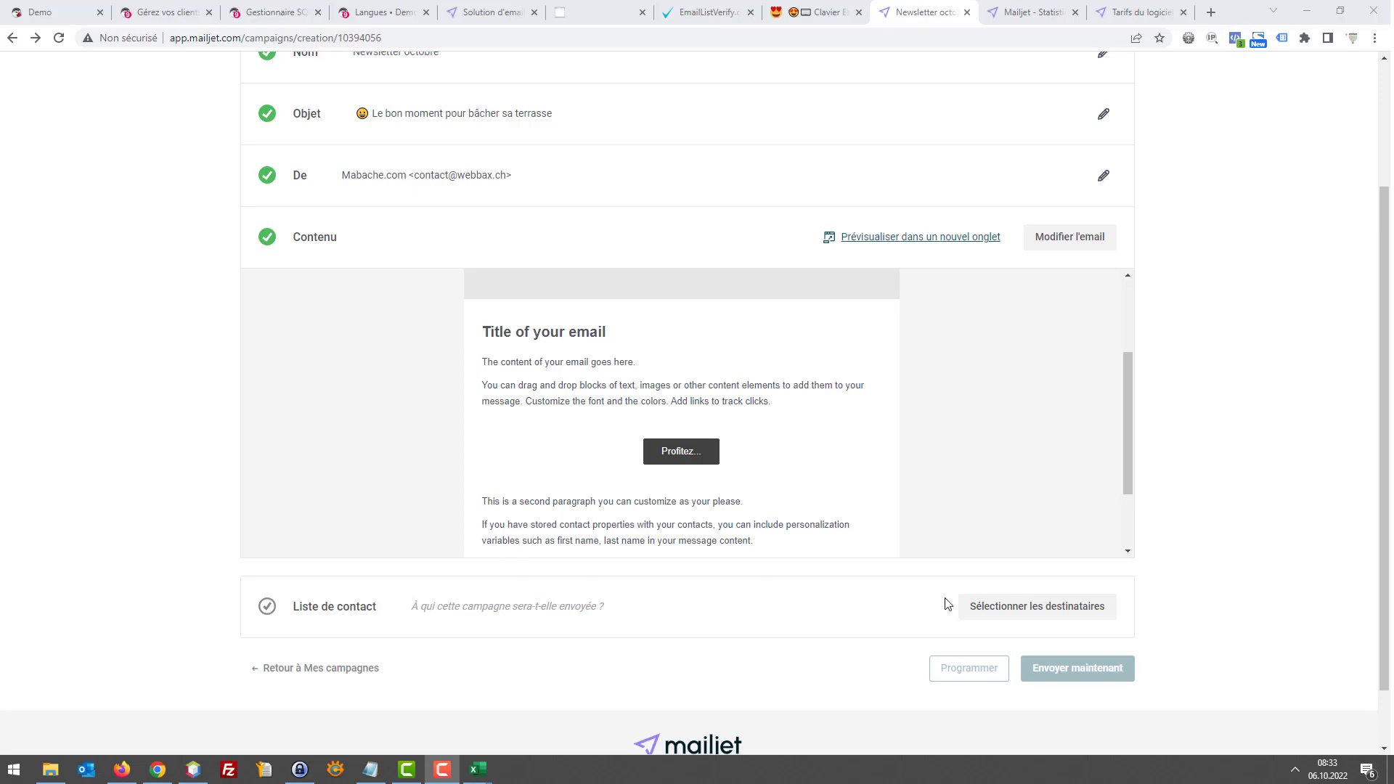
left_click(1019, 612)
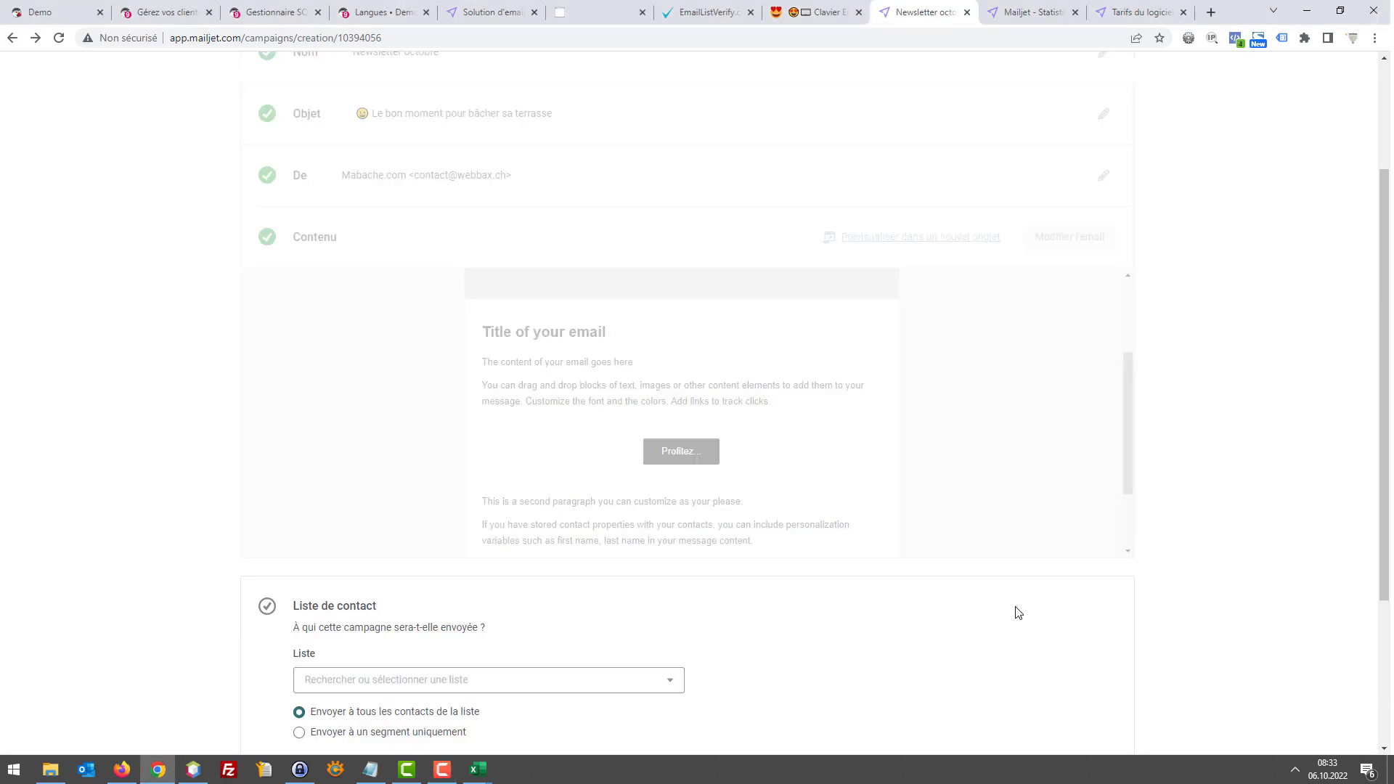
left_click(480, 535)
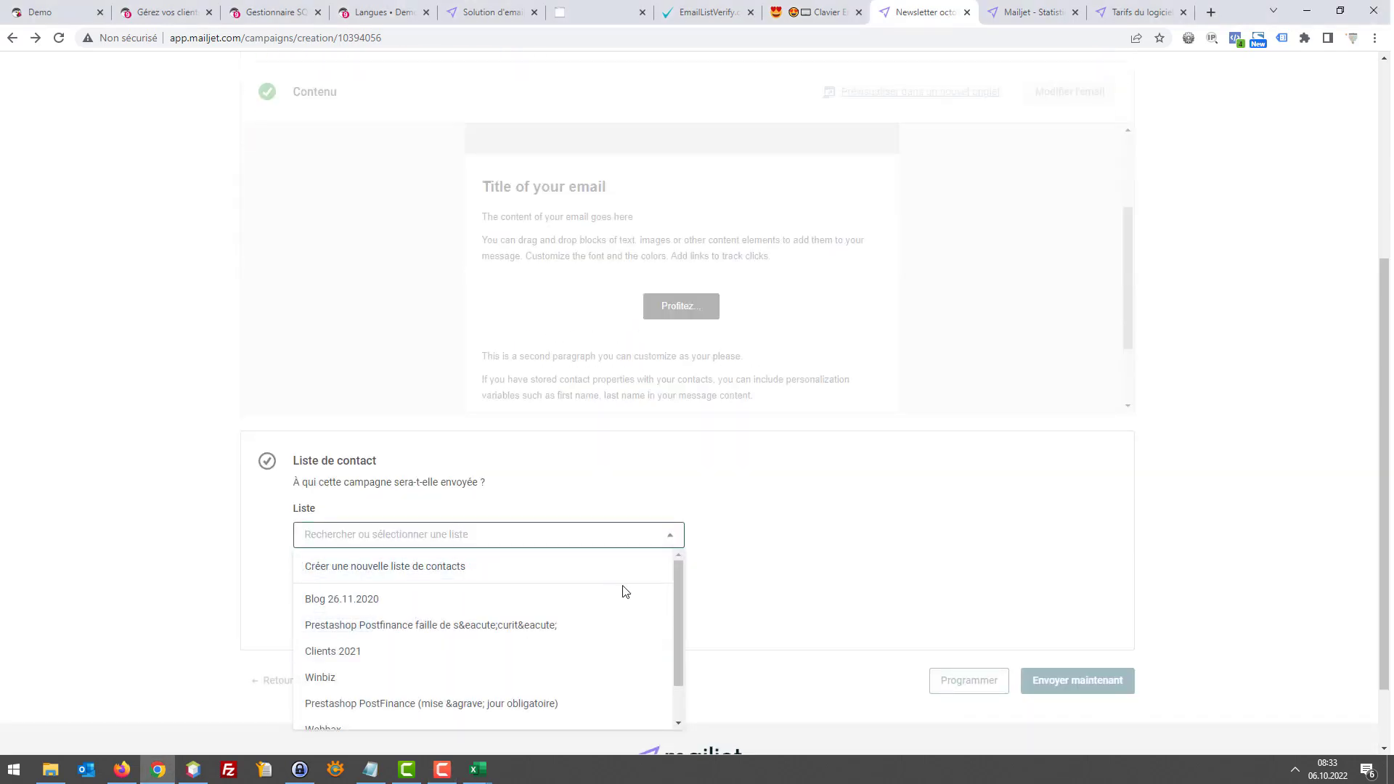
scroll(617, 602, "down", 1)
left_click(513, 705)
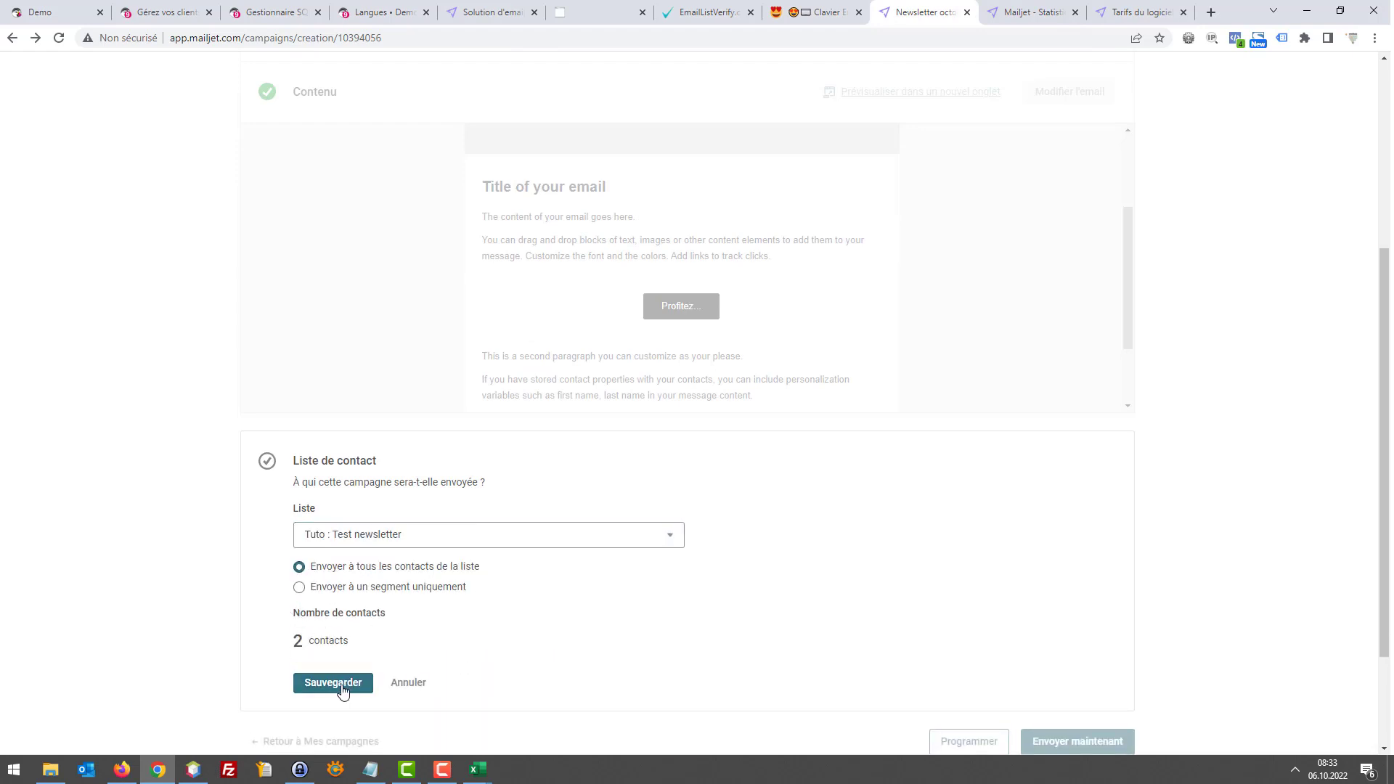
scroll(339, 685, "down", 1)
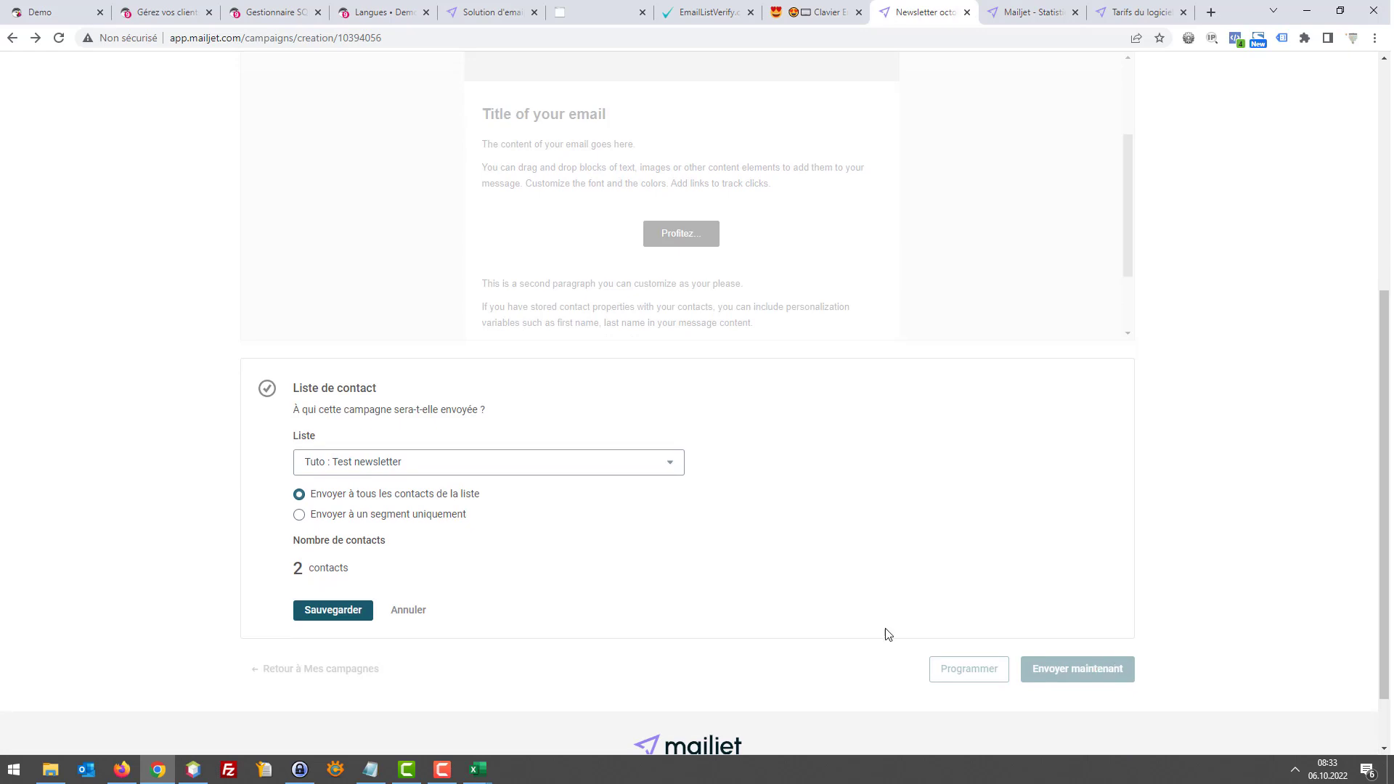
left_click(316, 612)
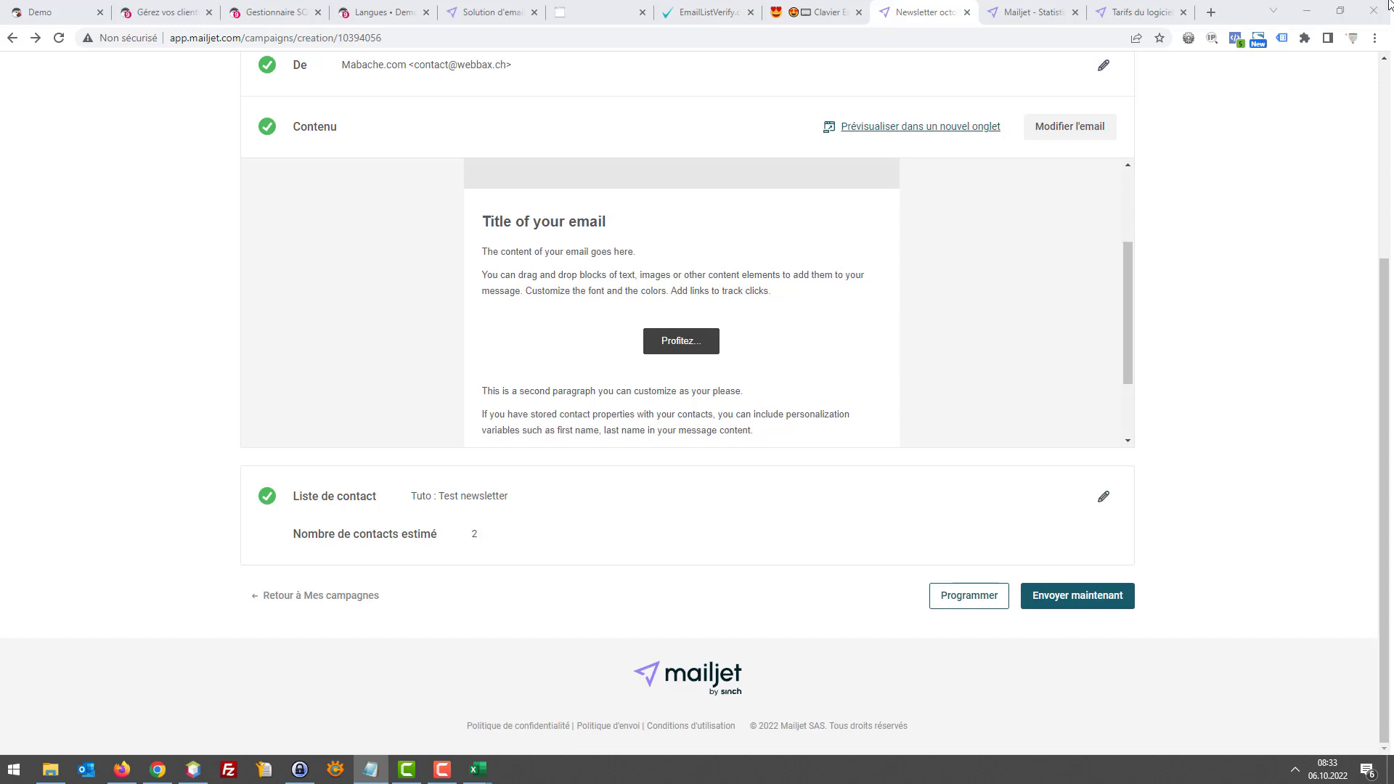
left_click(156, 9)
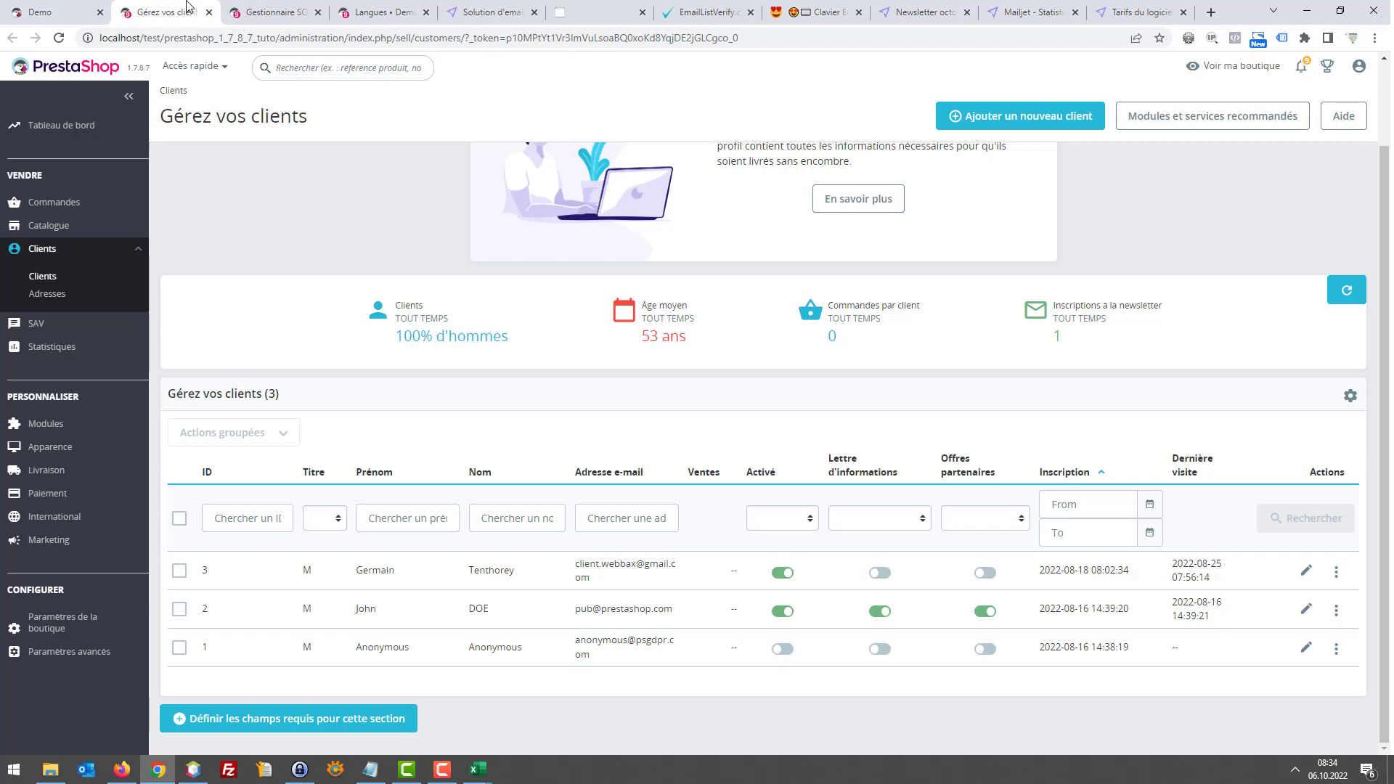
Switch to the Gestionnaire SQL tab listing Tous les clients and Clients inscrits à la newsletter
left_click(260, 11)
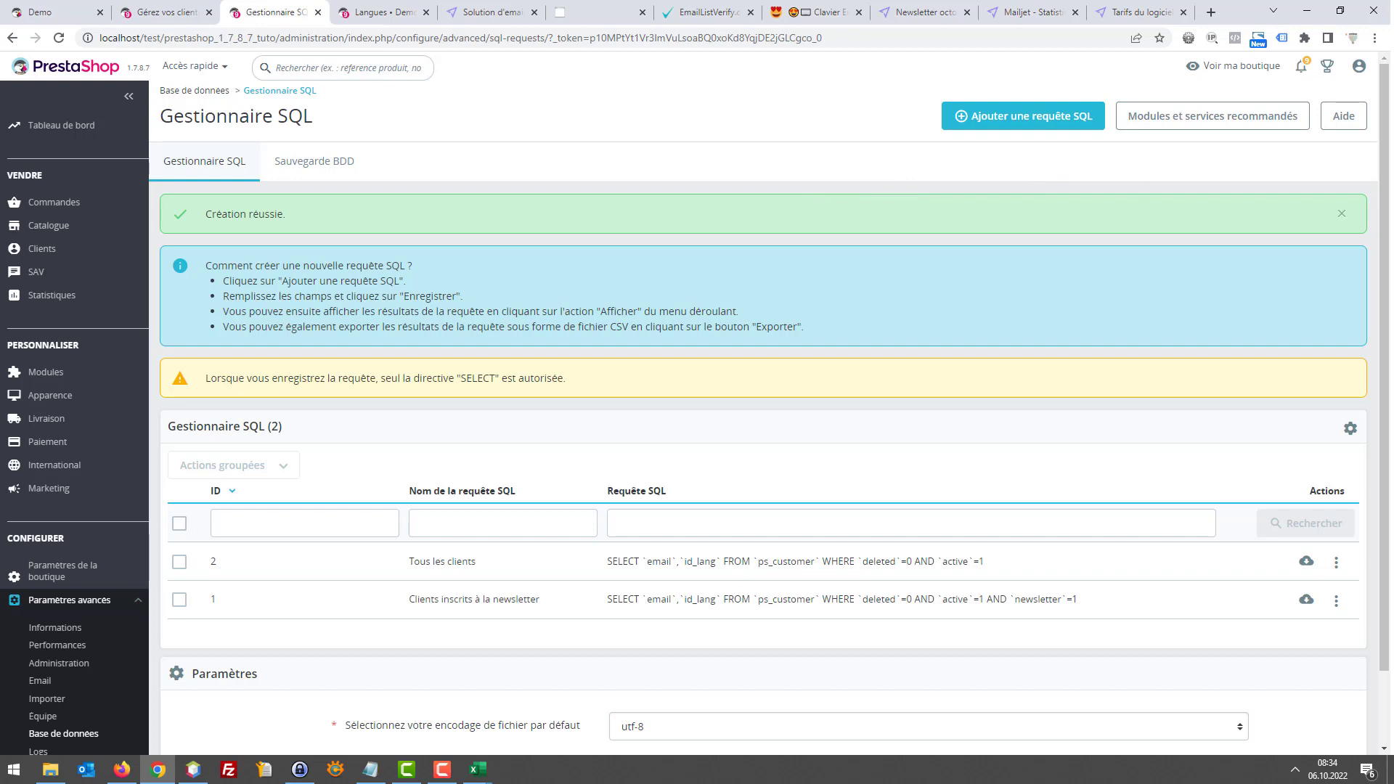
key("alt+Tab")
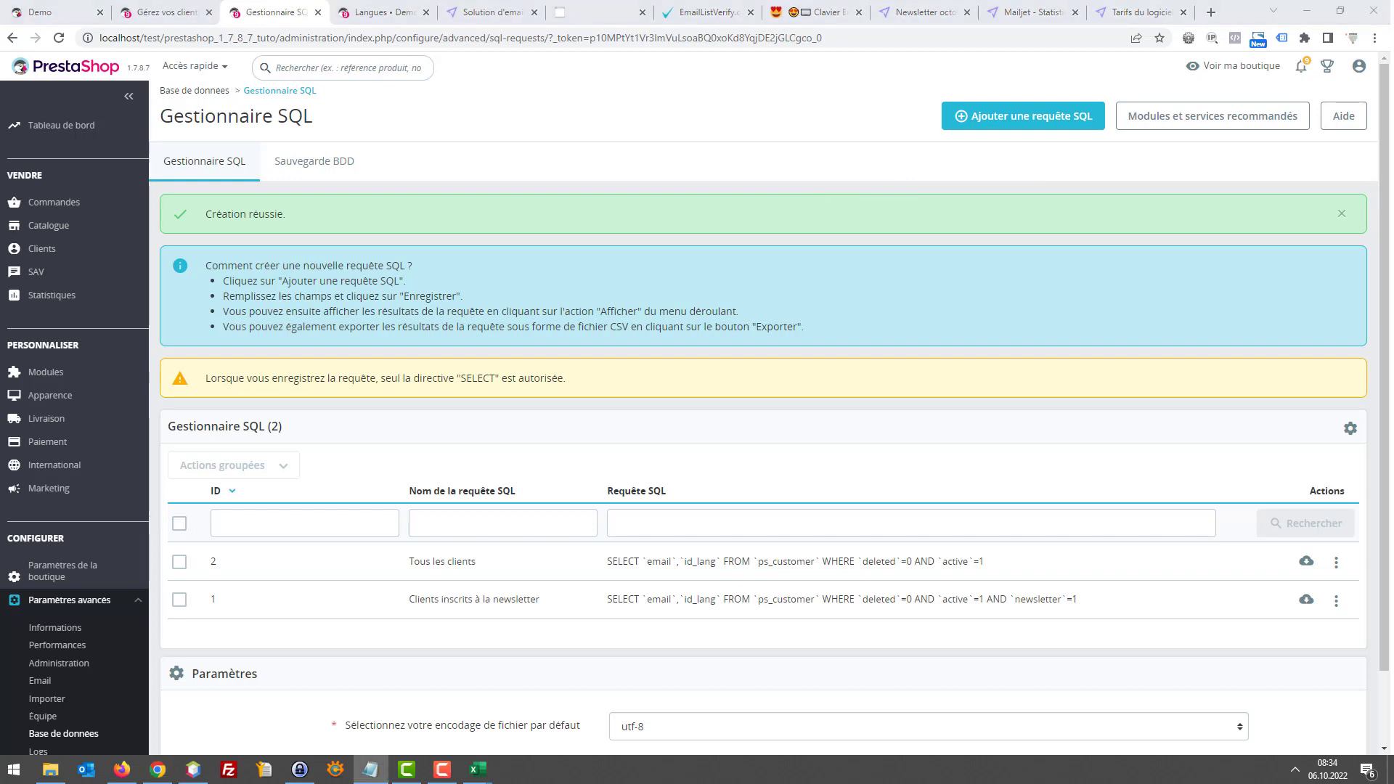
Add and save a 'Différentiel client' SQL query selecting customers added after 2022-10-05
left_click(1050, 118)
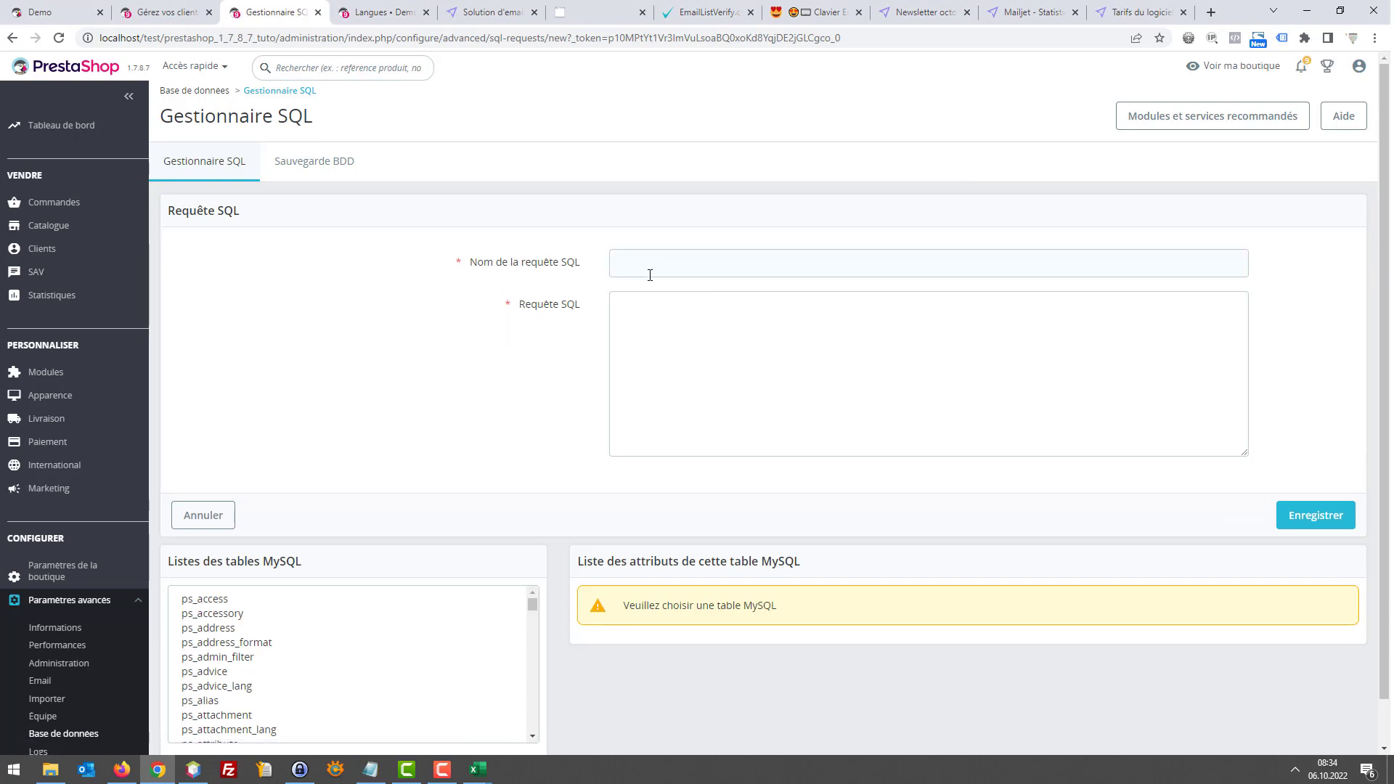
left_click(656, 262)
type("Différentiel client")
key("ctrl+v")
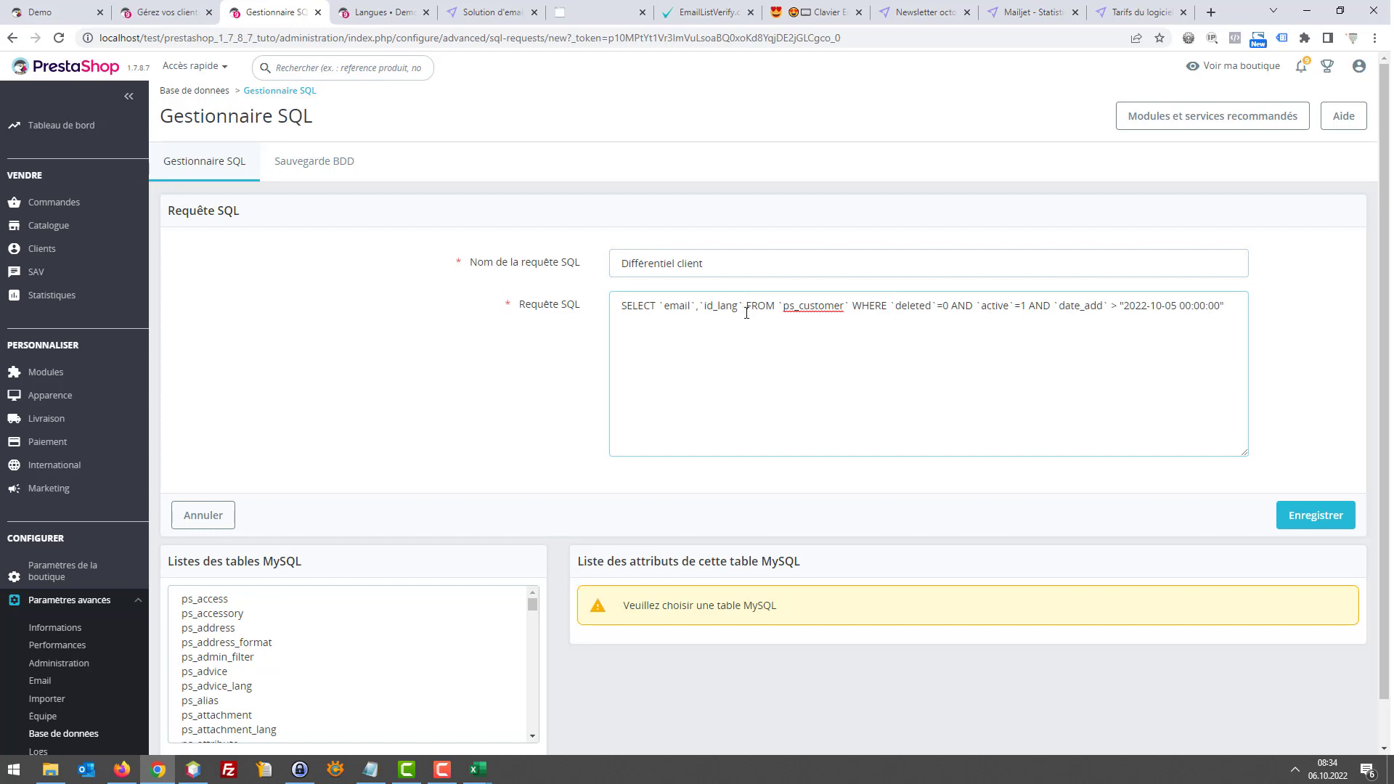
left_click_drag(765, 305, 1225, 324)
left_click(1225, 324)
left_click_drag(855, 306, 823, 306)
left_click(916, 307)
left_click(1177, 308)
left_click(1293, 521)
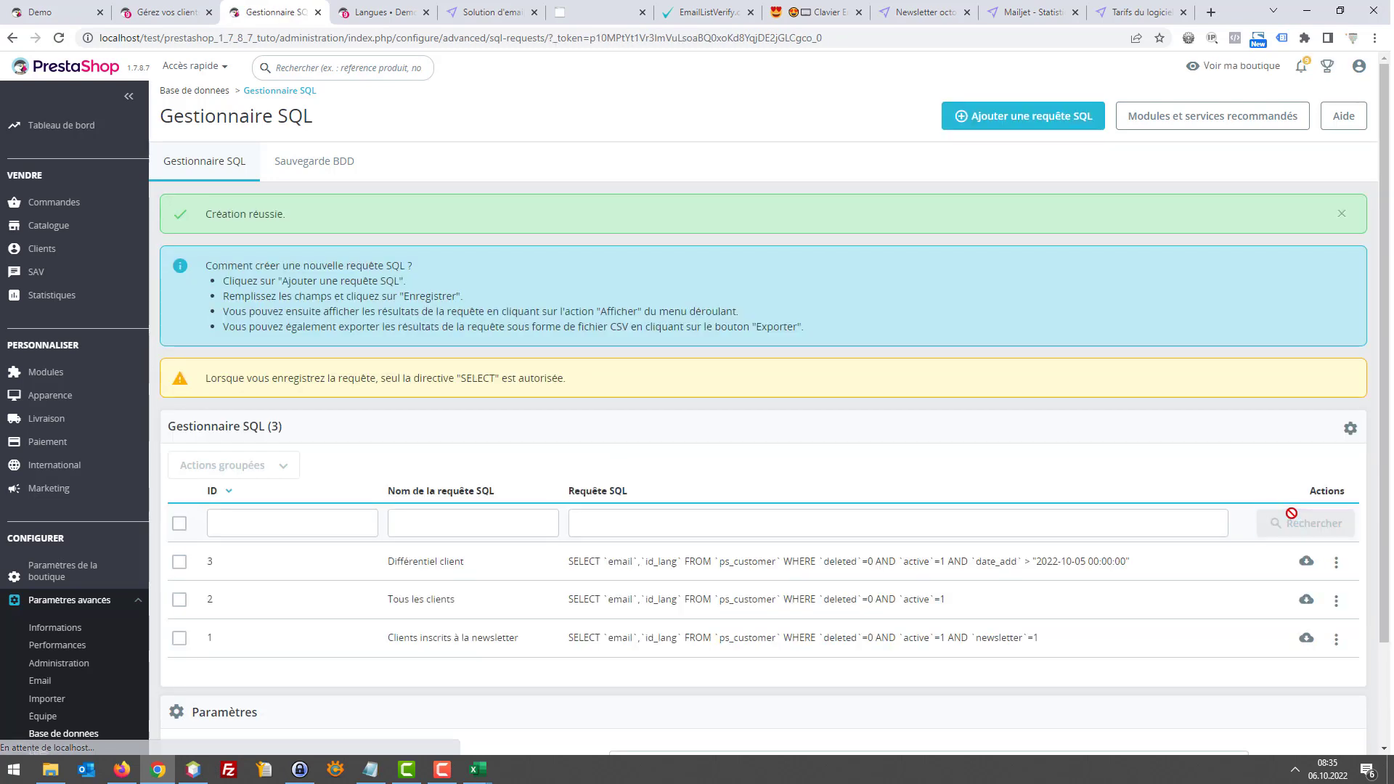
Export the query results as request_sql_3.csv and open the file in Excel
left_click(1305, 563)
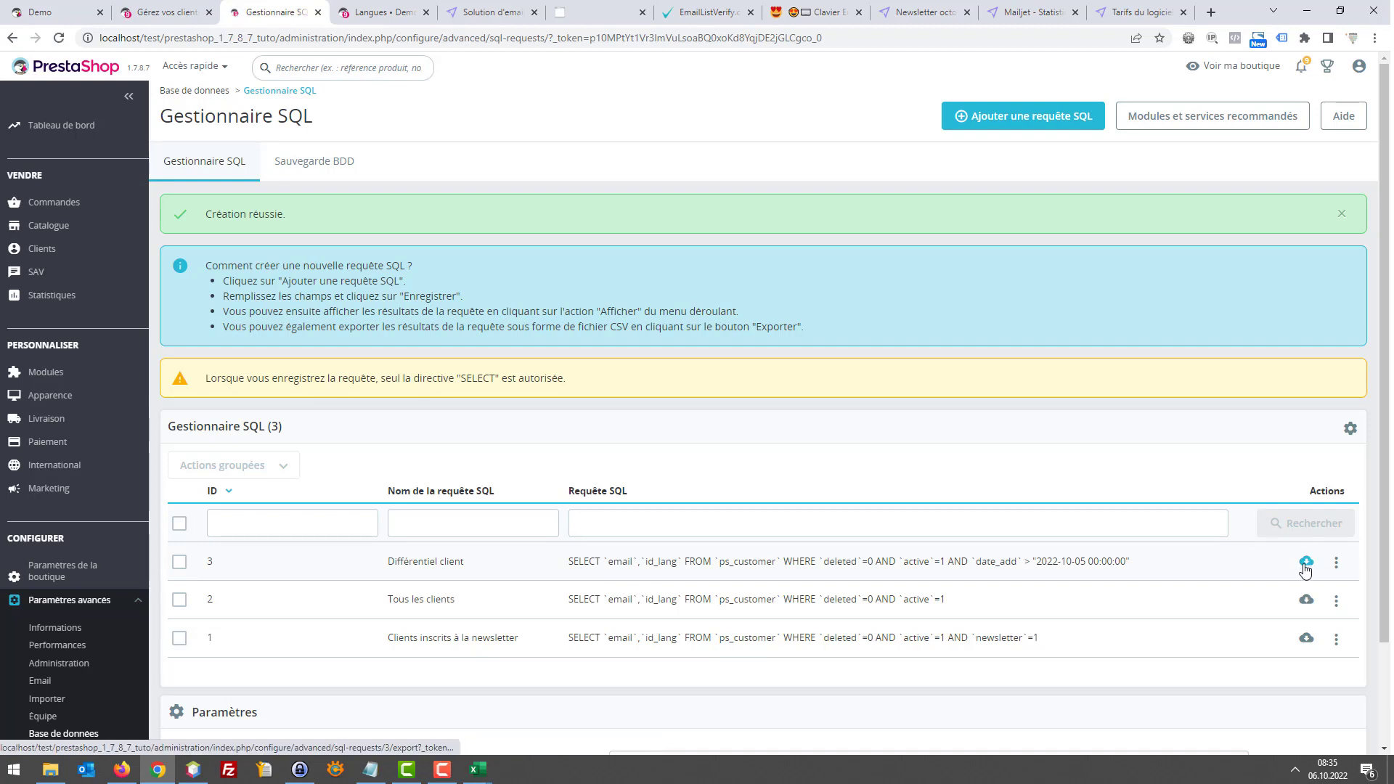
left_click(552, 472)
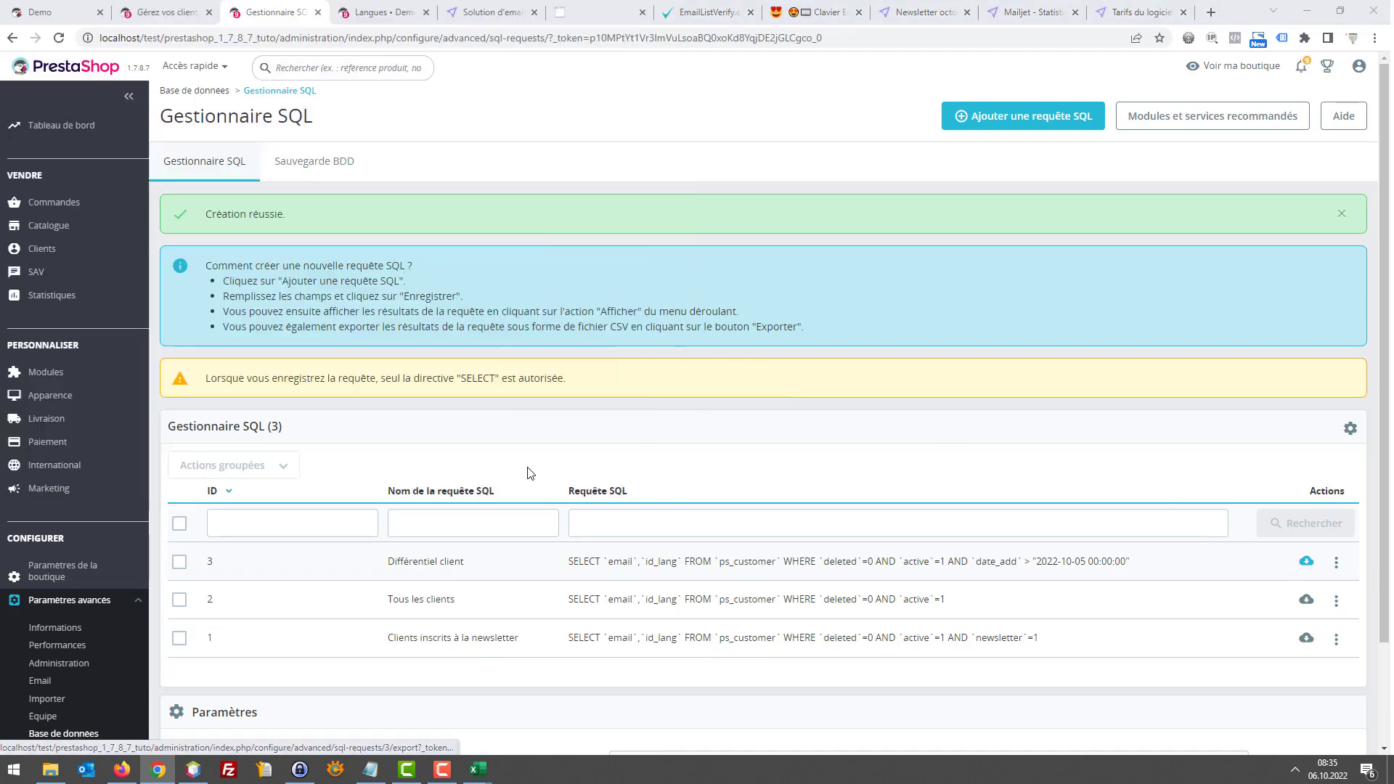
left_click(101, 733)
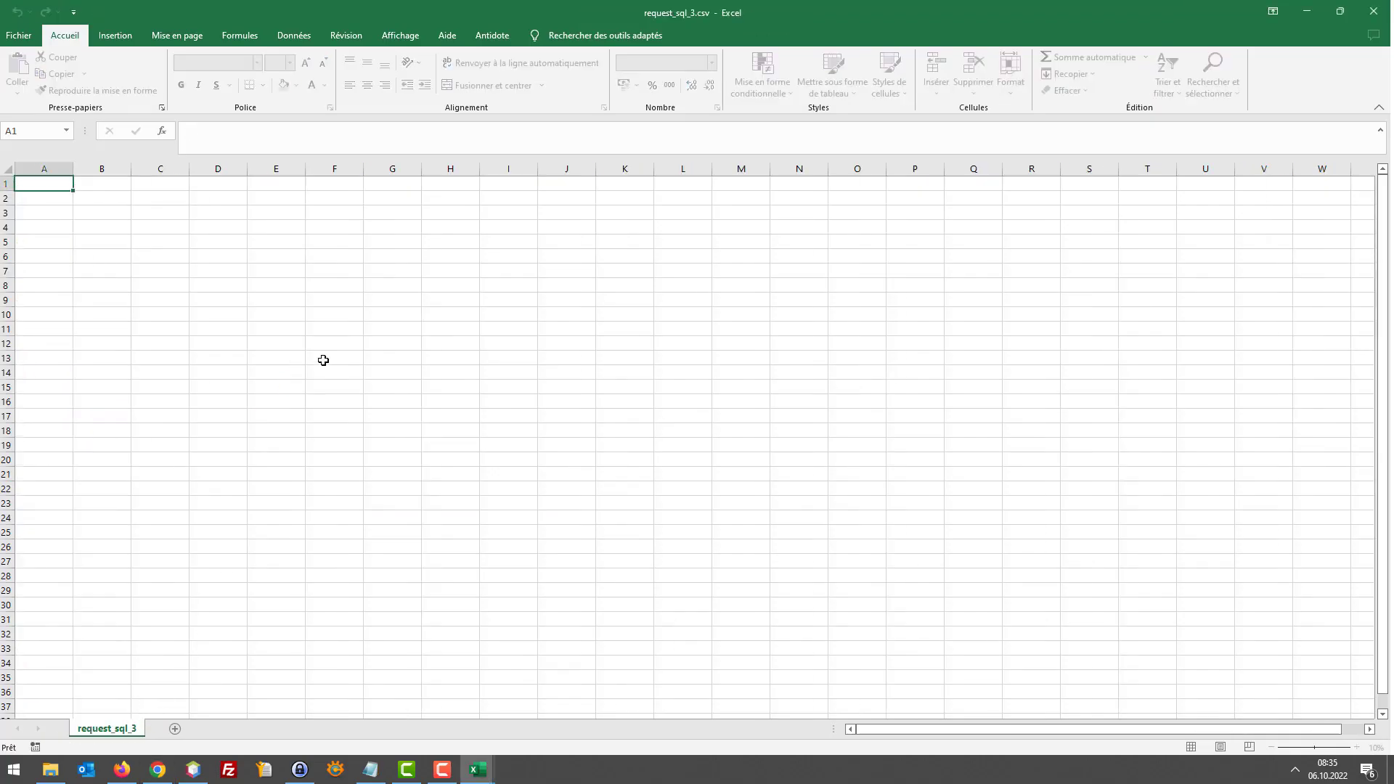
Minimise the empty request_sql_3.csv and the email verification results workbooks
left_click(1306, 11)
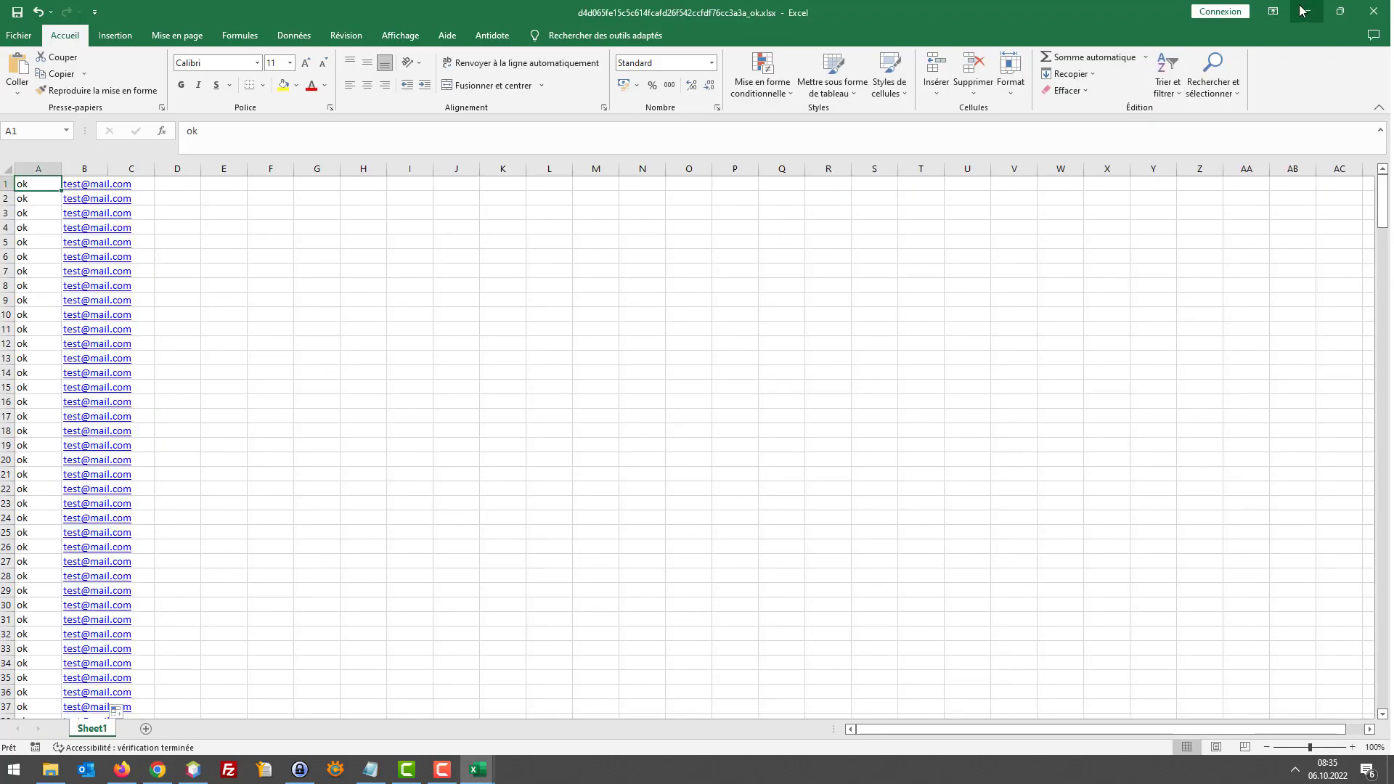
left_click(1306, 11)
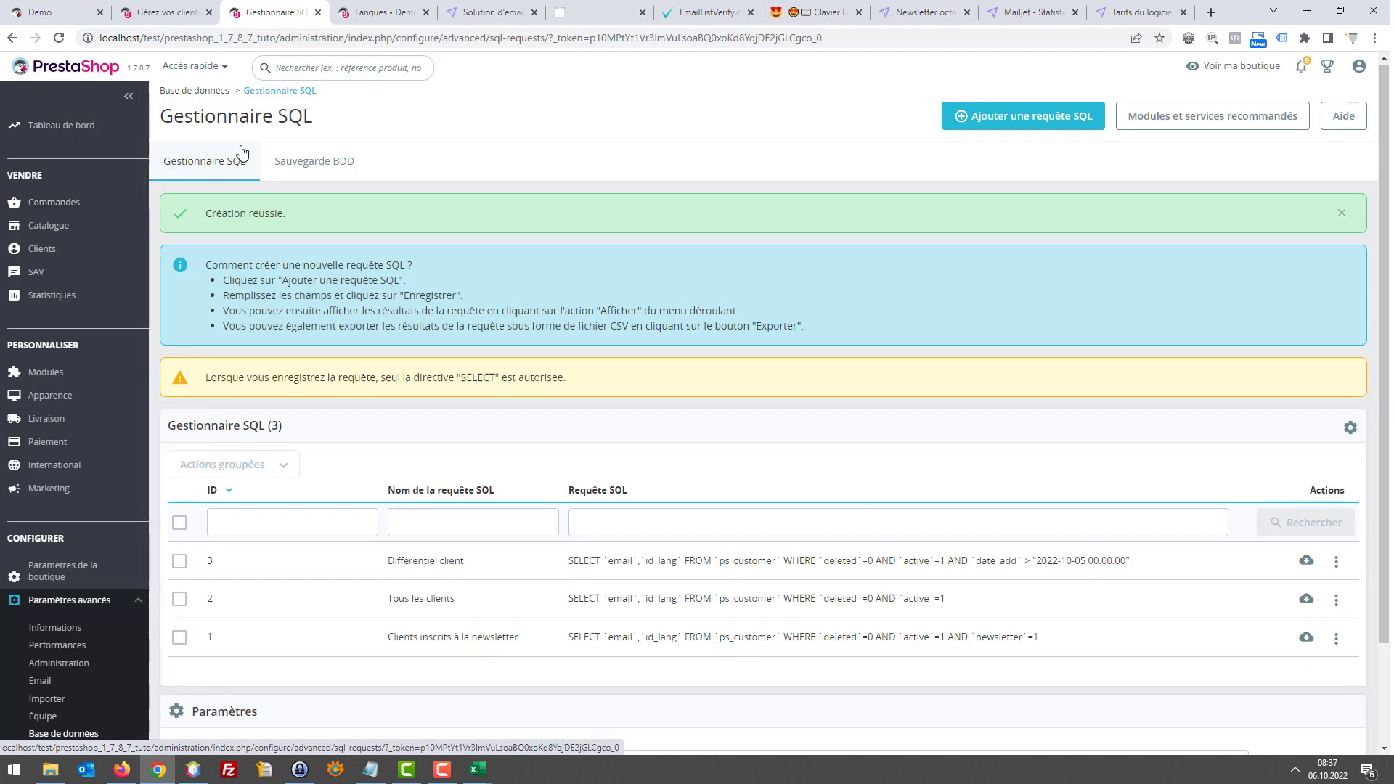
scroll(290, 167, "down", 2)
scroll(406, 145, "up", 2)
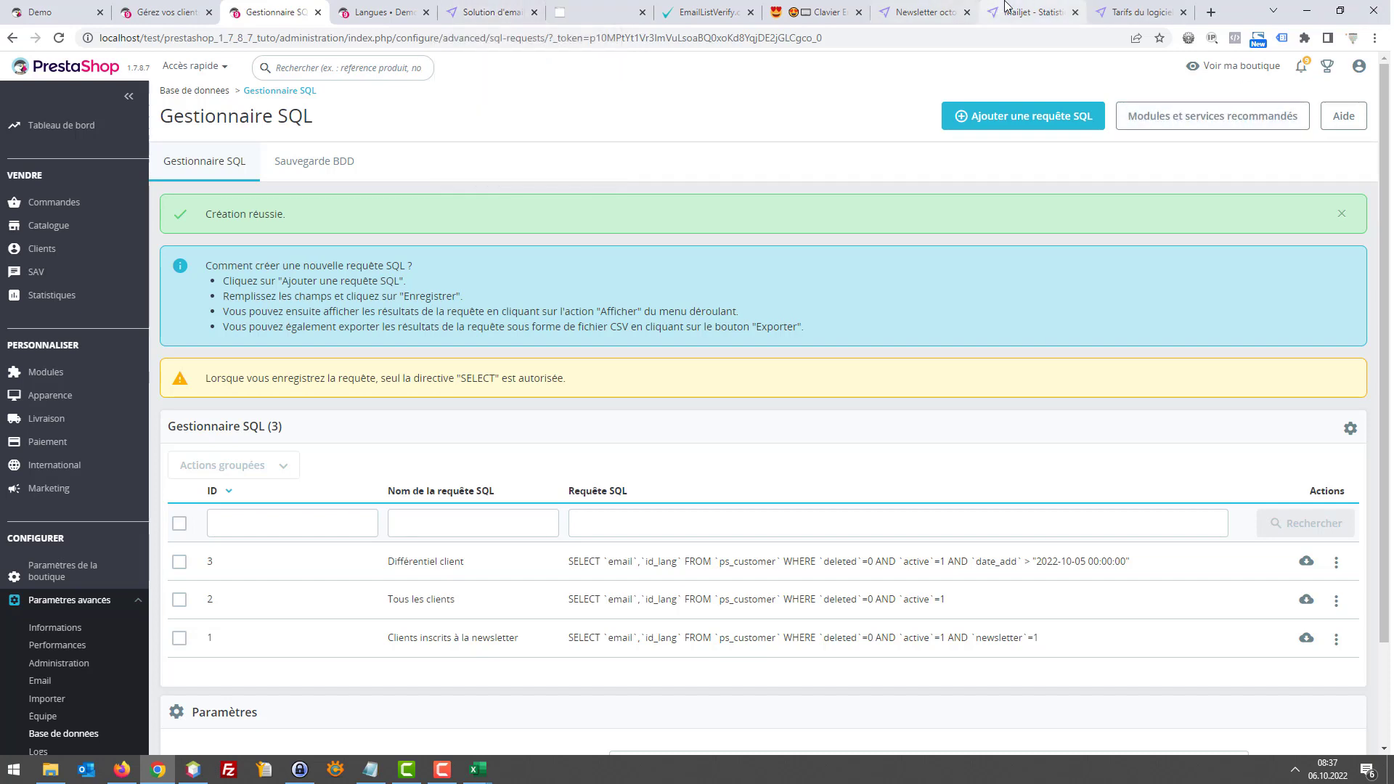
mouse_move(1041, 5)
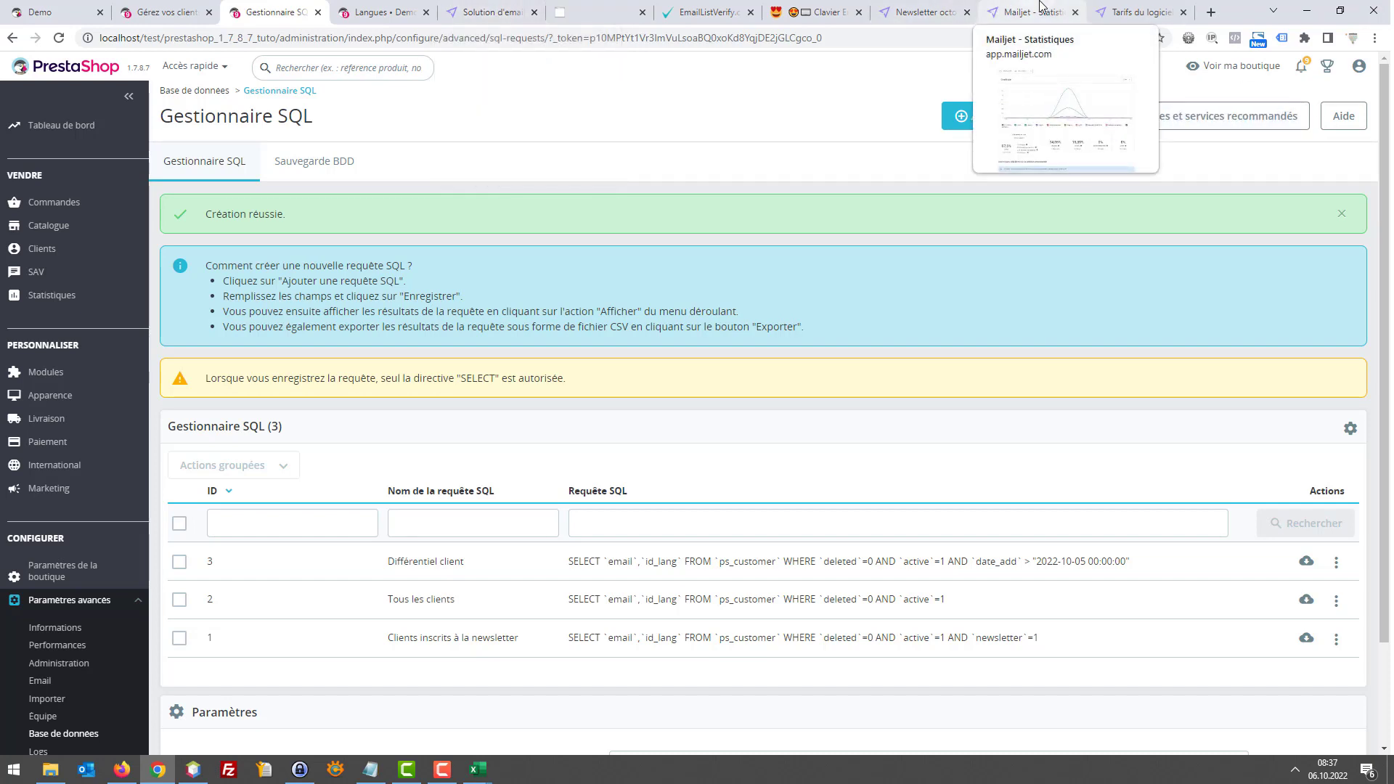